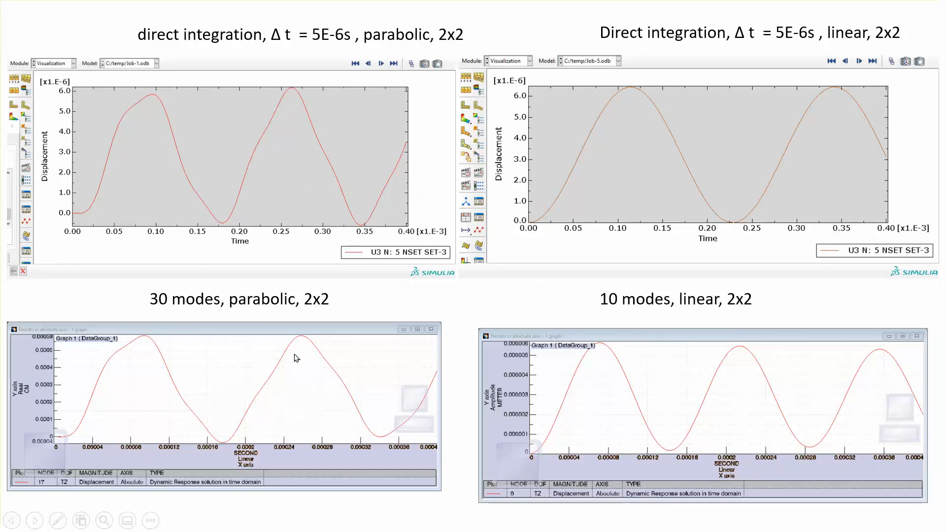
Leave the slide show and display slide 3 with the composite plate's material and dimension data
left_click(305, 311)
left_click(304, 311)
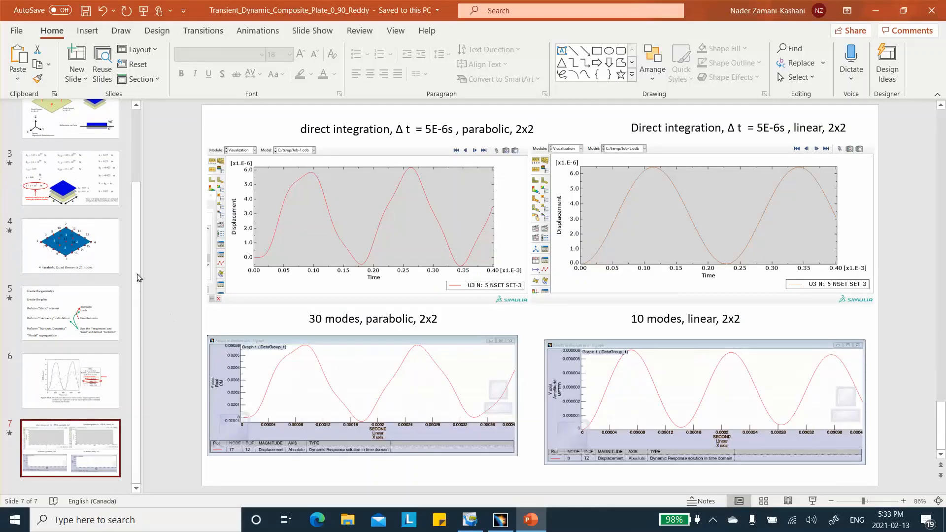
left_click(76, 194)
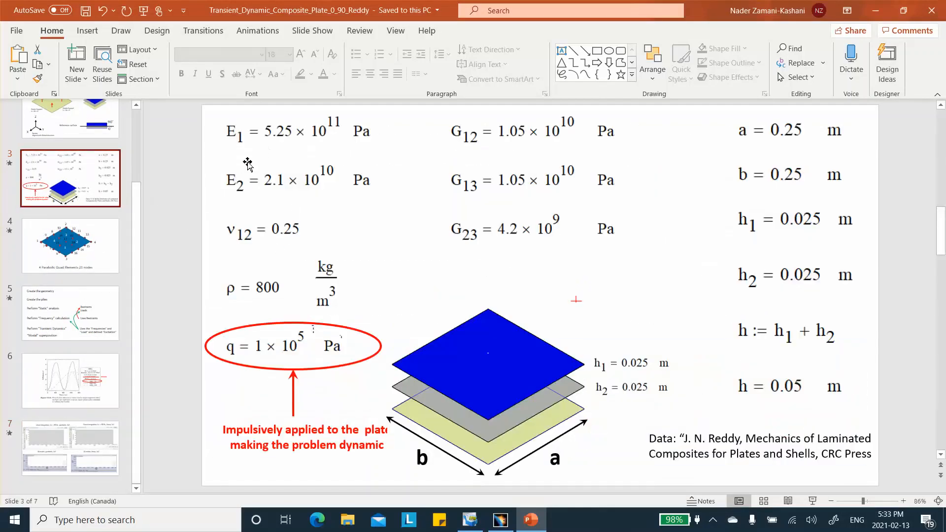
Switch to CATIA V5 and start a new material library in the Material Library workbench
left_click(500, 520)
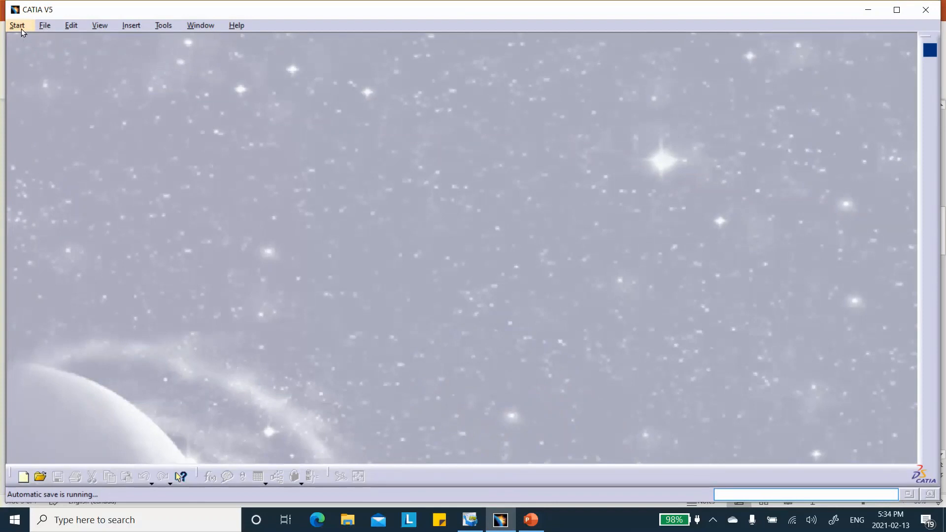
left_click(22, 25)
mouse_move(77, 171)
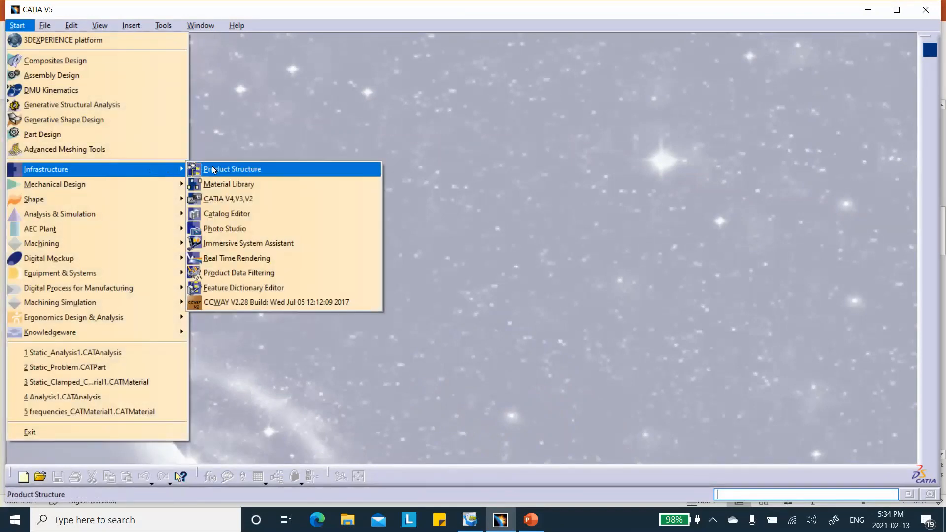
left_click(227, 183)
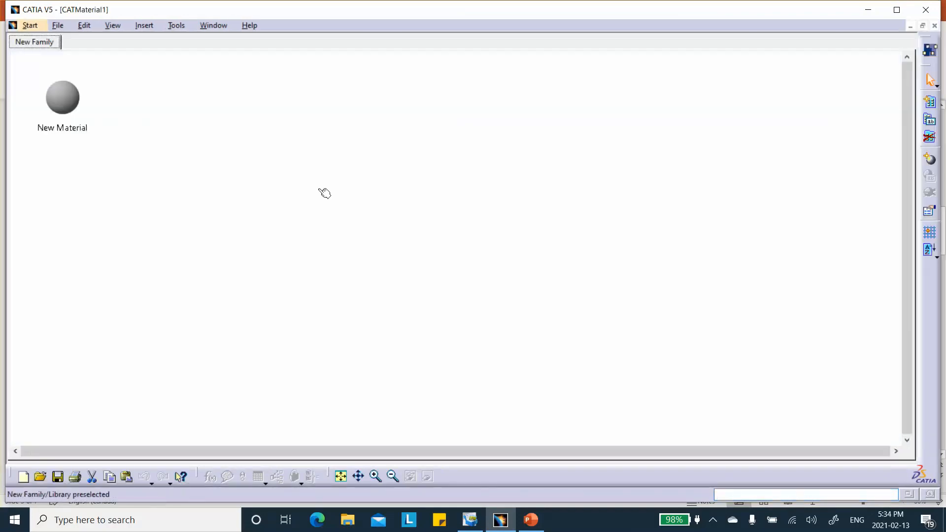
Rename the library's default material to Transient_New Material and apply the change
double_click(74, 115)
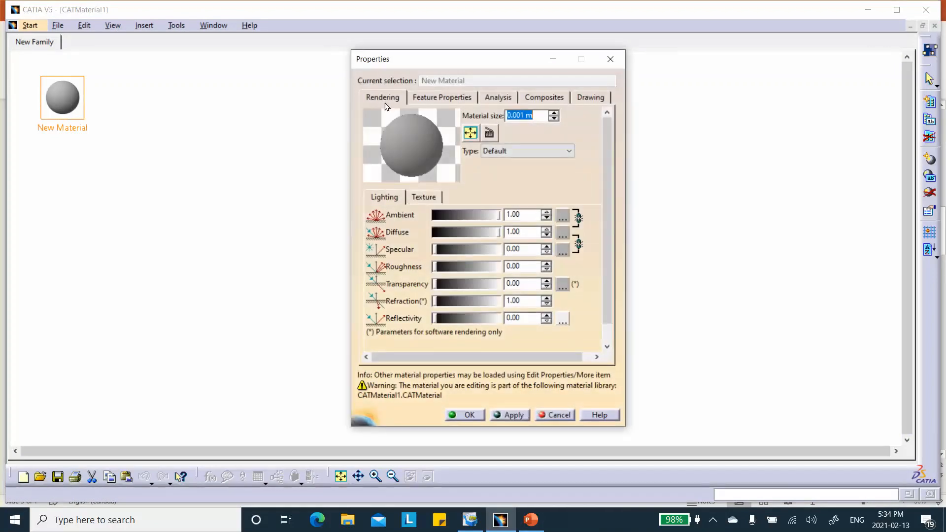
left_click(428, 95)
left_click(430, 114)
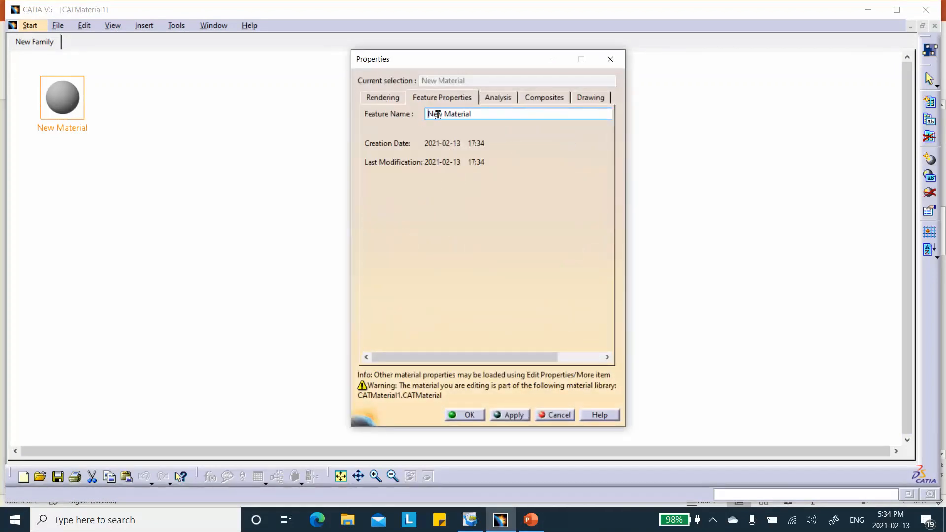
type("Transient_")
left_click(520, 418)
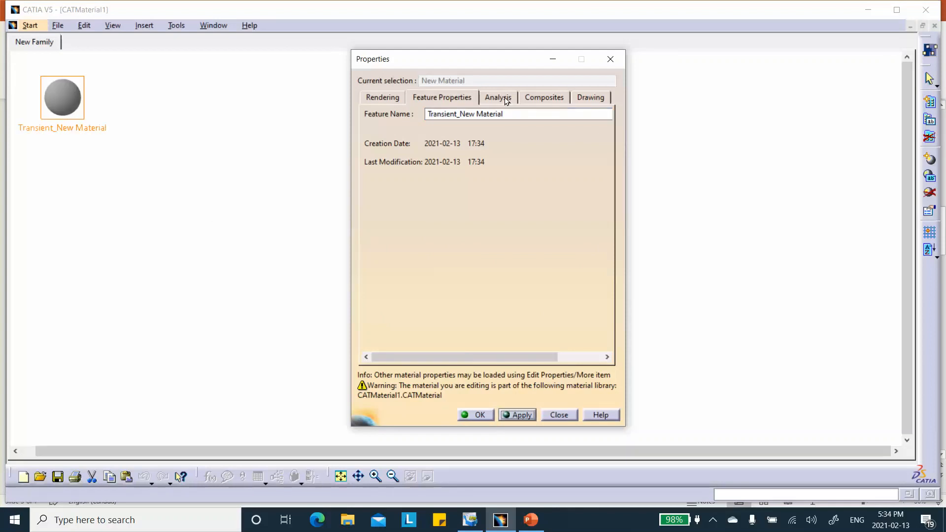
Add composite properties to the material, with a cured thickness of 0.025 m and the Uni directional type
left_click(535, 96)
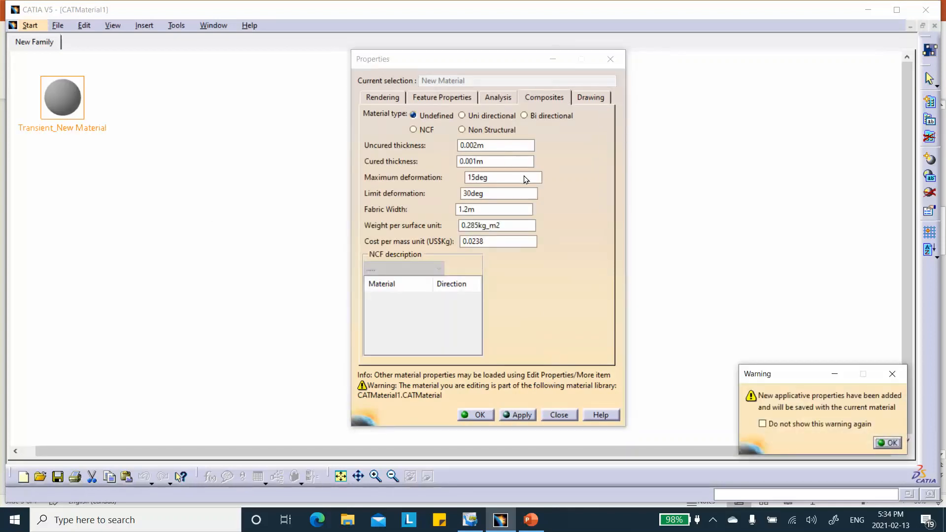
left_click(888, 443)
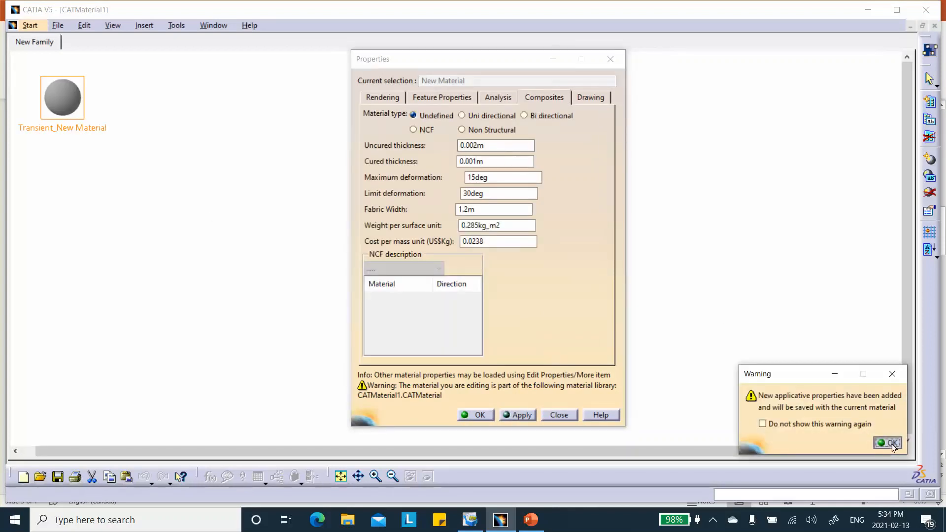
double_click(498, 160)
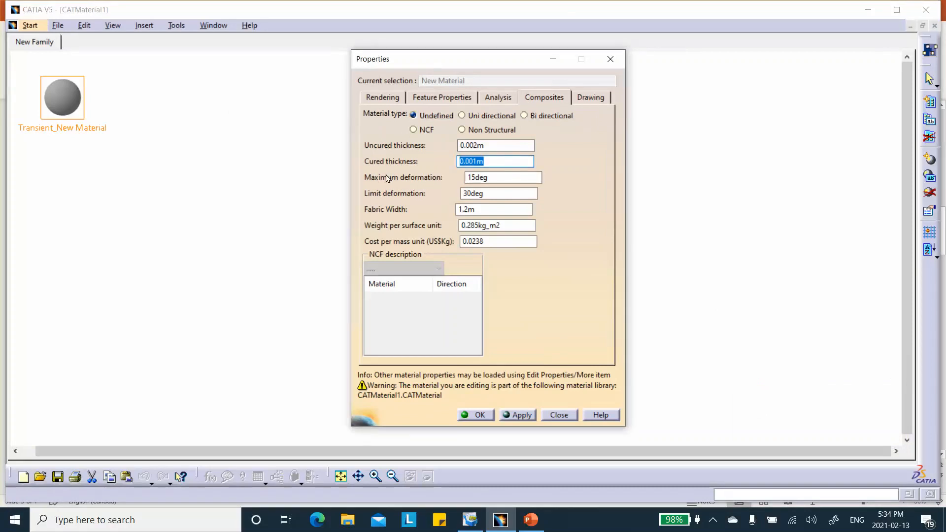
type("5")
left_click(483, 177)
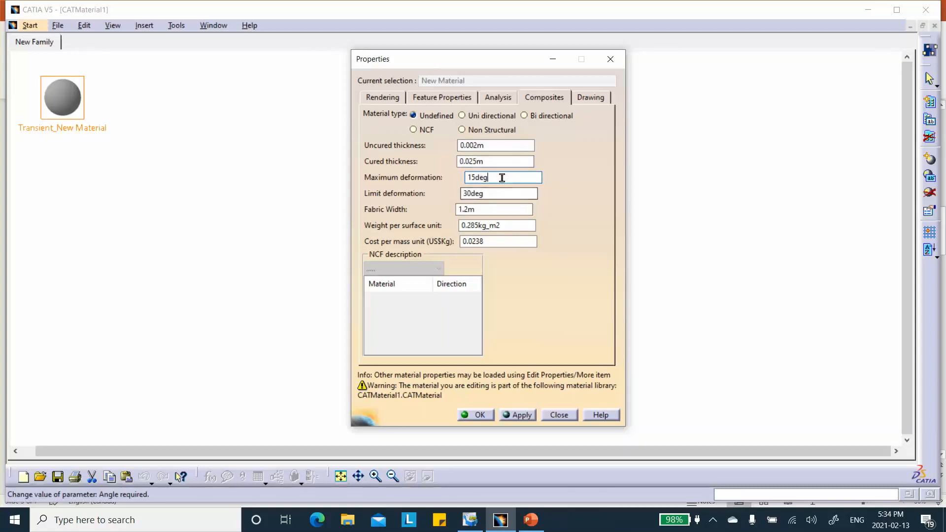
left_click(468, 116)
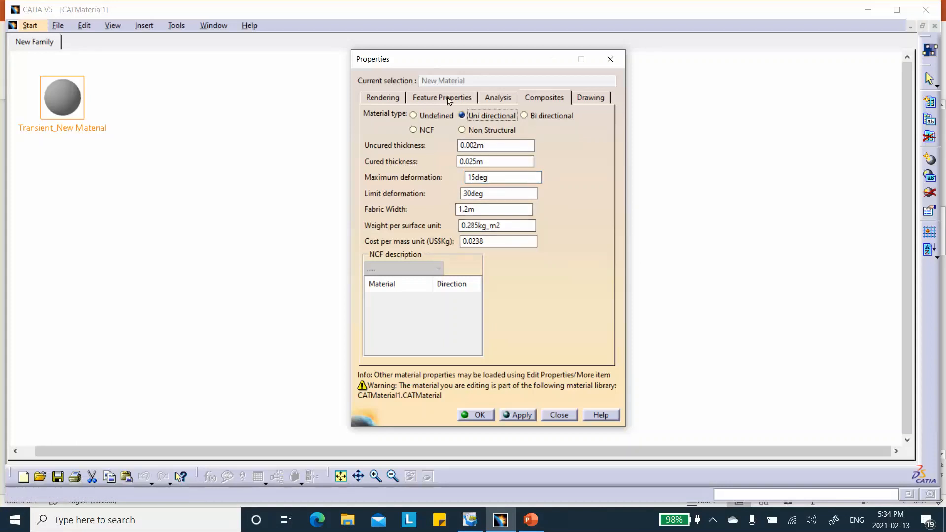
Make the analysis material Orthotropic Material 2D and set its longitudinal Young modulus to 5.25E11 Pa
left_click(499, 98)
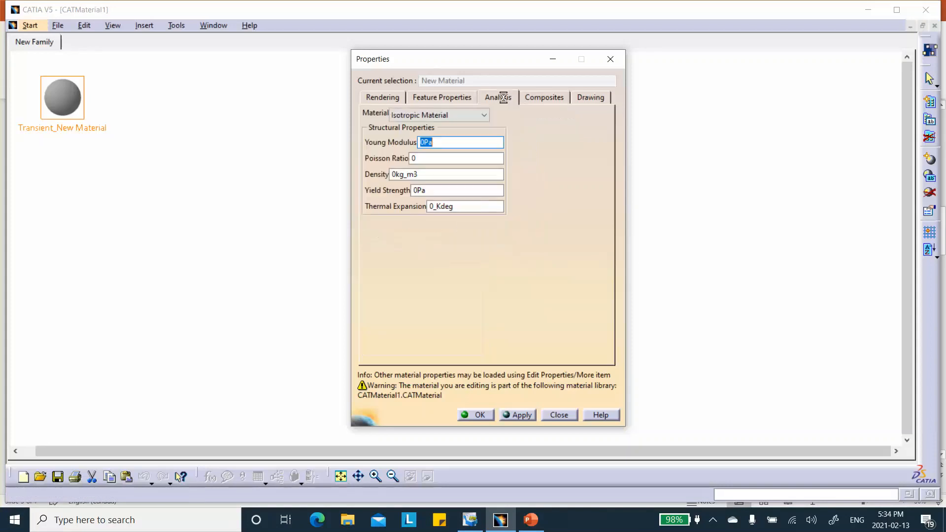
left_click(480, 116)
left_click(457, 137)
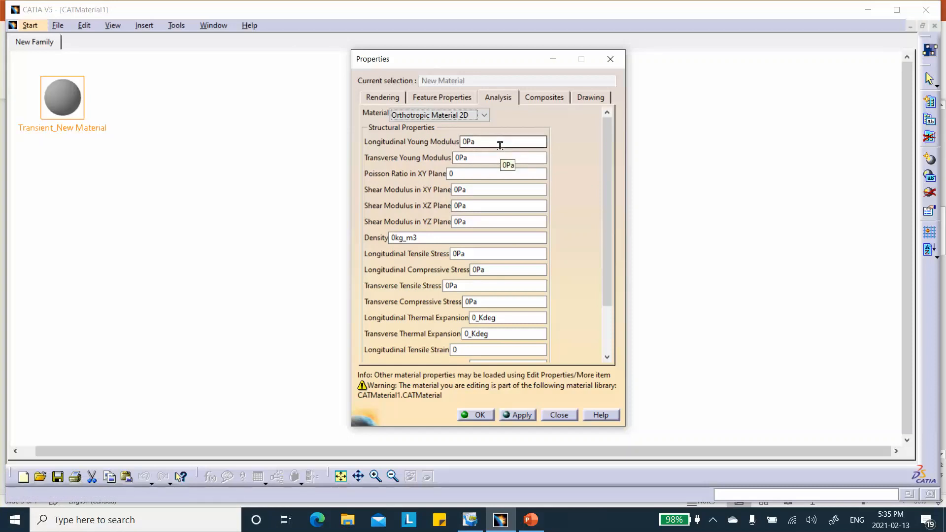
left_click_drag(482, 142, 444, 142)
type("5.25")
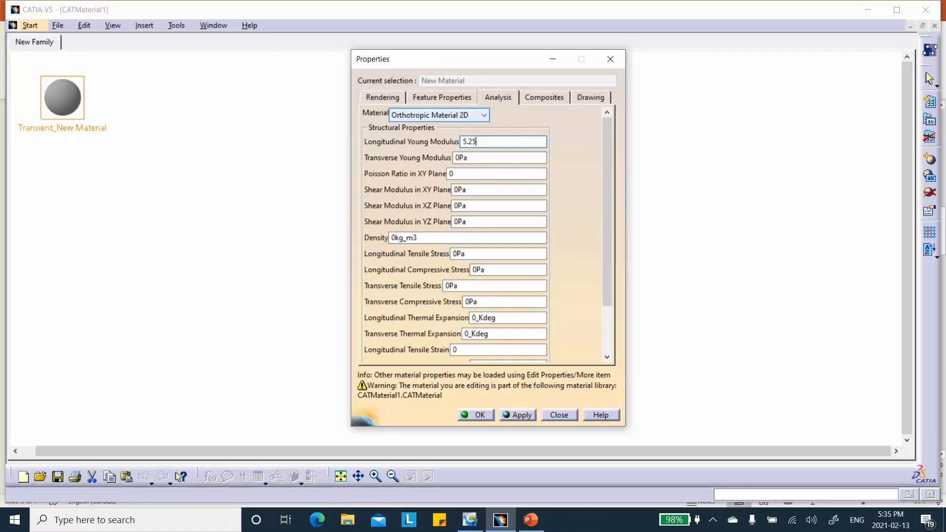
type("E11")
key("Tab")
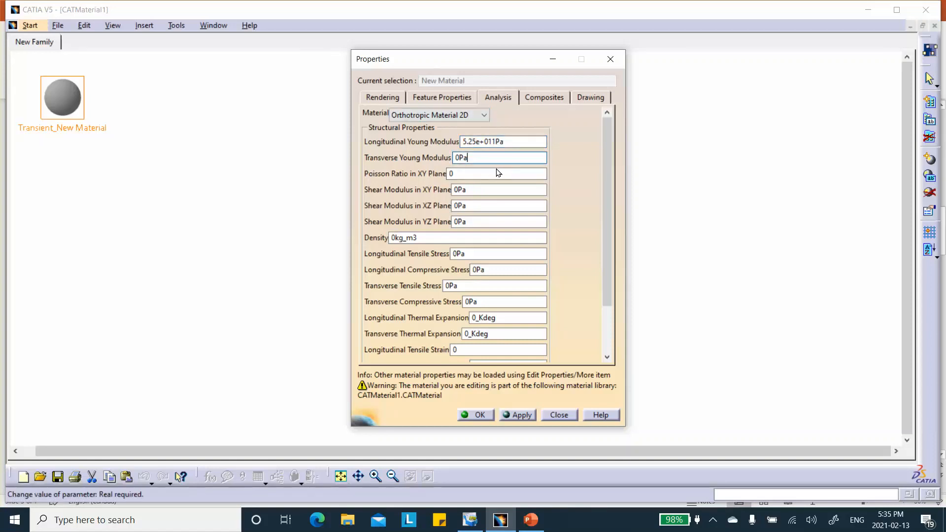
Set the orthotropic material's transverse Young modulus to 2.1E10 Pa
double_click(482, 156)
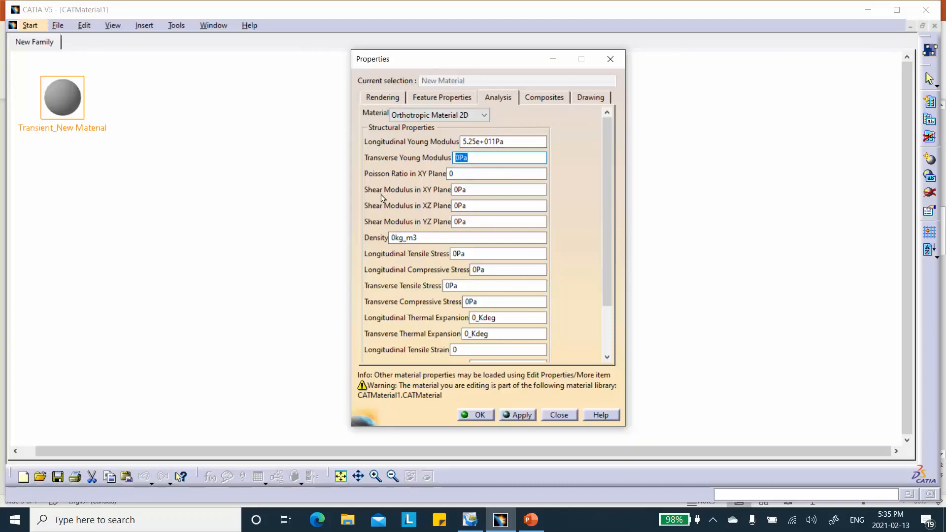
type("2.2E10")
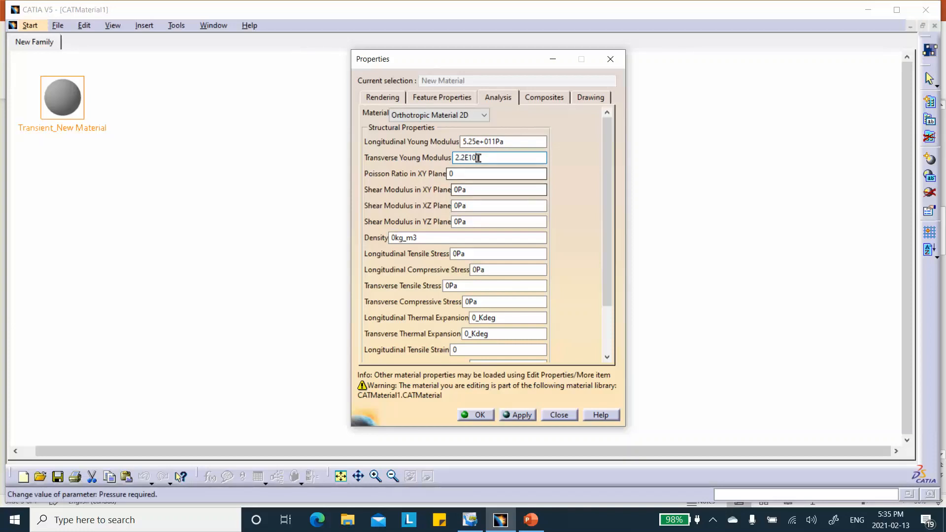
left_click(465, 159)
key("BackSpace")
type("1")
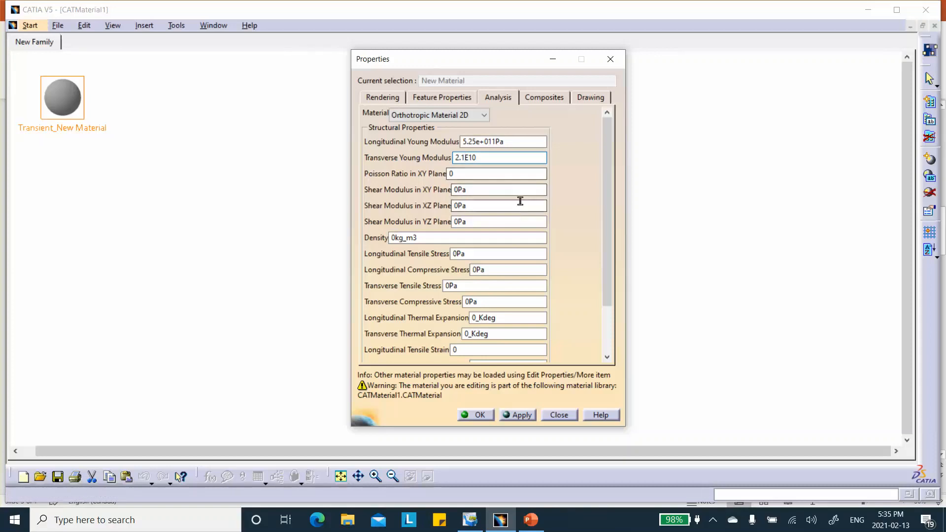
Set the orthotropic material's Poisson ratio in the XY plane to 0.25
left_click(498, 174)
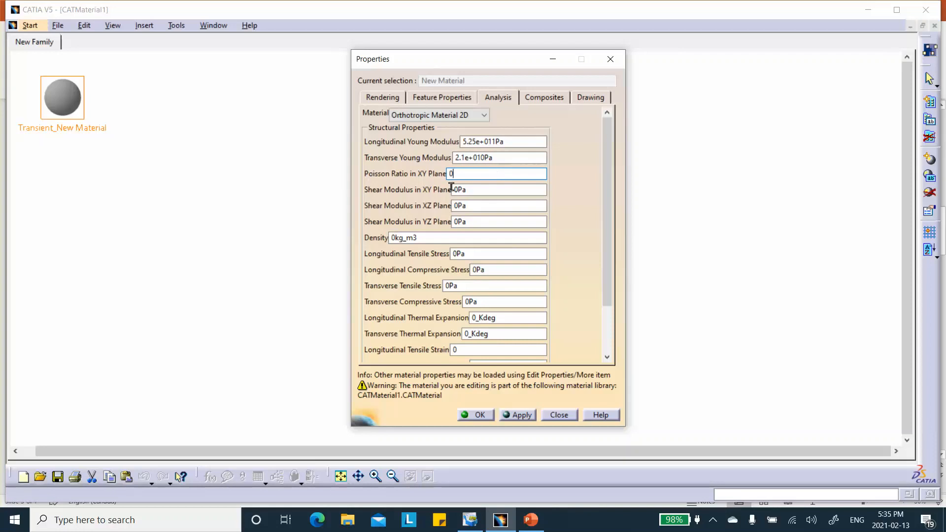
key("BackSpace")
type("-")
key("BackSpace")
type("0.25")
Set the shear modulus in both the XY plane and the XZ plane to 1.05E10 Pa
left_click(478, 191)
double_click(479, 191)
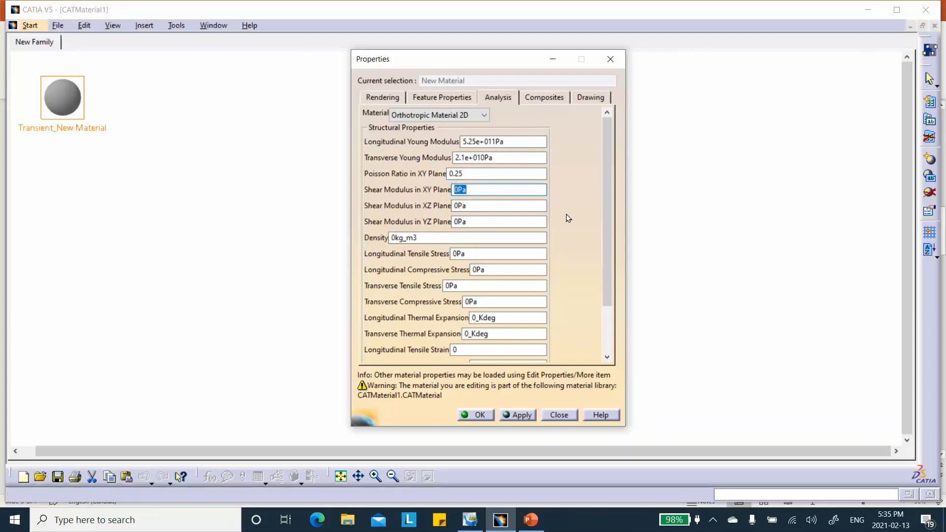
type("1.")
type("05E10")
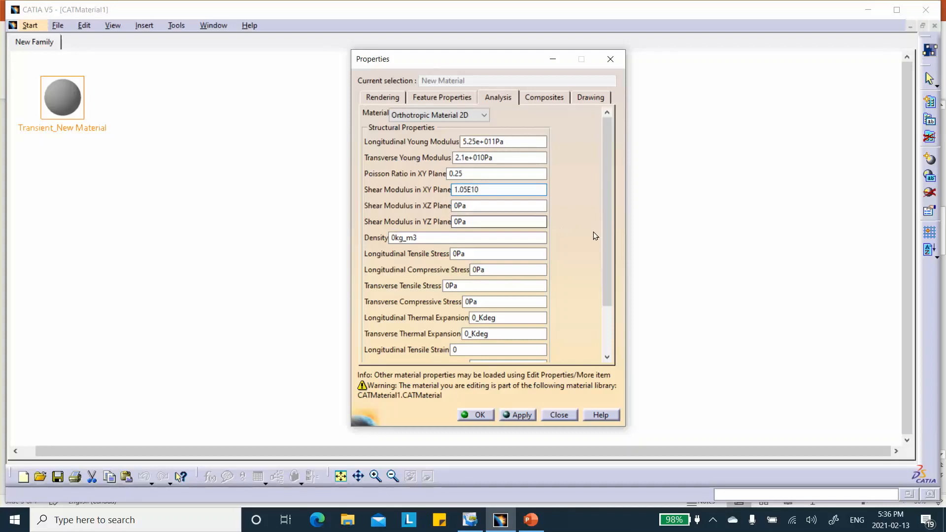
left_click(497, 205)
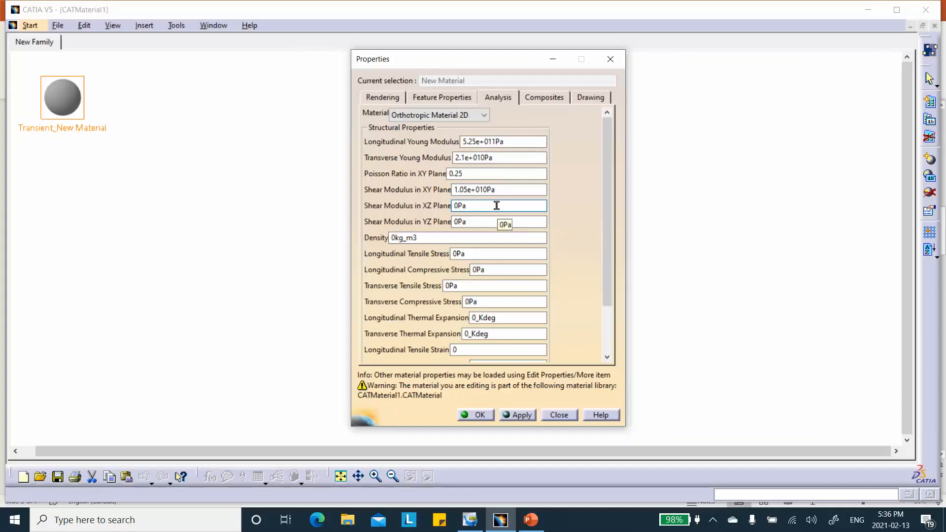
double_click(497, 206)
left_click(505, 205)
double_click(505, 205)
type("1.05e+01")
Set the shear modulus in the YZ plane to 4.2E9 Pa
left_click(493, 222)
left_click_drag(476, 222, 426, 218)
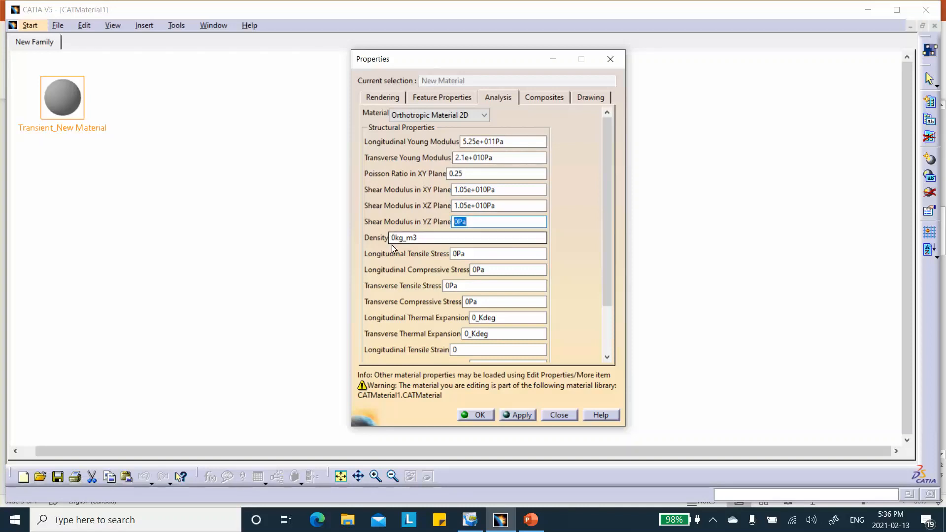
key("BackSpace")
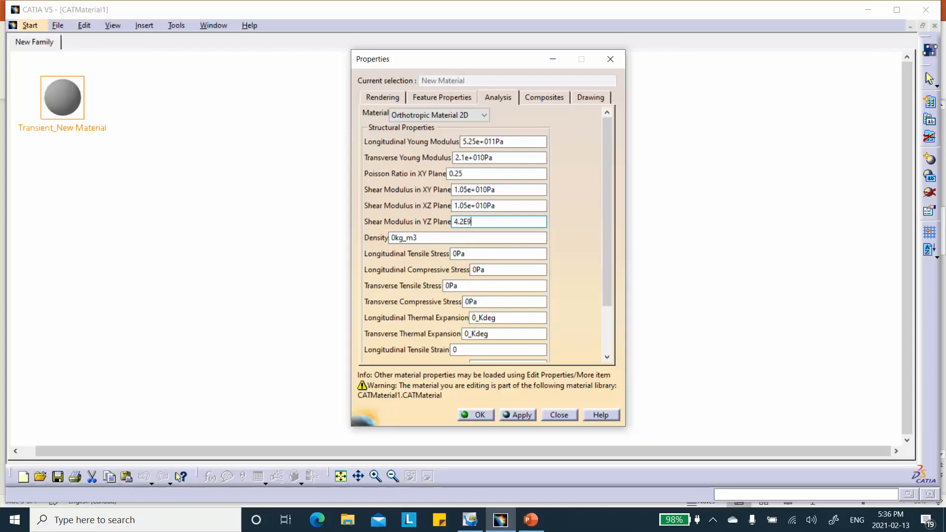
type("4.2E9")
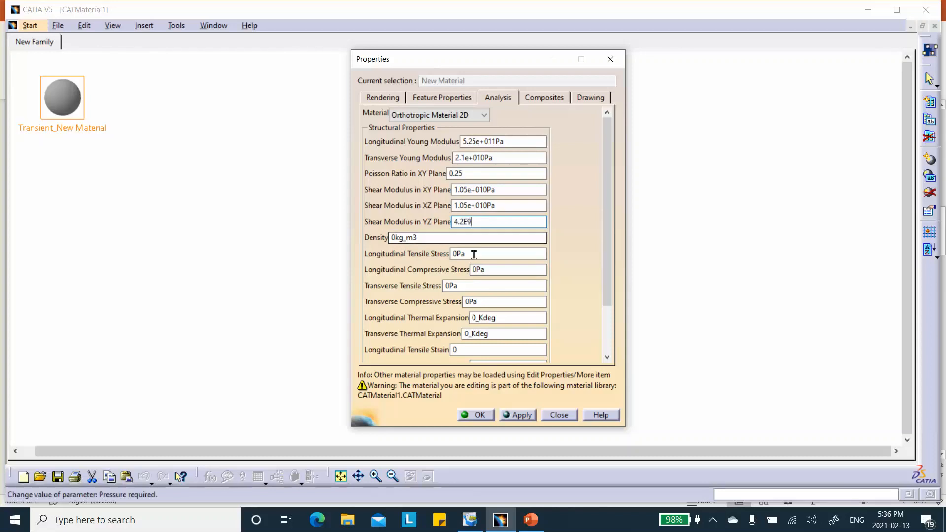
Set the material's density to 800 kg_m3, then apply and accept the material properties
left_click(512, 240)
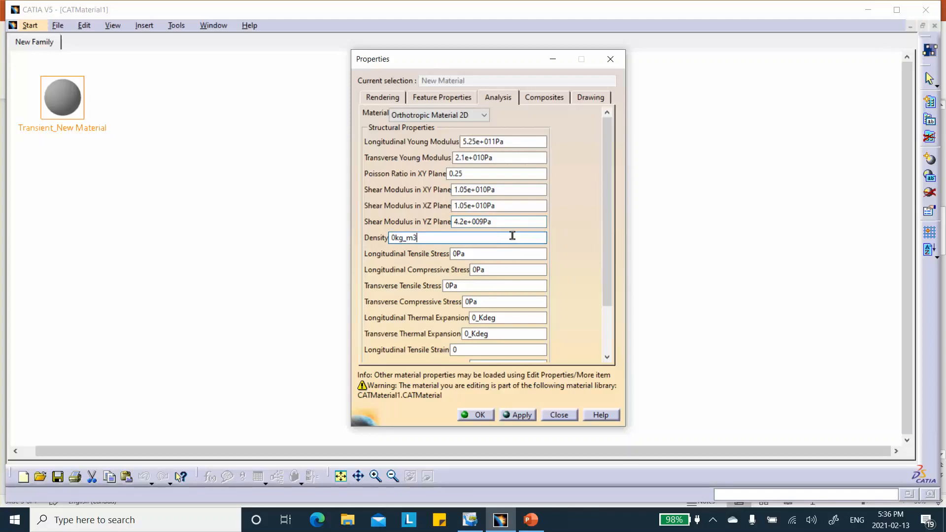
left_click(395, 237)
key("BackSpace")
type("800")
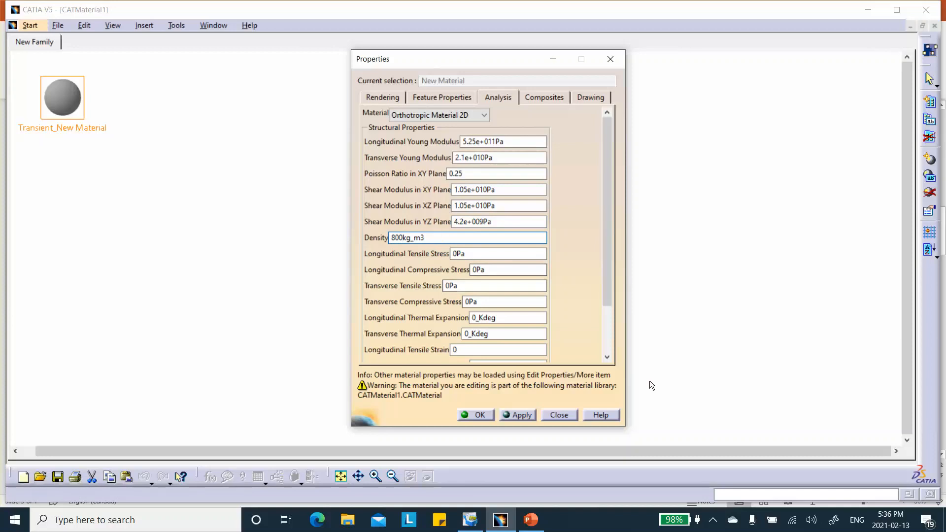
left_click(449, 238)
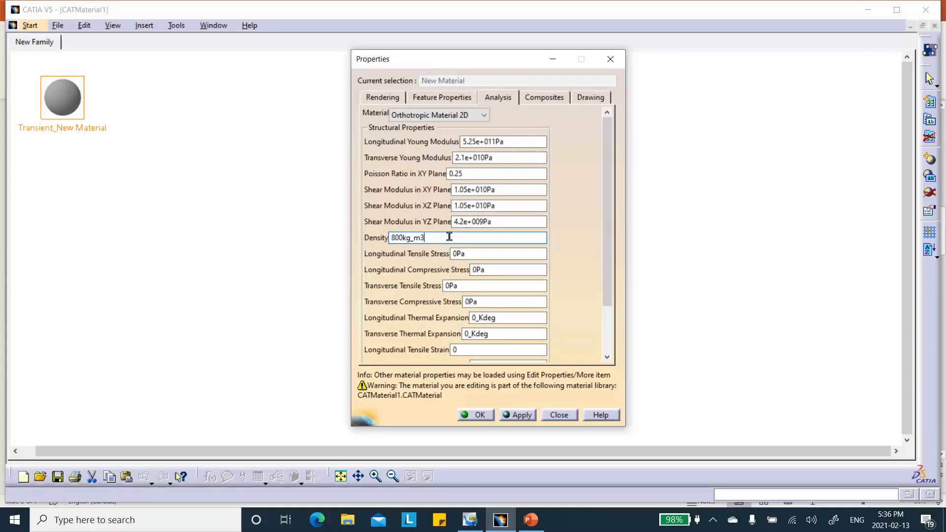
left_click(517, 415)
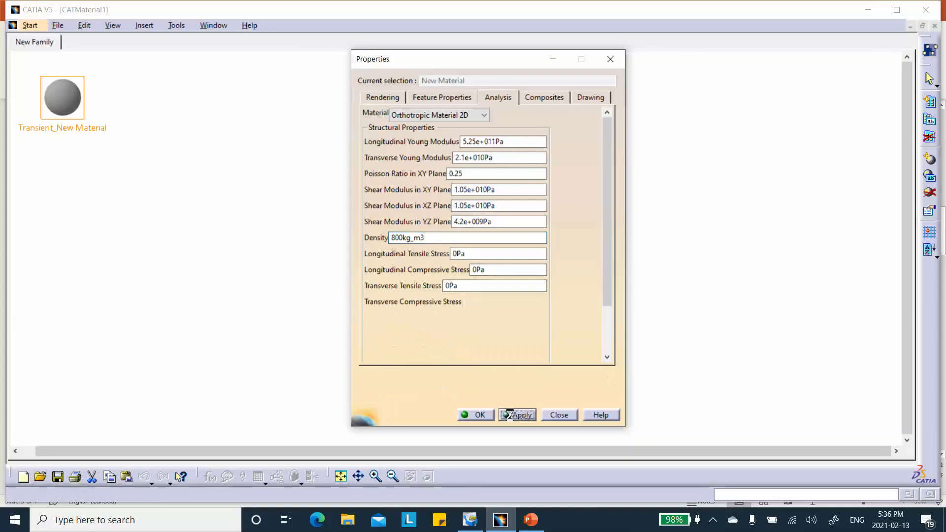
left_click(479, 415)
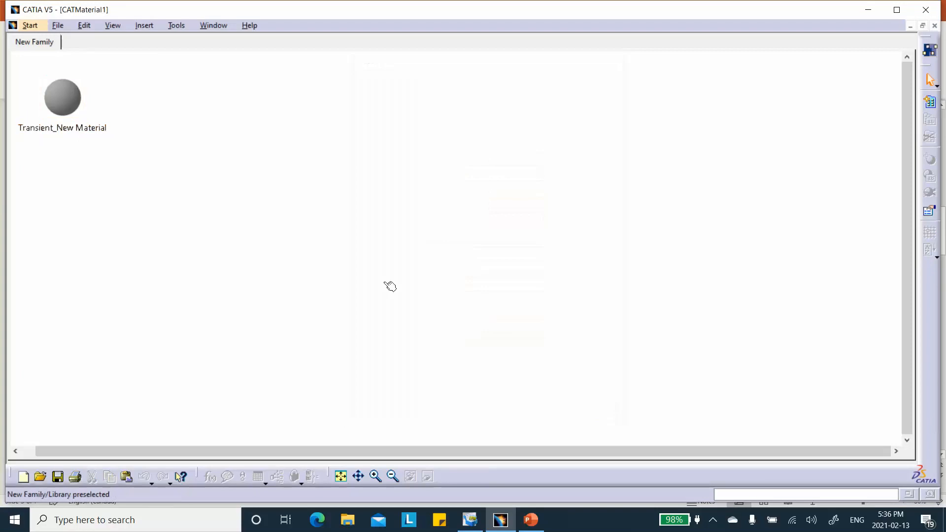
Save the material catalog as Transient_CATMaterial1 in the desktop folder Transient_Analysis_0_90_Reddy and close it
left_click(58, 476)
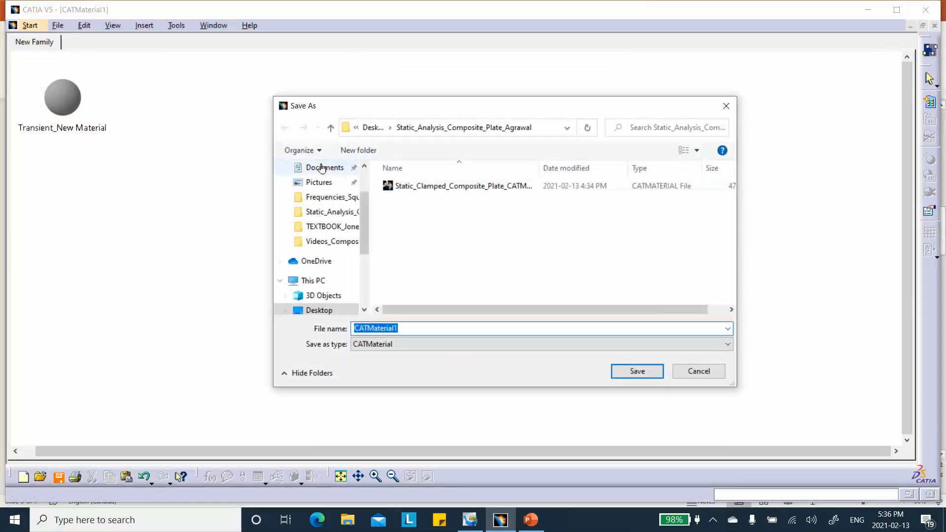
left_click(330, 128)
scroll(424, 227, "down", 2)
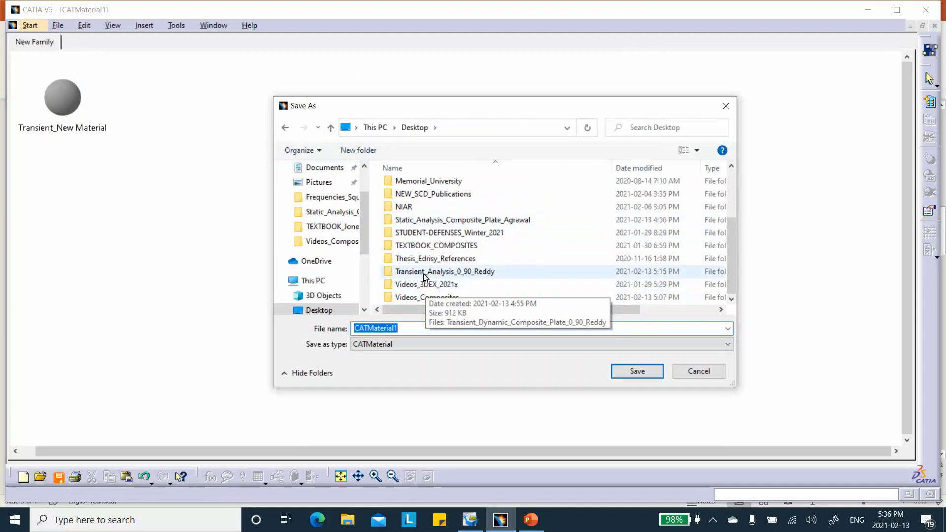
double_click(425, 272)
double_click(355, 328)
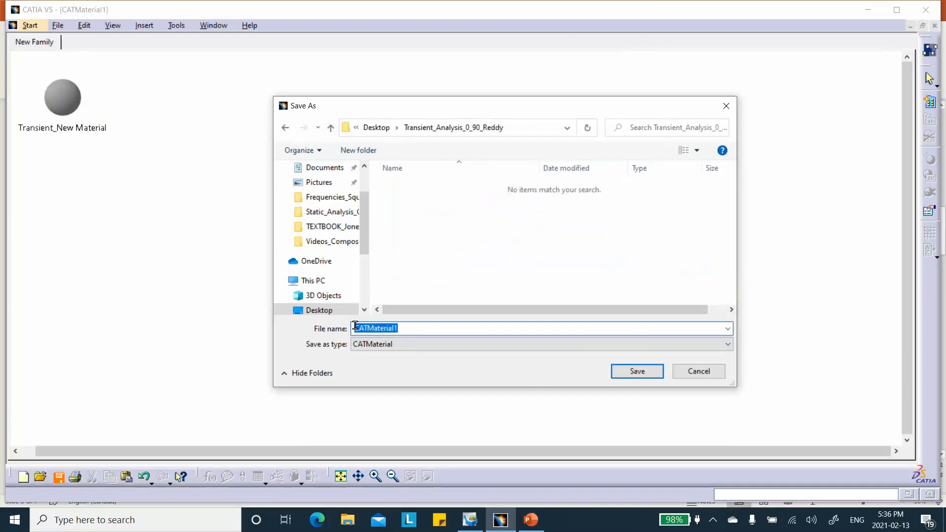
left_click(355, 328)
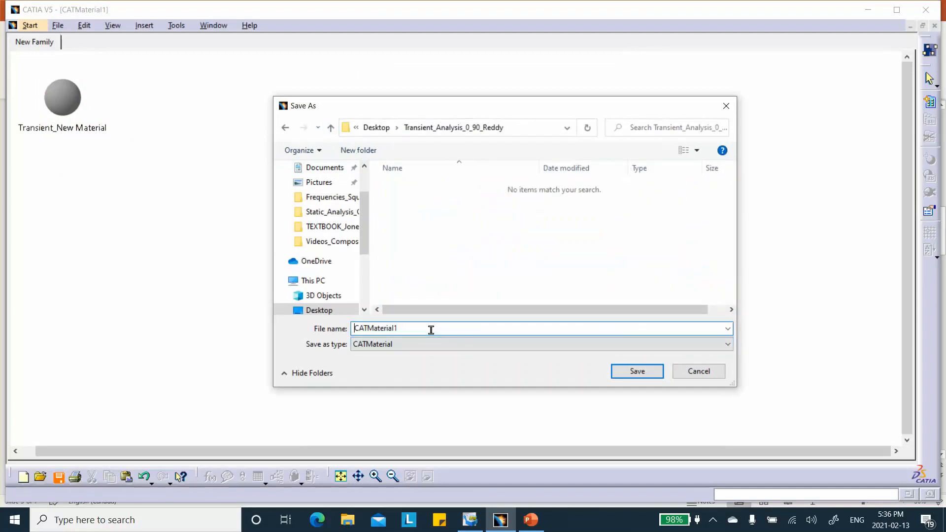
type("Transient_")
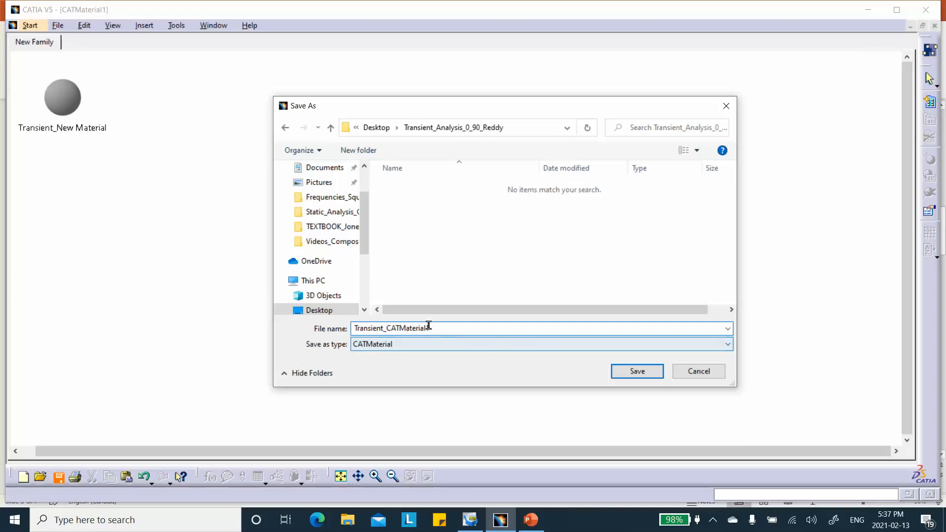
left_click(640, 372)
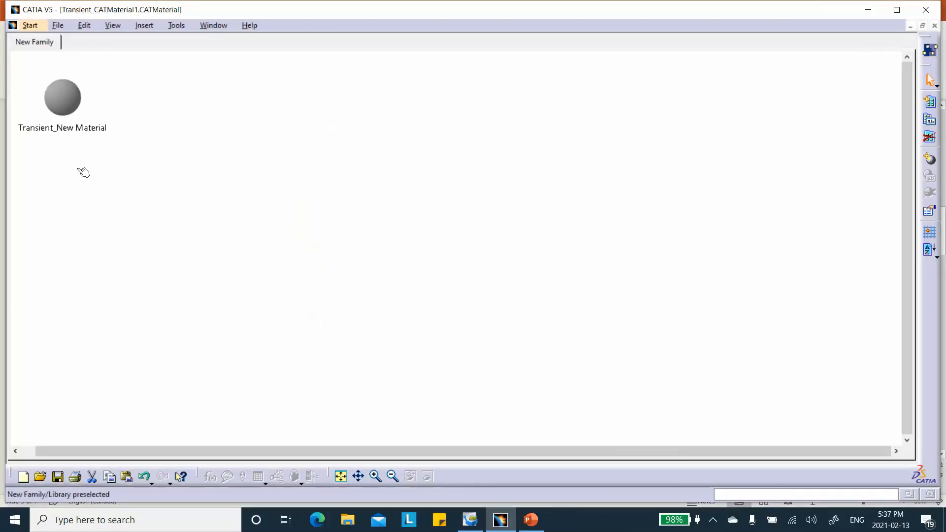
left_click(935, 26)
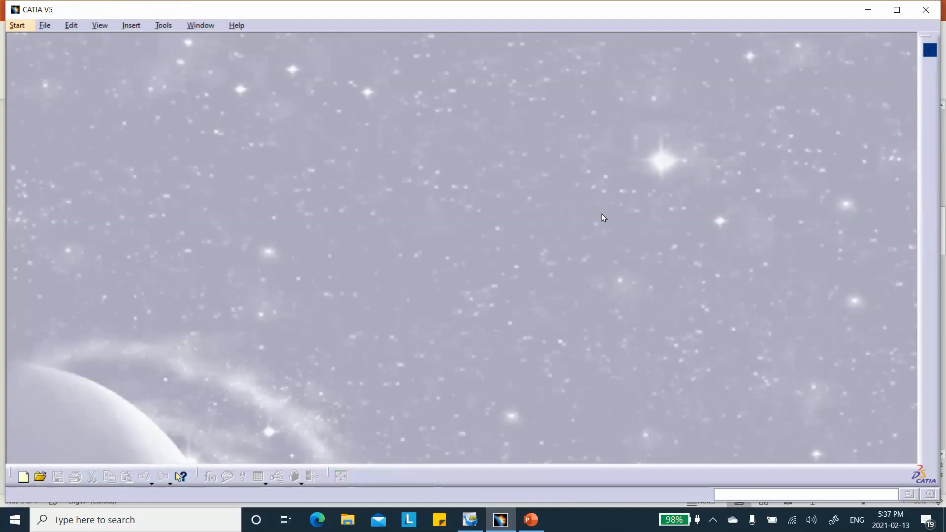
Create a new hybrid-design part named Transient and switch to the Generative Shape Design workbench
left_click(23, 477)
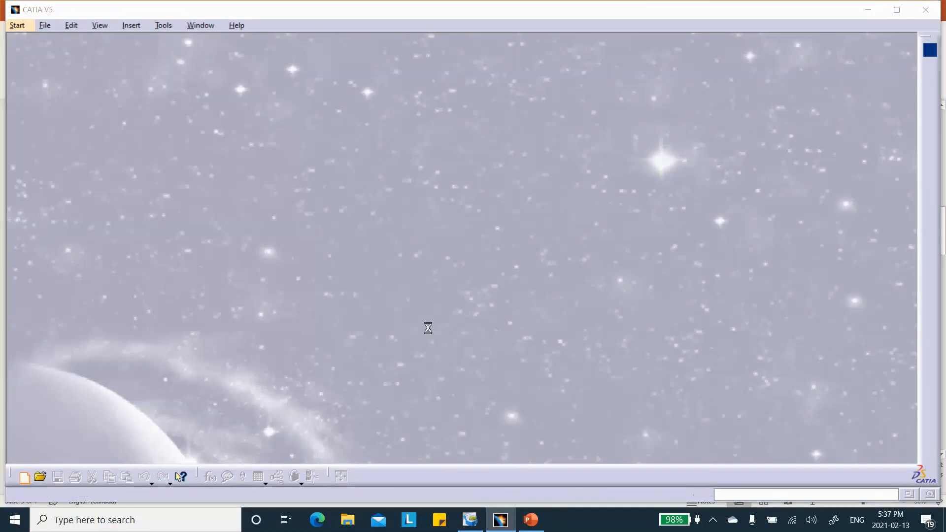
left_click_drag(903, 373, 887, 419)
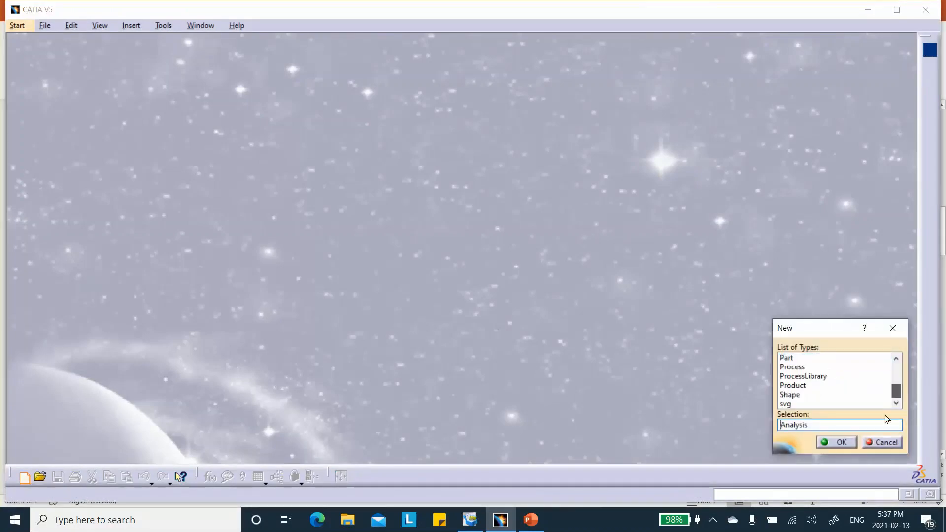
left_click(788, 358)
left_click(836, 443)
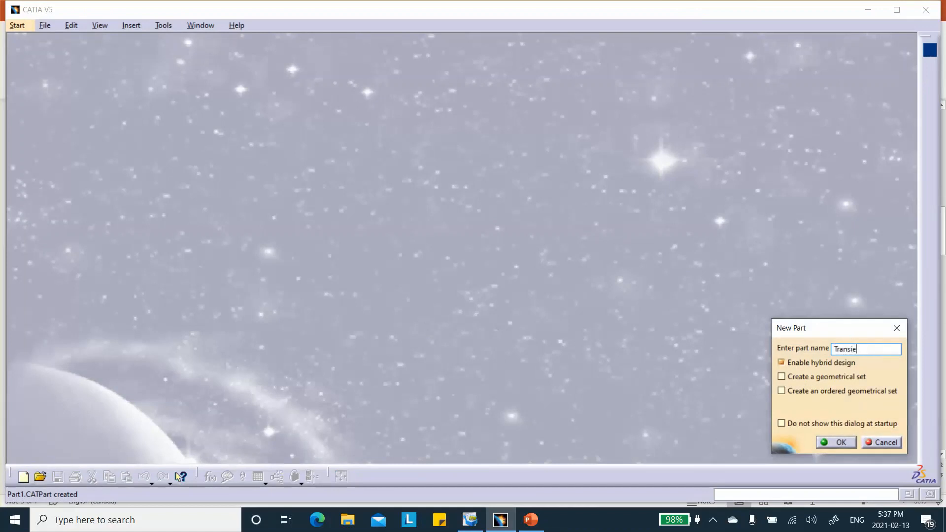
left_click(834, 442)
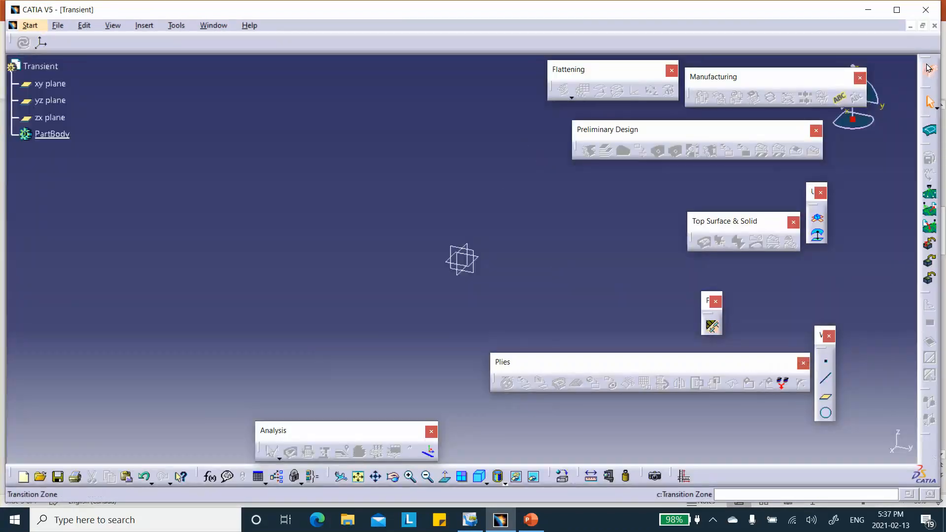
left_click(793, 204)
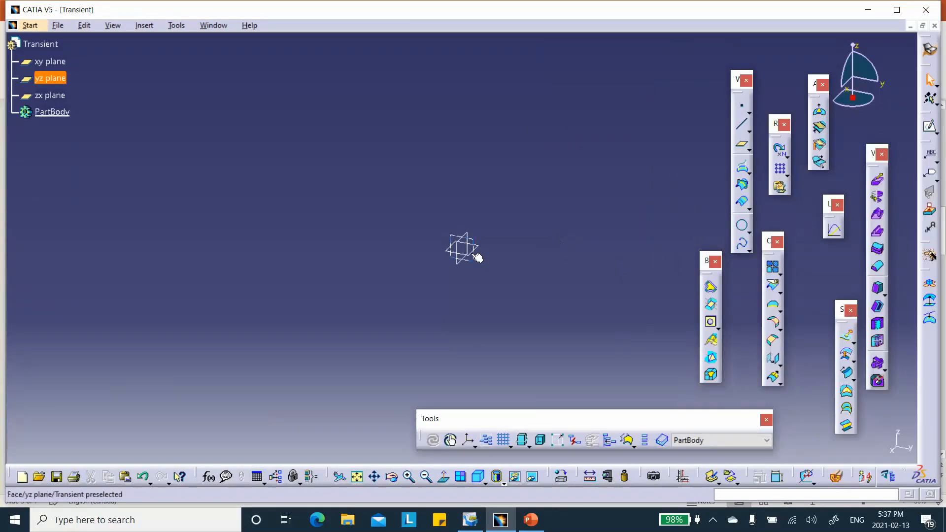
Sketch a rectangle on the xy plane, about 0.105 m wide and 0.077 m high, with one corner at the origin
left_click(931, 129)
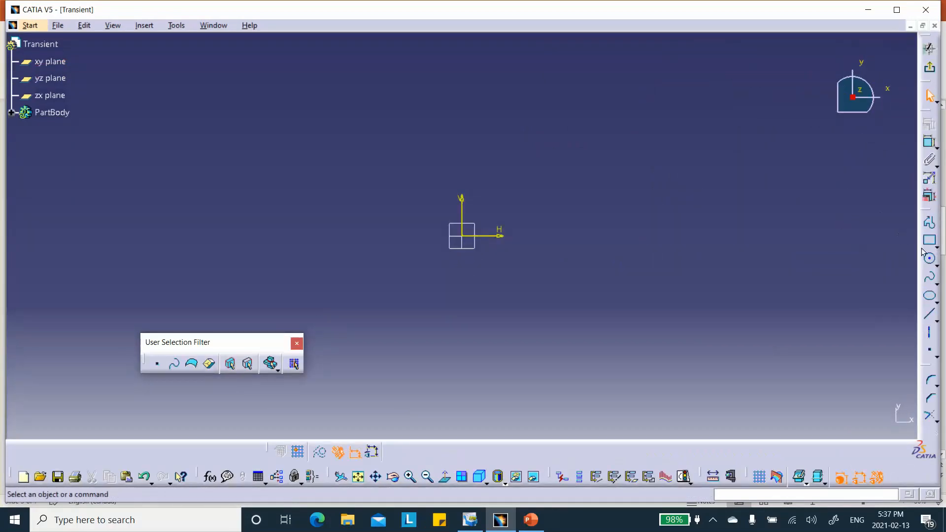
left_click(932, 242)
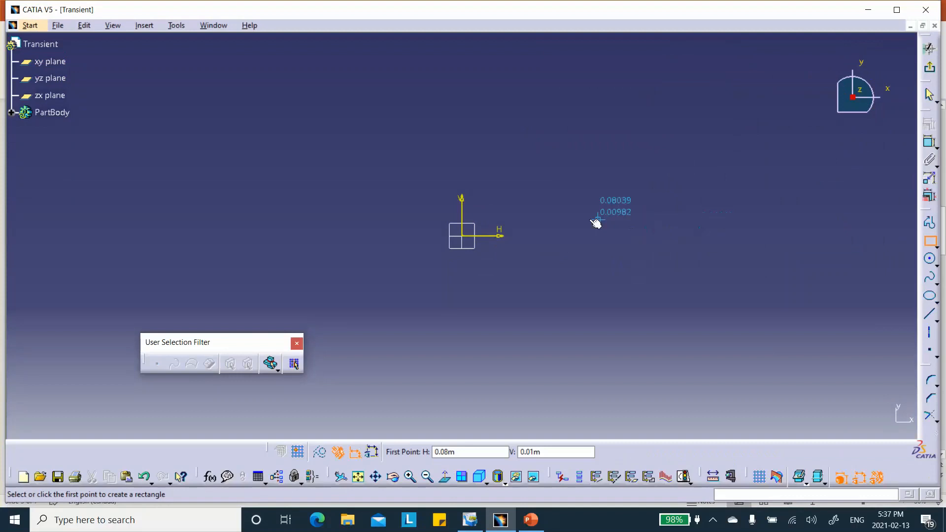
left_click(462, 236)
left_click(641, 105)
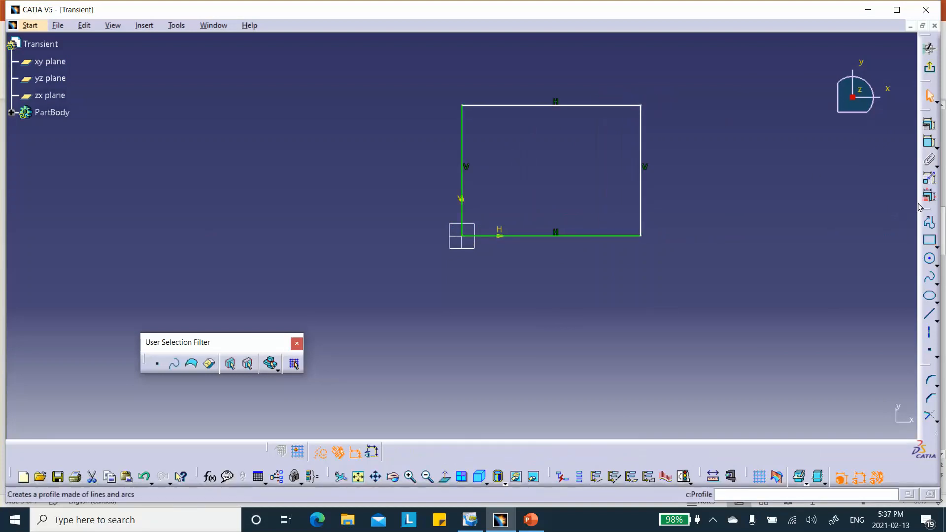
Dimension the rectangle's height, place the dimension outside the profile and set it to 25 cm
left_click(930, 143)
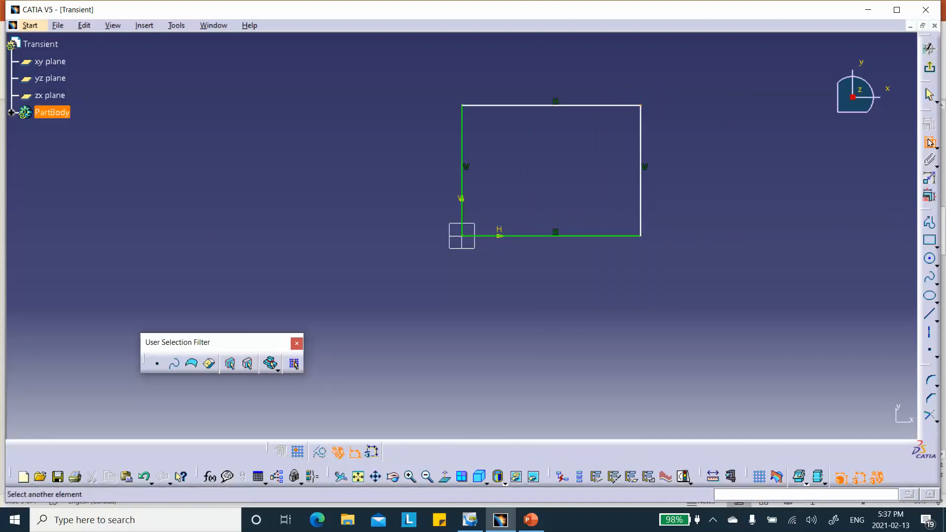
left_click(603, 236)
left_click(583, 291)
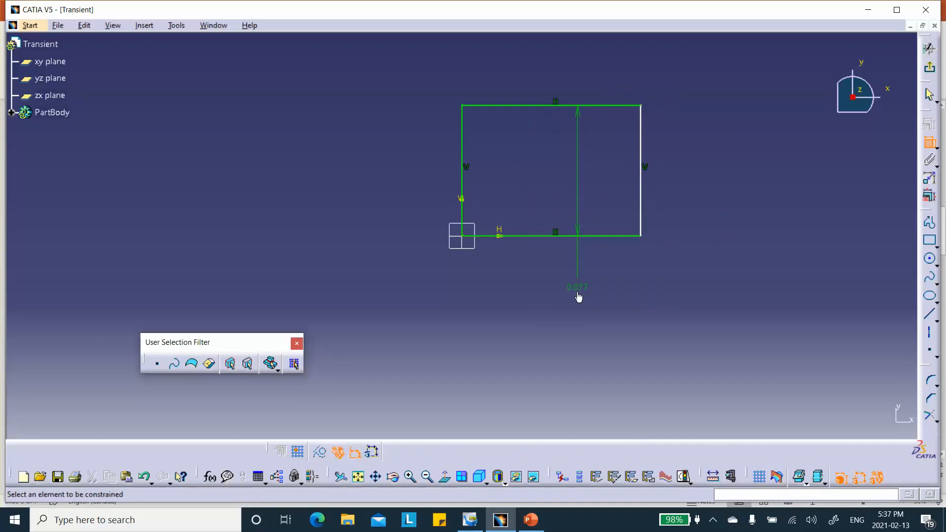
left_click_drag(579, 197, 393, 182)
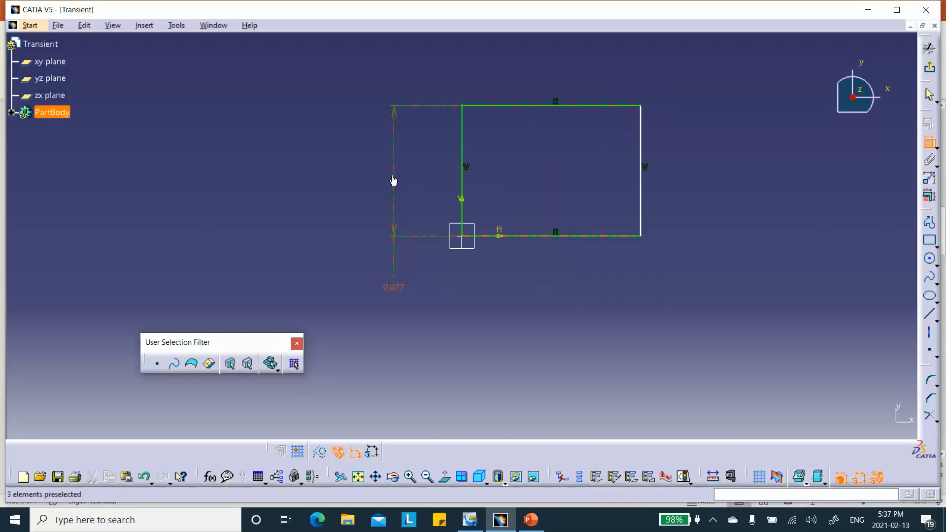
double_click(394, 287)
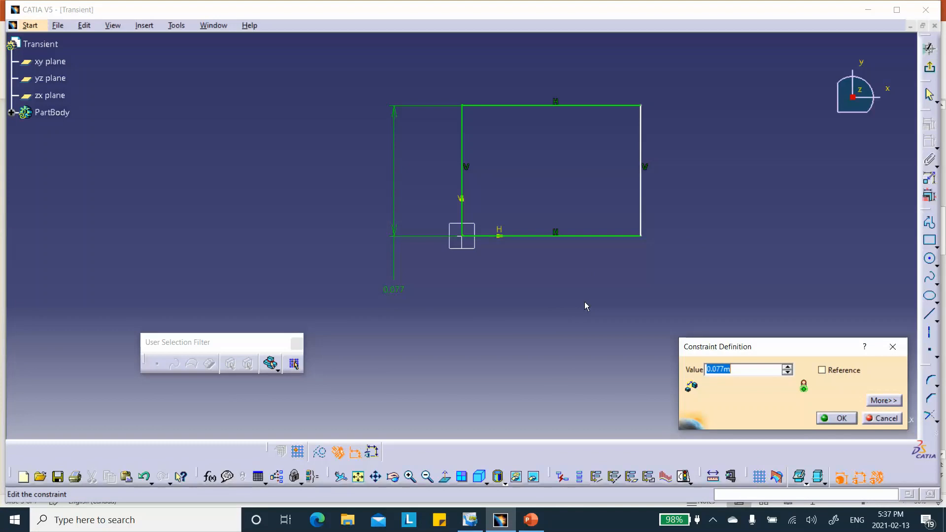
type("25cm")
key("Return")
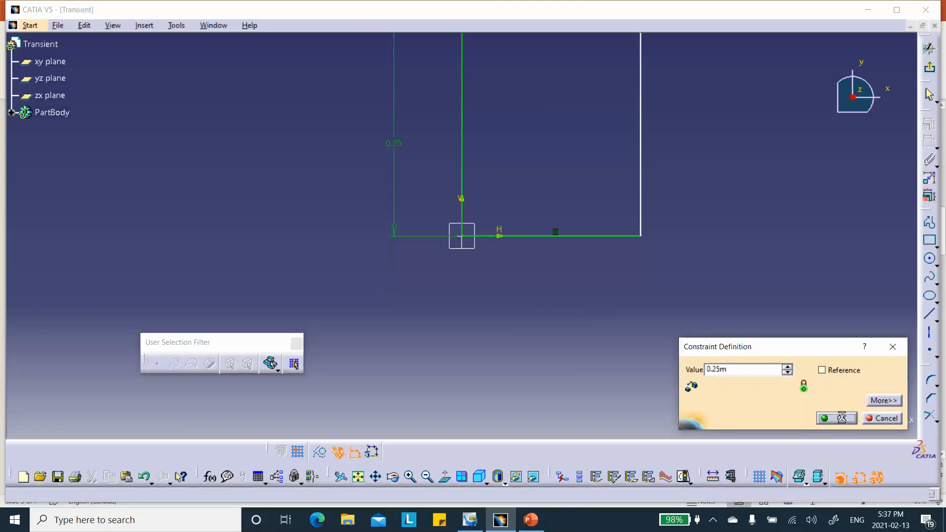
Dimension the rectangle's horizontal base edge as 25 cm and exit the sketch
left_click(597, 236)
left_click(583, 286)
double_click(594, 281)
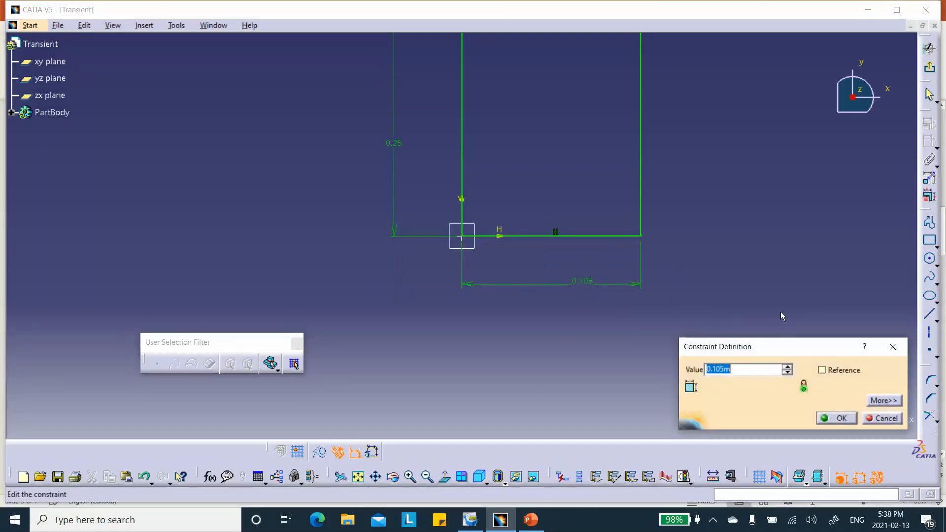
type("25cm")
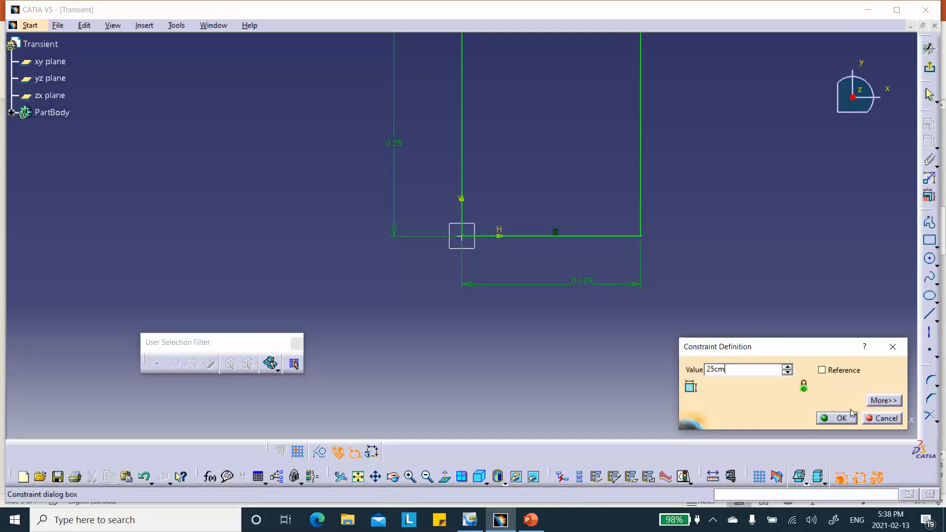
left_click(838, 418)
left_click(932, 71)
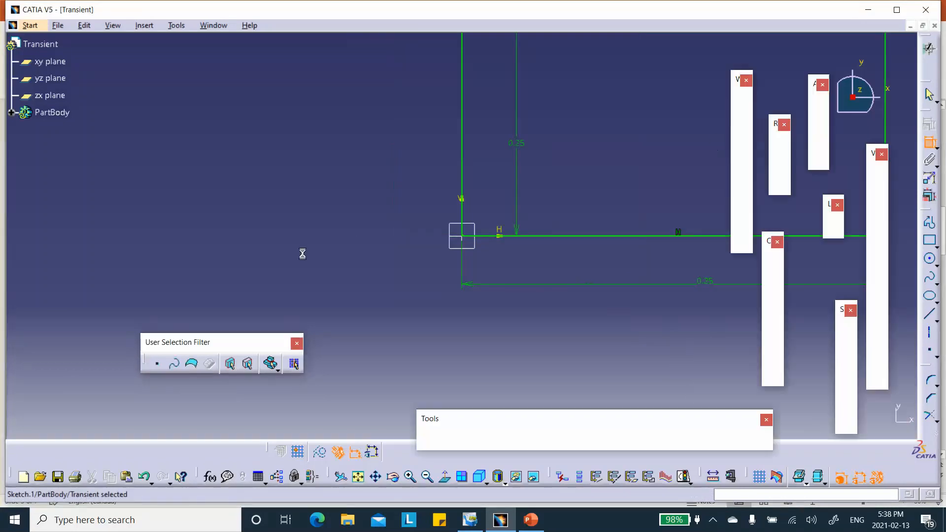
Create a Fill surface bounded by the square sketch
mouse_move(343, 211)
middle_mouse_down()
mouse_move(260, 101)
mouse_move(274, 182)
mouse_move(220, 144)
middle_mouse_up()
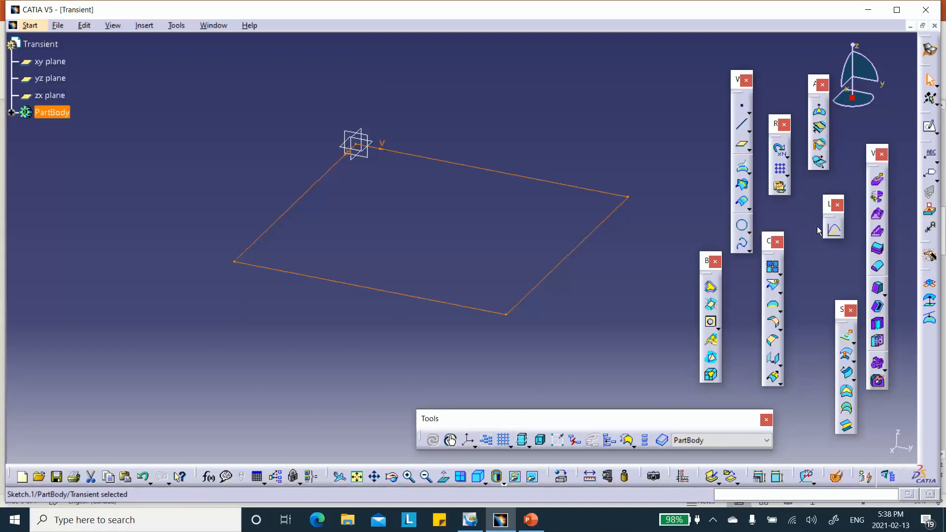
left_click(848, 393)
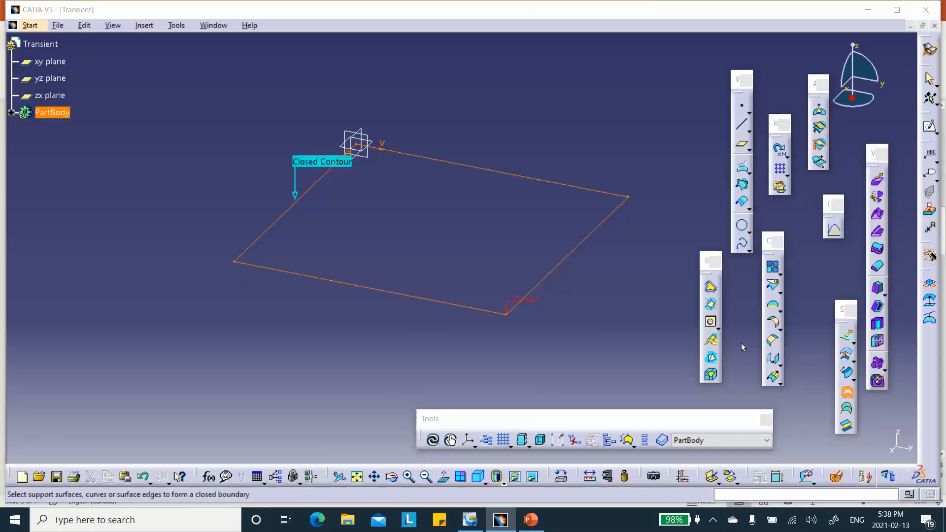
left_click(793, 442)
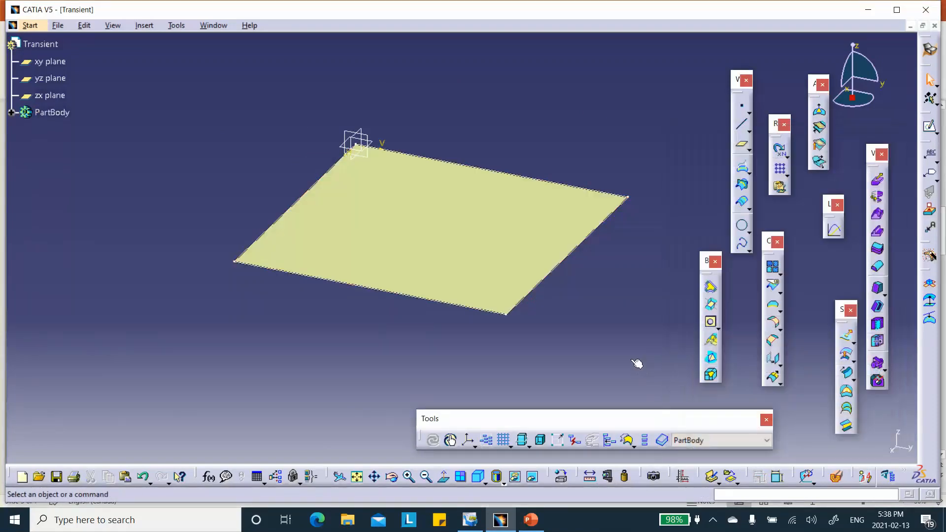
Create a Join from the filled square surface
left_click(774, 268)
left_click(522, 223)
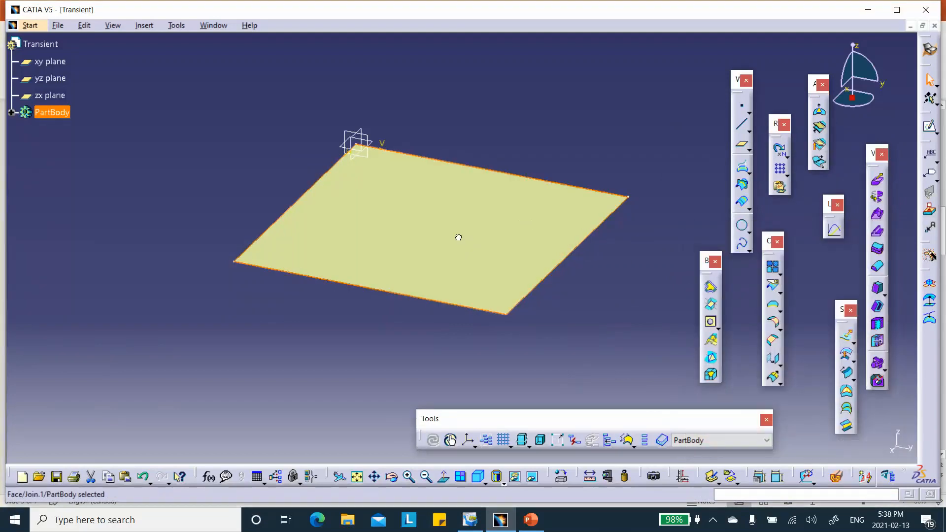
double_click(458, 238)
left_click(433, 213)
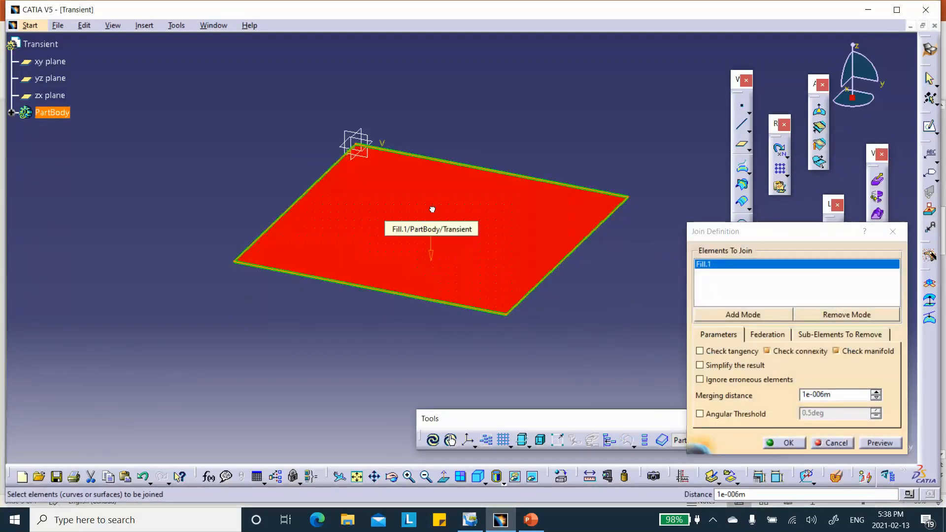
left_click(792, 443)
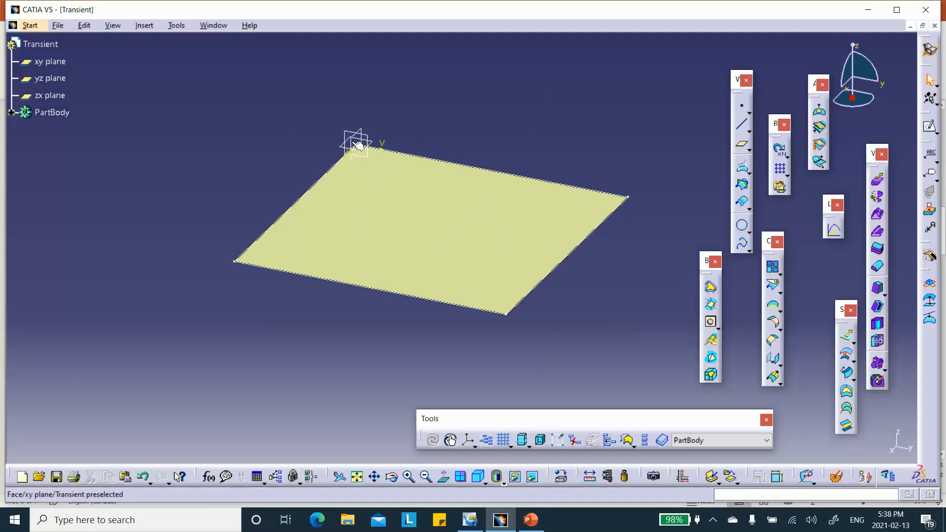
Begin a new axis system with a coordinate point as its origin, entering Y = -0.2 m for the point
left_click(468, 440)
right_click(814, 318)
left_click(840, 321)
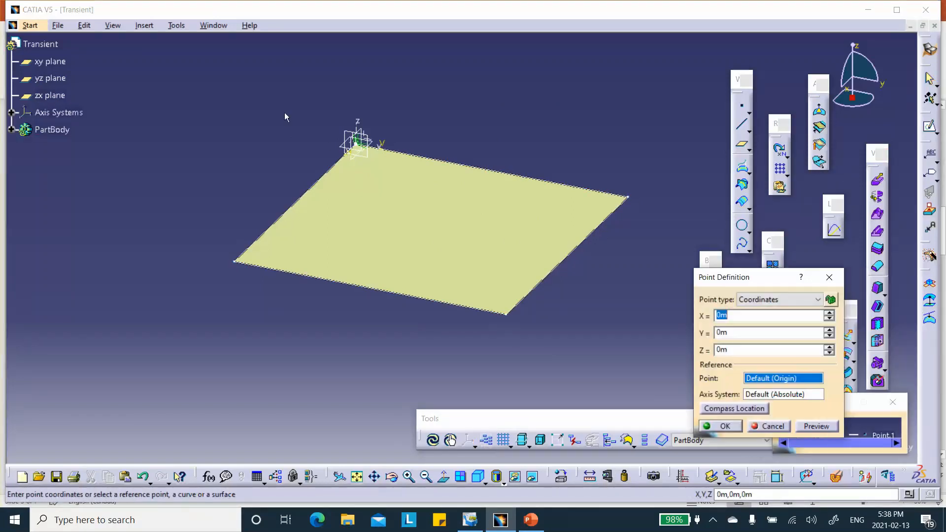
left_click(733, 331)
type("-0.2")
left_click(734, 350)
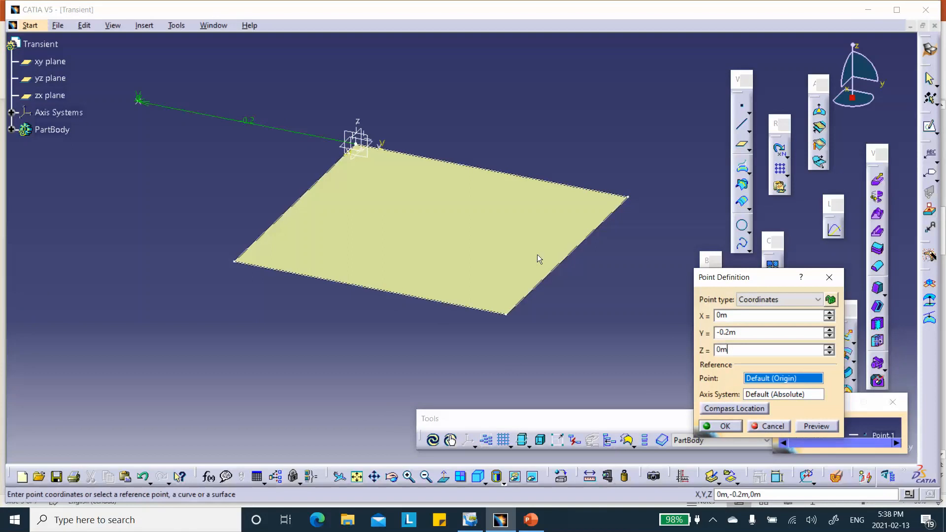
Set the axis origin point's Y coordinate to -10 cm and accept the point
double_click(740, 331)
type("-10c")
left_click(758, 350)
left_click(736, 431)
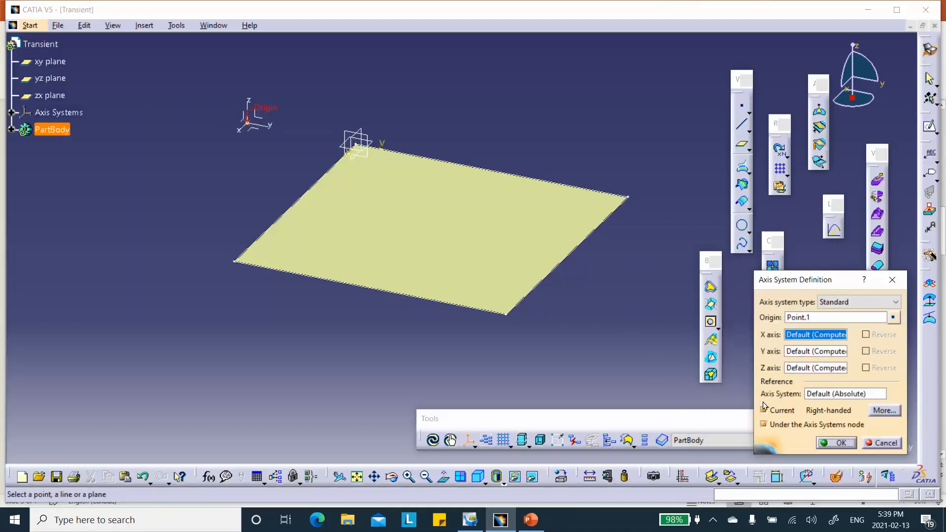
Turn off the Current option for the new axis system and accept its definition
left_click(764, 411)
left_click(837, 442)
middle_click_drag(526, 112, 538, 119)
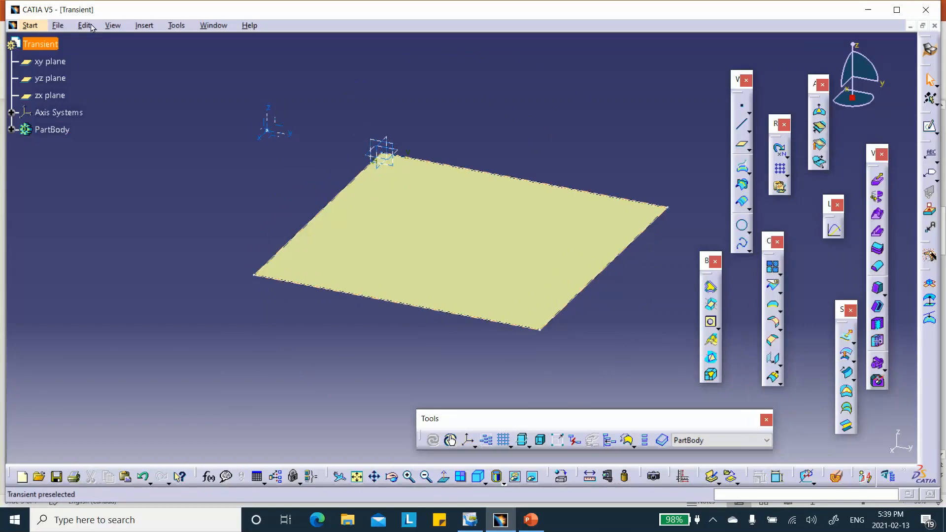
Save the part as Transient in the Transient_Analysis_0_90_Reddy folder on the Desktop, using Save Management
left_click(56, 28)
left_click(93, 151)
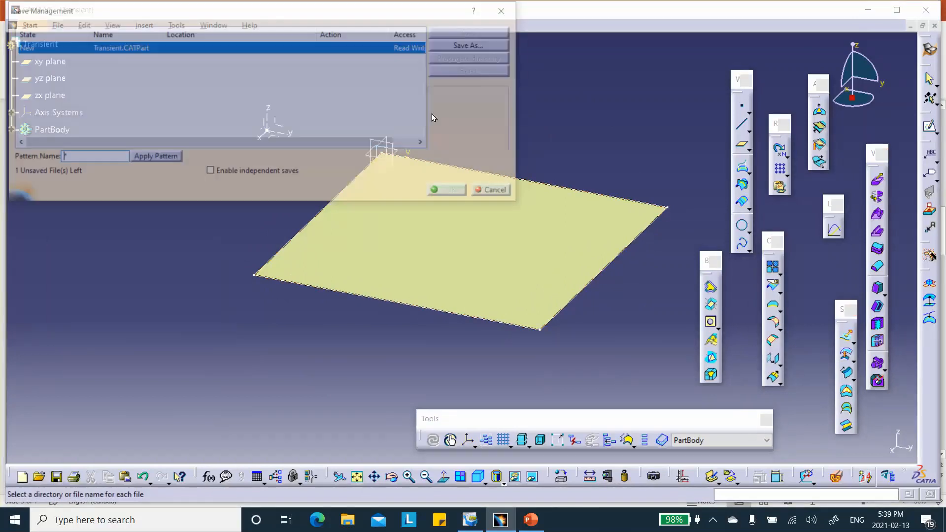
left_click(460, 42)
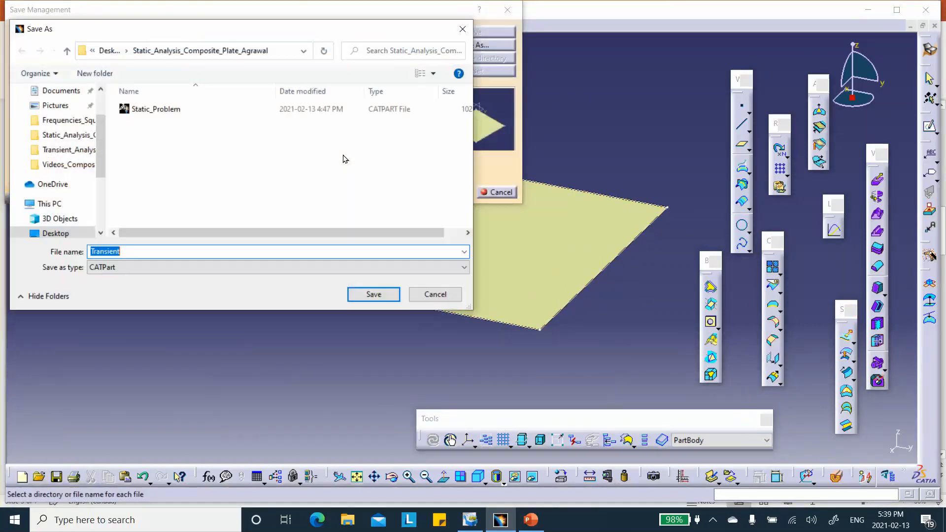
left_click(67, 51)
scroll(190, 181, "down", 2)
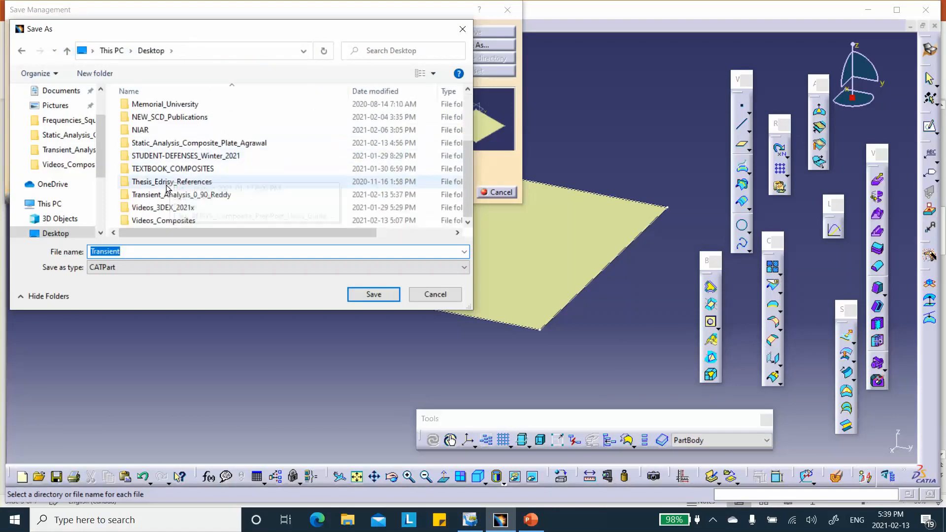
double_click(168, 198)
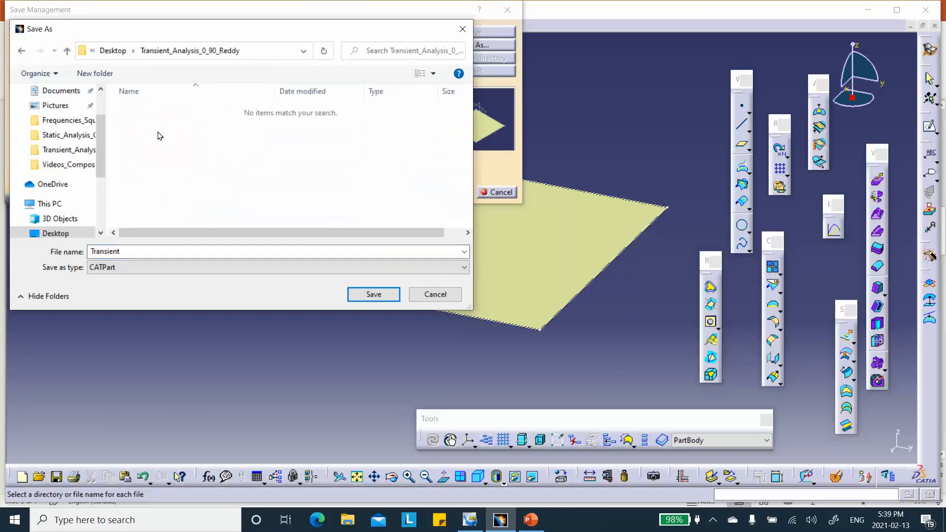
left_click(361, 296)
left_click(461, 192)
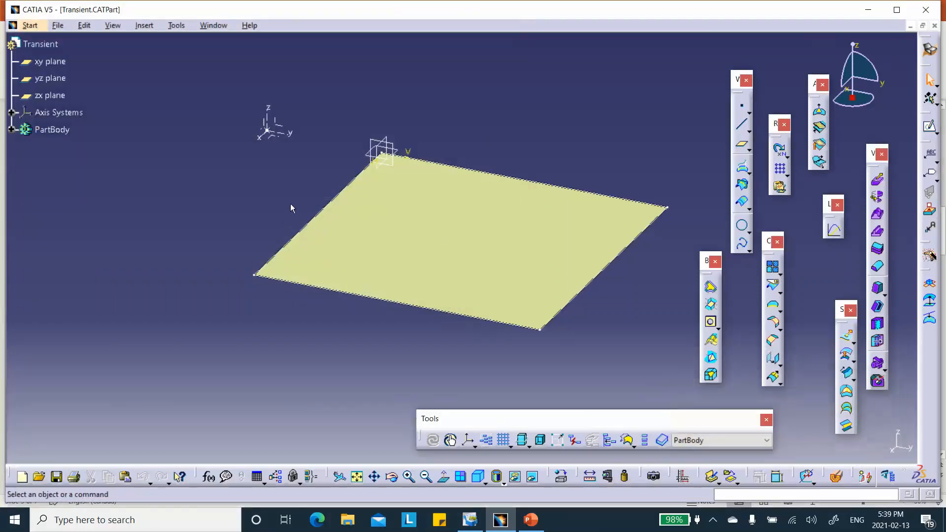
Switch the part to the Composites Design workbench
middle_click_drag(292, 209, 221, 175)
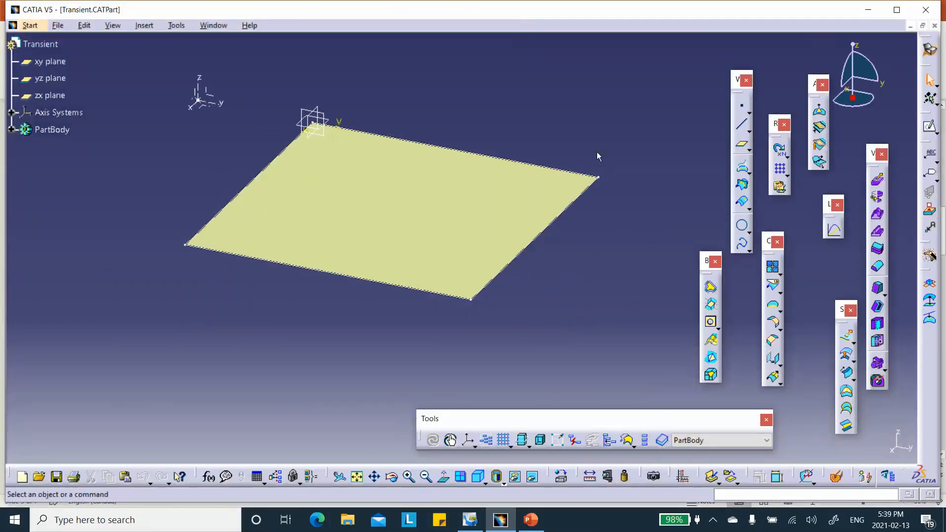
left_click(930, 49)
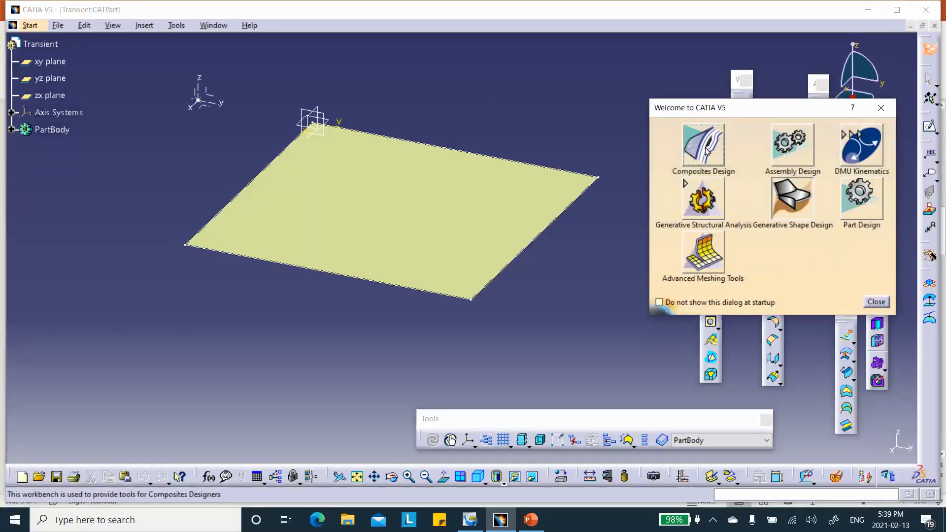
left_click(705, 149)
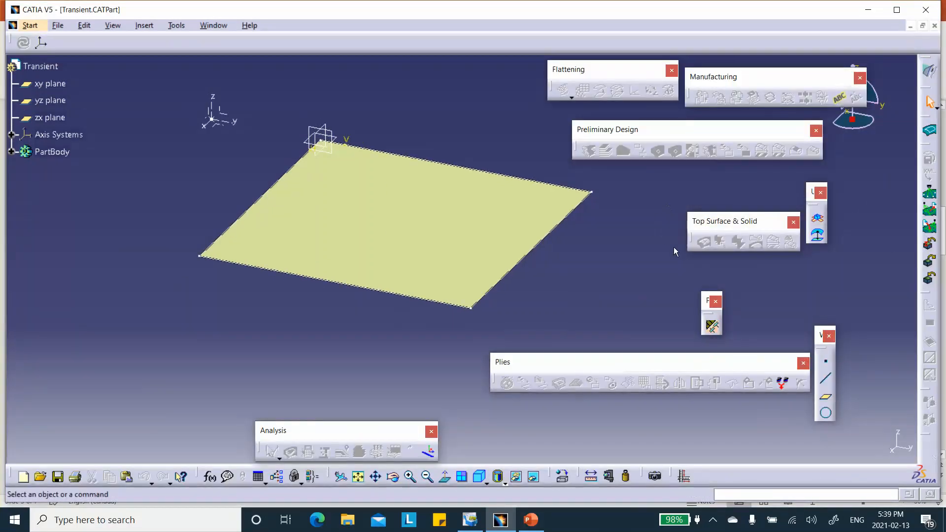
Open the Composites Parameters and add the material from Transient_CATMaterial1 in the Desktop folder Transient_Analysis_0_90_Reddy
left_click(713, 326)
left_click(539, 194)
left_click(894, 332)
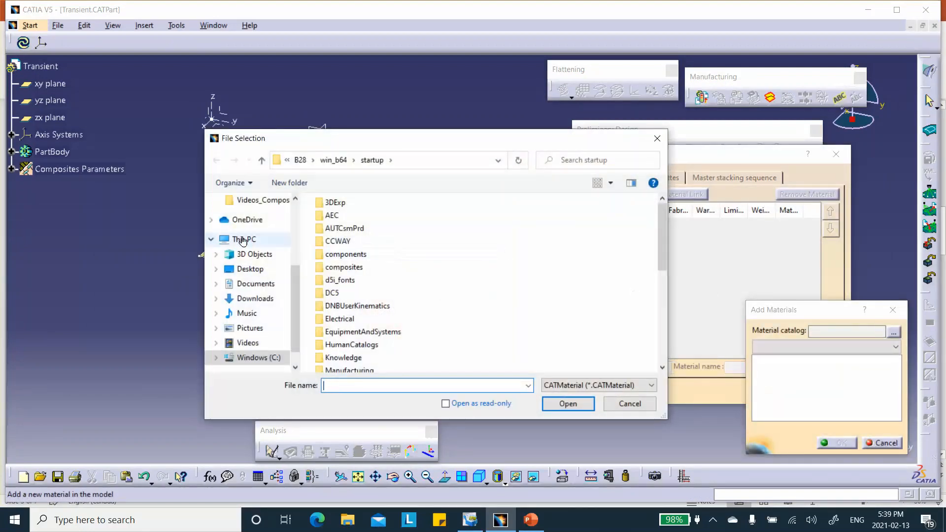
left_click(251, 270)
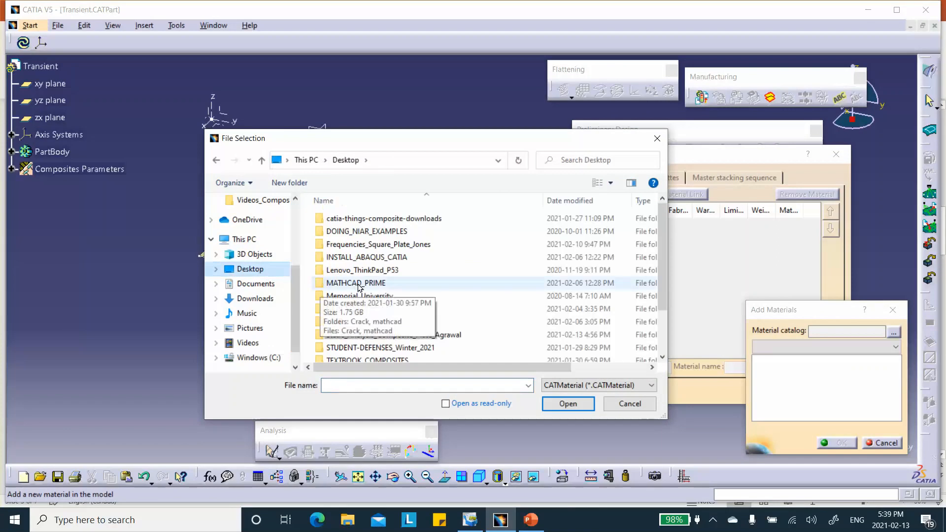
scroll(340, 290, "down", 1)
scroll(363, 316, "down", 1)
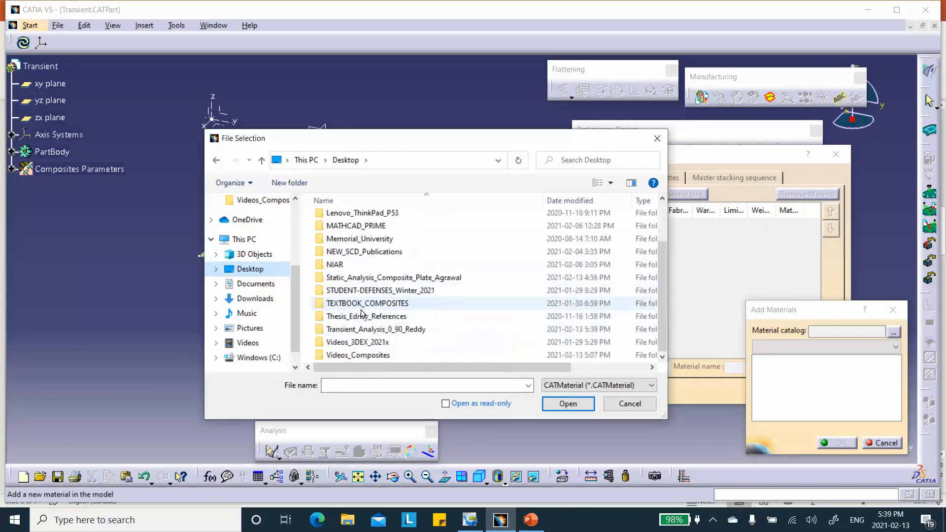
double_click(343, 329)
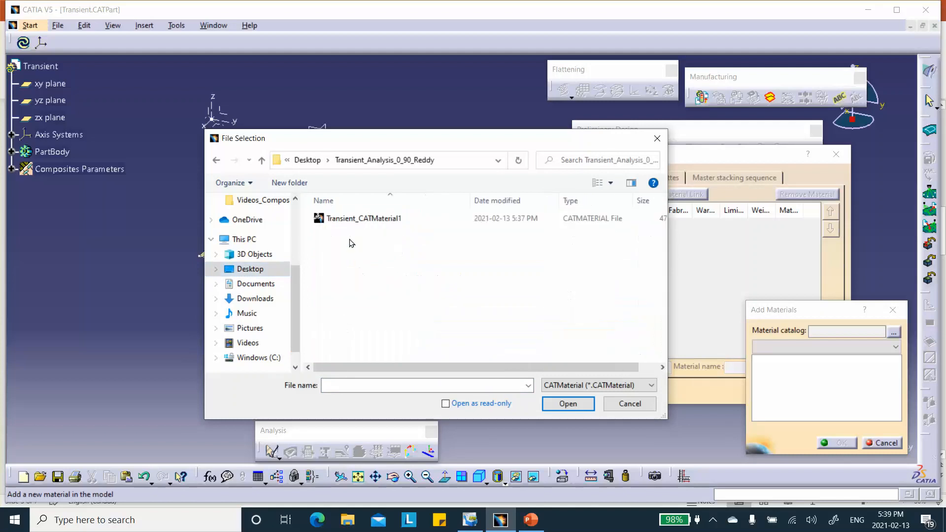
left_click(362, 220)
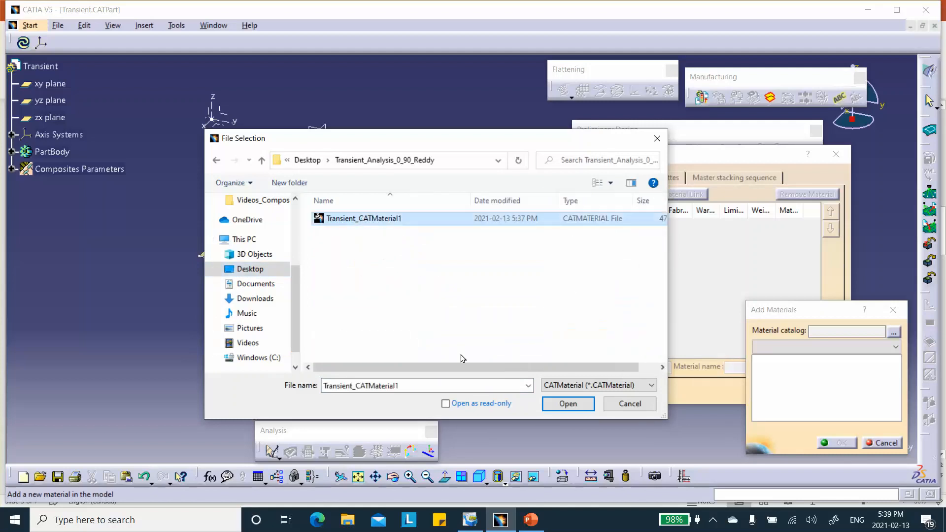
left_click(568, 404)
left_click(835, 445)
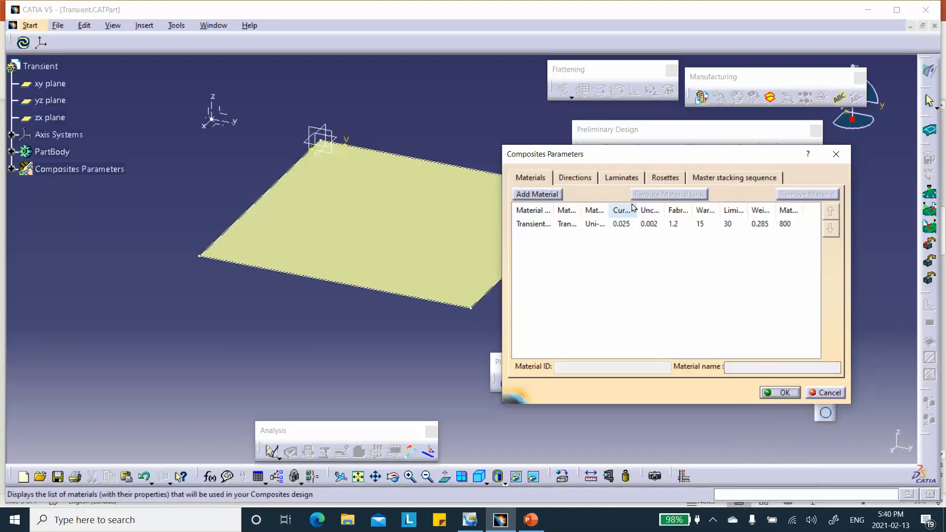
Review the ply directions, add a Cartesian rosette based on Axis System.1, and accept the composites parameters
left_click(581, 182)
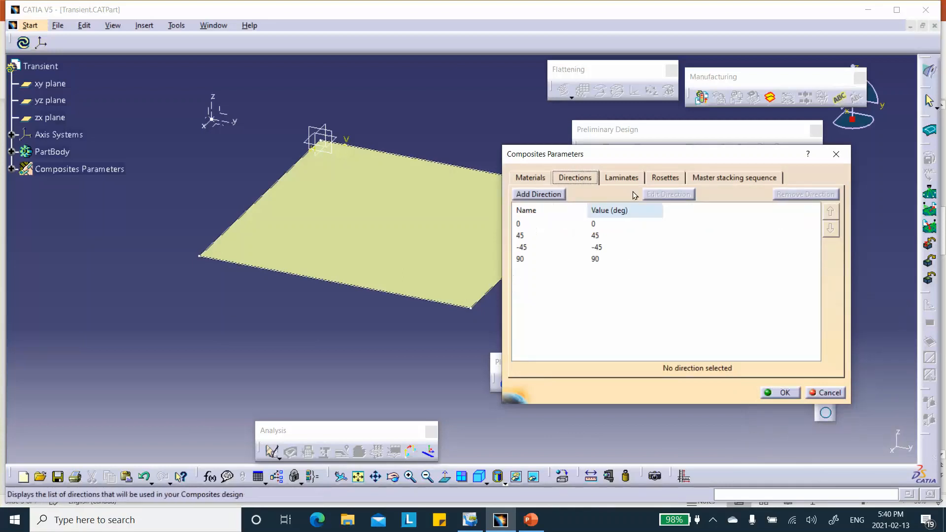
left_click(669, 178)
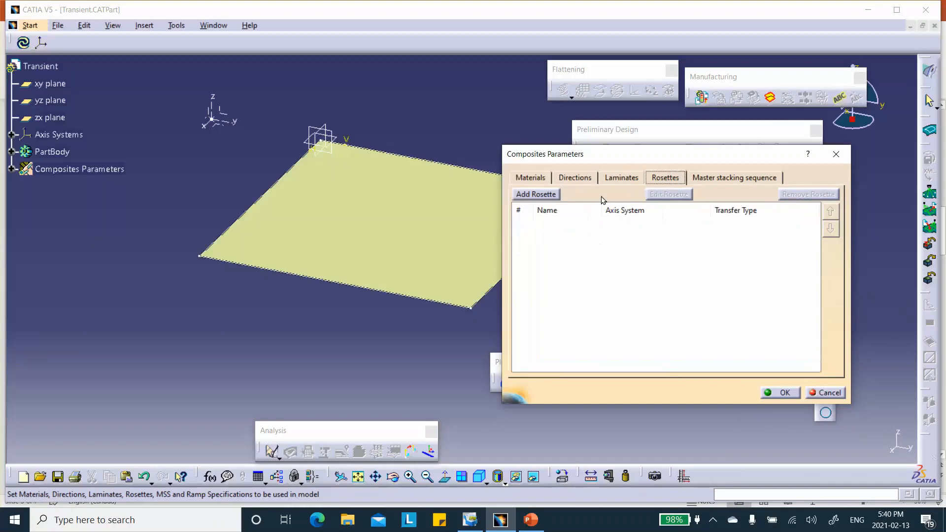
left_click(536, 194)
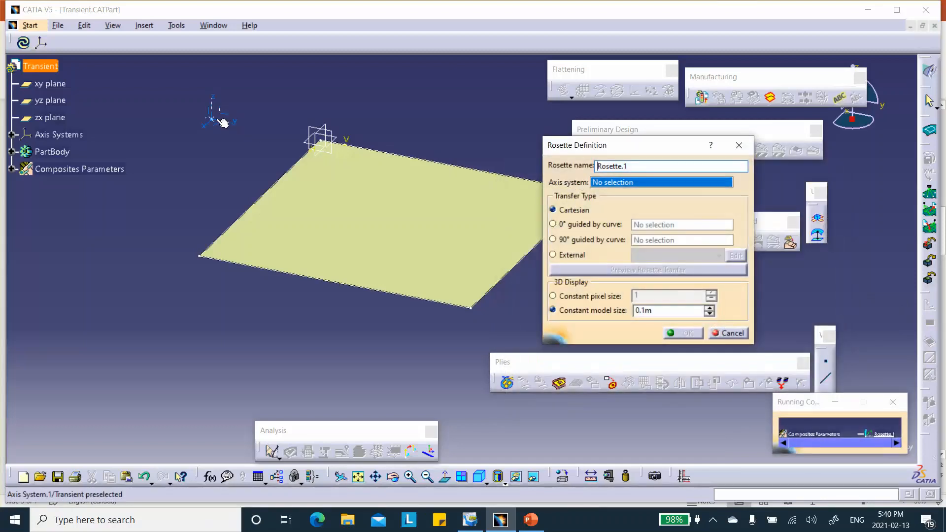
left_click(212, 118)
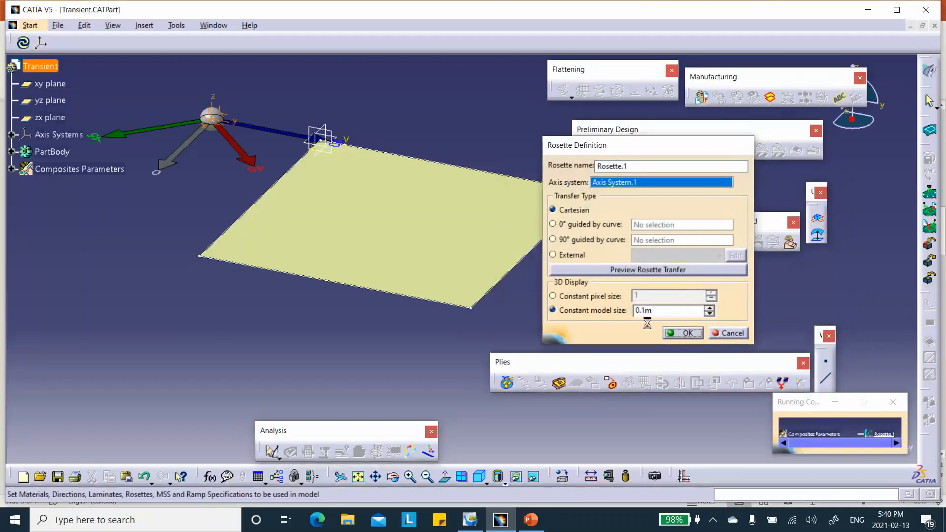
left_click(683, 333)
left_click(783, 393)
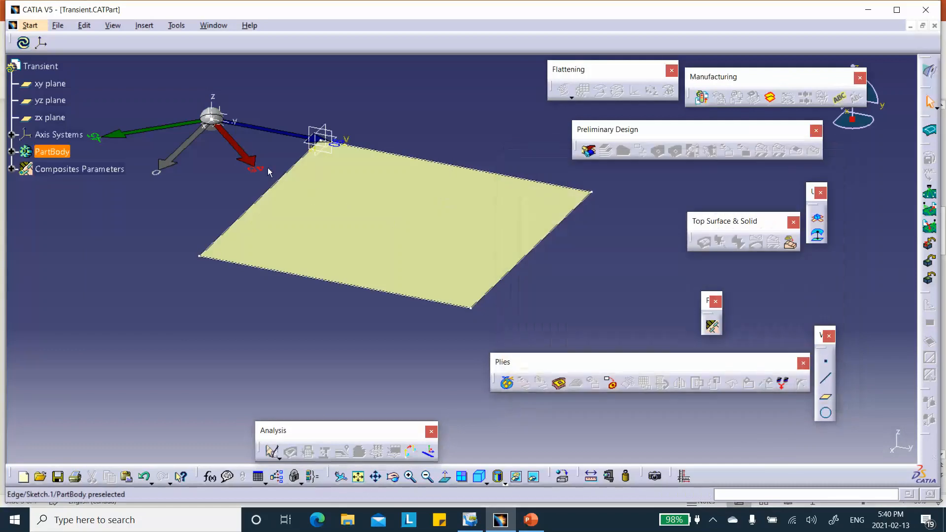
right_click(208, 119)
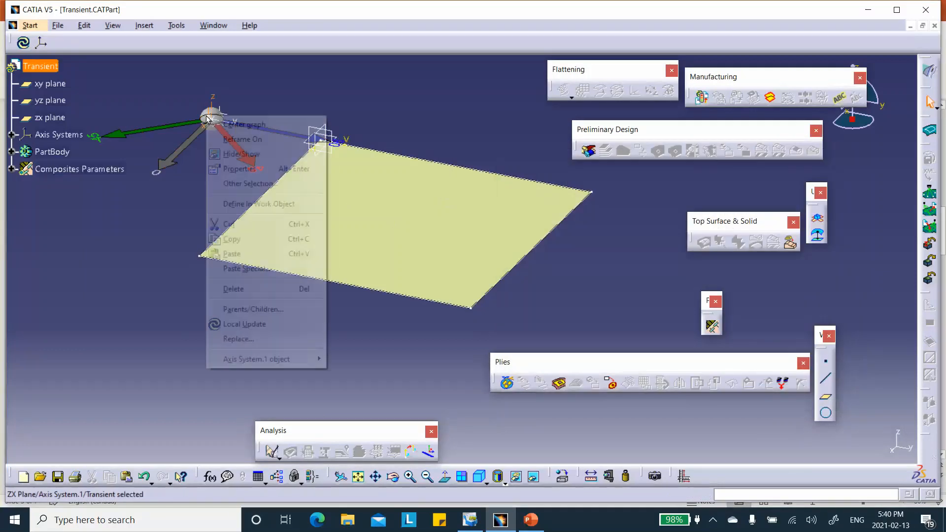
left_click(231, 156)
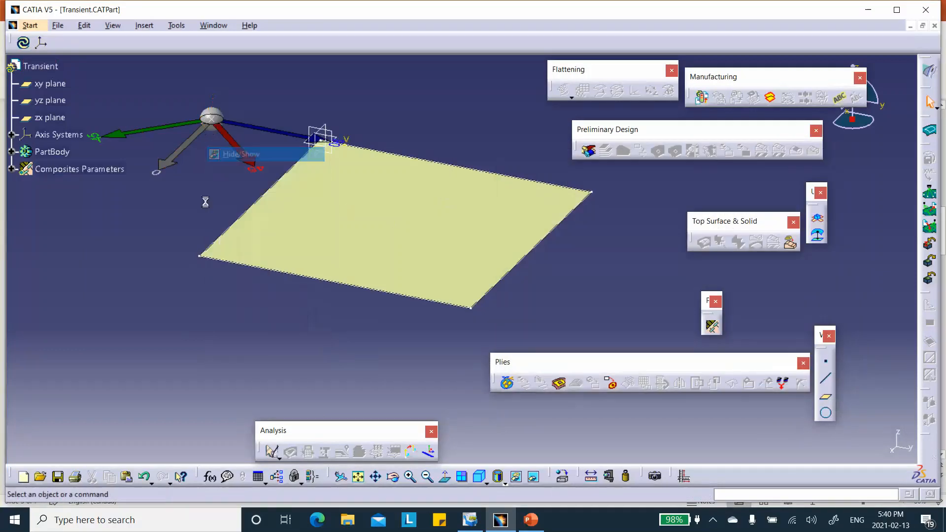
right_click(230, 139)
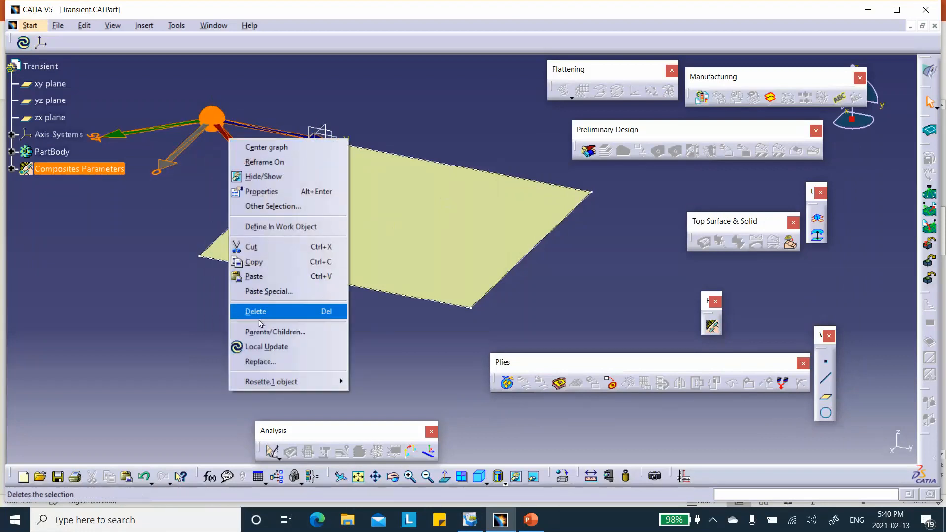
left_click(172, 275)
left_click(142, 481)
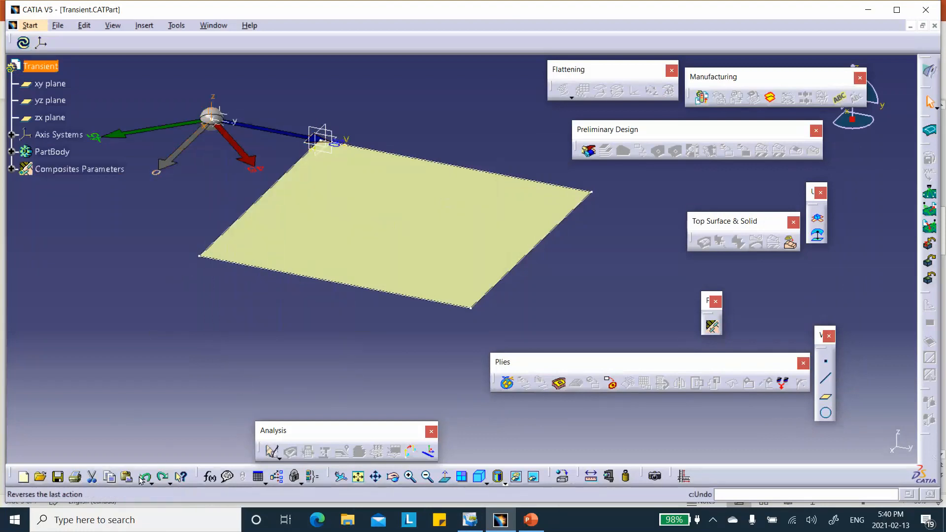
Hide the rosette shown at the offset axis system
right_click(171, 163)
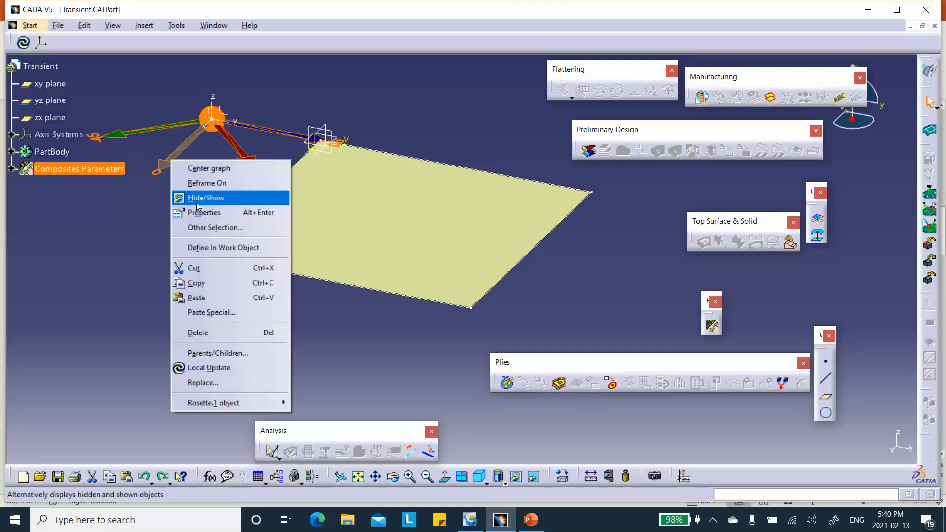
left_click(195, 197)
mouse_move(196, 173)
middle_mouse_down()
mouse_move(211, 189)
mouse_move(211, 176)
middle_mouse_up()
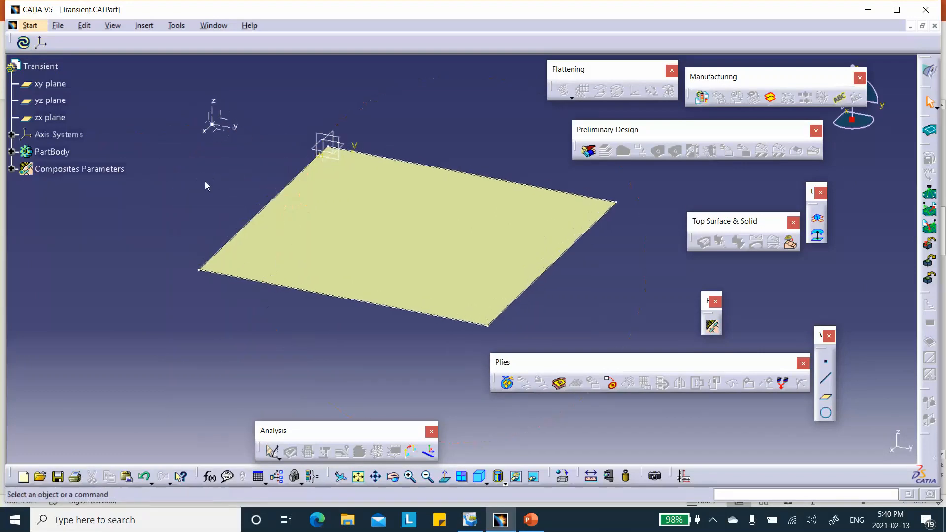
Save the part with its composites parameters
left_click(35, 26)
left_click(290, 85)
left_click(57, 477)
Enter the Advanced Meshing Tools workbench and create a new Static Analysis case
left_click(30, 25)
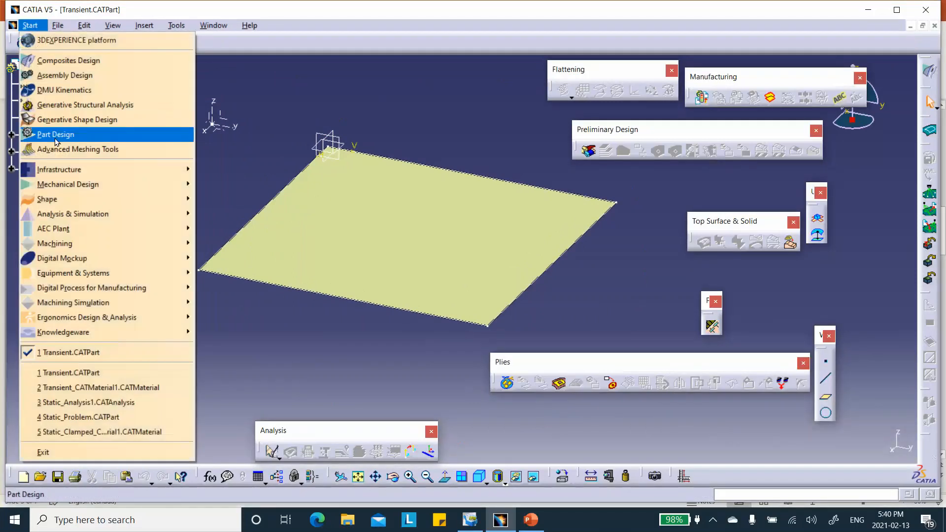
left_click(55, 150)
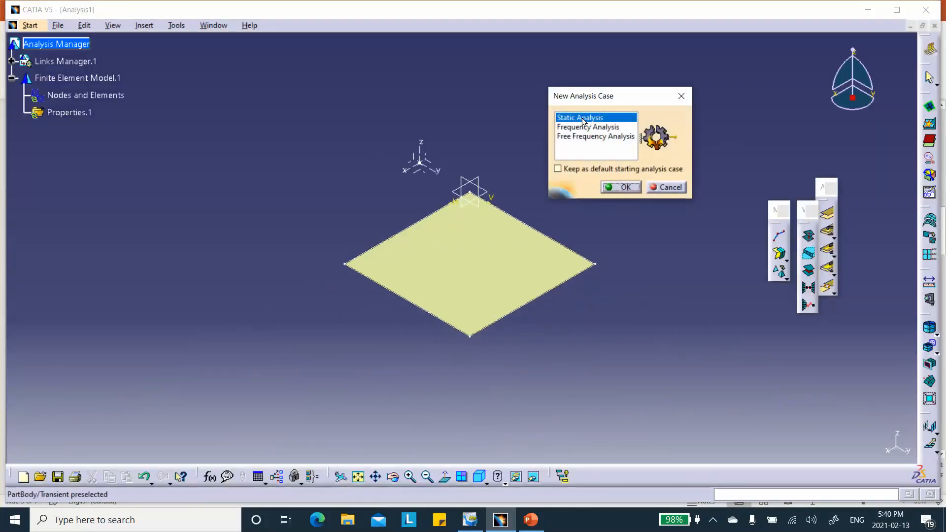
left_click(622, 187)
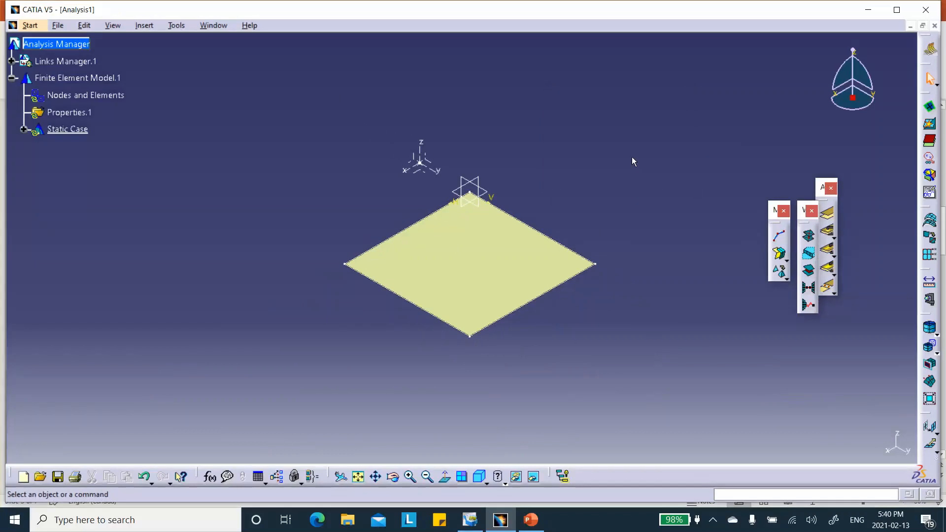
Define a surface mesh on the square plate with parabolic, quads-only elements and a mesh size of about 0.13 m
left_click(780, 255)
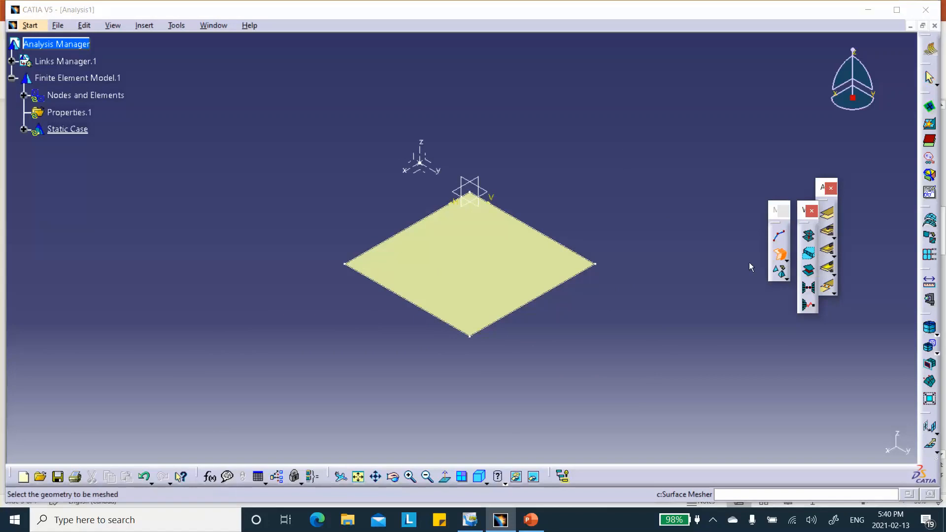
left_click(501, 266)
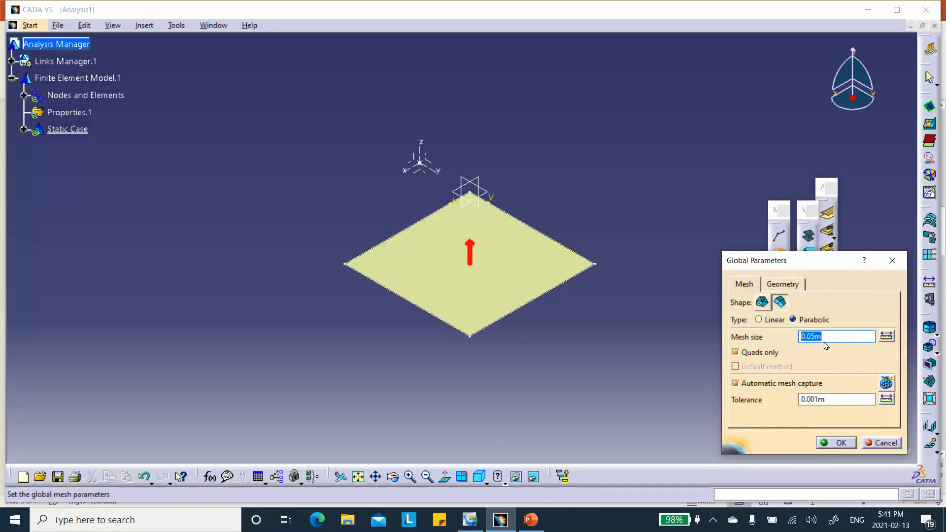
type("12")
left_click(847, 445)
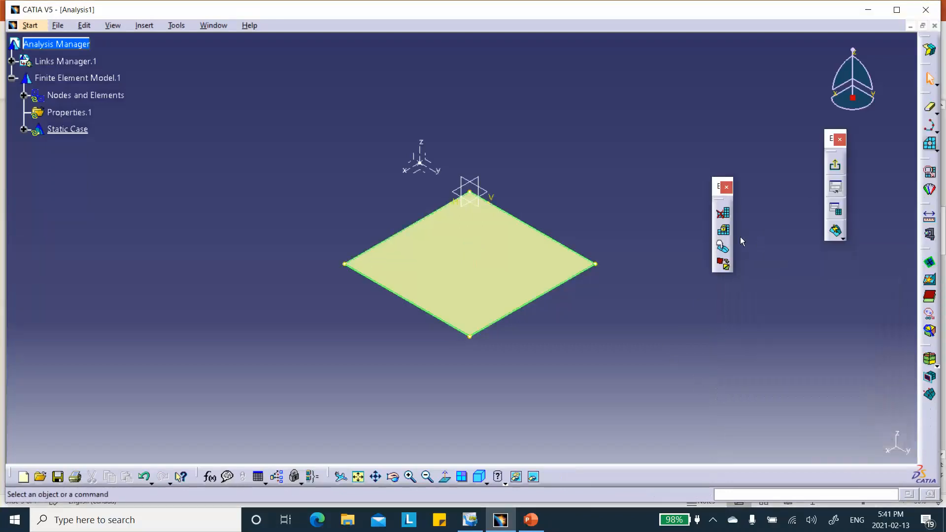
Mesh the plate surface, accept the mesh report and exit the surface mesher
left_click(835, 230)
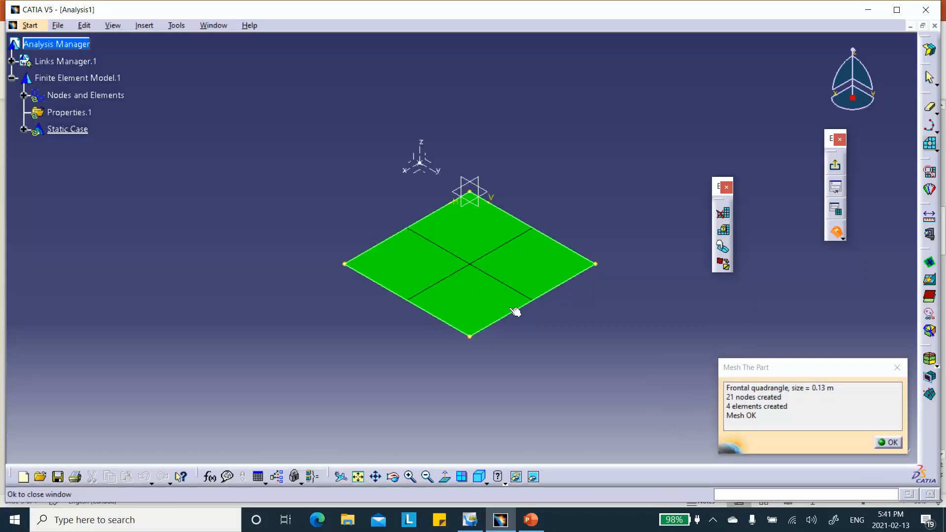
left_click(892, 442)
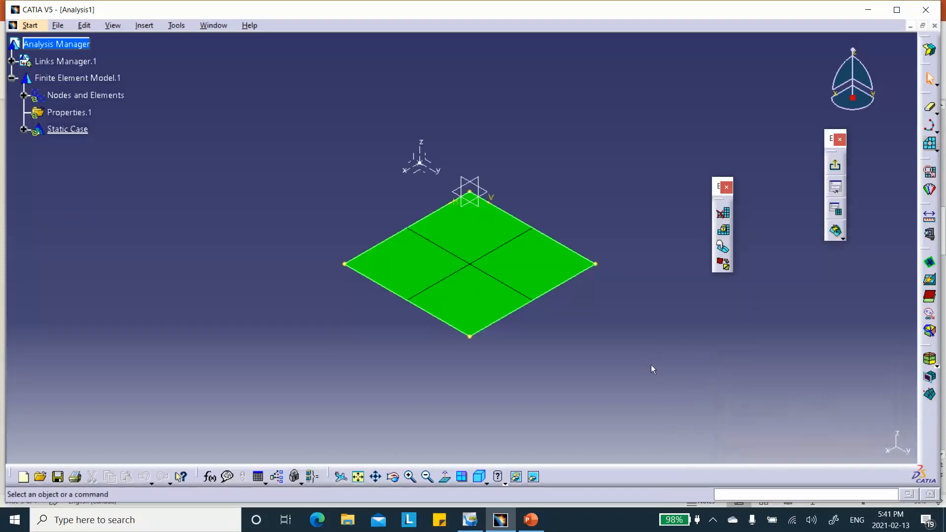
left_click(833, 170)
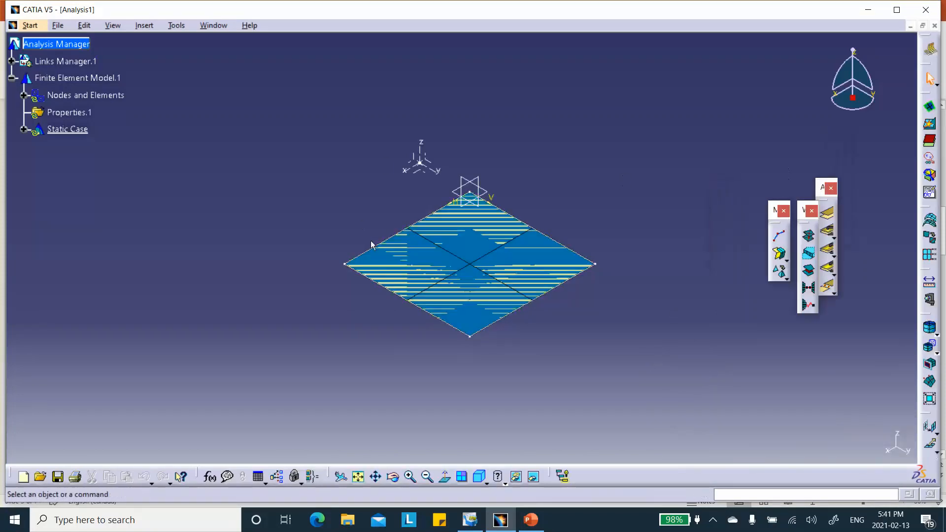
Save the new analysis document as Transient_Analysis1 in the Transient_Analysis_0_90_Reddy folder through Save Management
left_click(58, 25)
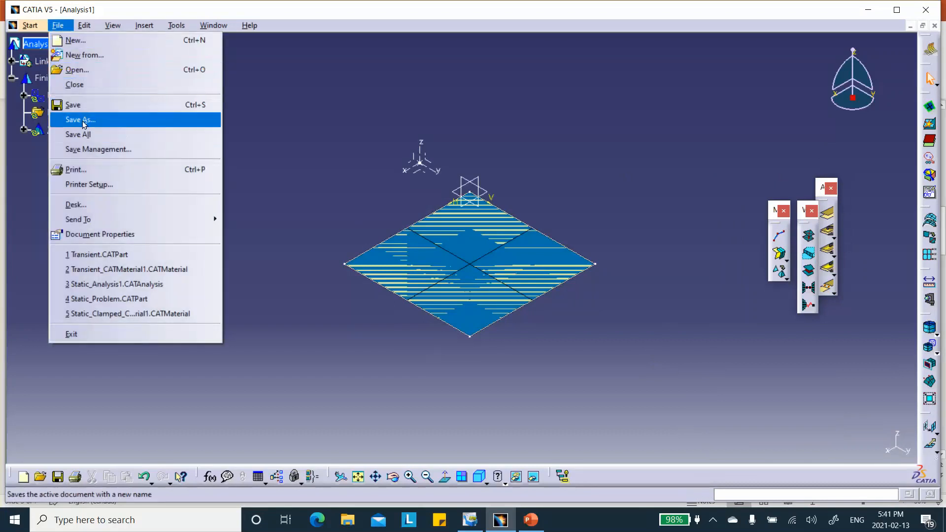
left_click(137, 145)
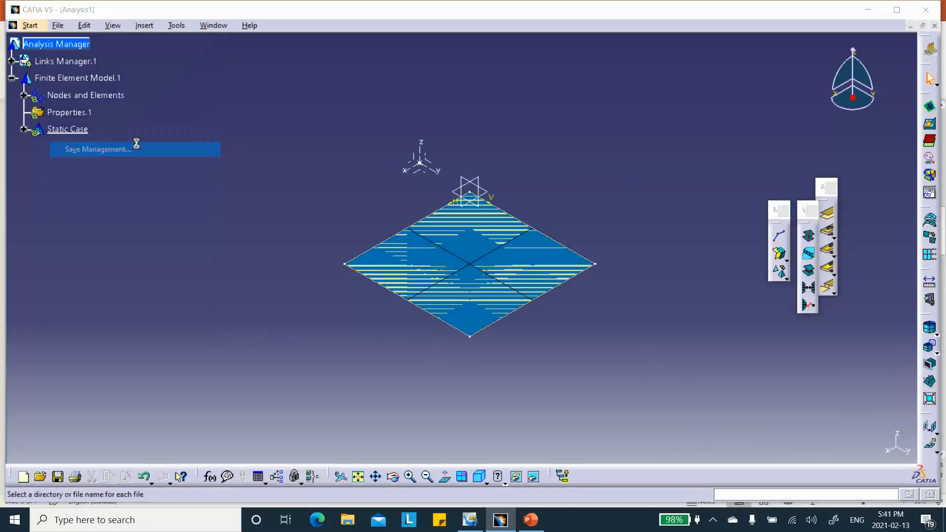
left_click(126, 59)
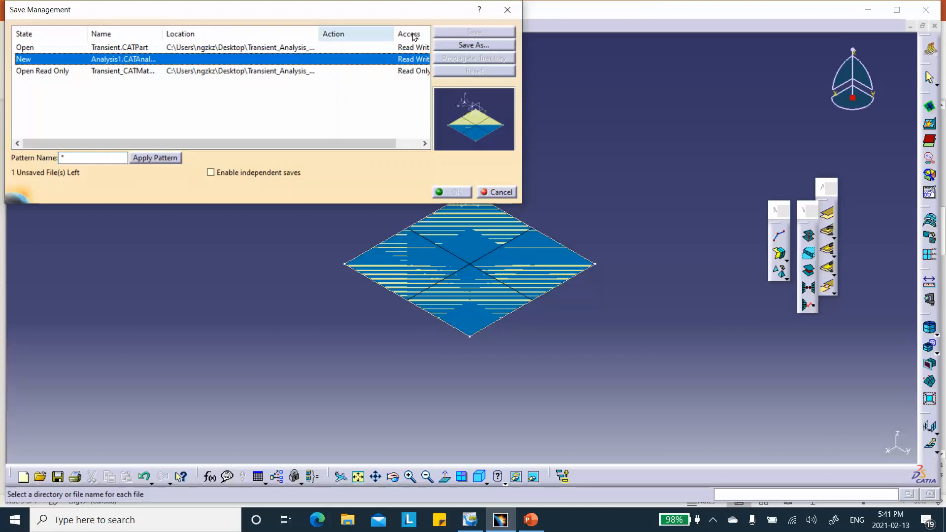
left_click(474, 45)
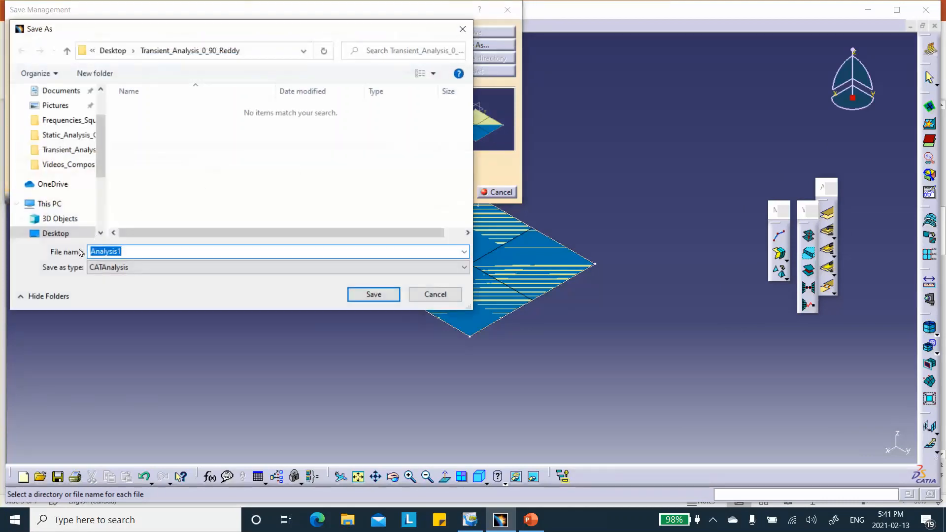
left_click(89, 249)
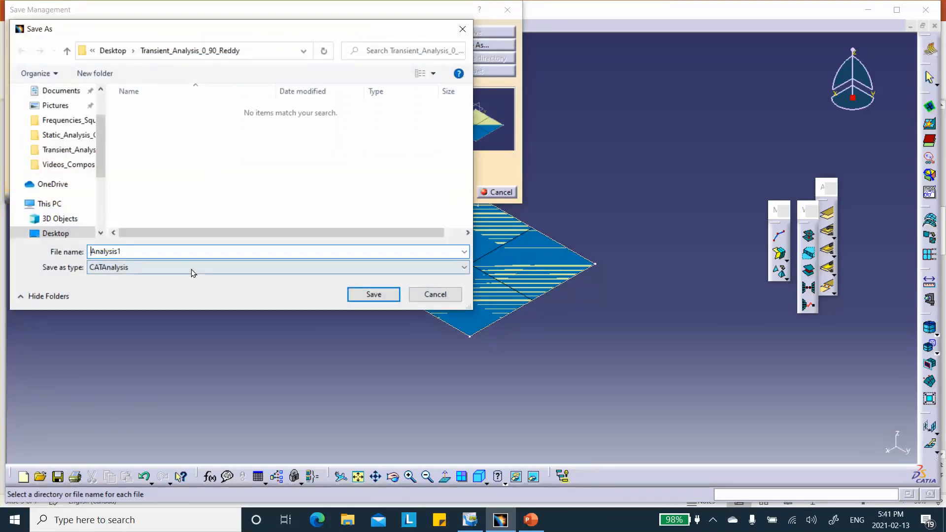
type("_Transient")
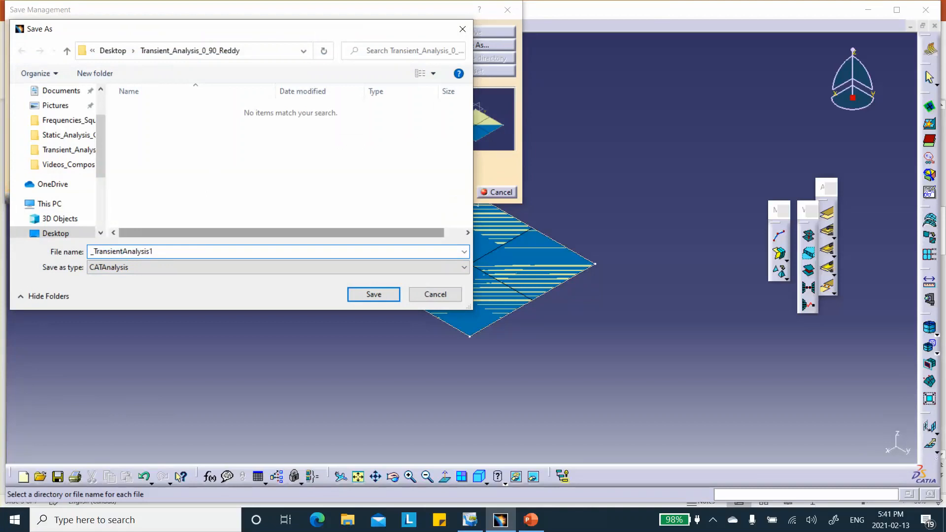
type("+")
key("BackSpace")
type("_")
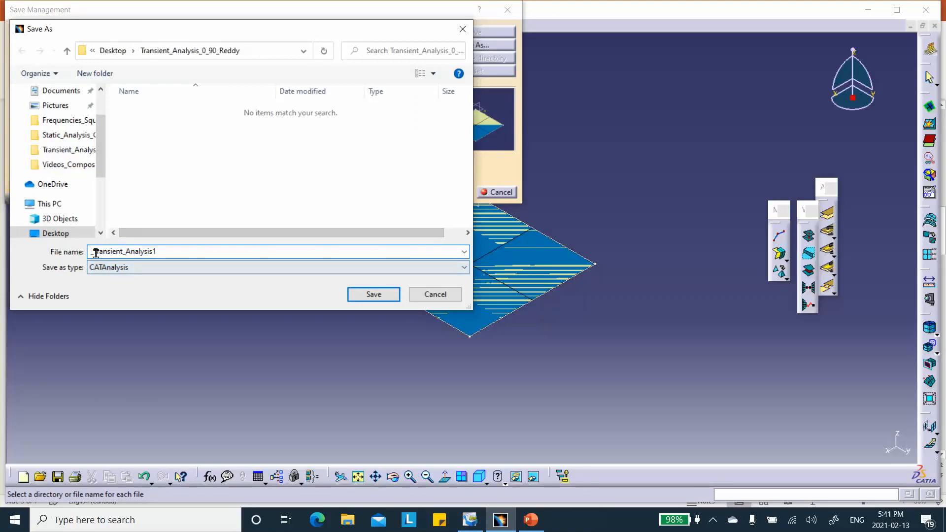
key("BackSpace")
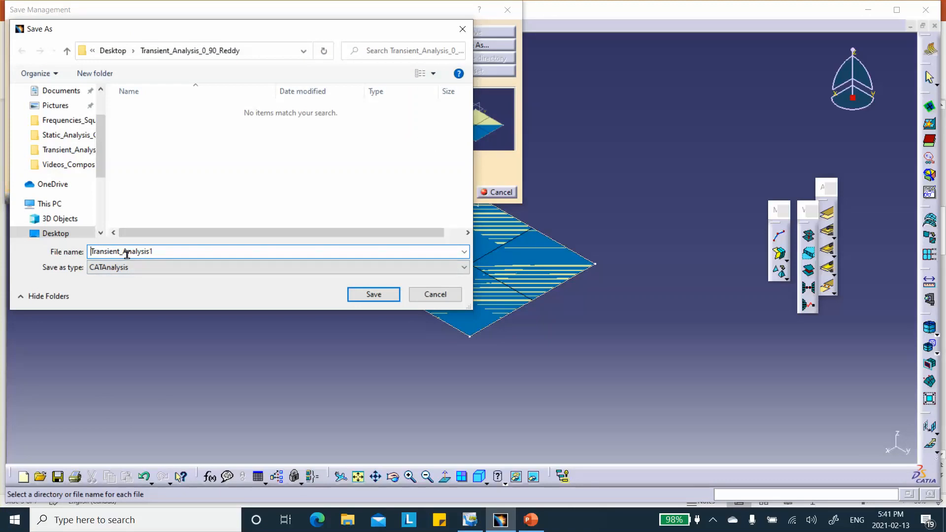
left_click(374, 294)
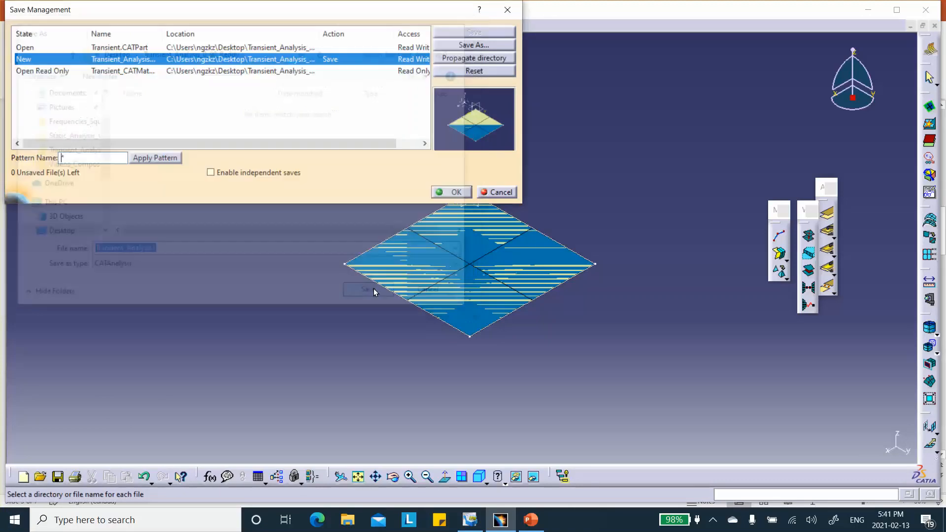
left_click(468, 193)
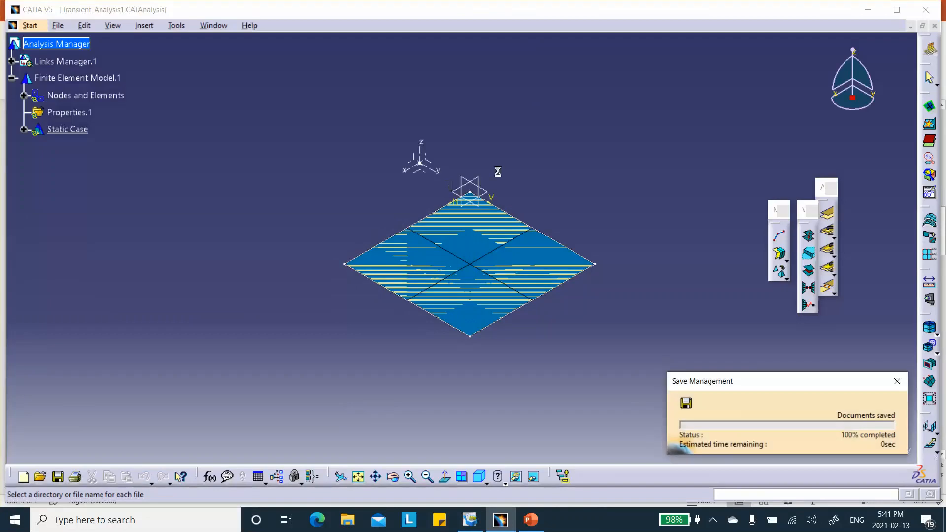
Enter the Generative Structural Analysis workbench and activate the linked Transient part's Composites Parameters for editing in Composites Design
left_click(29, 25)
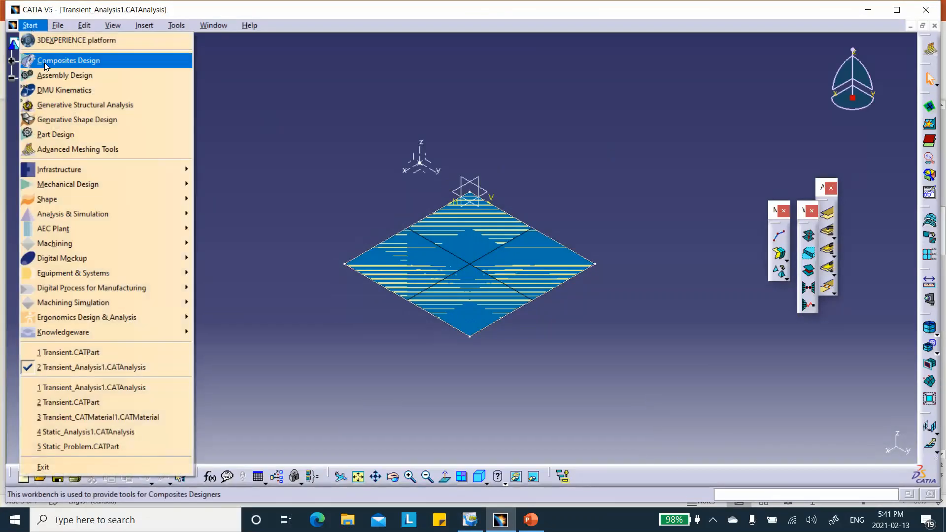
left_click(69, 105)
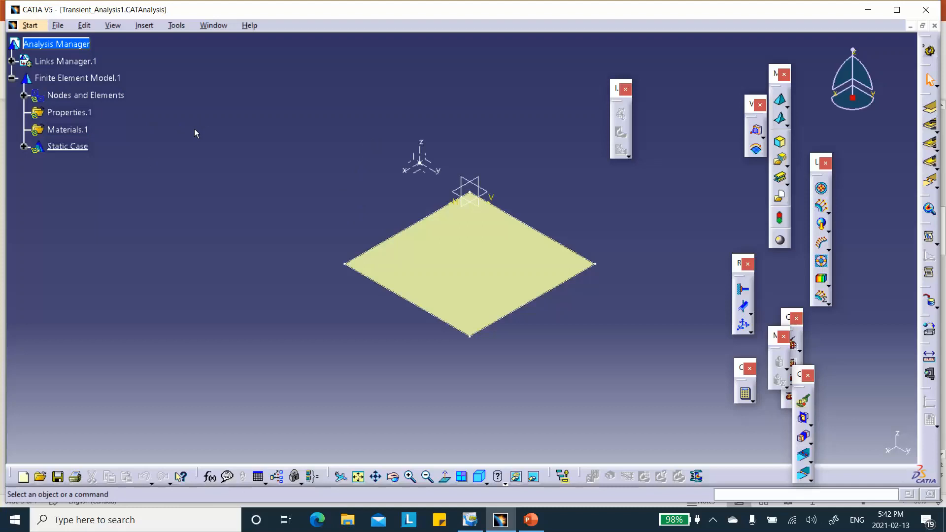
left_click(11, 61)
left_click(24, 78)
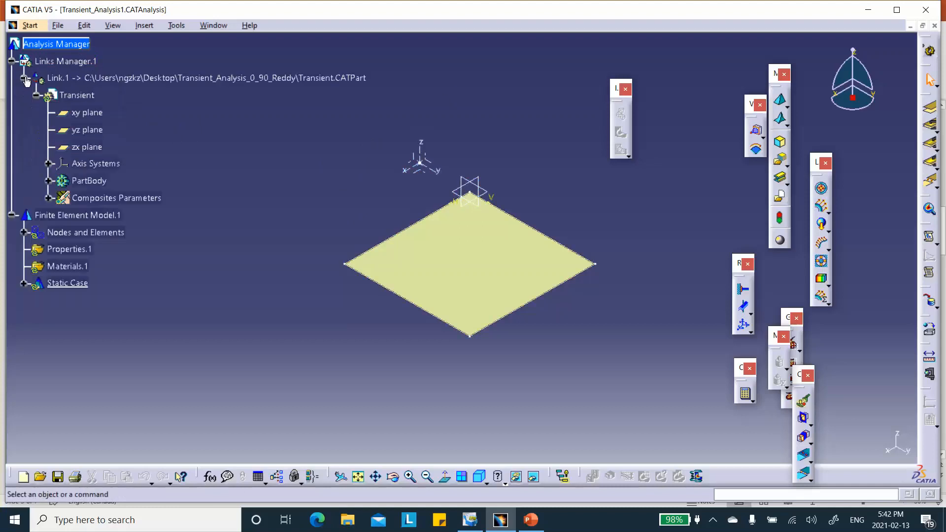
left_click(48, 198)
double_click(144, 200)
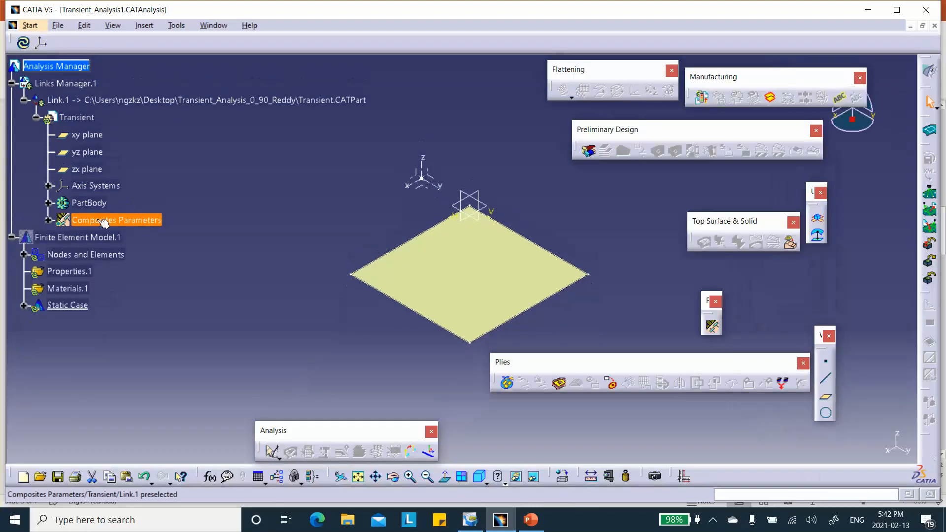
left_click(48, 221)
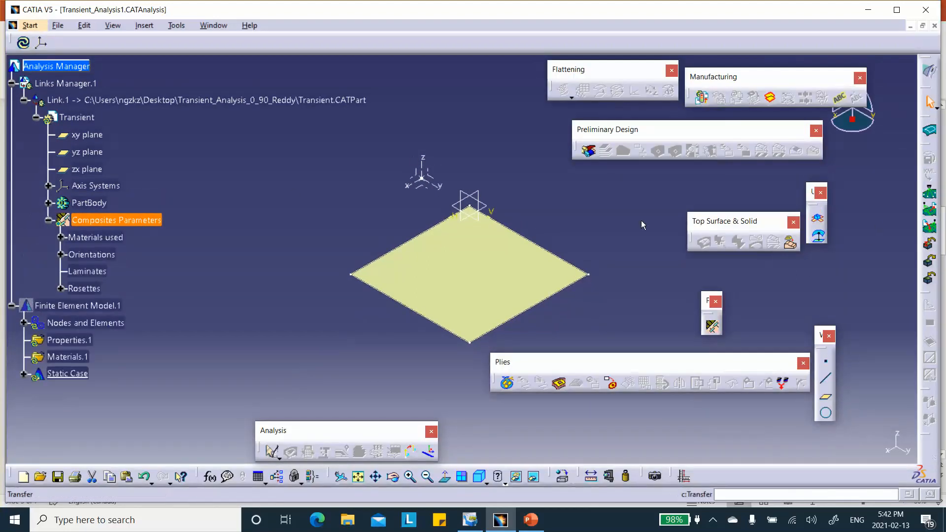
left_click(567, 208)
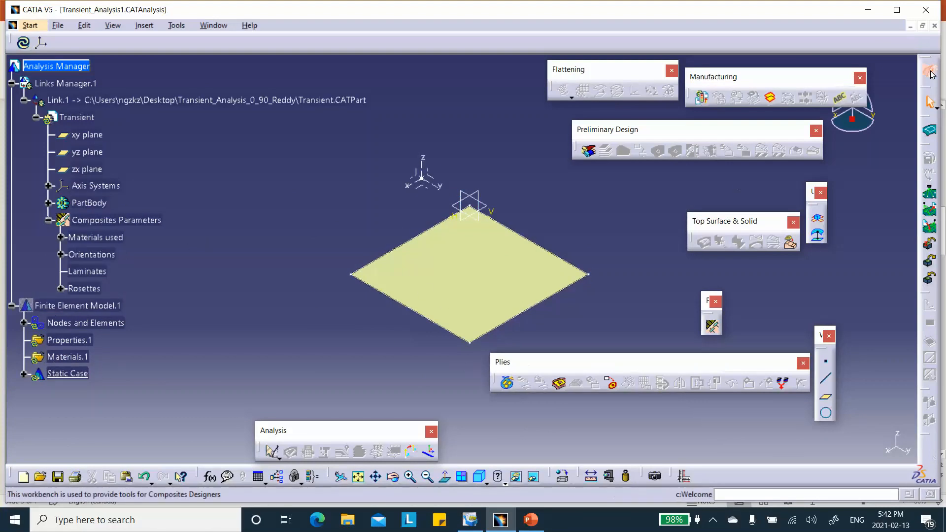
Create a plies group on the square plate surface with Rosette.1 and the draping direction reversed to point upward
left_click(506, 383)
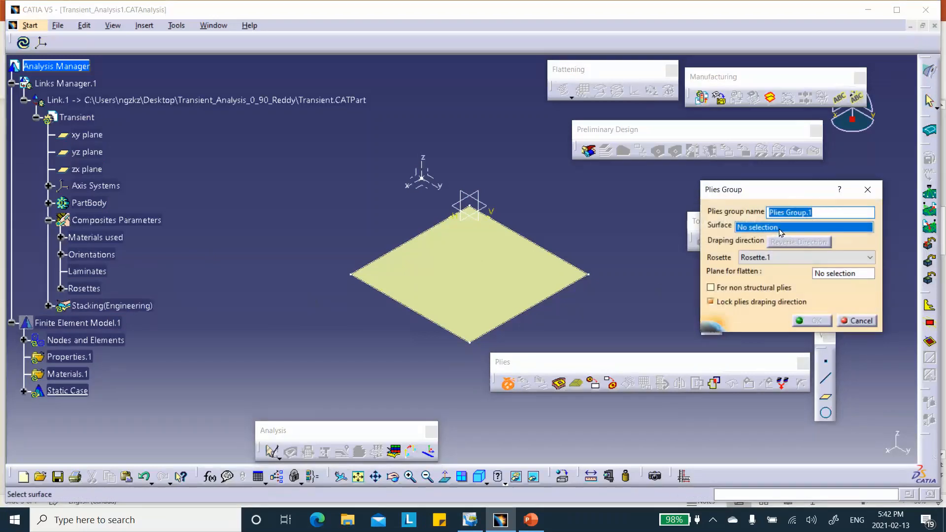
left_click(445, 275)
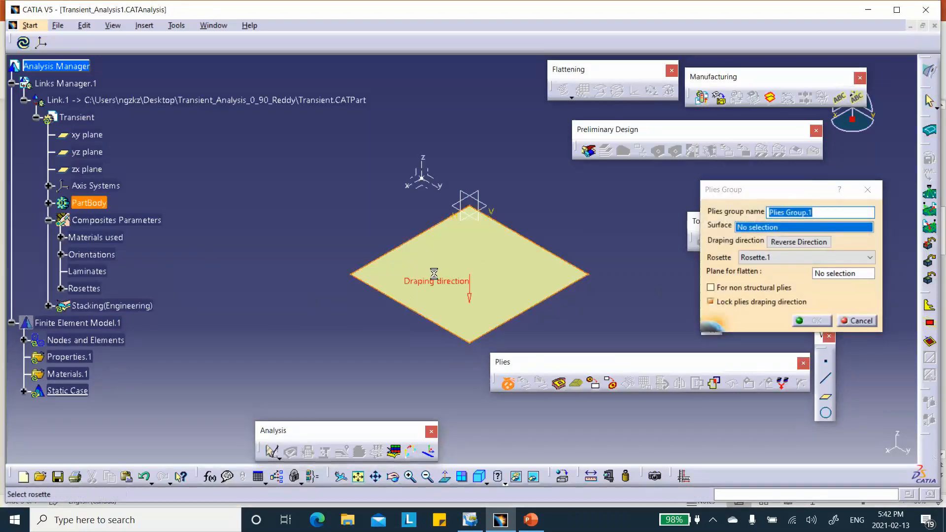
left_click(475, 303)
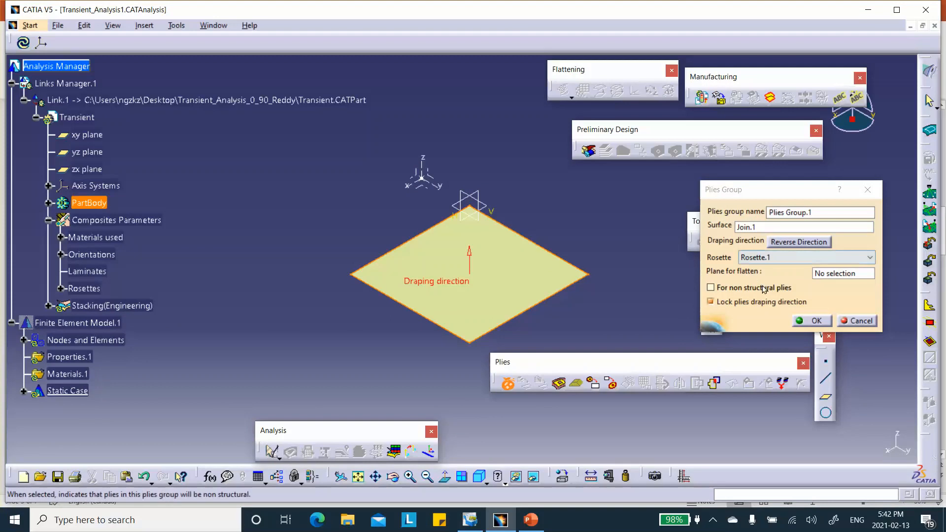
left_click(816, 320)
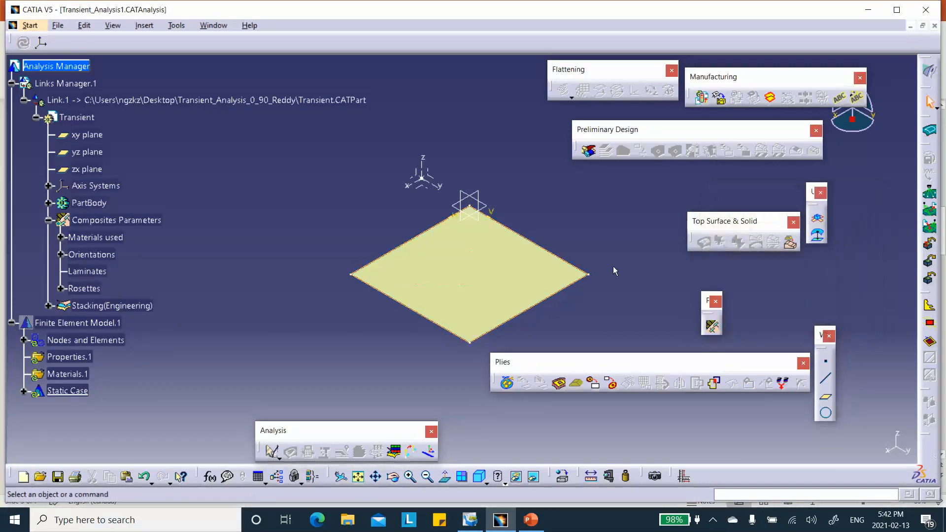
Add a first ply to Plies Group.1, bounded by Sketch.1, with material Transient_New Material and direction 0
left_click(48, 306)
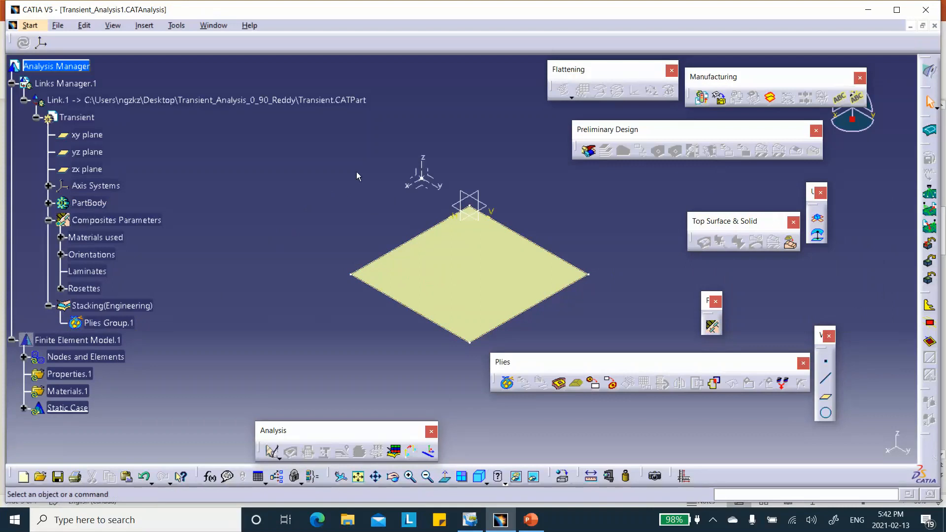
left_click(559, 387)
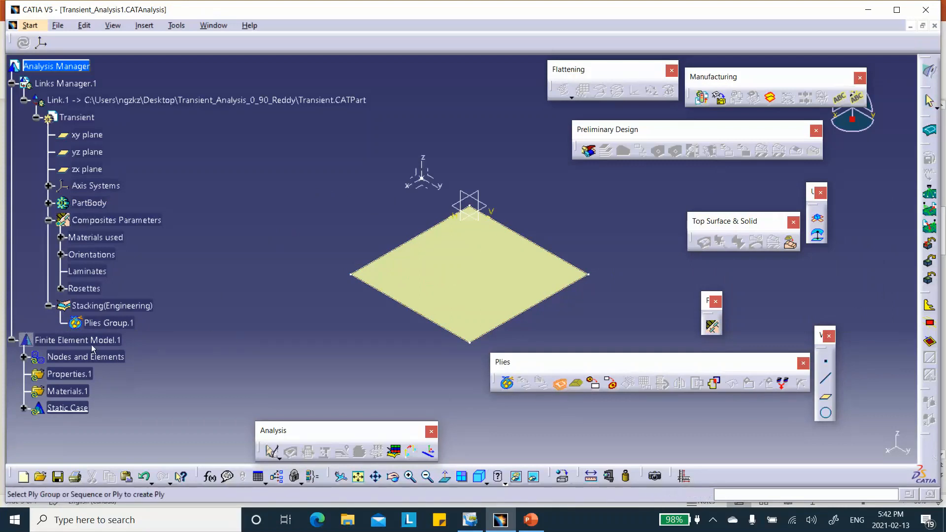
left_click(117, 321)
left_click(384, 279)
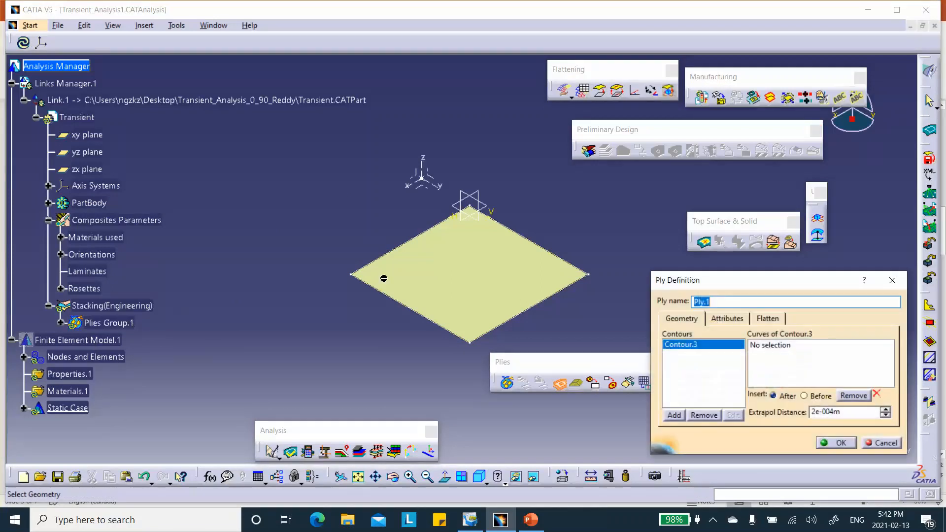
left_click(759, 346)
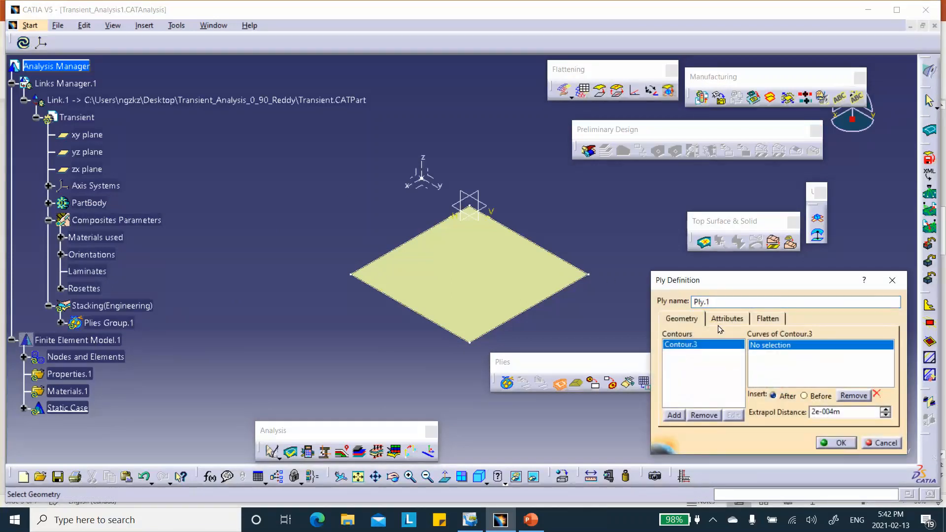
left_click(554, 295)
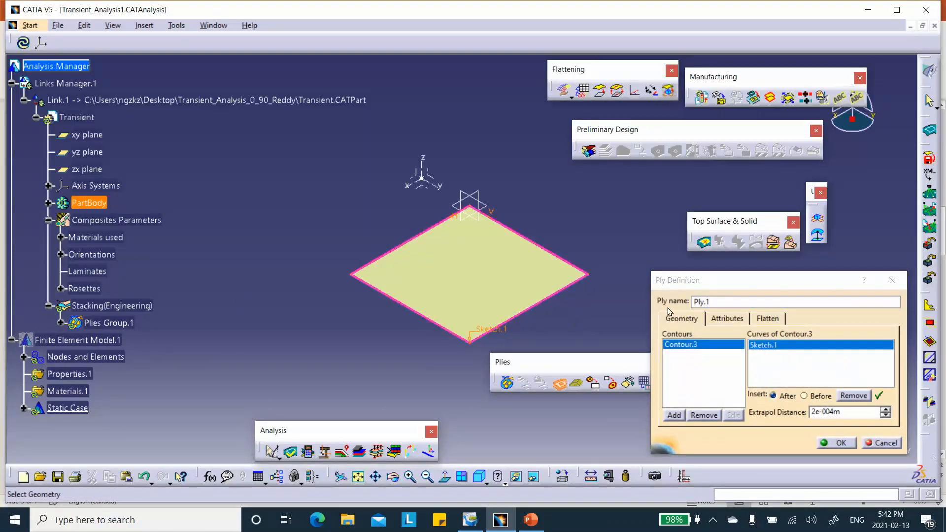
left_click(727, 321)
left_click(715, 350)
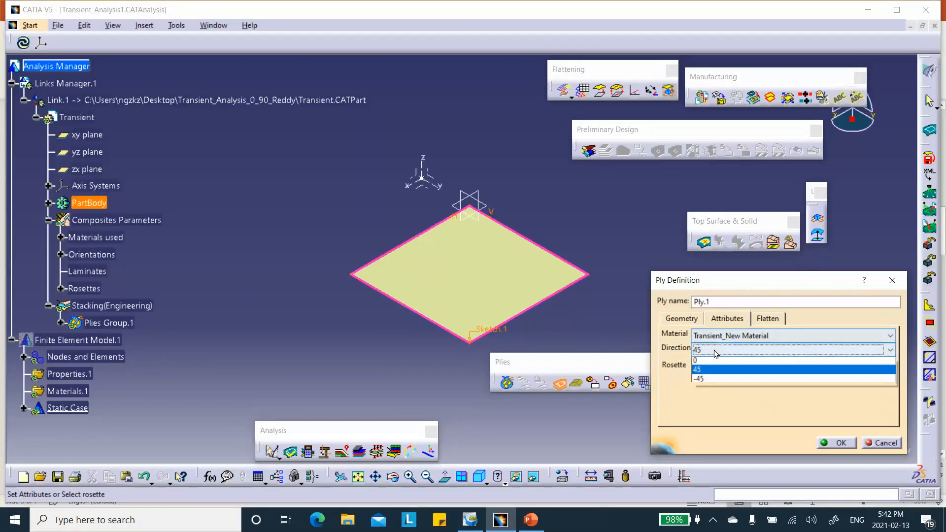
left_click(707, 367)
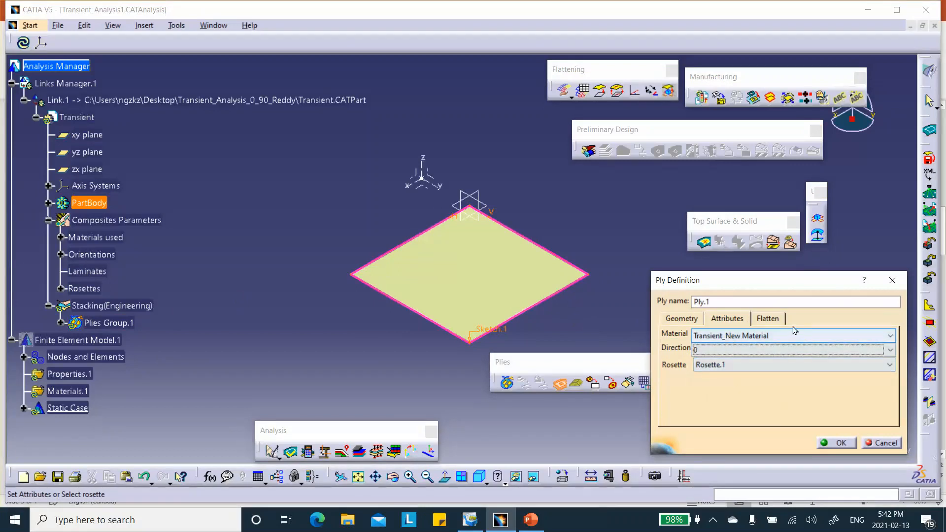
left_click(841, 443)
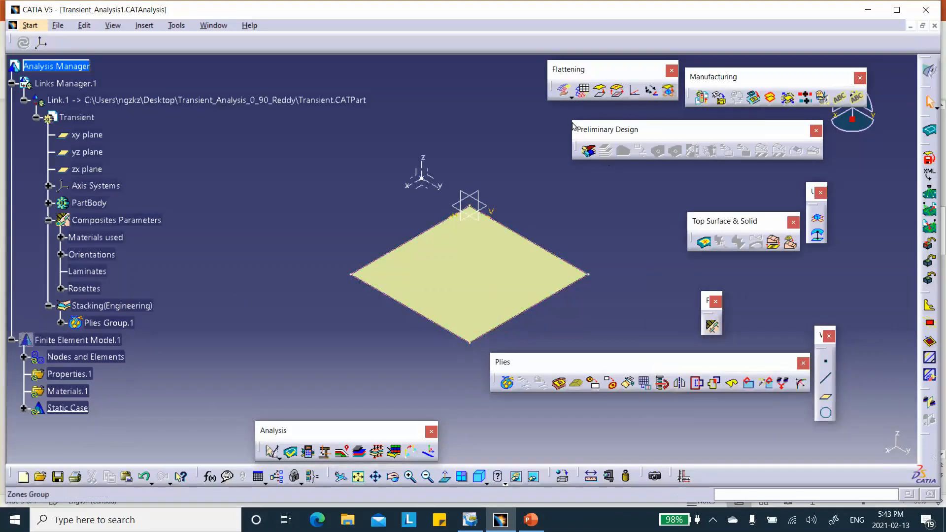
Add a second ply to Plies Group.1, bounded by the first ply's contour along the plate edges, with direction 90
left_click(560, 384)
left_click(117, 323)
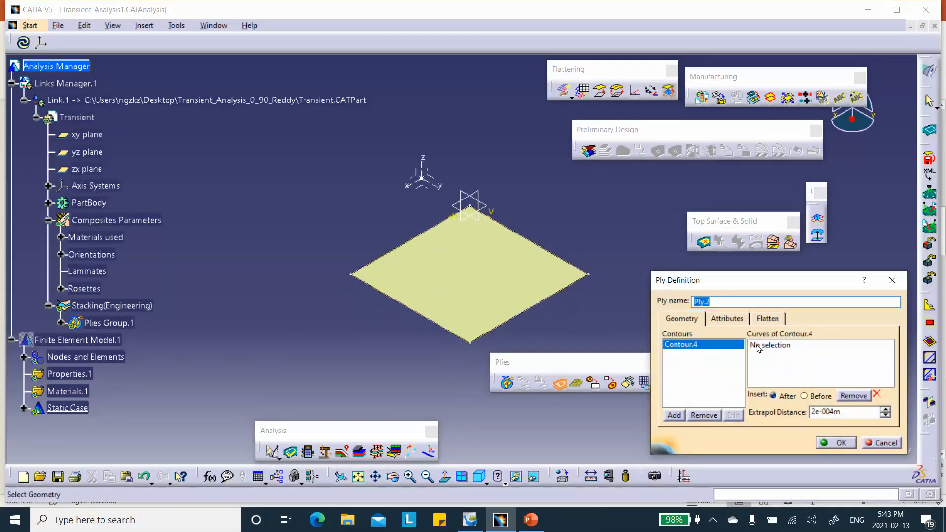
left_click(758, 347)
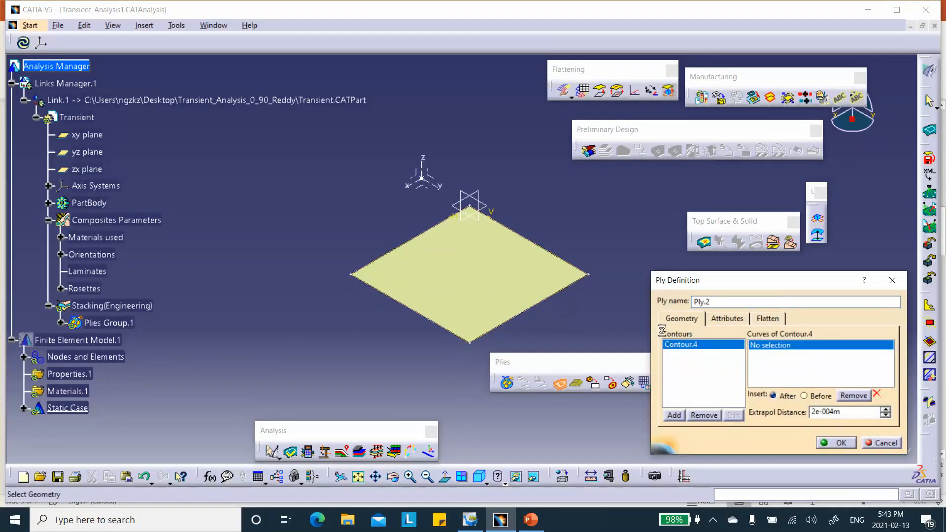
left_click(555, 297)
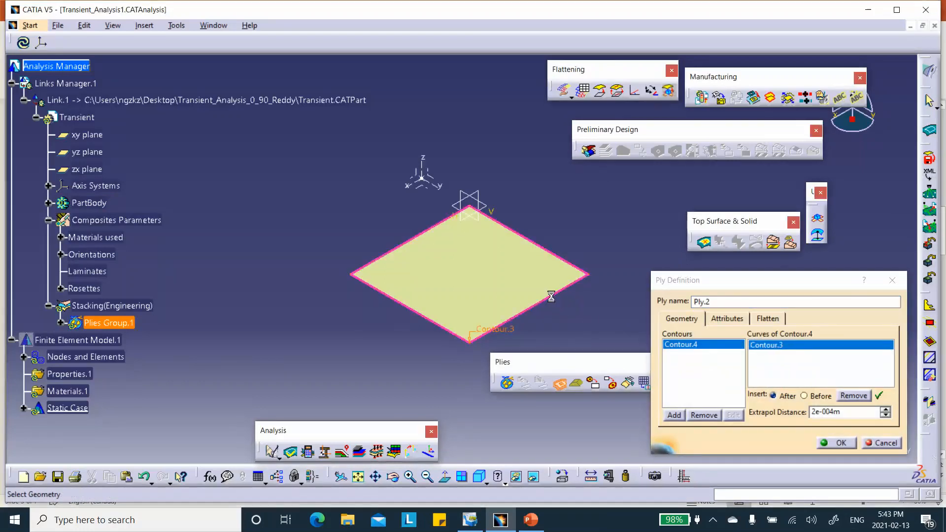
left_click(727, 318)
left_click(715, 349)
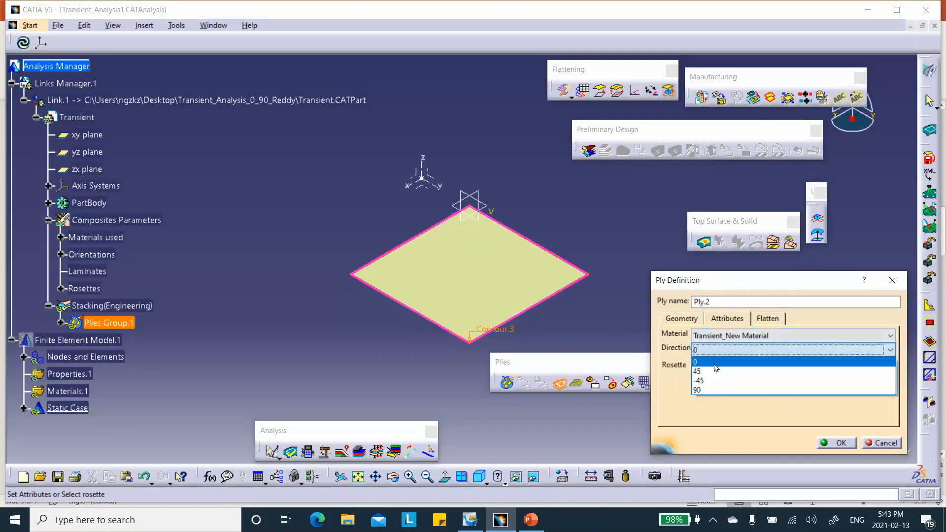
left_click(706, 390)
left_click(836, 444)
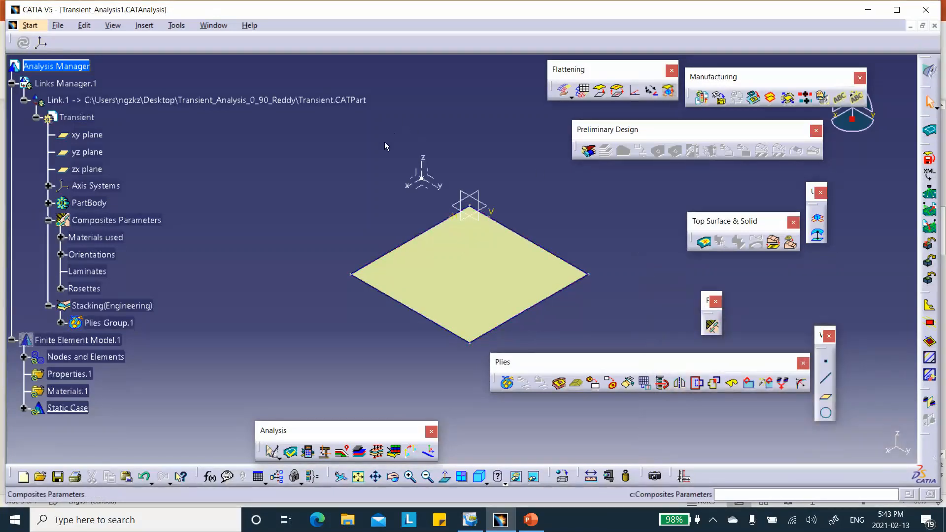
Preview Plies Group.1 in the Ply Exploder at scale 30 and close it without keeping the explosion
left_click(358, 454)
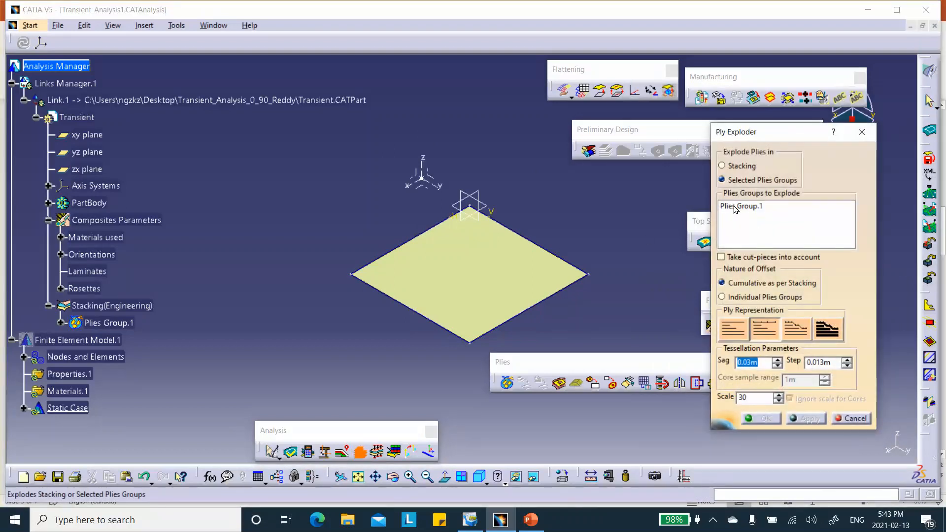
left_click(735, 206)
left_click(806, 418)
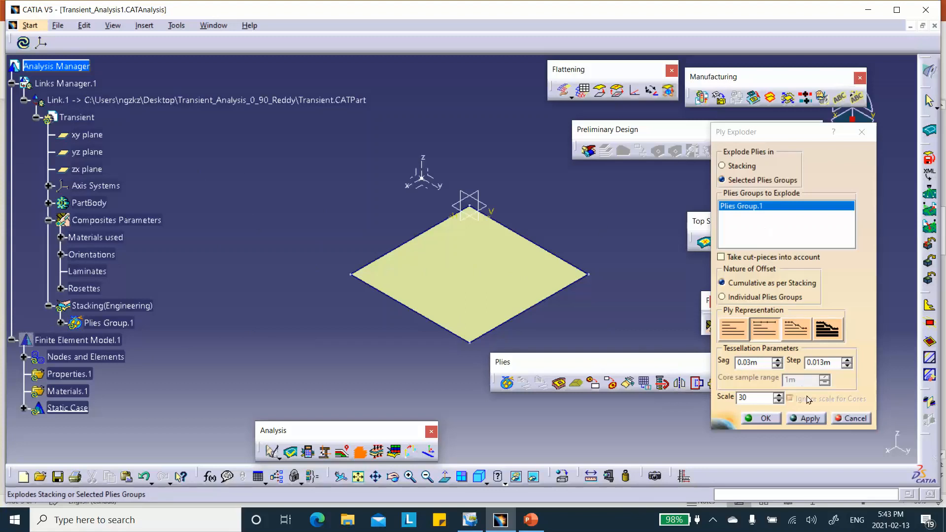
left_click(809, 422)
left_click(61, 323)
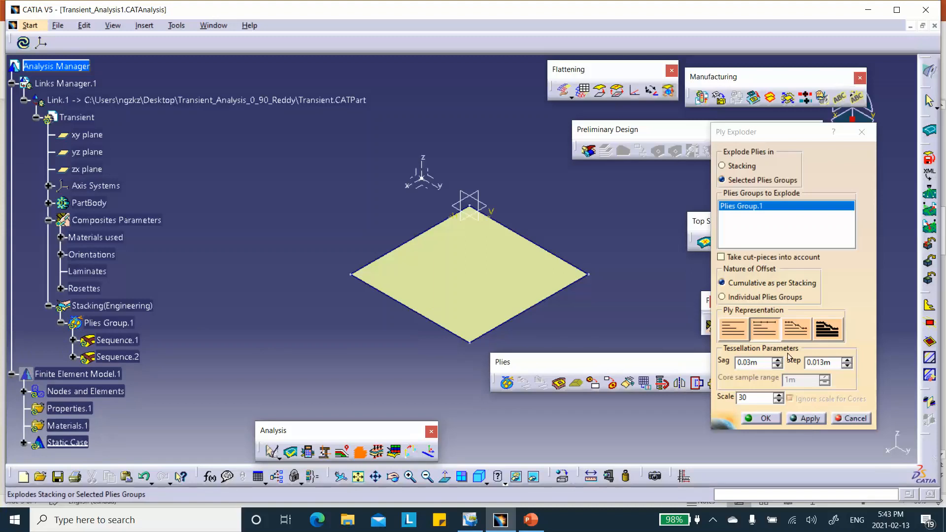
left_click(849, 418)
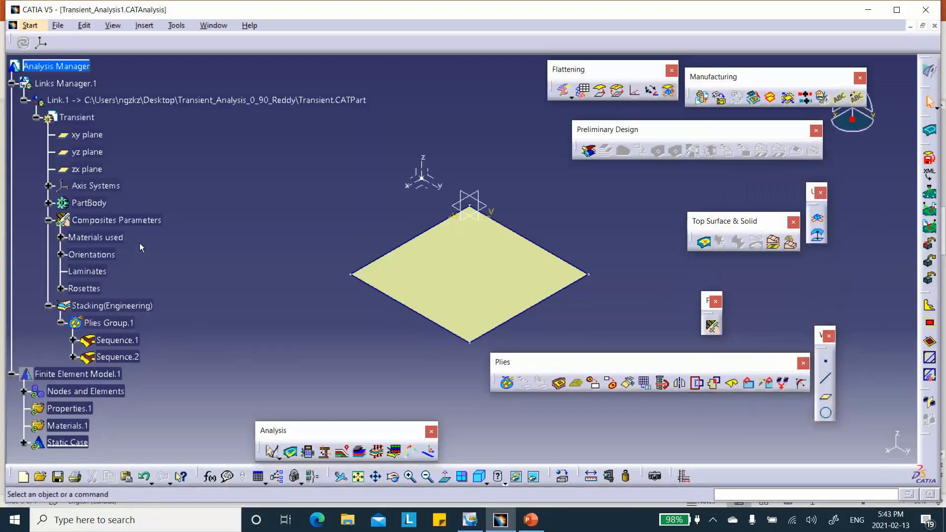
Expand Sequence.1, hide the Links Manager.1 geometry and show it again
left_click(73, 341)
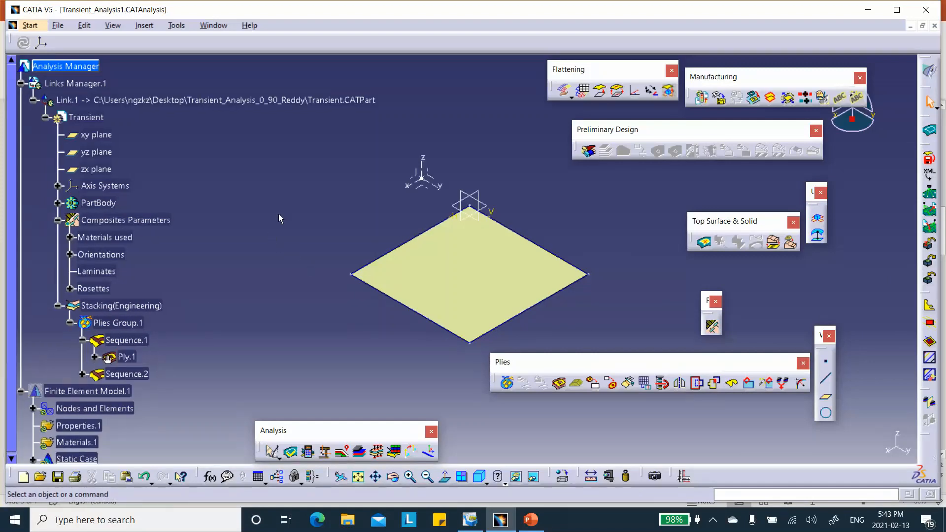
right_click(95, 83)
left_click(129, 119)
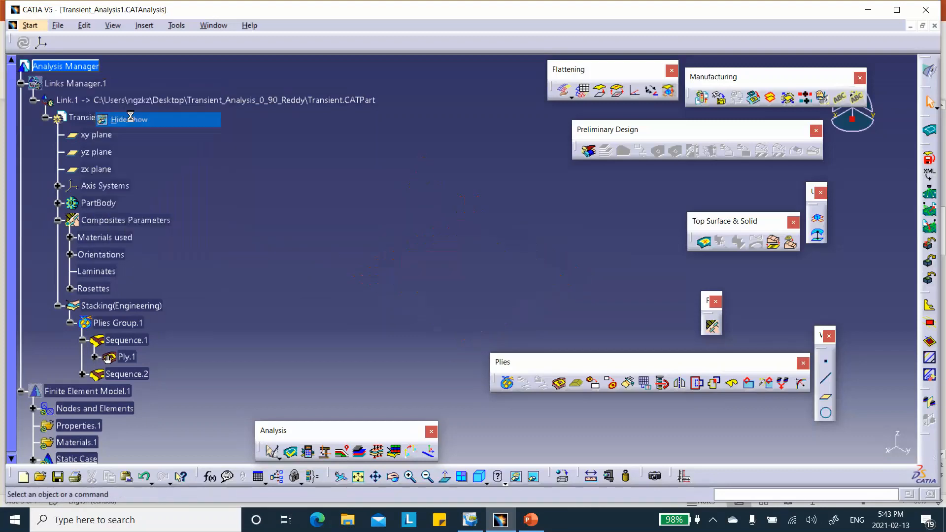
right_click(101, 83)
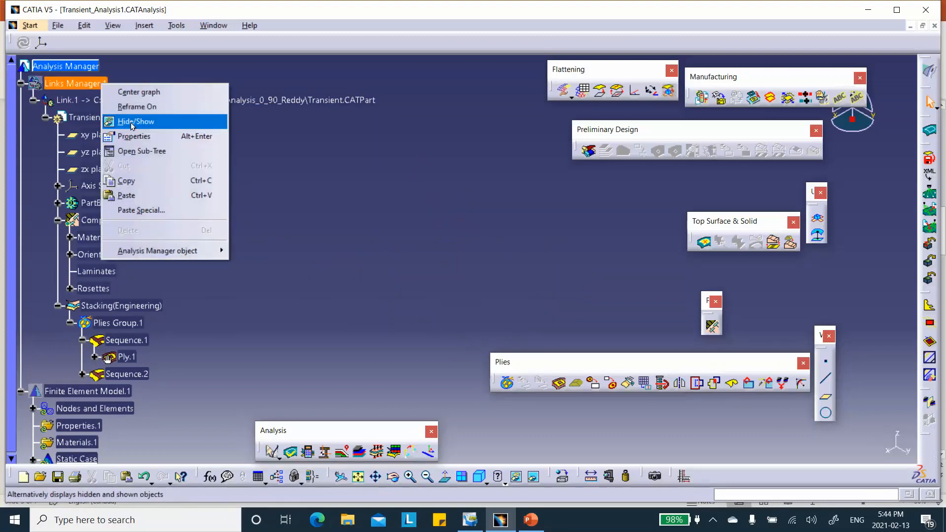
left_click(131, 122)
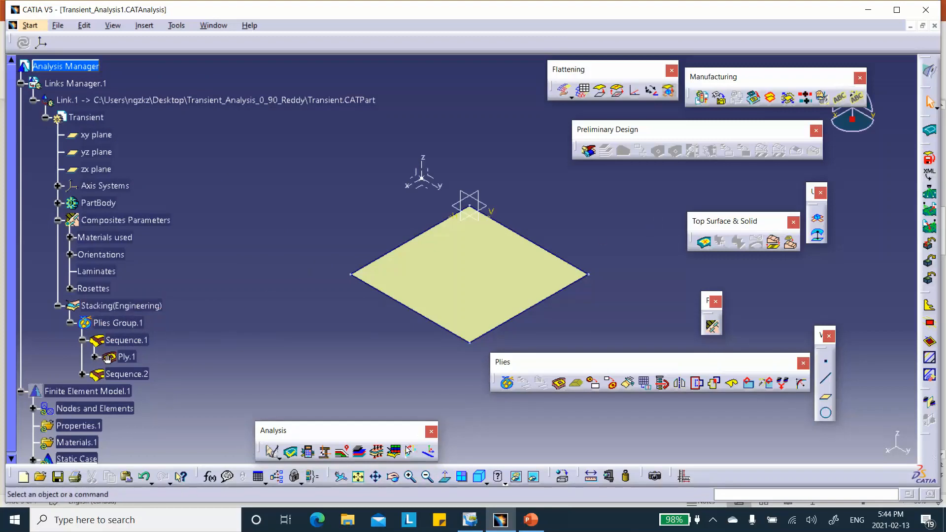
Examine the material, direction and rosette attributes of Ply.1 and Ply.2 in the specification tree
left_click(95, 358)
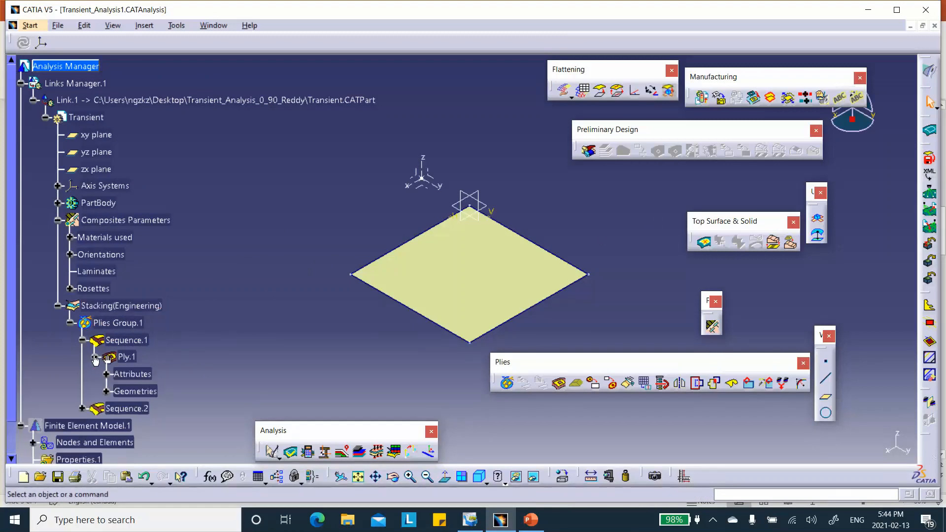
scroll(217, 260, "down", 1)
left_click(106, 333)
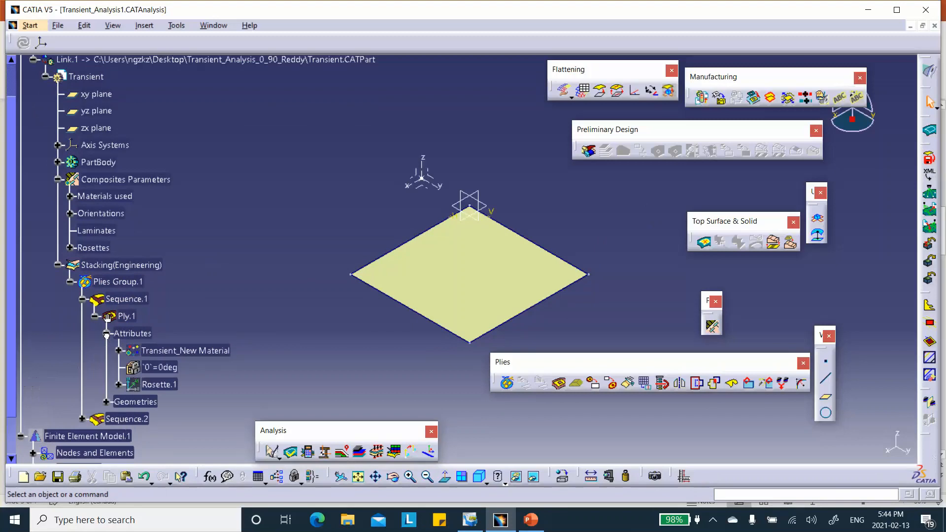
scroll(192, 293, "down", 2)
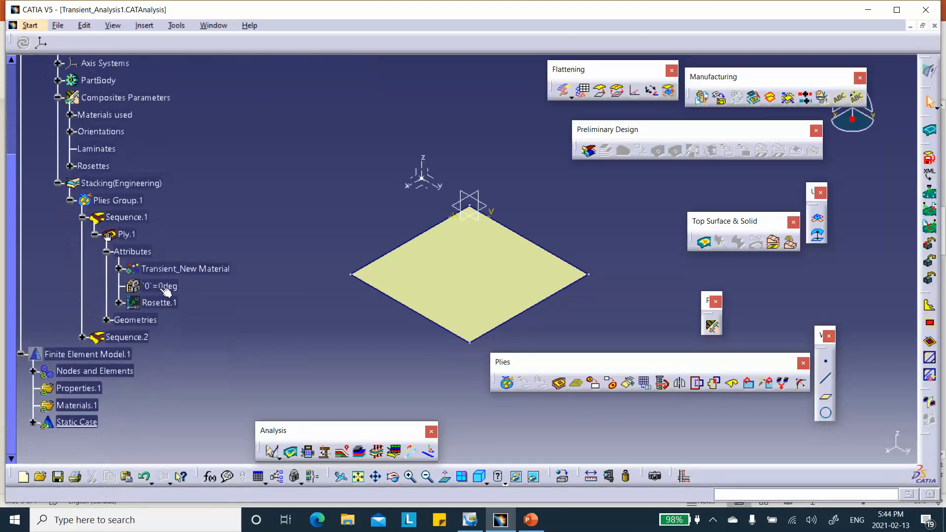
left_click(85, 338)
left_click(96, 355)
left_click(106, 371)
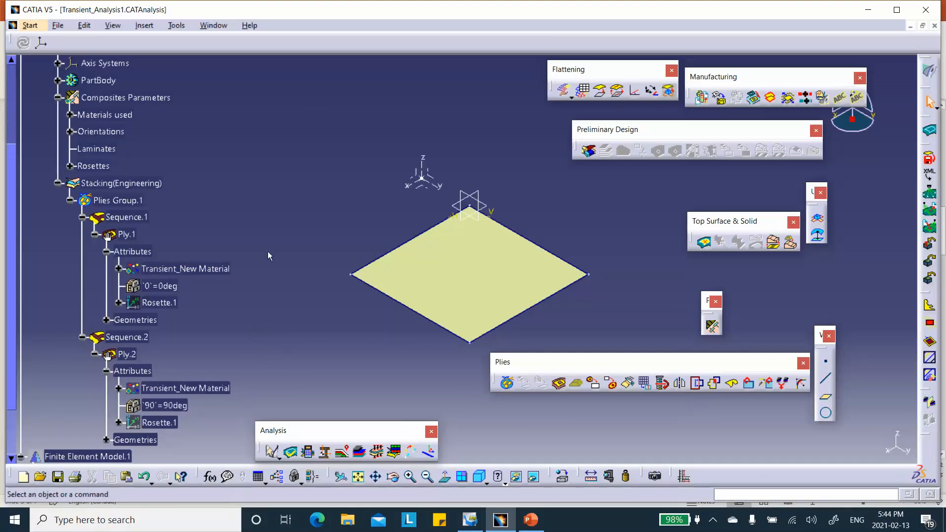
scroll(270, 250, "up", 1)
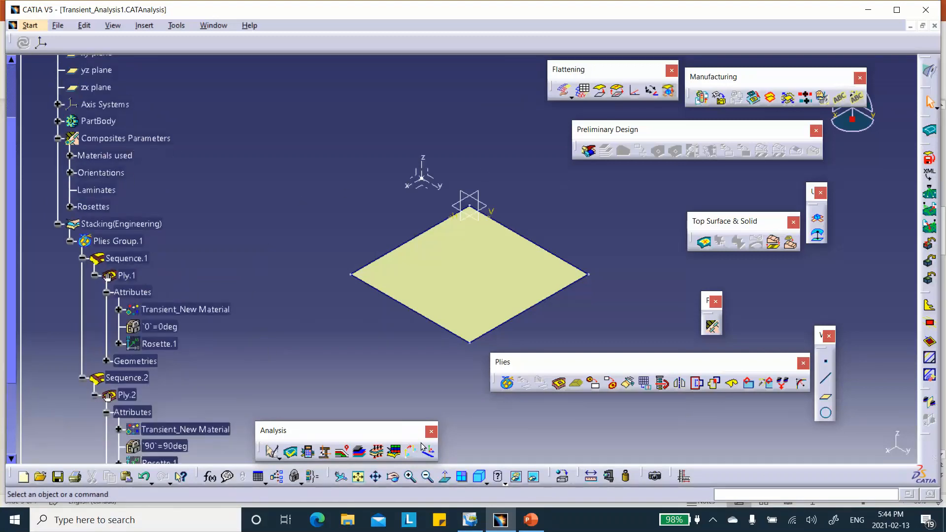
left_click(360, 456)
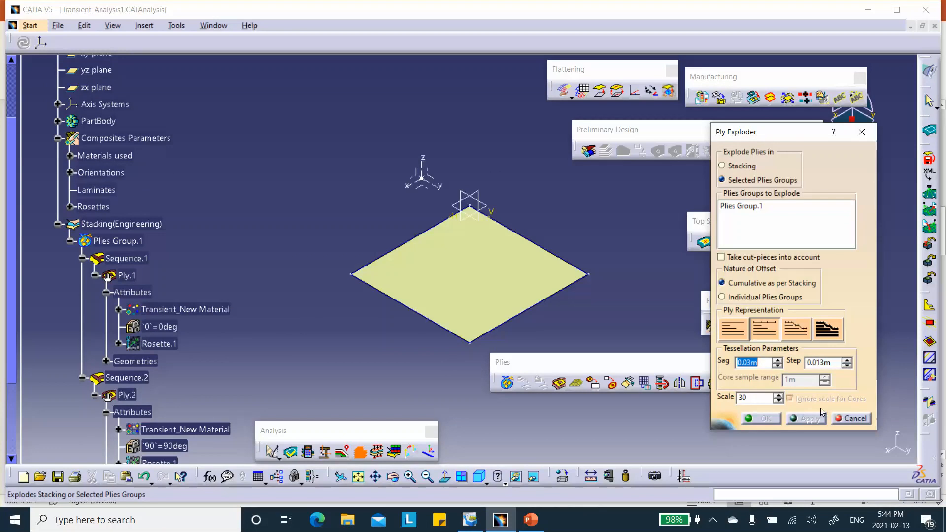
left_click(851, 418)
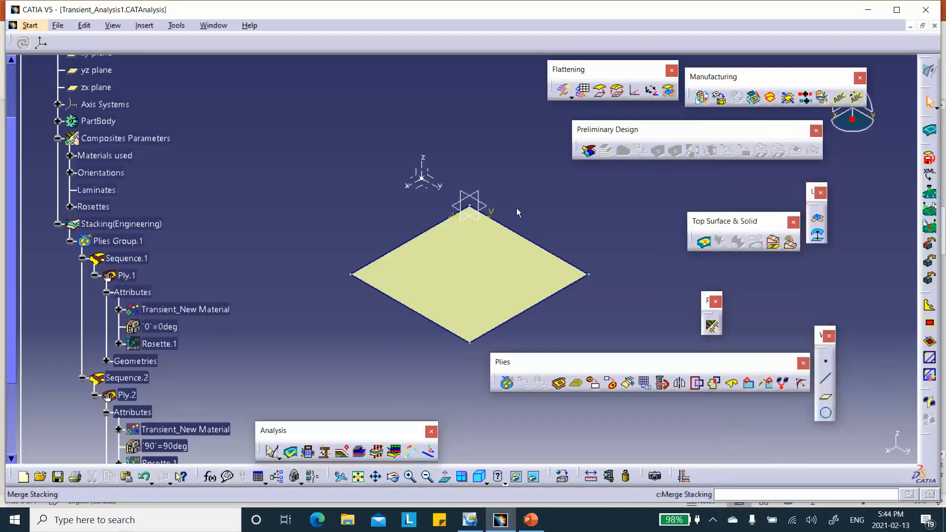
middle_click_drag(320, 115, 383, 341)
scroll(370, 246, "up", 1)
middle_click_drag(368, 241, 367, 110)
middle_click_drag(325, 271, 330, 172)
middle_click_drag(312, 302, 310, 105)
middle_click_drag(343, 236, 327, 116)
middle_click_drag(379, 201, 469, 159)
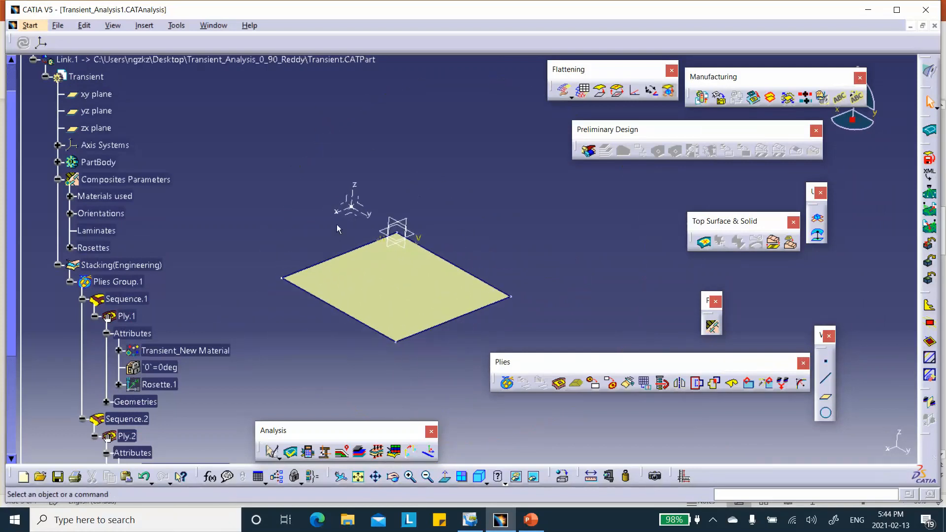
Hide Plies Group.1 and show it again
right_click(129, 287)
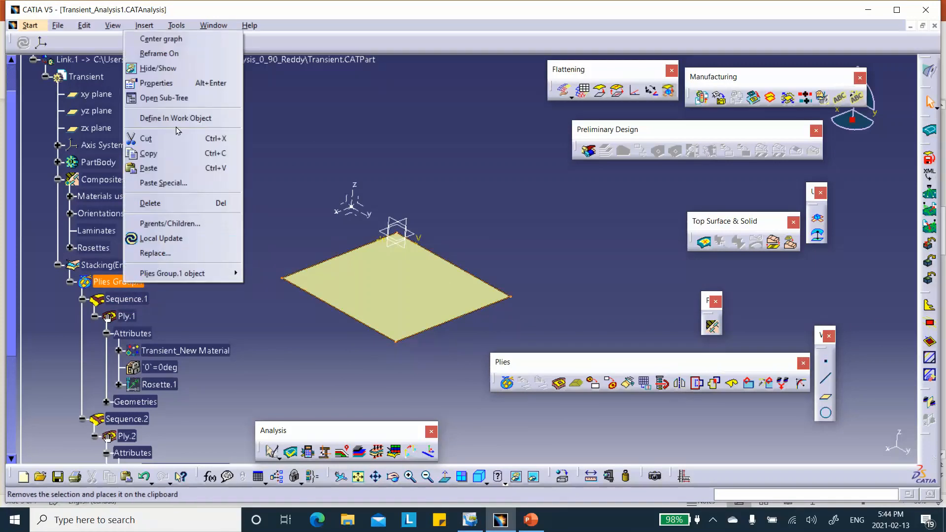
left_click(166, 68)
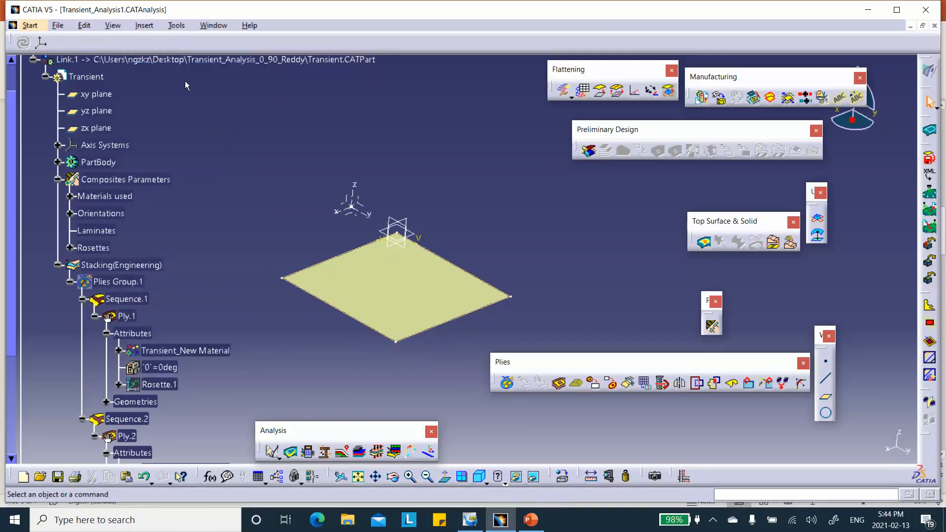
right_click(129, 285)
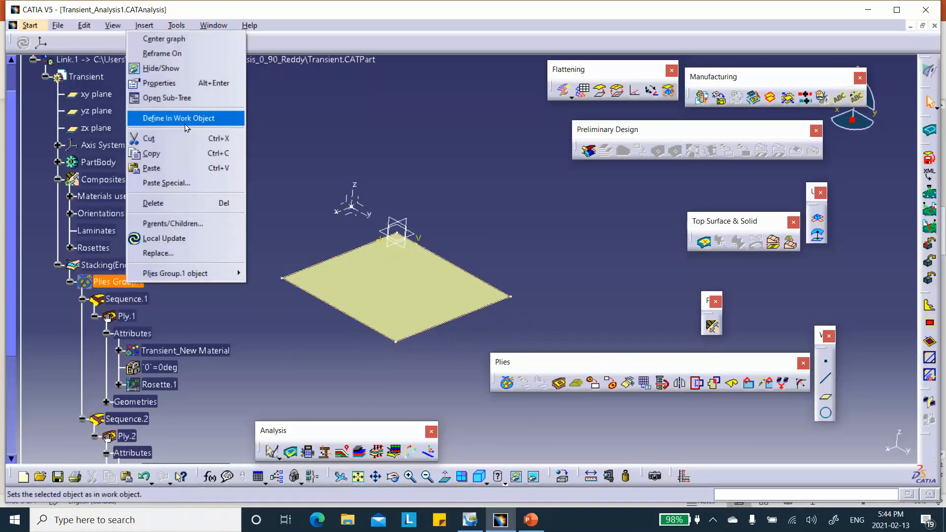
left_click(173, 68)
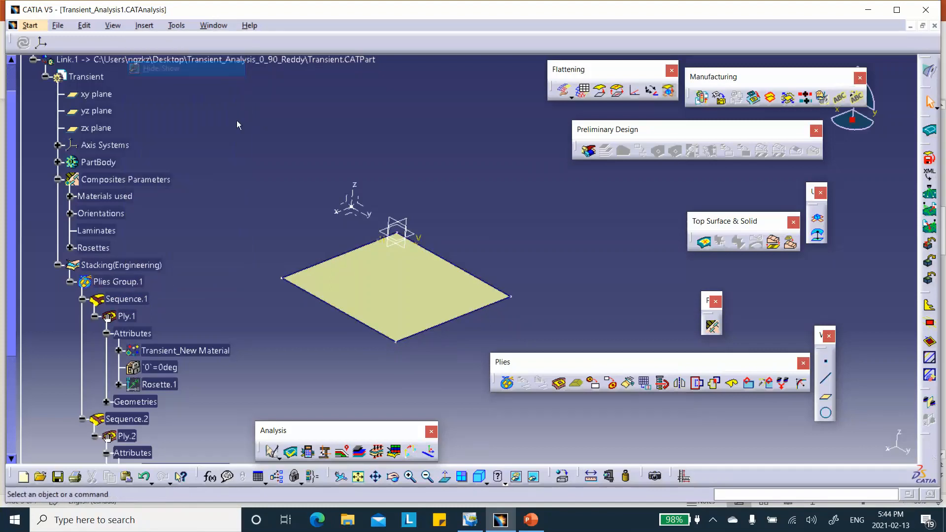
Preview the explosion of Plies Group.1 with the Ply Exploder scale set to 200
scroll(139, 331, "down", 2)
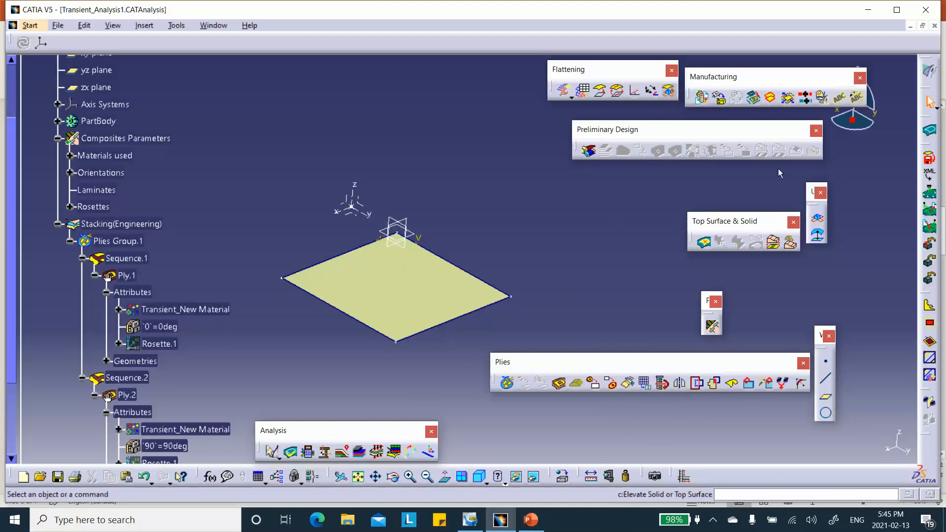
left_click(357, 452)
left_click(751, 210)
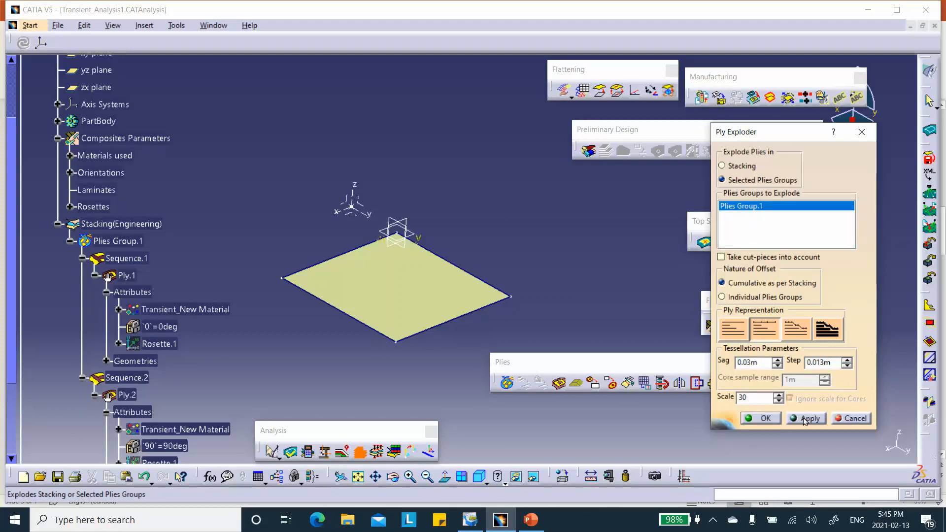
left_click_drag(762, 399, 718, 398)
left_click(800, 418)
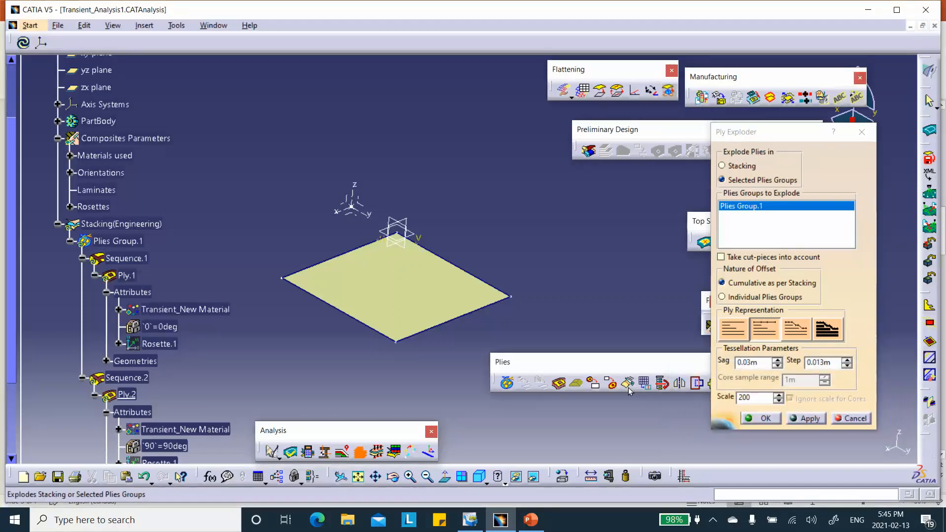
left_click(359, 476)
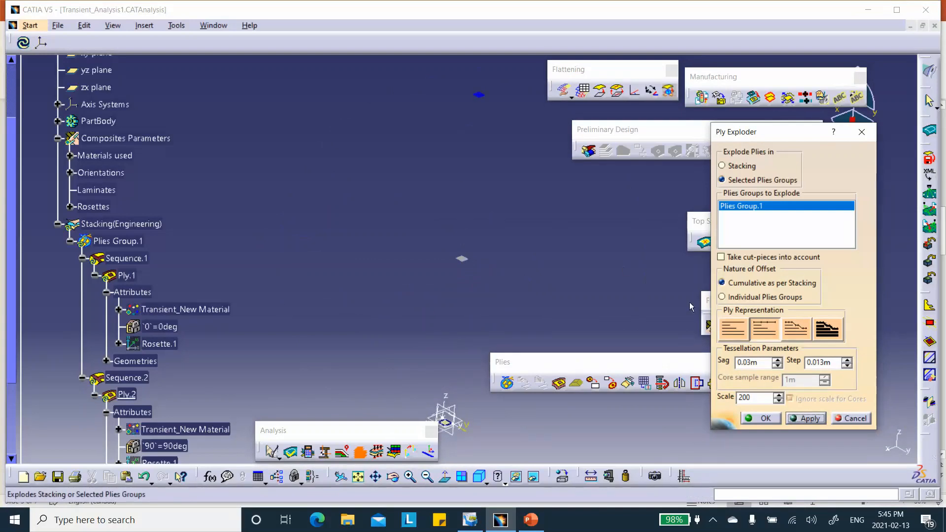
Reduce the Ply Exploder scale to 4 and apply it to view the two plies above the plate
double_click(764, 396)
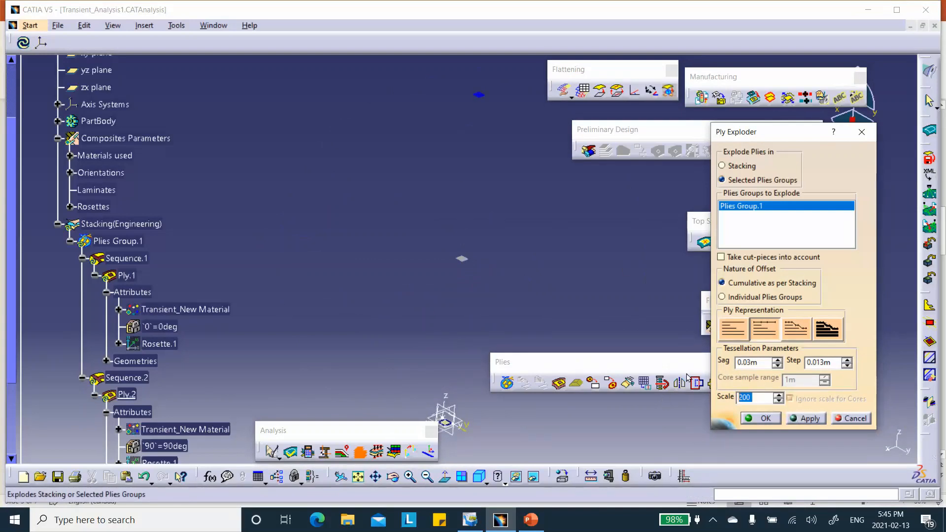
type("4")
left_click(810, 422)
middle_click_drag(462, 326, 459, 119)
middle_click_drag(443, 298, 398, 98)
middle_click_drag(434, 181, 421, 148)
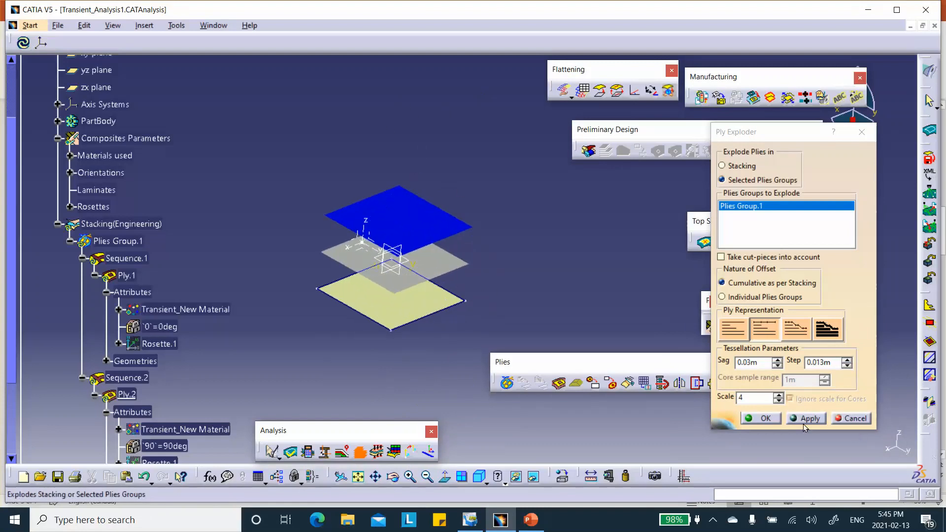
Preview the exploded plies at scale 50 and close the Ply Exploder without keeping the explosion
double_click(744, 397)
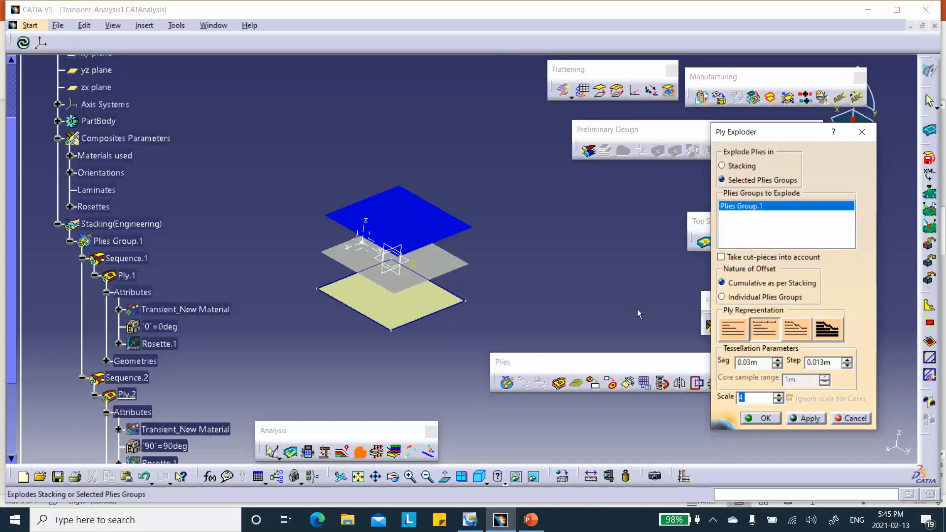
type("1")
type("0")
left_click(808, 418)
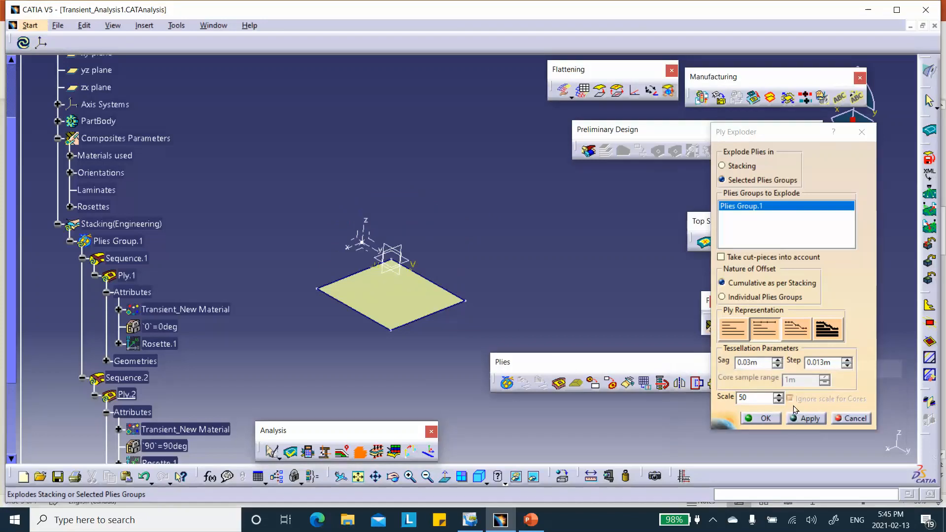
middle_click_drag(420, 159, 442, 304)
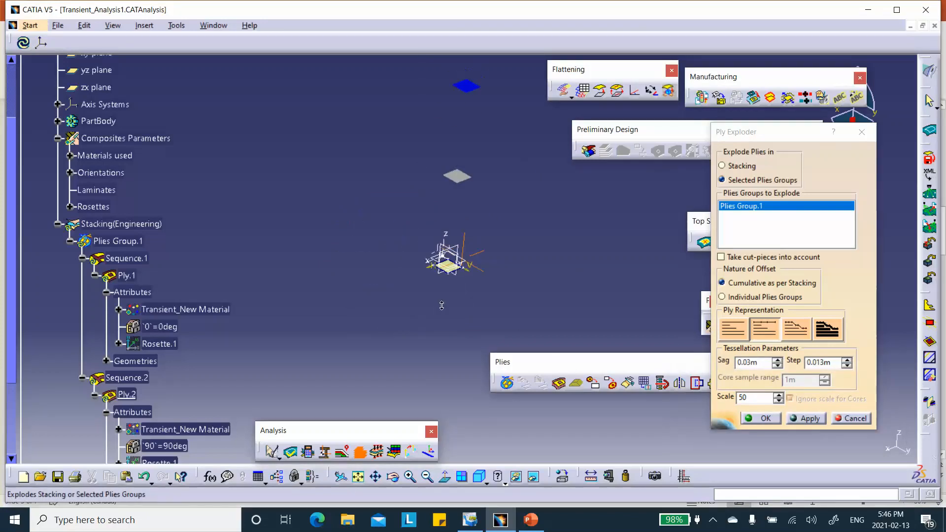
double_click(747, 397)
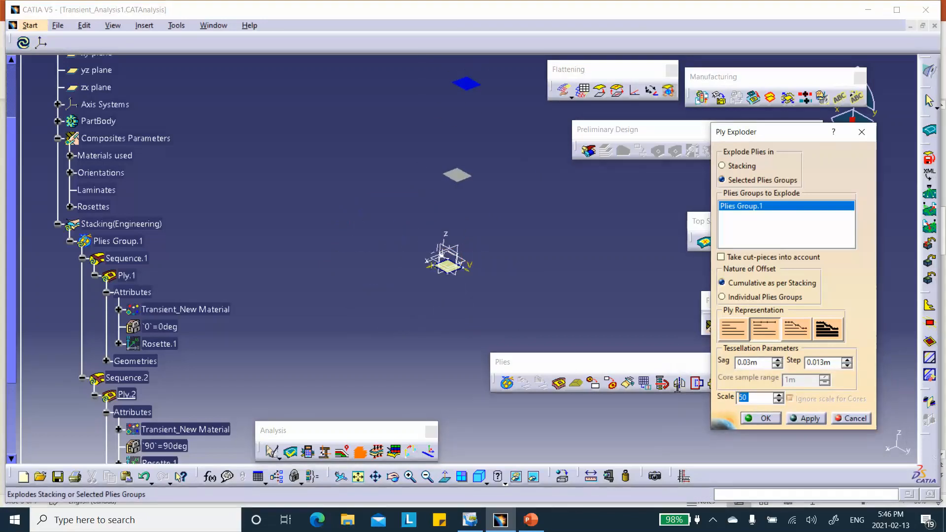
left_click(858, 420)
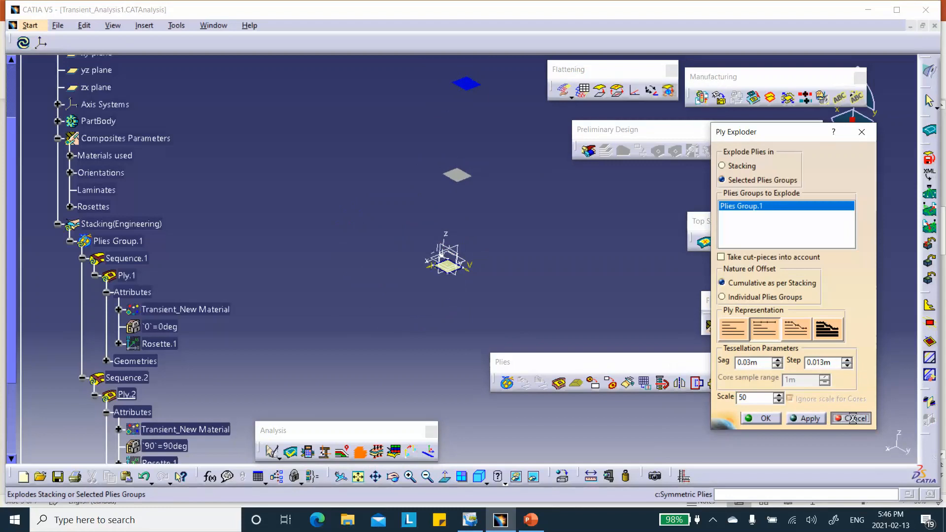
left_click(358, 478)
middle_click_drag(427, 121, 323, 97)
middle_click_drag(466, 180, 514, 165)
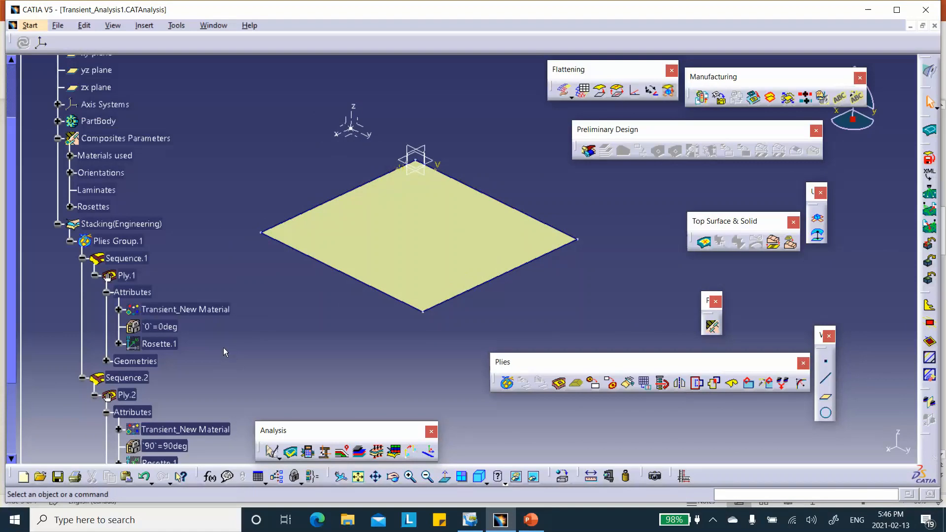
Collapse Stacking(Engineering) and switch back to the Generative Structural Analysis workbench
scroll(76, 197, "down", 1)
left_click(57, 142)
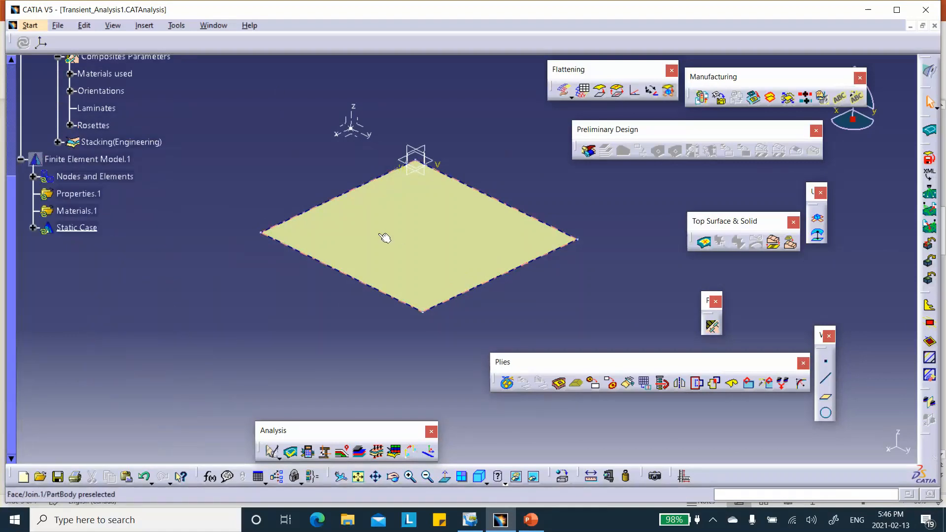
left_click(30, 25)
left_click(69, 105)
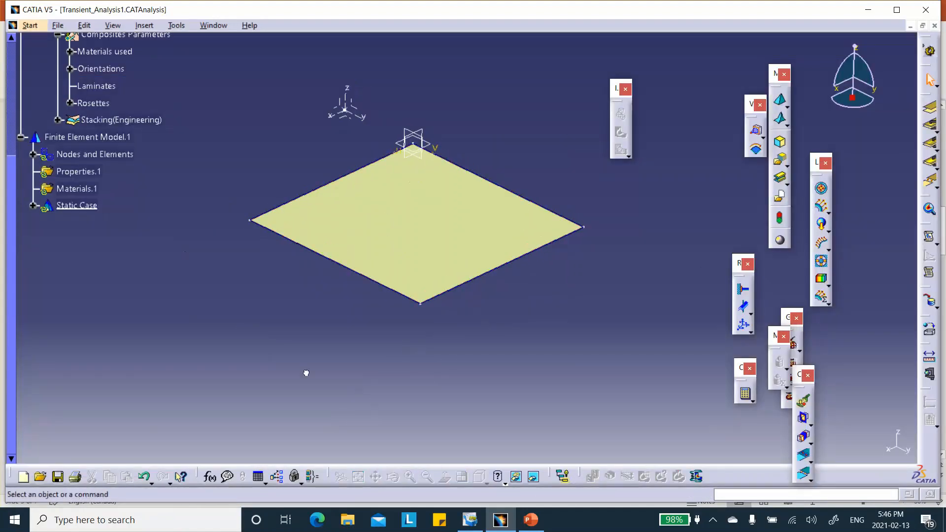
Generate a mesh visualization from Nodes and Elements and deactivate the resulting mesh image
left_click(33, 154)
left_click(88, 155)
right_click(97, 156)
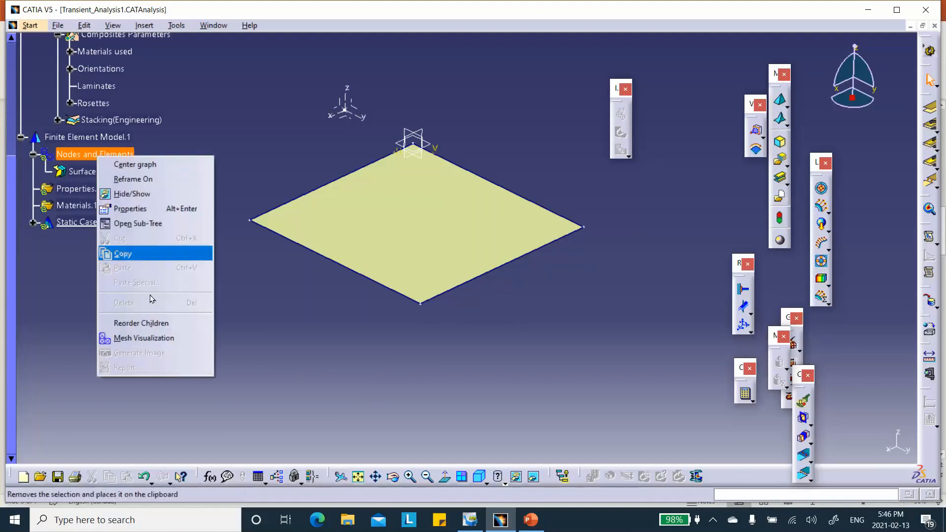
left_click(151, 338)
left_click(75, 189)
right_click(74, 189)
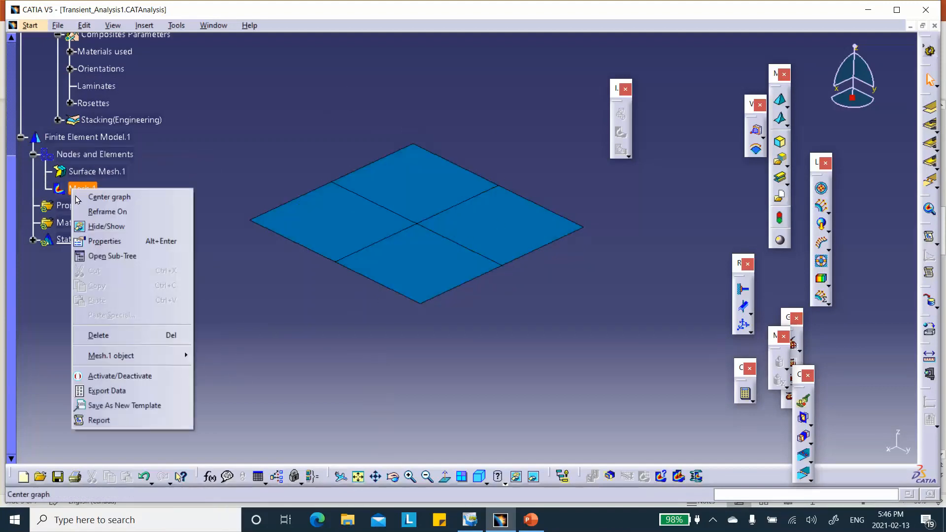
left_click(127, 376)
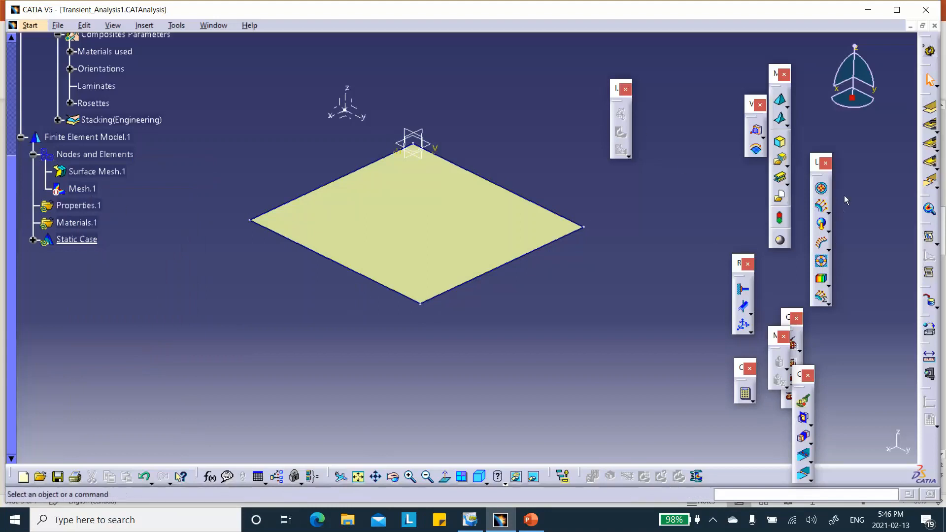
Apply an imported composite property to the plate face, analysed by ply, with Plies Group.1 as the filtered ply selection
left_click(784, 162)
left_click(403, 211)
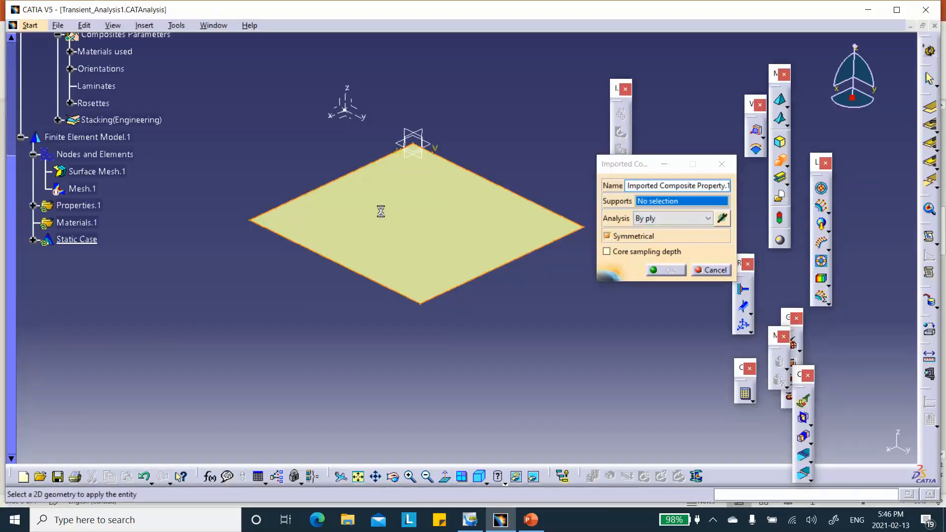
left_click(723, 219)
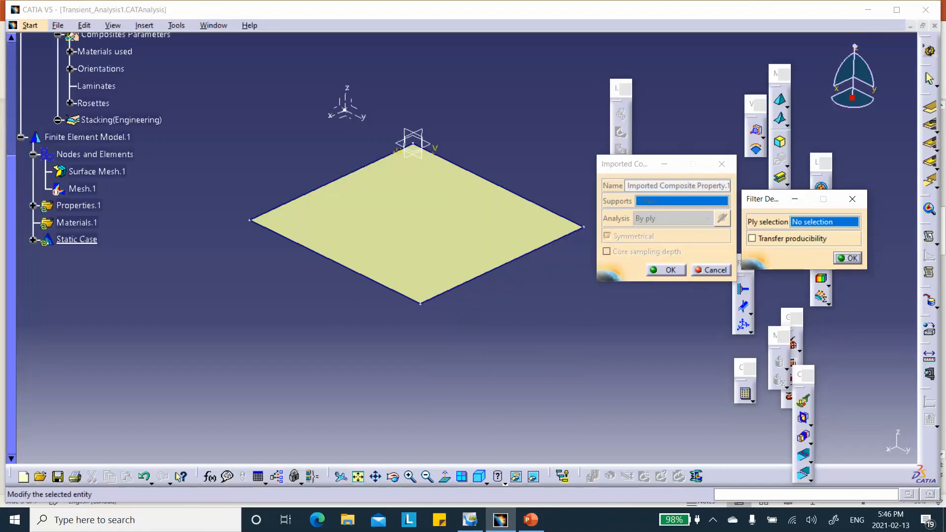
left_click(58, 120)
left_click(121, 137)
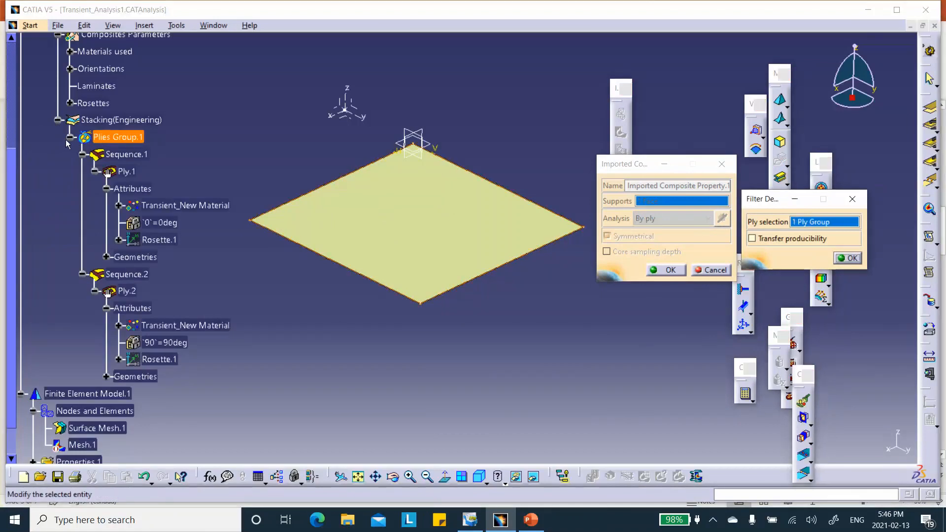
left_click(848, 259)
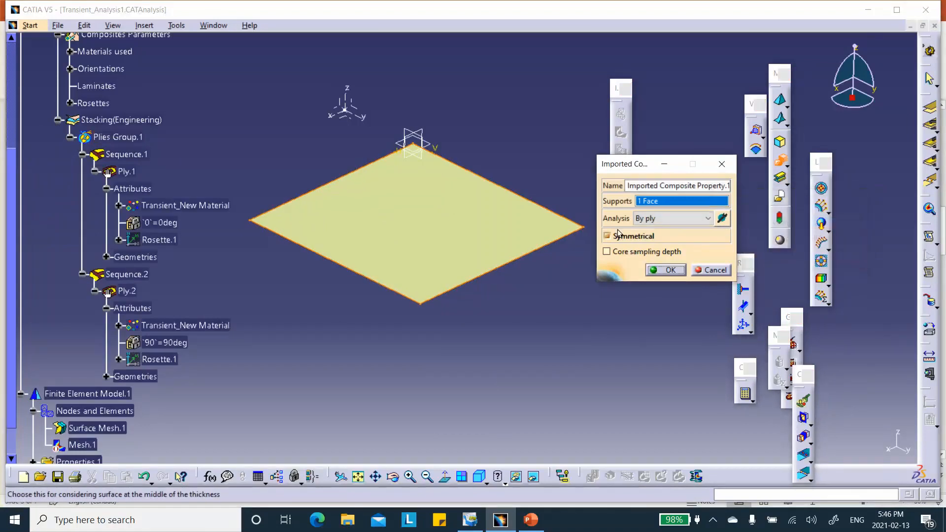
left_click(608, 236)
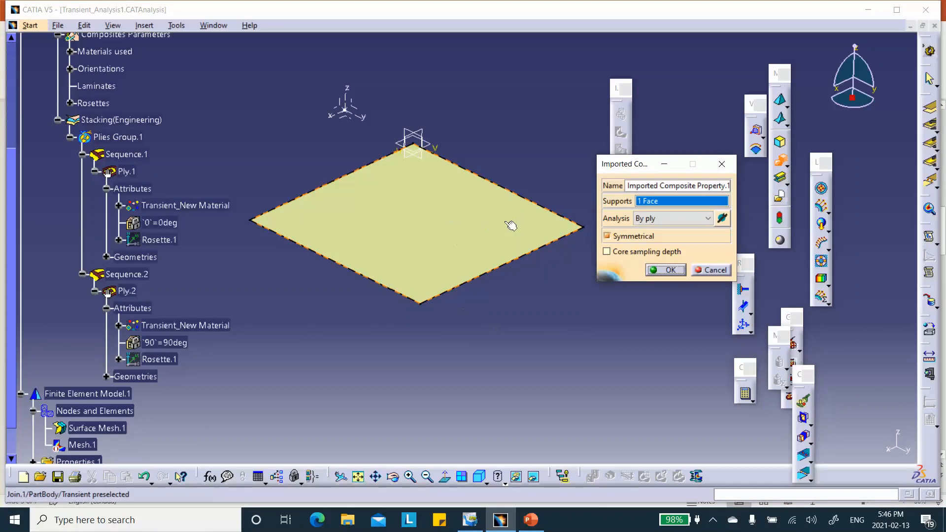
left_click(662, 271)
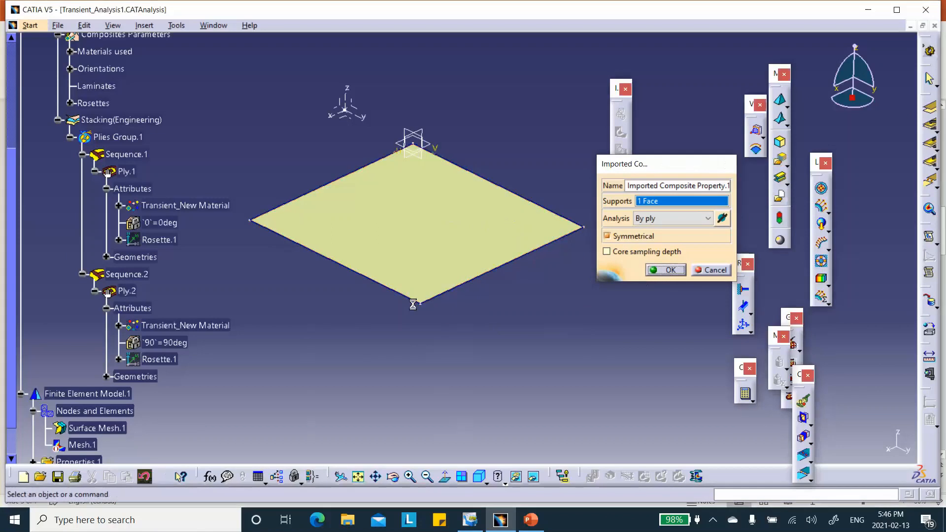
Collapse the ply sequences under Plies Group.1 and hide Stacking(Engineering)
left_click(71, 137)
left_click(69, 139)
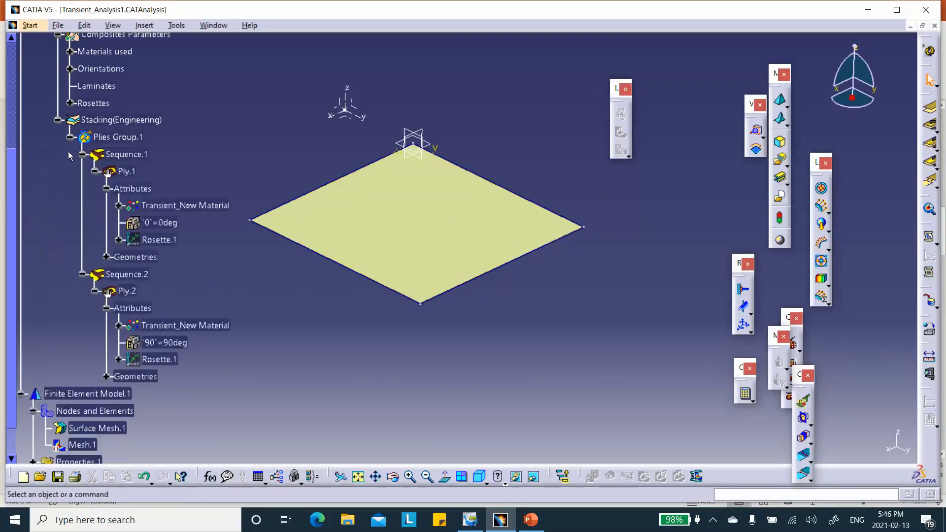
left_click(82, 154)
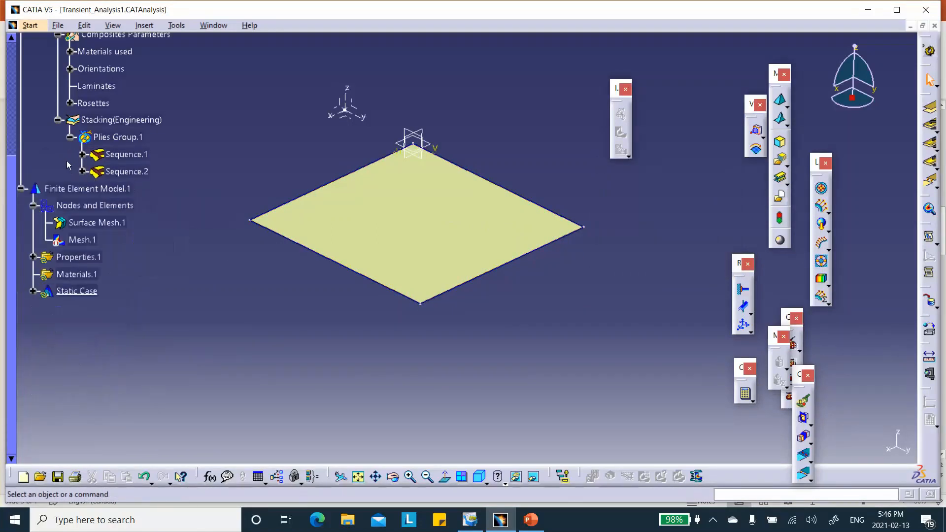
left_click(57, 120)
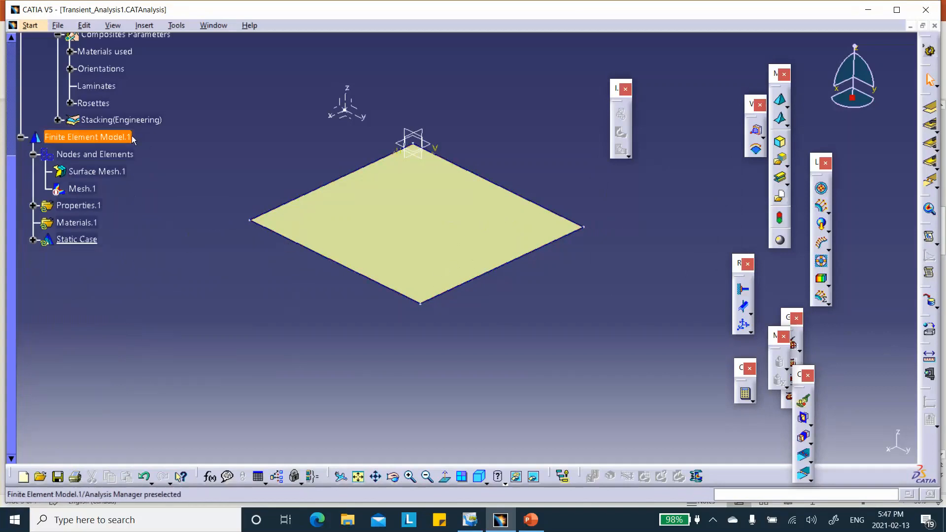
left_click(58, 121)
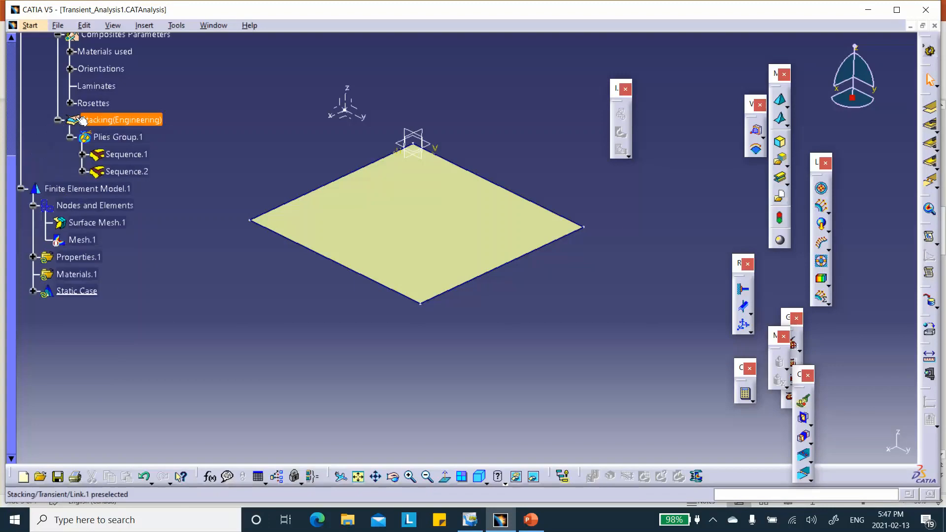
right_click(117, 121)
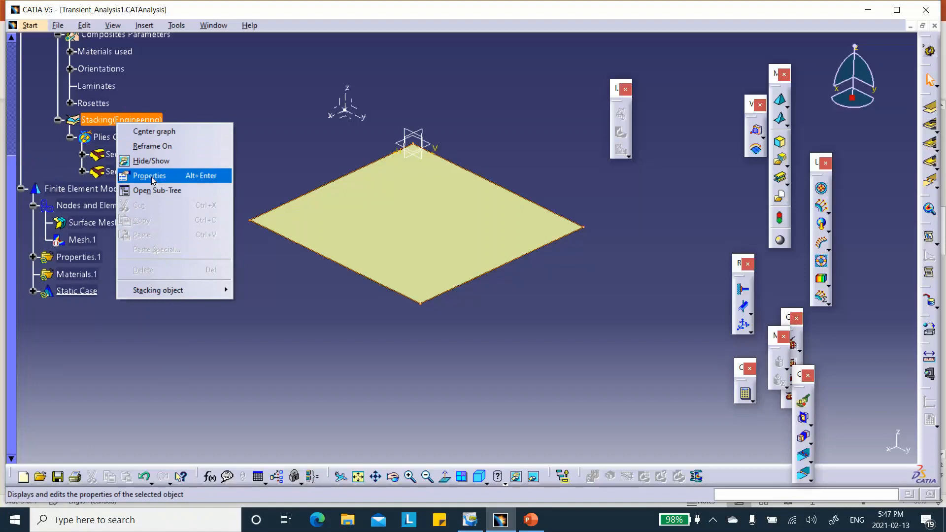
left_click(228, 209)
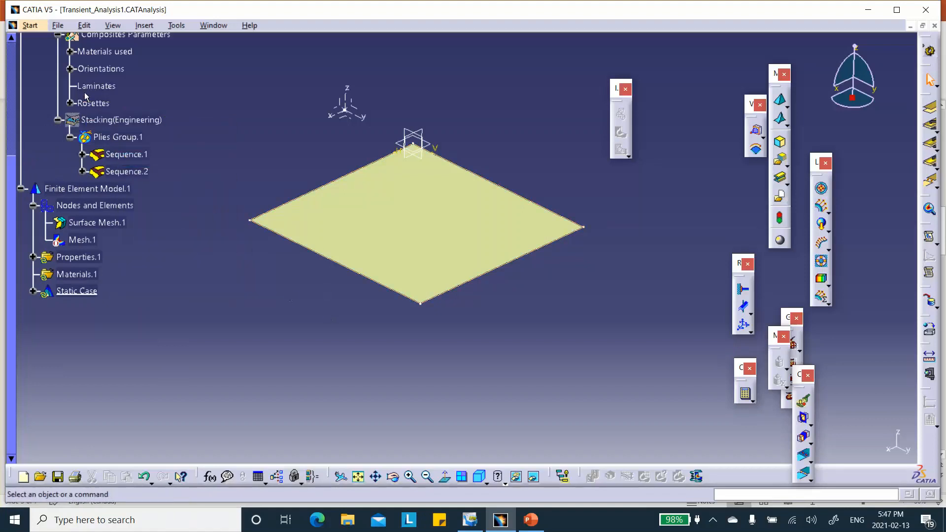
Expand the PartBody and hide Sketch.1
scroll(92, 98, "up", 1)
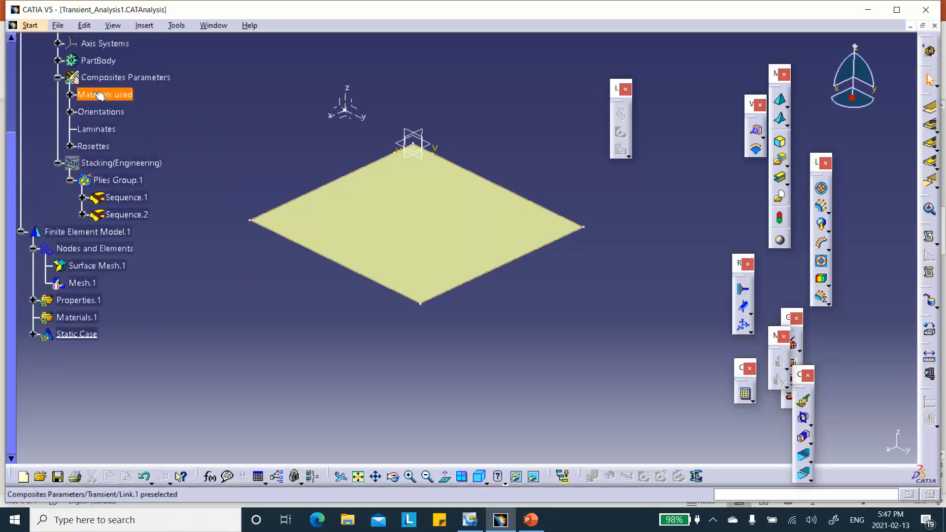
left_click(58, 61)
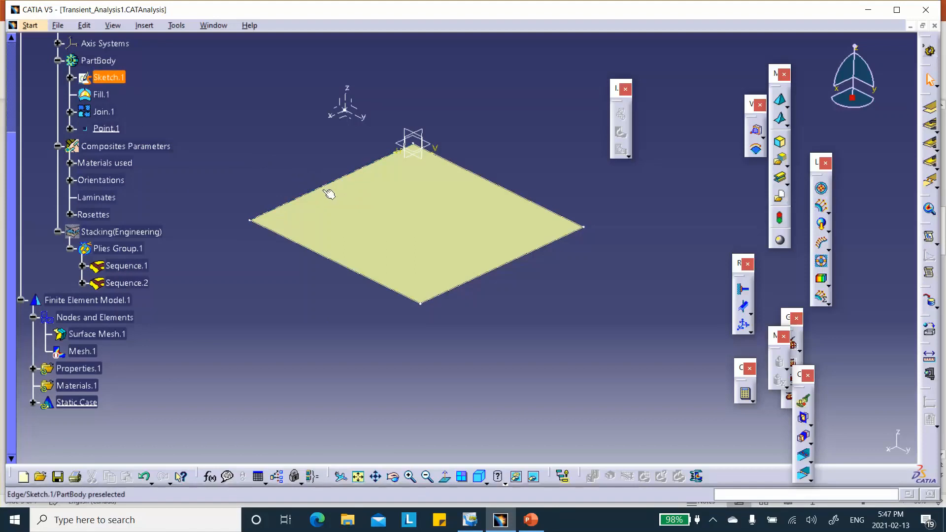
right_click(108, 78)
left_click(206, 132)
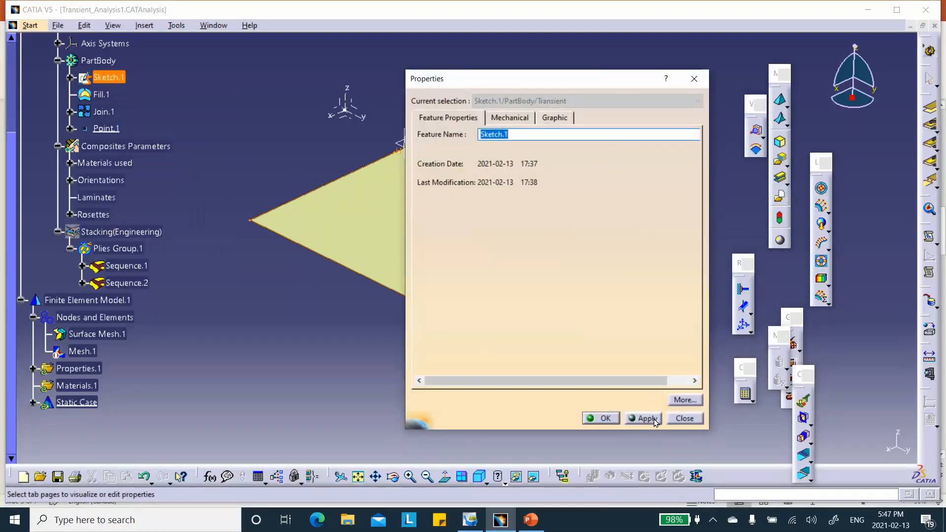
left_click(685, 419)
right_click(119, 79)
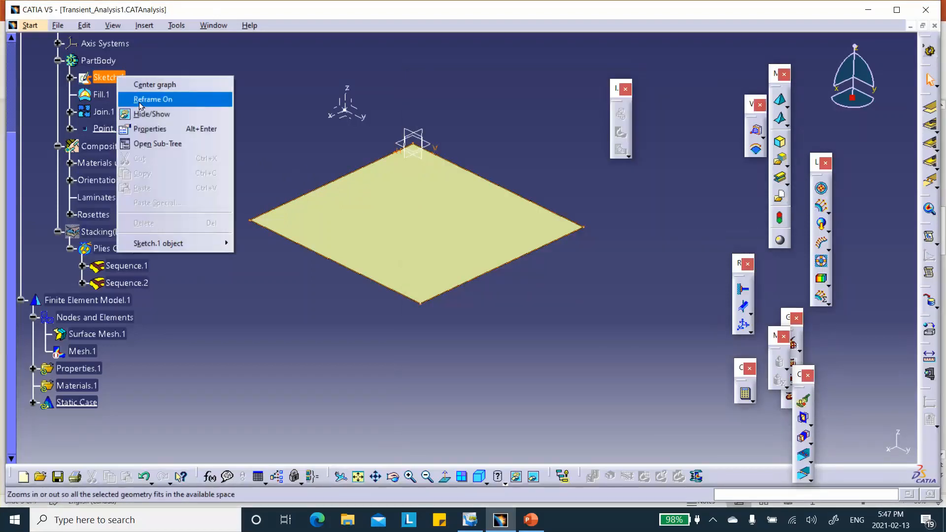
left_click(140, 118)
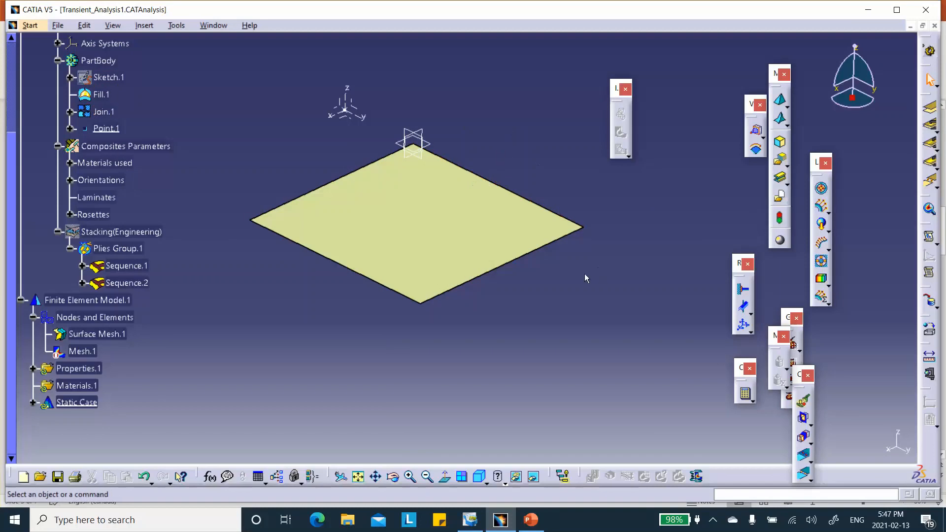
Add a user-defined restraint to the two opposite plate edges parallel to x, restraining only Translations 2 and 3
mouse_move(286, 334)
middle_mouse_down()
mouse_move(295, 351)
mouse_move(298, 318)
middle_mouse_up()
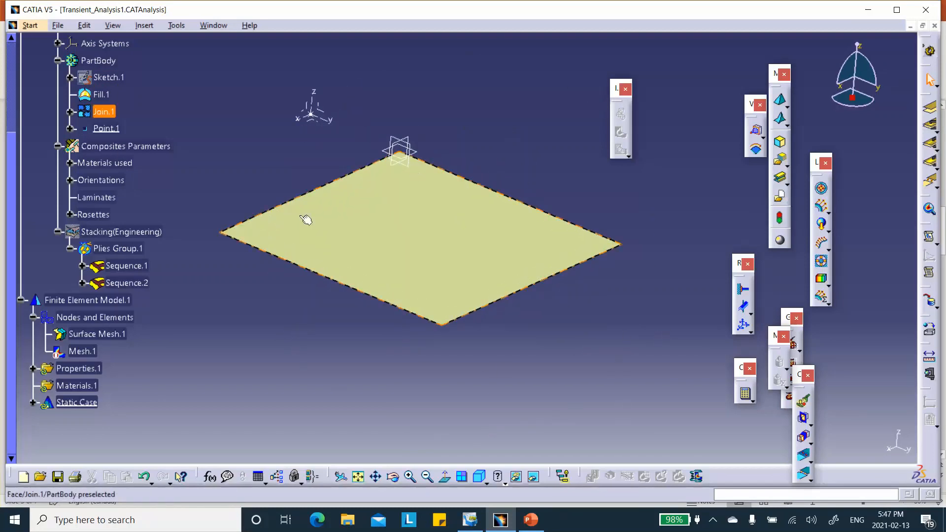
left_click(32, 403)
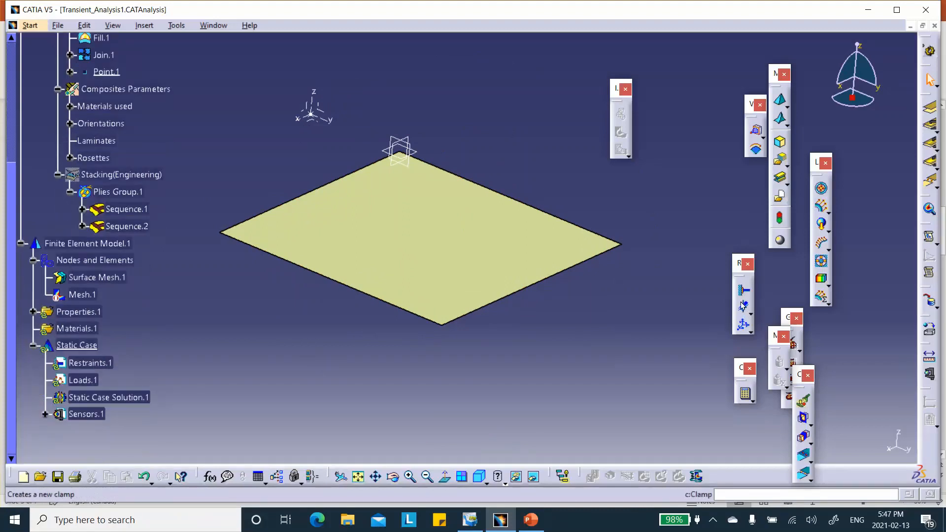
left_click(742, 324)
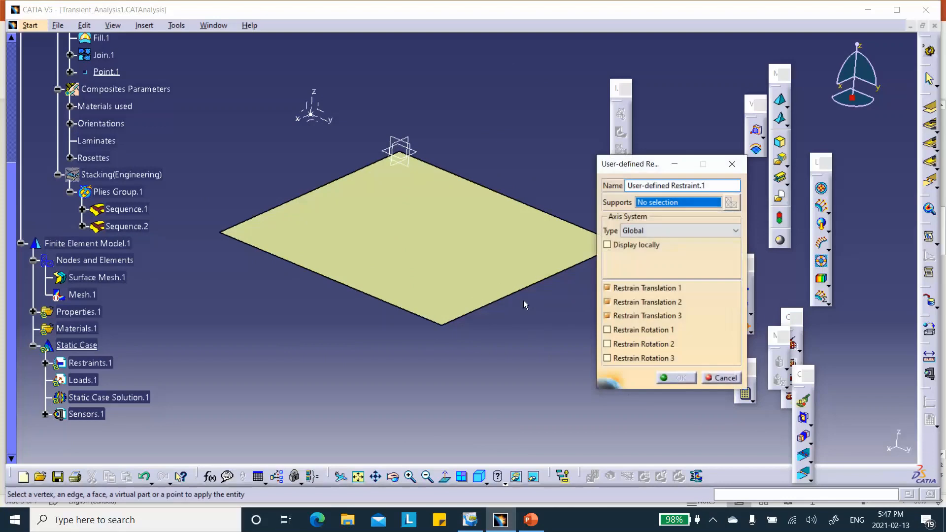
left_click(528, 290)
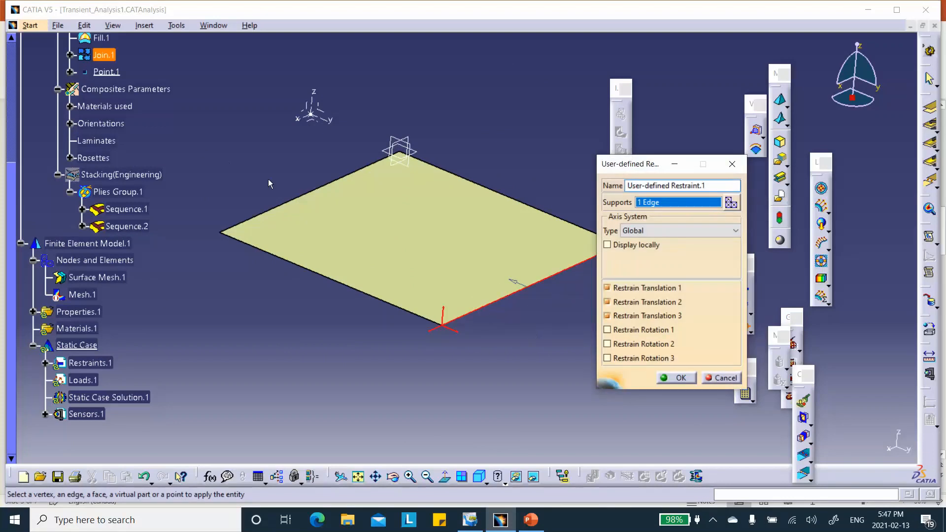
left_click(286, 201)
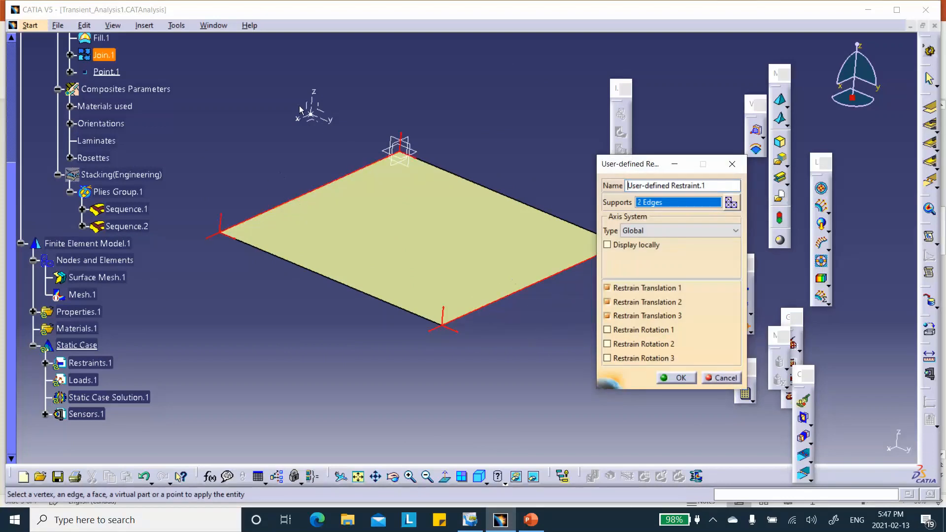
left_click(608, 289)
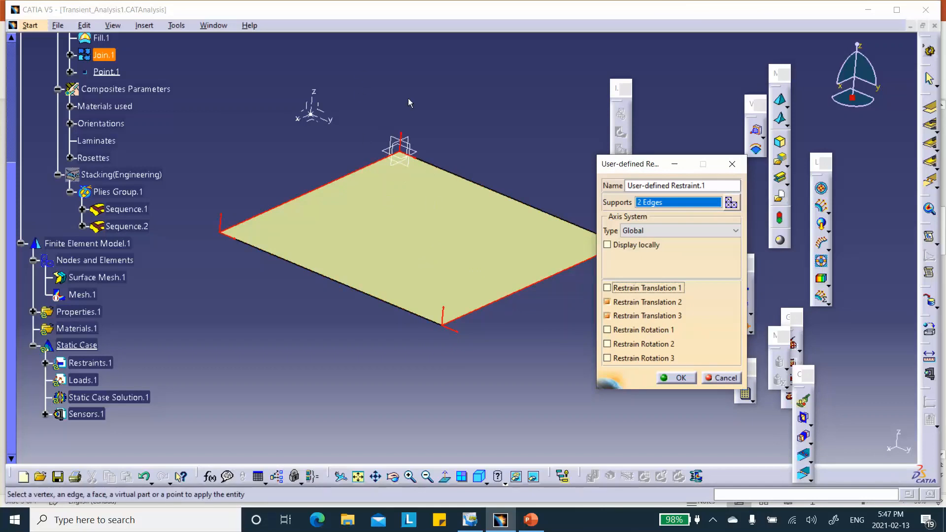
left_click(672, 377)
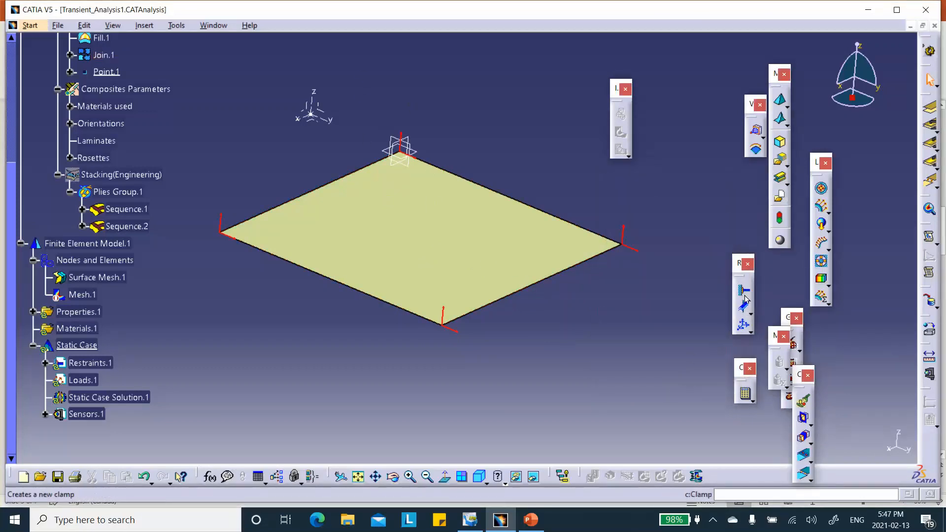
Add a second user-defined restraint to the two plate edges parallel to y, restraining only Translations 1 and 3
left_click(743, 325)
left_click(520, 202)
left_click(321, 275)
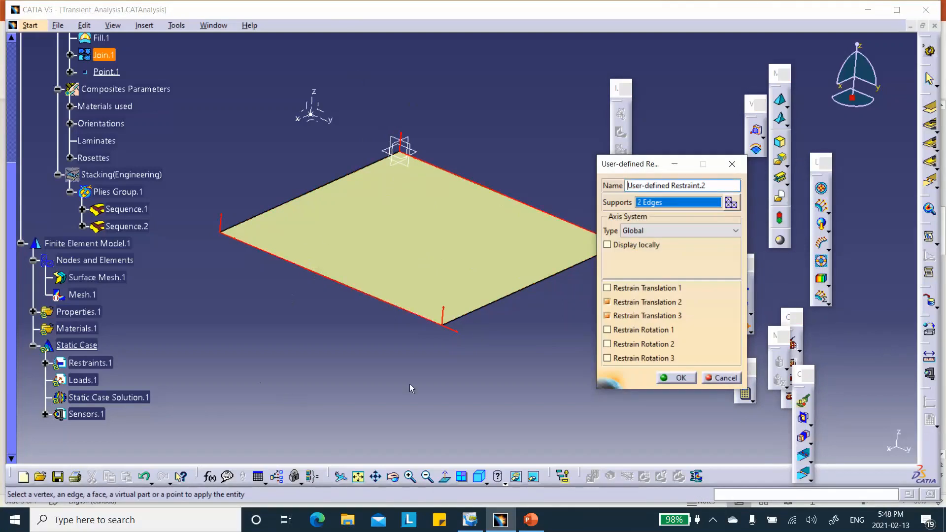
left_click(607, 289)
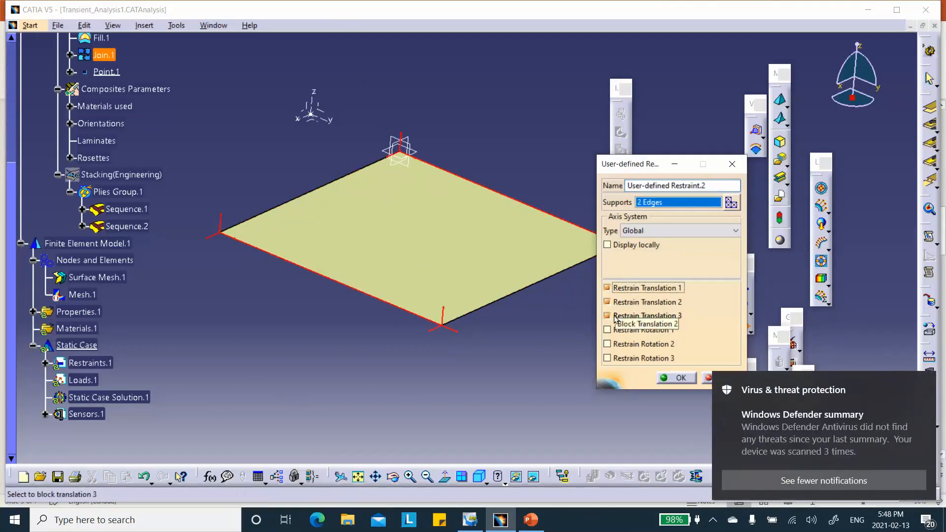
left_click(609, 303)
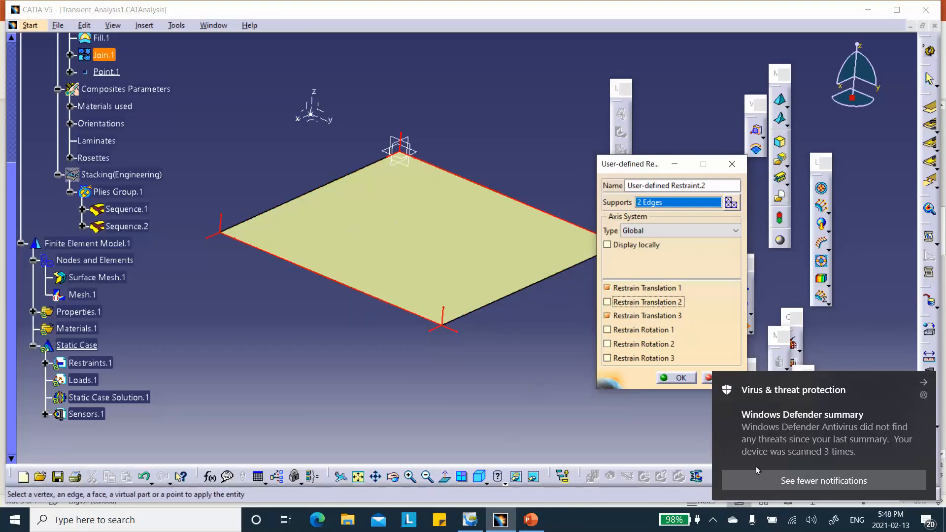
left_click(682, 378)
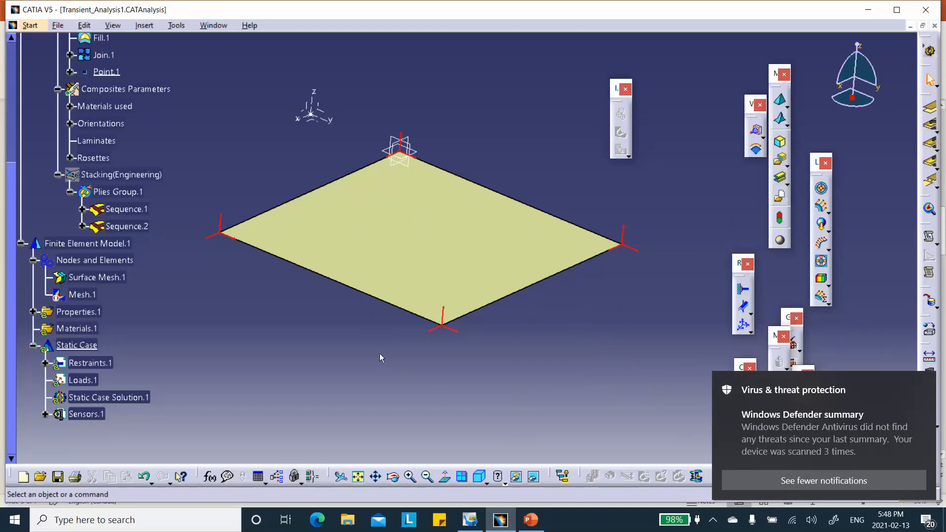
Define a pressure of -10000 Pa on the plate face, consulting the load data slide in PowerPoint
left_click(823, 192)
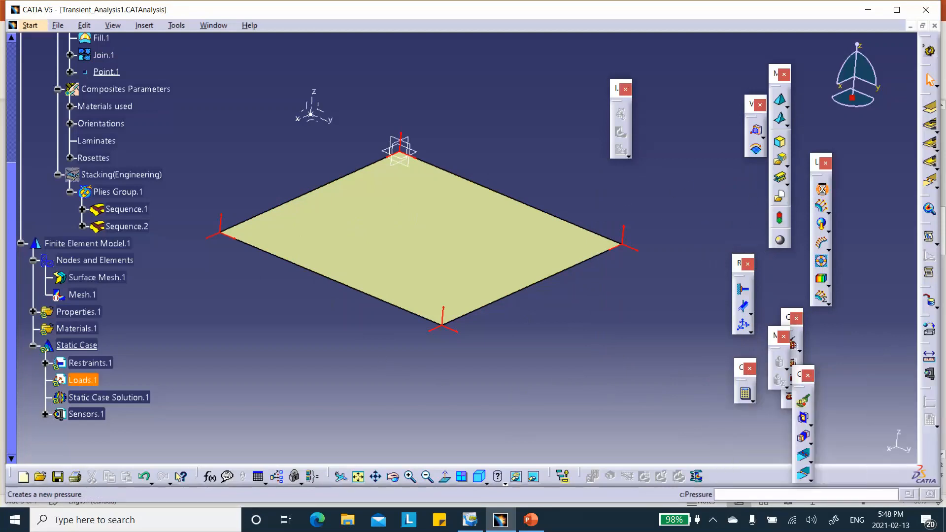
left_click(441, 237)
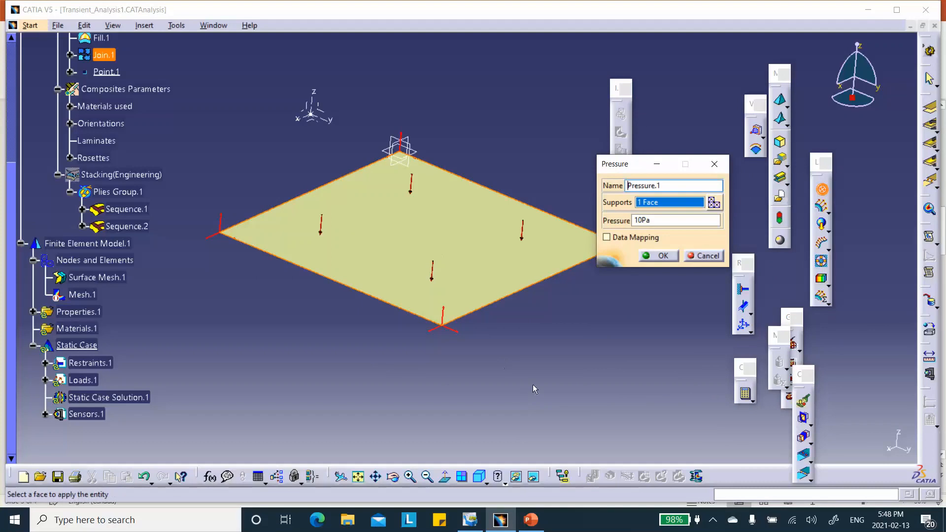
left_click(642, 220)
type("0")
left_click(531, 520)
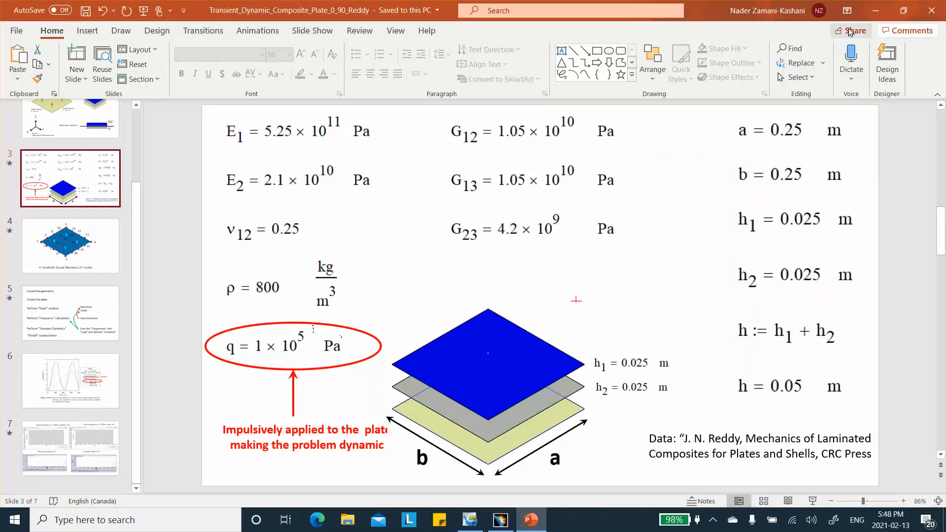
left_click(876, 10)
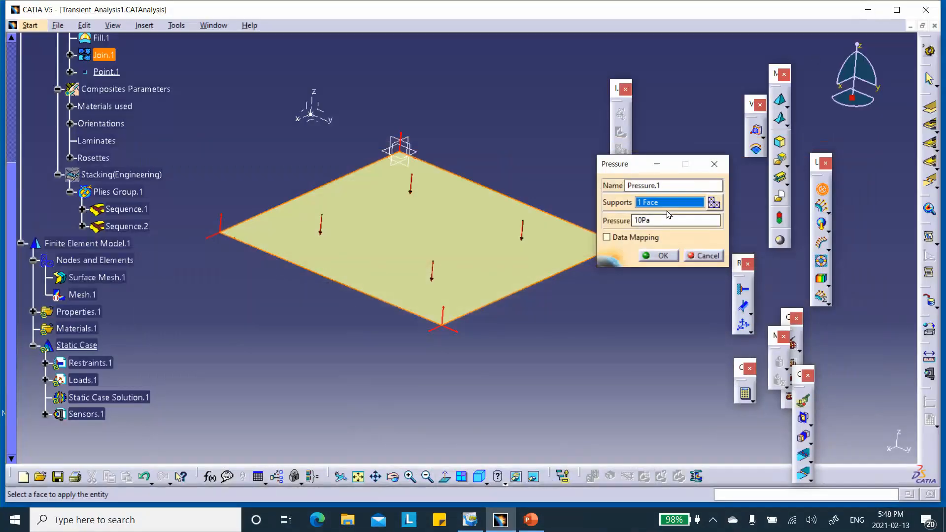
left_click(637, 220)
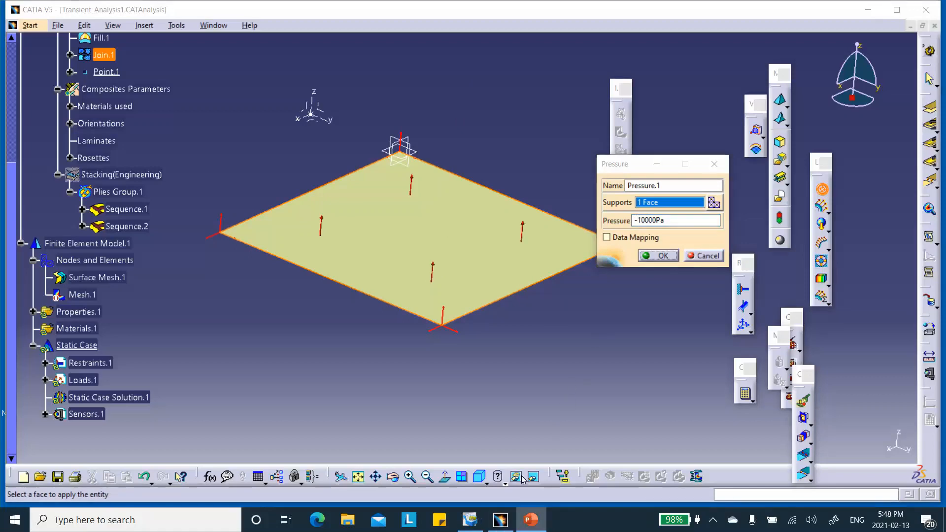
Check the load data in the deflection-versus-time figure on slide 6 in PowerPoint, return to CATIA and accept the pressure definition
left_click(538, 515)
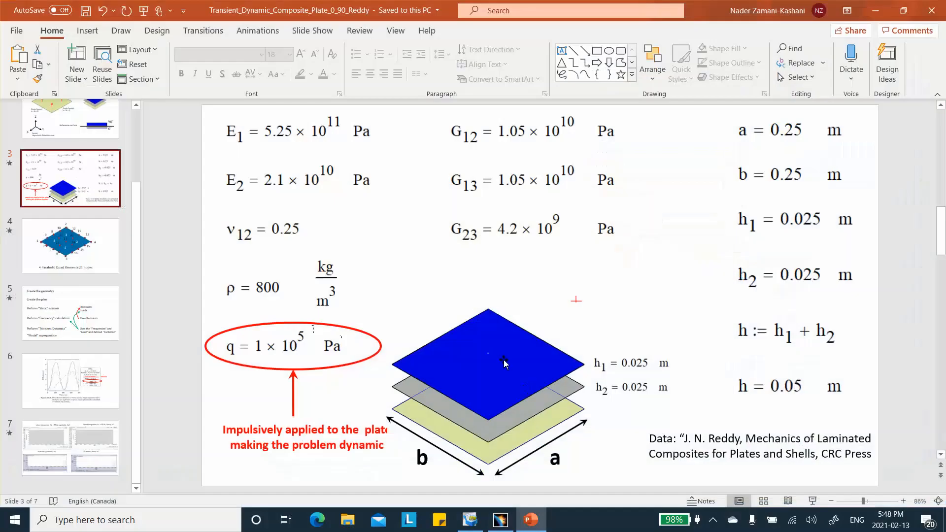
left_click(70, 379)
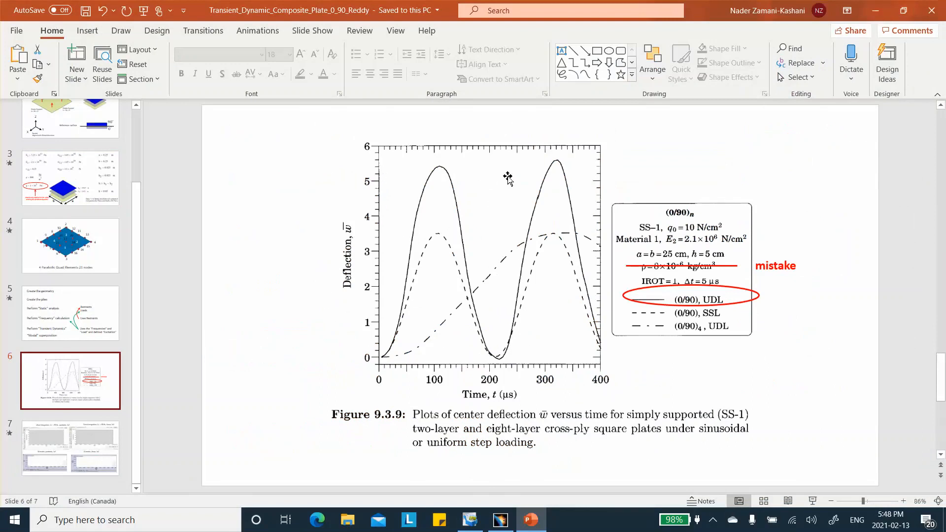
left_click(876, 10)
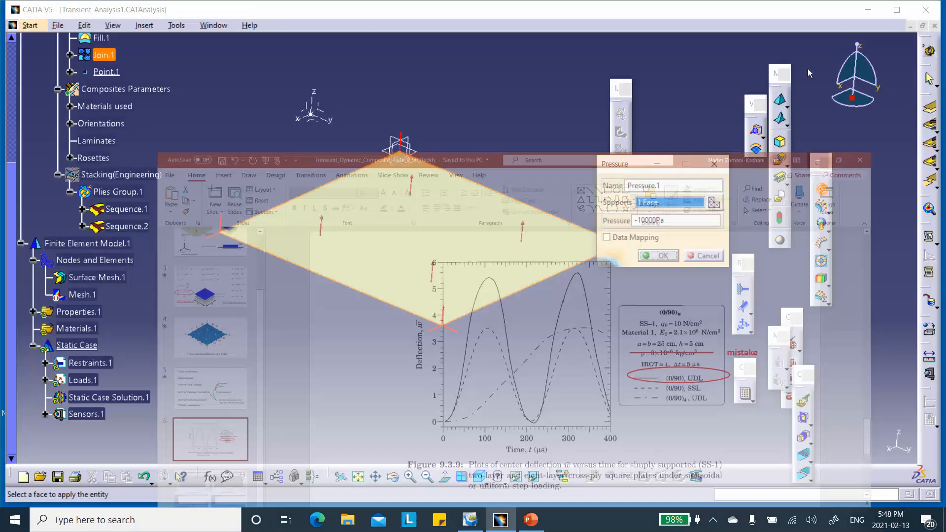
left_click(660, 255)
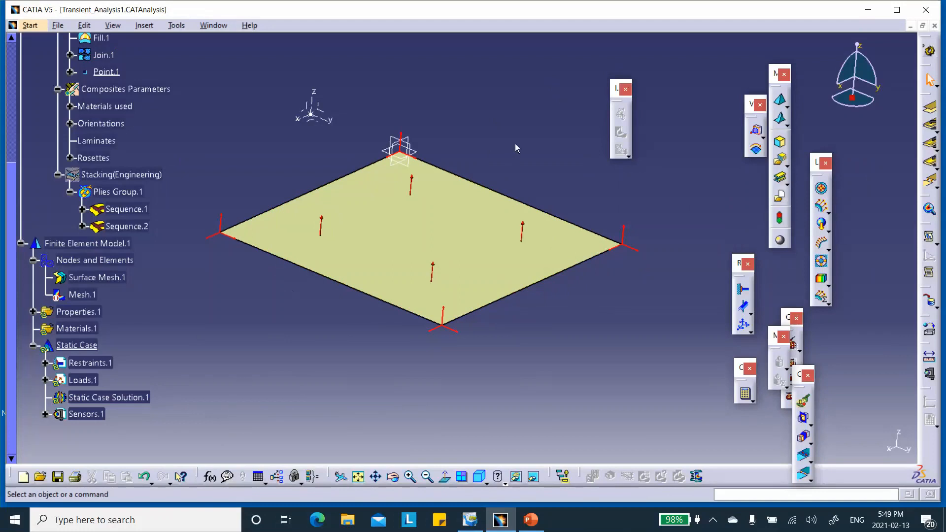
left_click(59, 26)
left_click(102, 149)
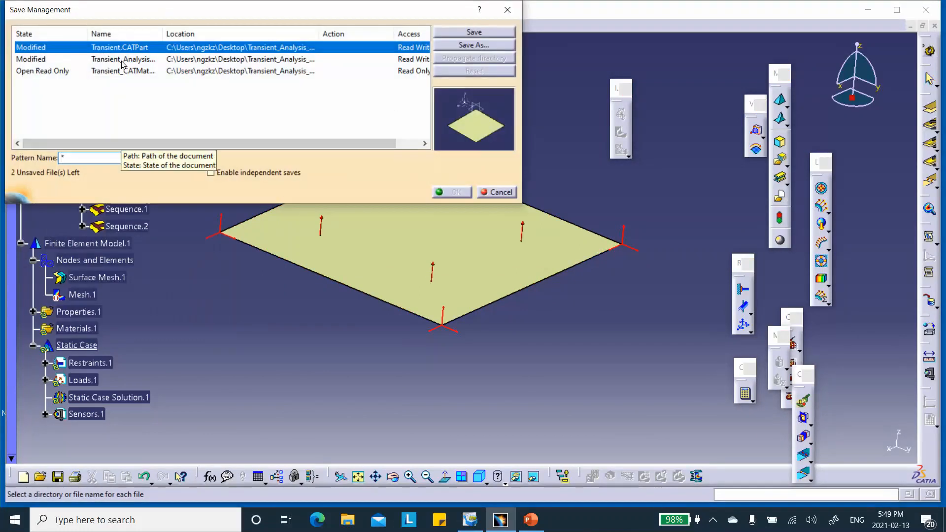
left_click(506, 193)
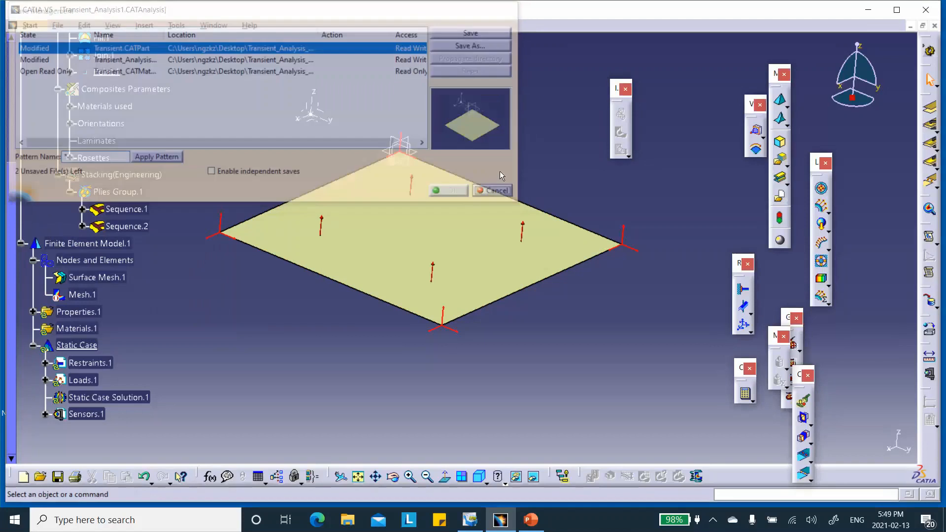
Save the analysis document and run the total computation of the static case
left_click(58, 477)
left_click(490, 292)
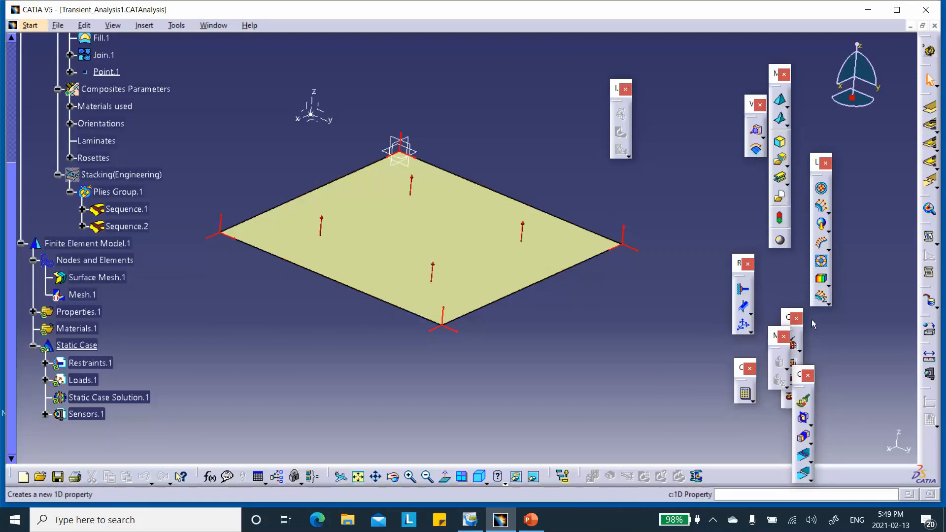
left_click(745, 394)
left_click(840, 444)
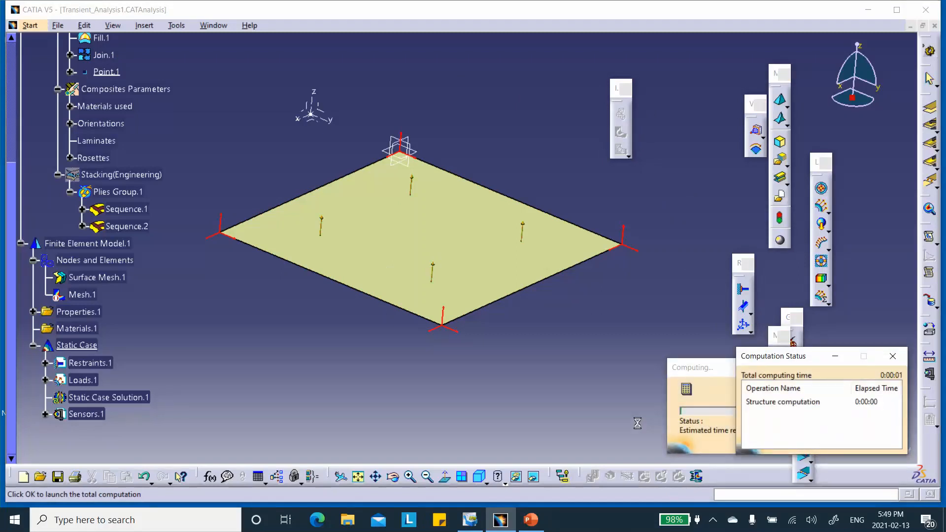
left_click(849, 443)
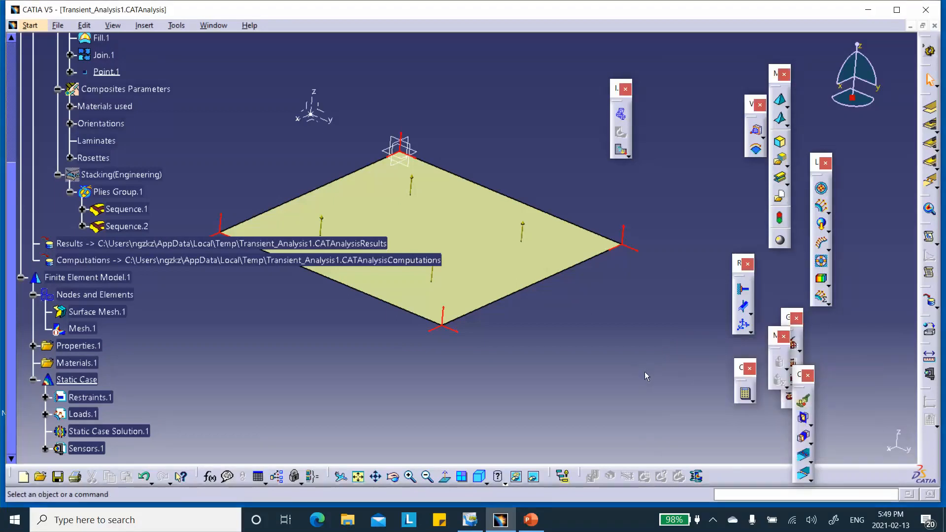
Generate the translational displacement vector image for the Static Case Solution and bring its tree entry into view
left_click(620, 148)
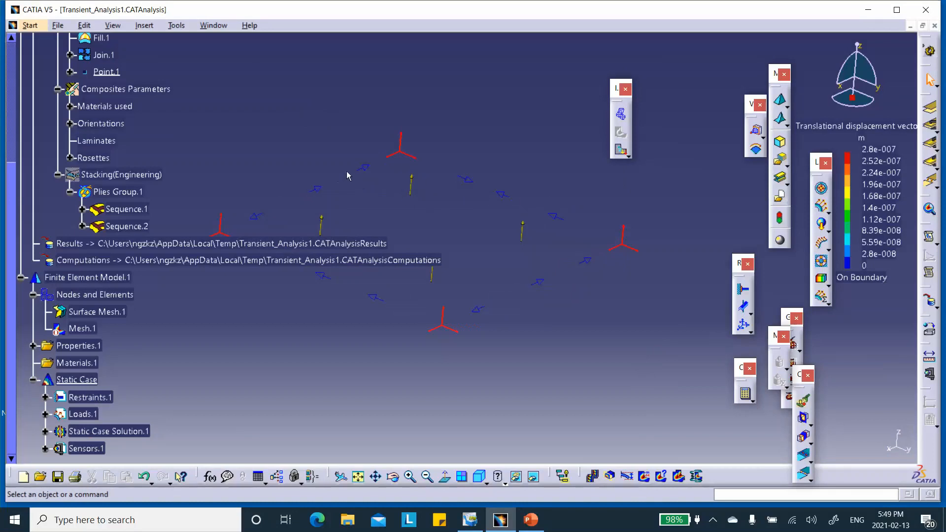
scroll(389, 362, "down", 2)
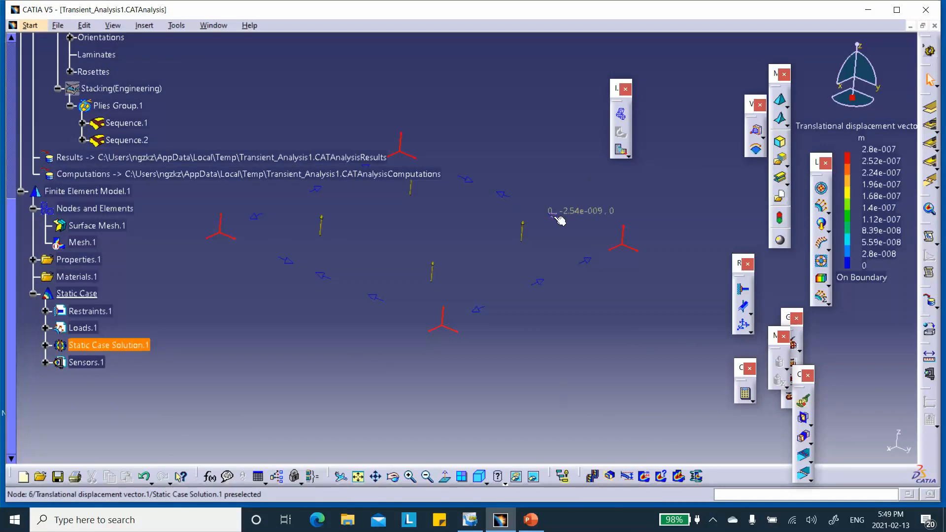
Apply the default amplification scaling factor to the static case's translational displacement vector image
left_click(45, 345)
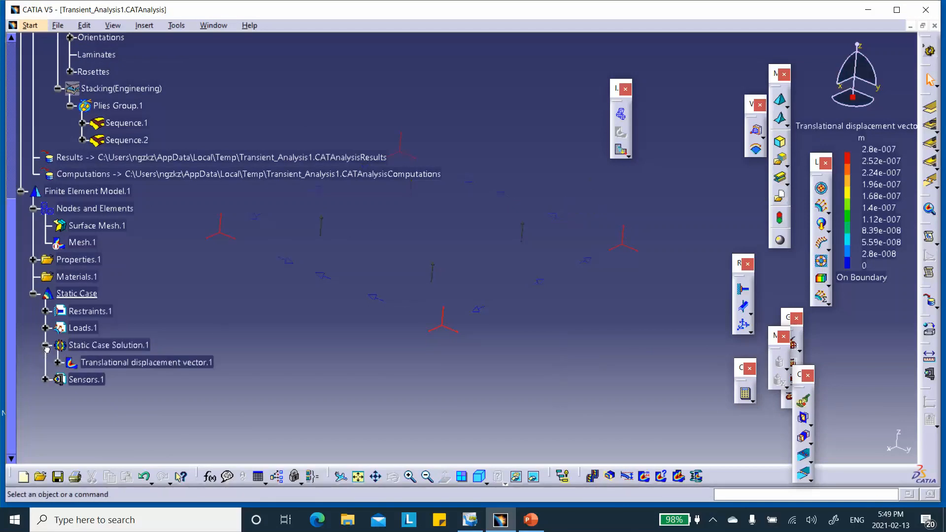
left_click(627, 476)
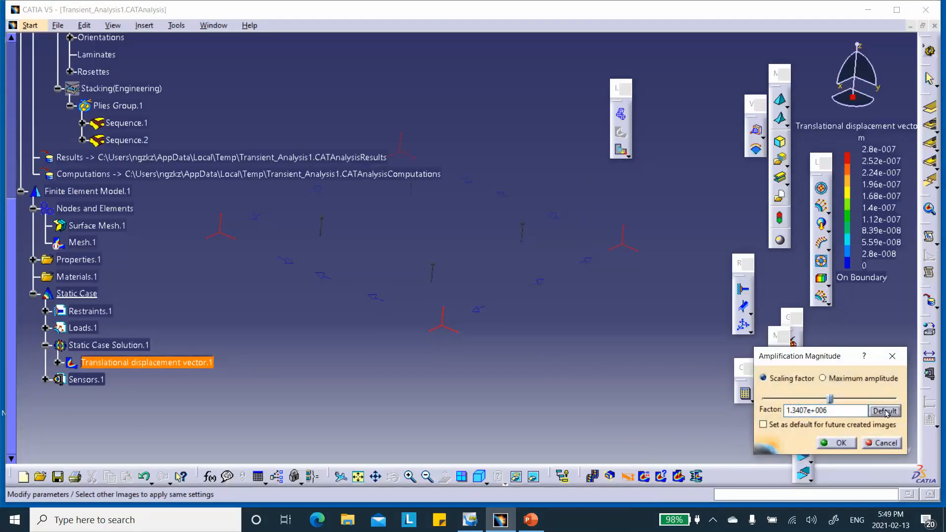
left_click(837, 442)
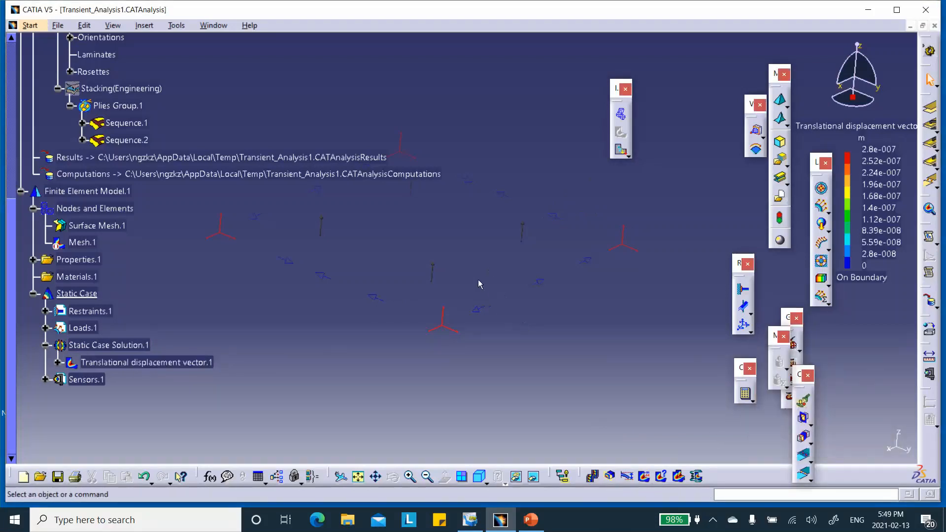
Set the view's render style to Shading with Material
left_click_drag(56, 169, 113, 164)
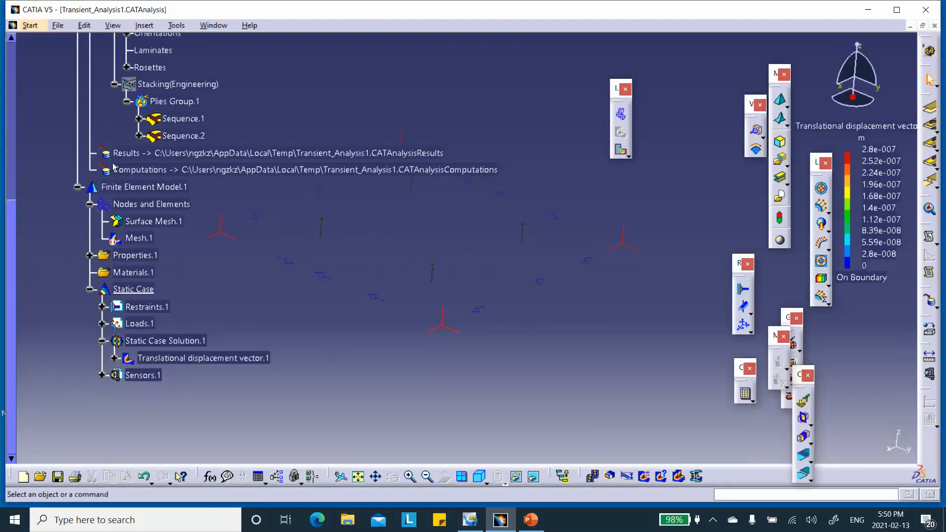
left_click(78, 130)
middle_click_drag(116, 127, 80, 127)
middle_click_drag(301, 254, 520, 401)
left_click(516, 353)
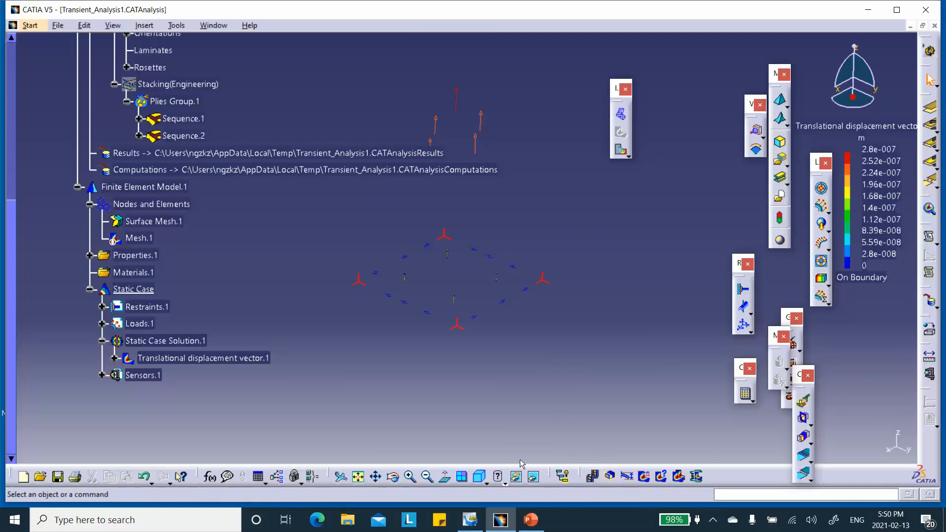
left_click(502, 479)
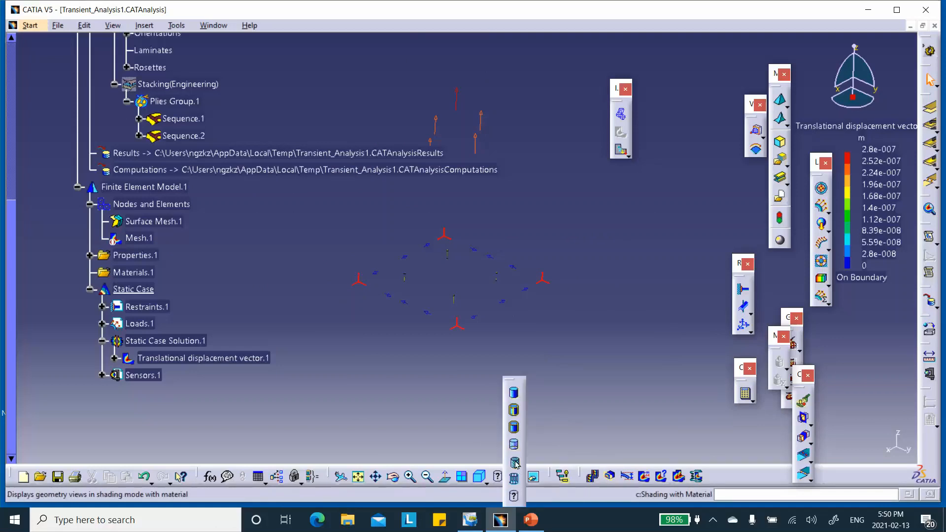
left_click(515, 463)
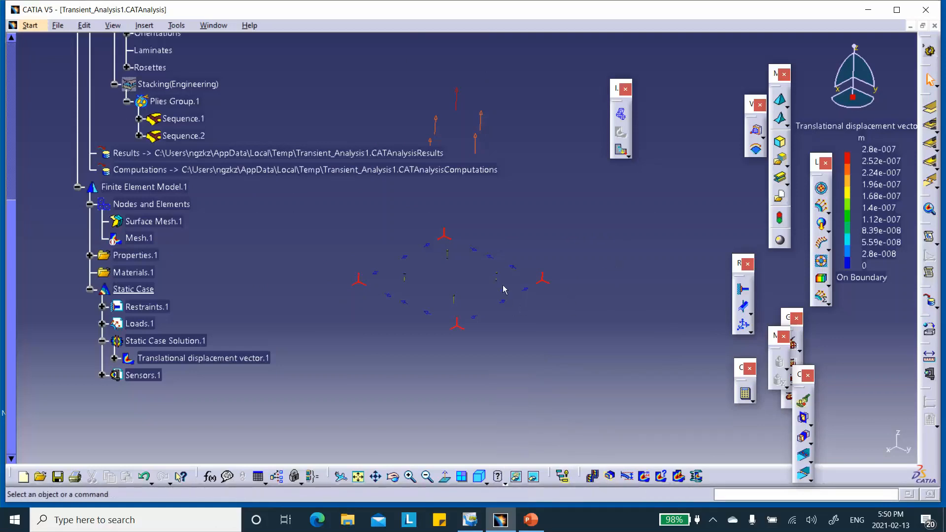
Change the static case's translational displacement image from vector symbols to the Average iso type
double_click(257, 363)
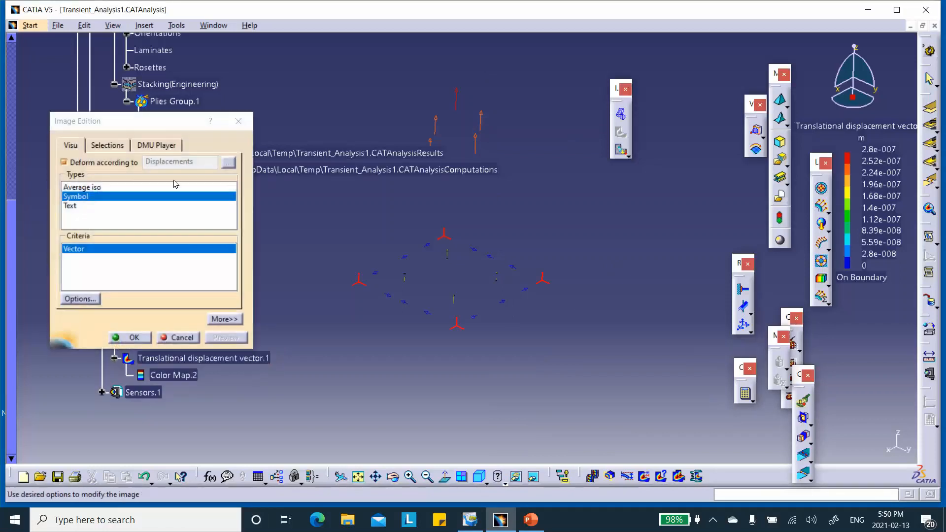
left_click(90, 188)
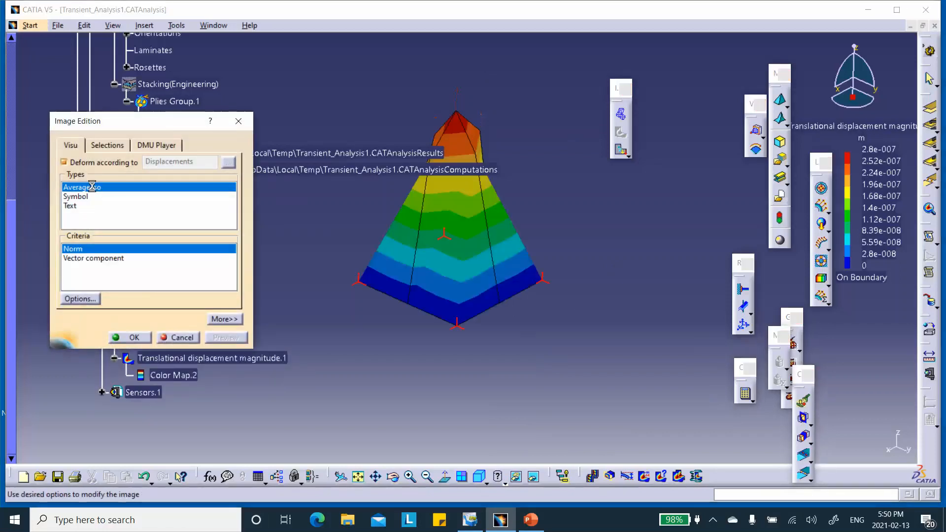
left_click(130, 337)
Reduce the amplification scaling factor of the static displacement image to less than half its default and inspect the deformed plate
middle_click_drag(378, 326, 557, 389)
left_click(627, 476)
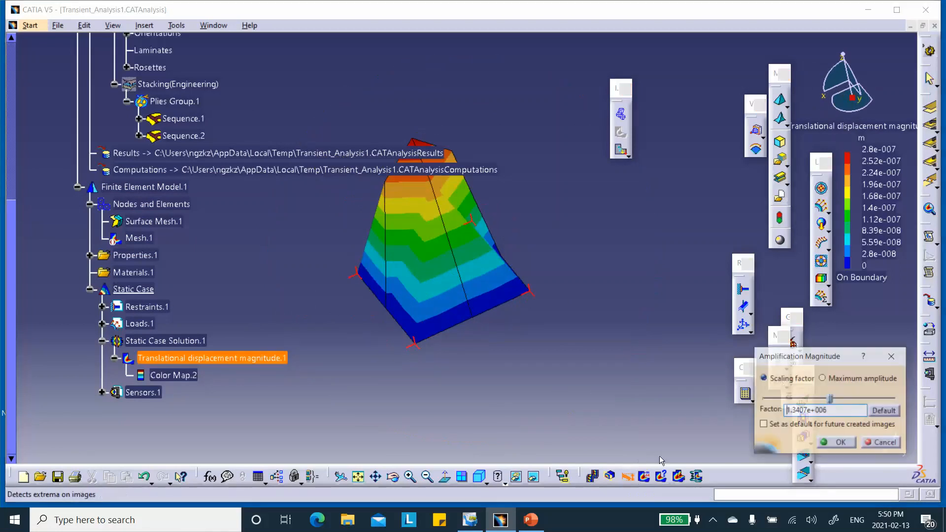
left_click_drag(831, 401, 795, 400)
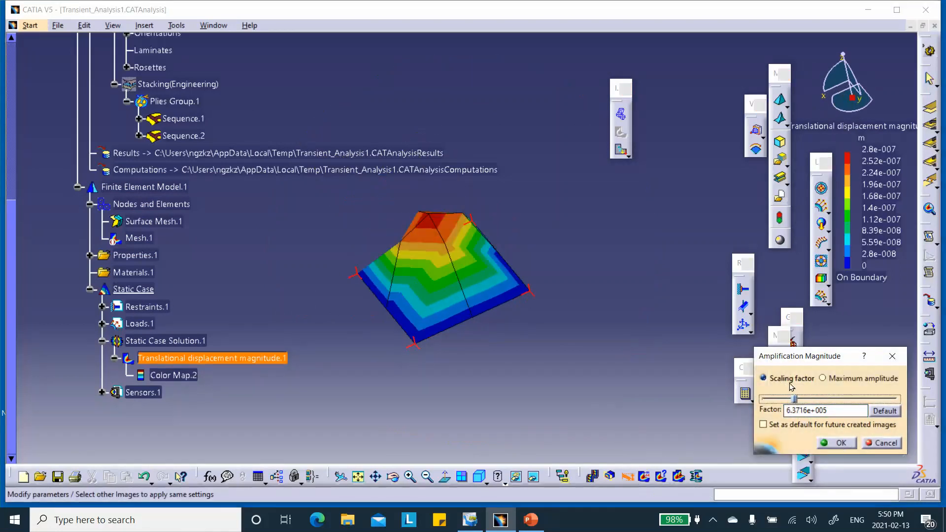
left_click_drag(796, 400, 790, 401)
left_click(840, 443)
middle_click_drag(465, 326, 291, 385)
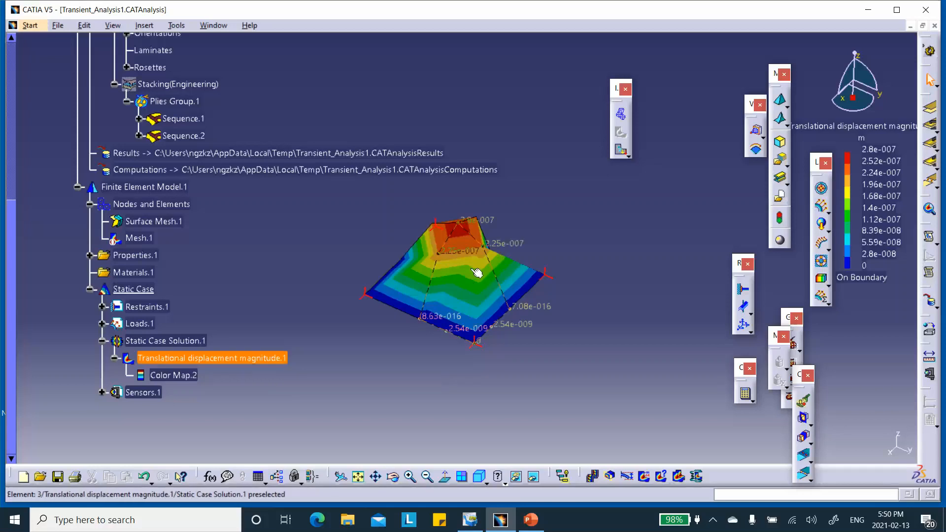
middle_click_drag(574, 207, 578, 226)
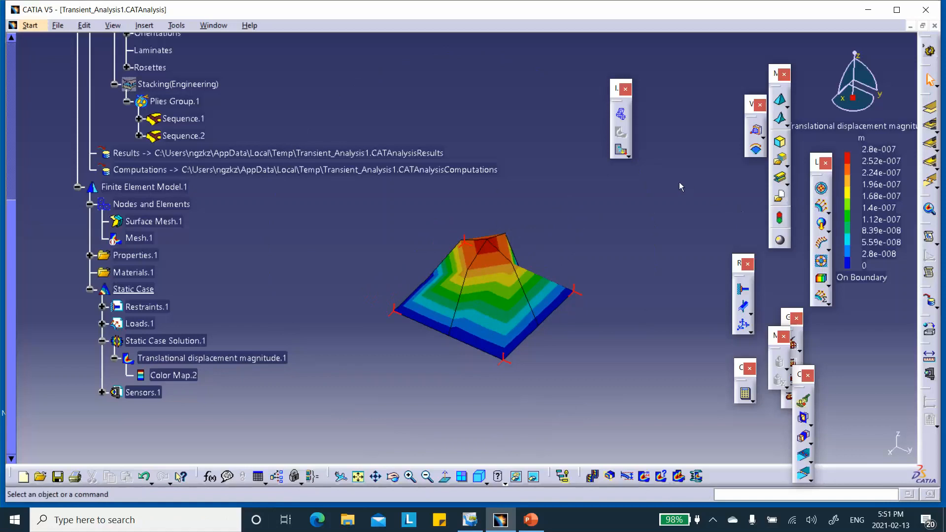
Move the toolbar covering the color legend aside and deactivate the static case's translational displacement image
left_click_drag(775, 74, 732, 67)
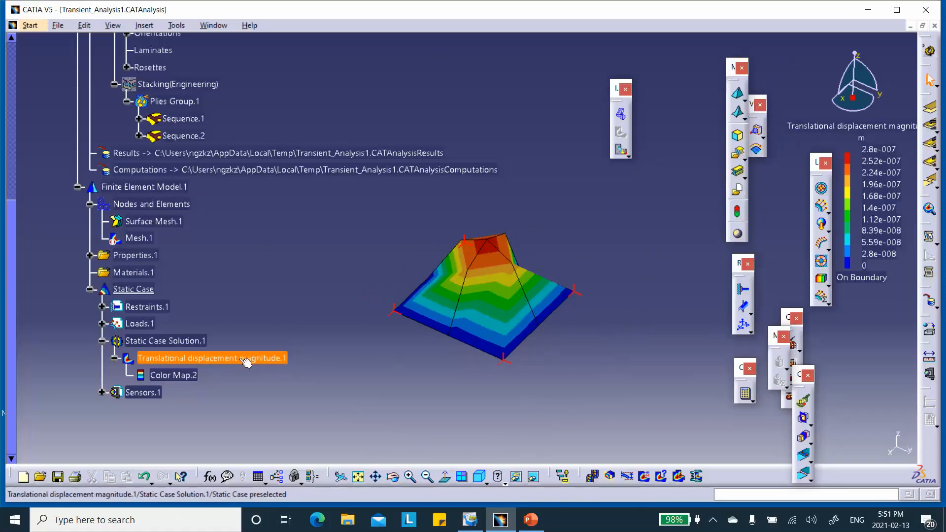
right_click(219, 359)
left_click(242, 304)
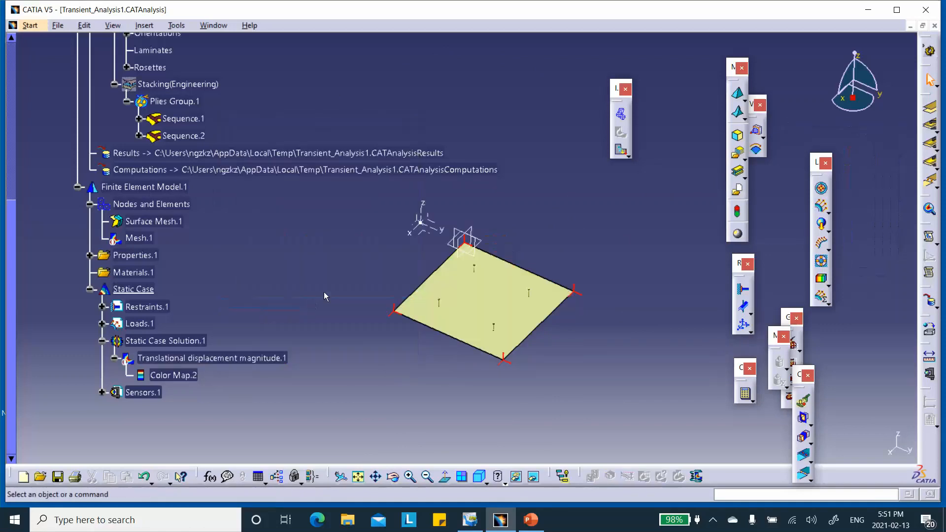
Insert a Frequency Case that references the static case's Restraints.1 and uses a new mass set
mouse_move(346, 254)
middle_mouse_down()
mouse_move(334, 258)
mouse_move(338, 242)
mouse_move(343, 265)
middle_mouse_up()
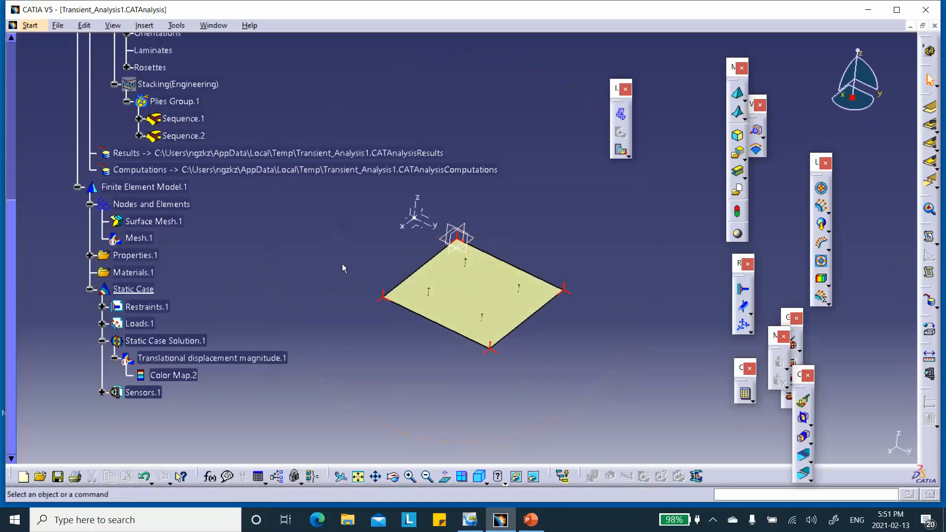
scroll(253, 274, "down", 3)
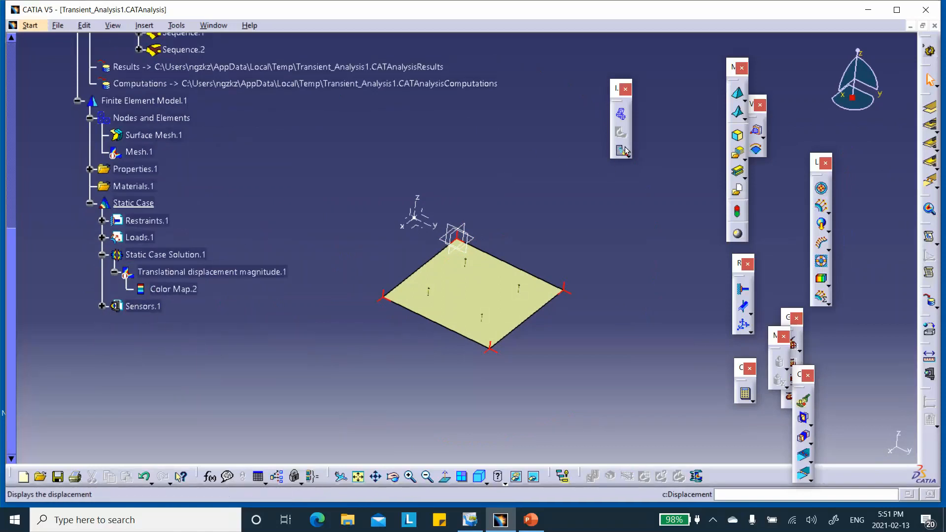
left_click(143, 28)
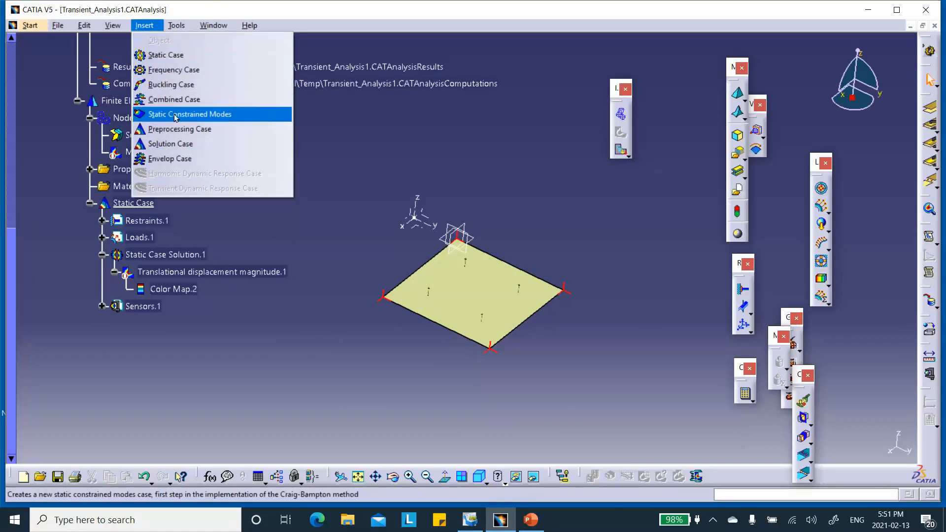
left_click(168, 71)
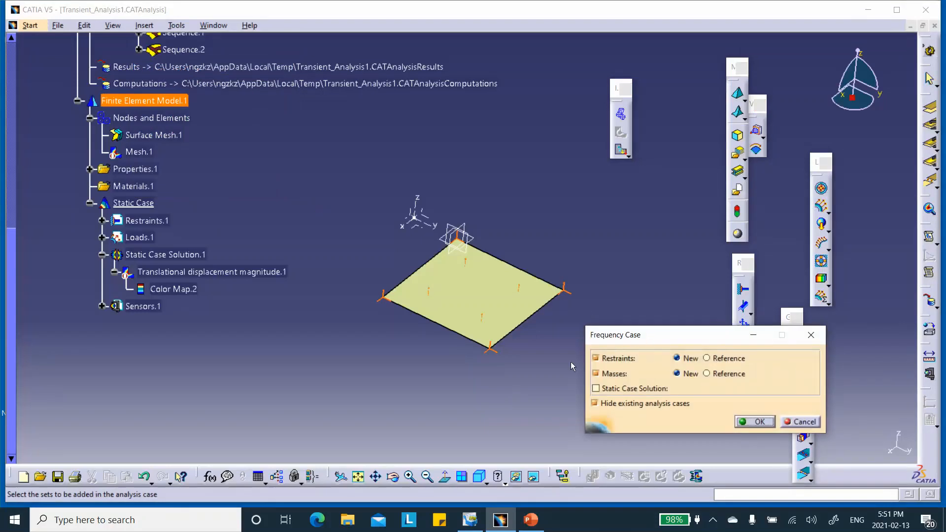
left_click(707, 360)
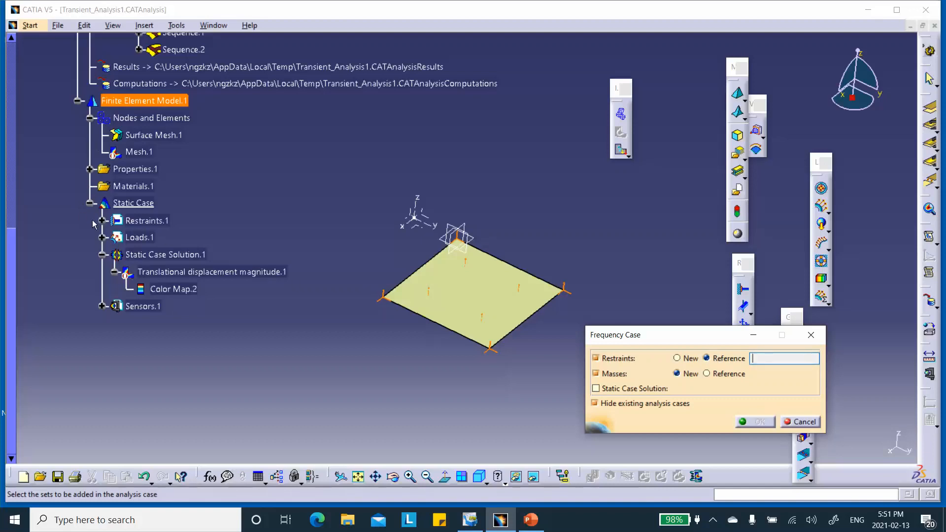
left_click(149, 224)
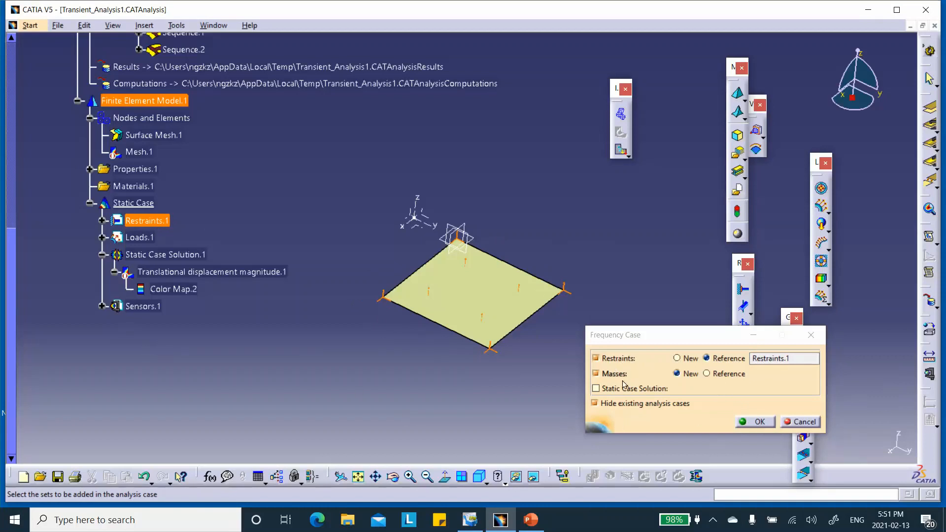
left_click(759, 422)
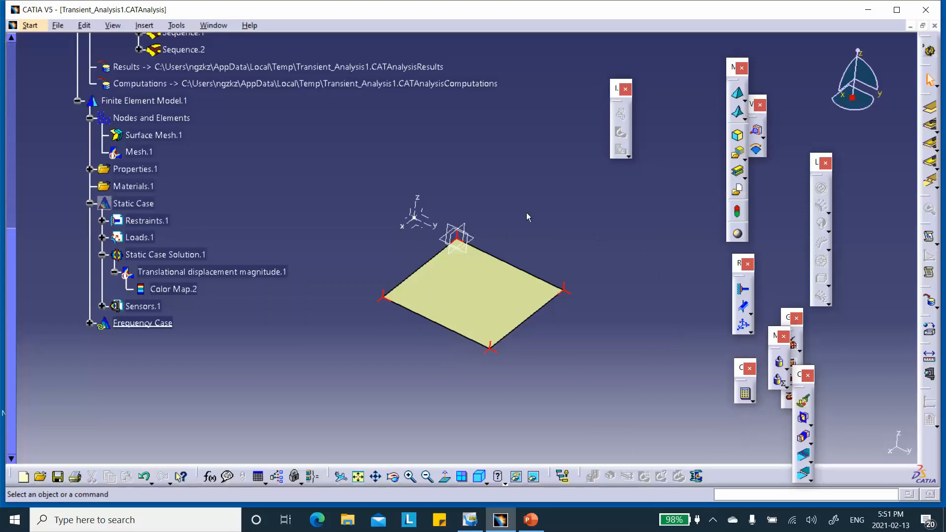
Compute the analysis with the new frequency case, accepting the estimated computation resources
left_click(746, 393)
left_click(833, 443)
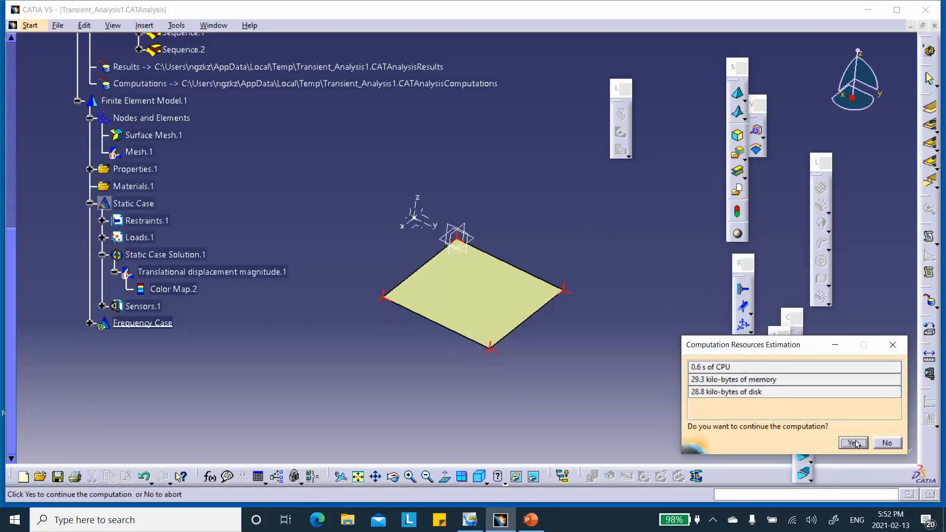
left_click(855, 443)
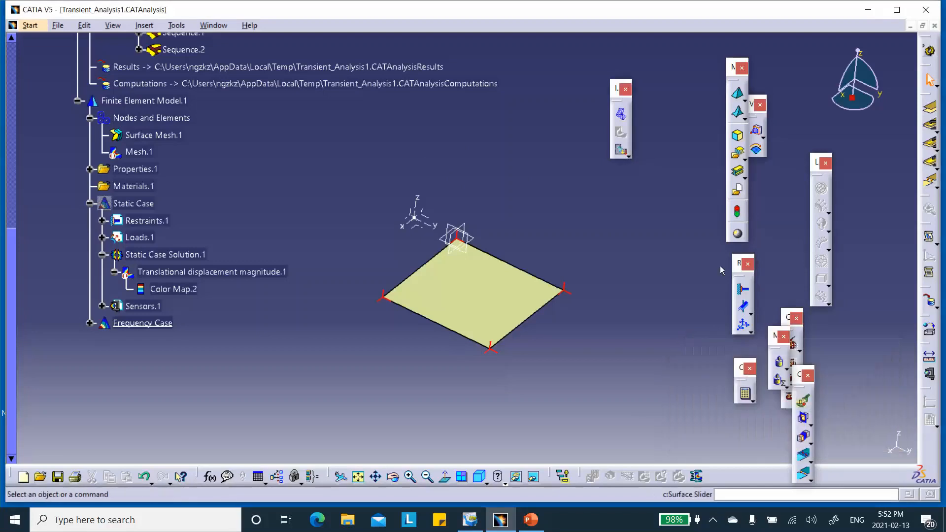
Expand the Frequency Case and generate a displacement image of its solution
left_click(90, 323)
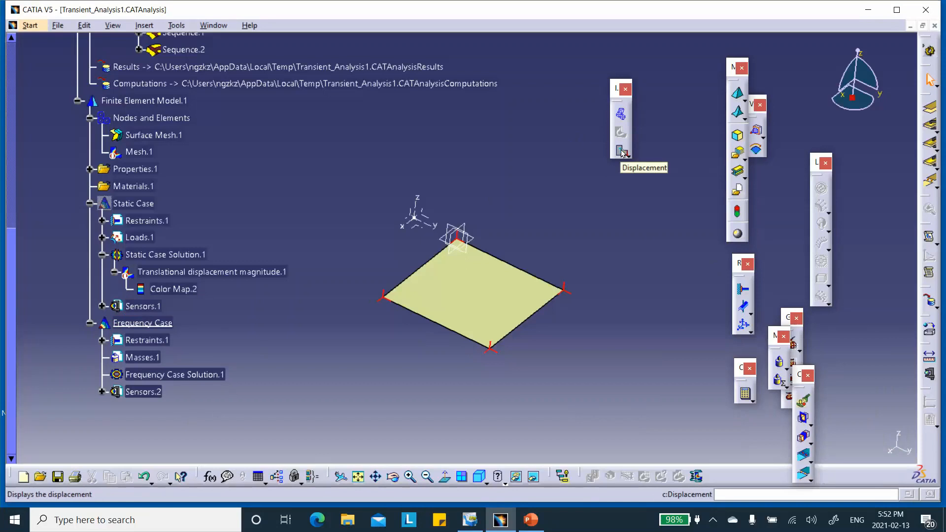
left_click(621, 151)
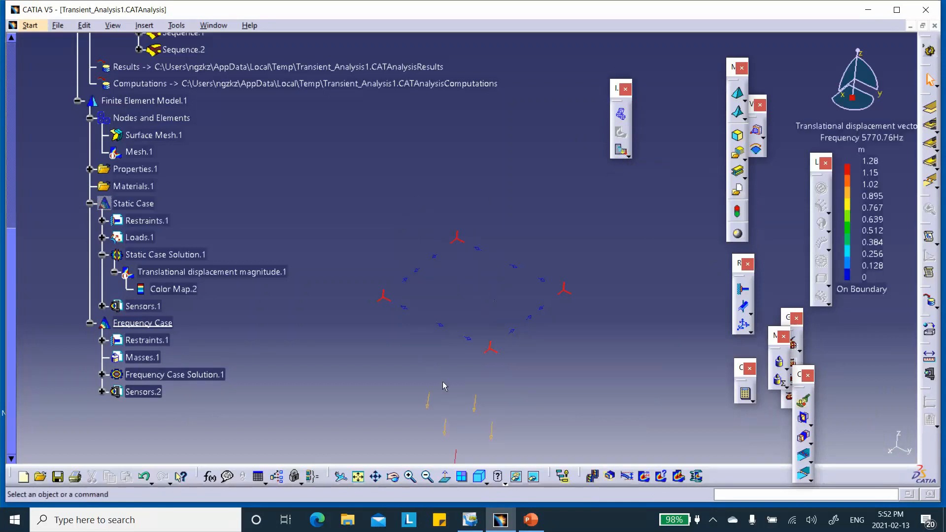
middle_click_drag(536, 371, 498, 212)
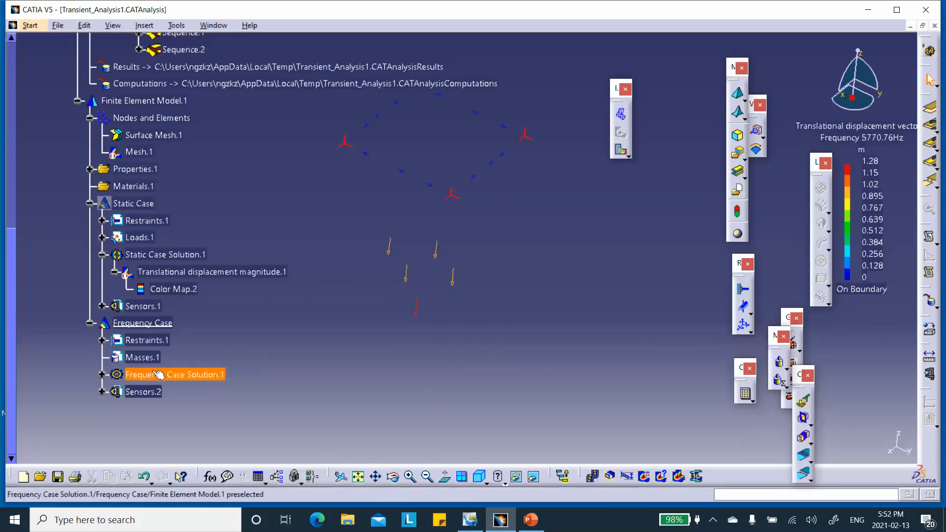
Change the frequency case's translational displacement image from vector symbols to the Average iso type
left_click(102, 376)
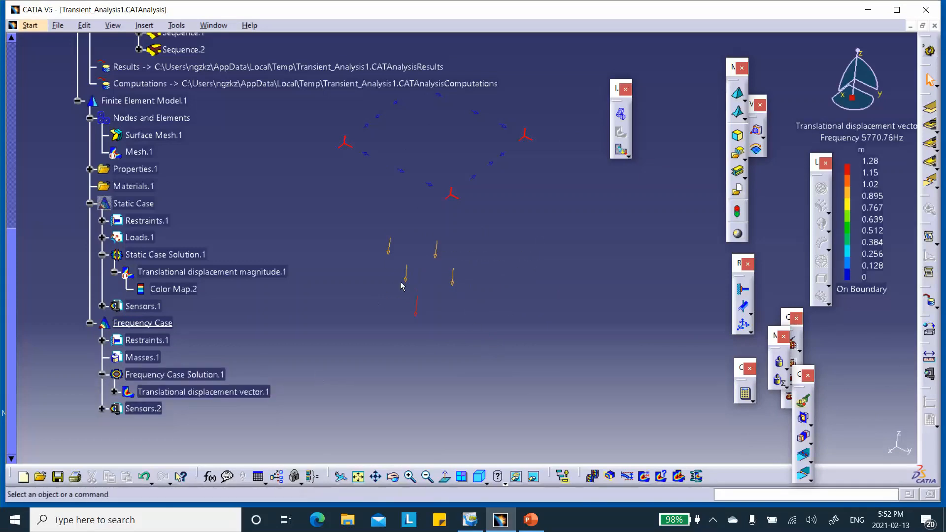
double_click(197, 391)
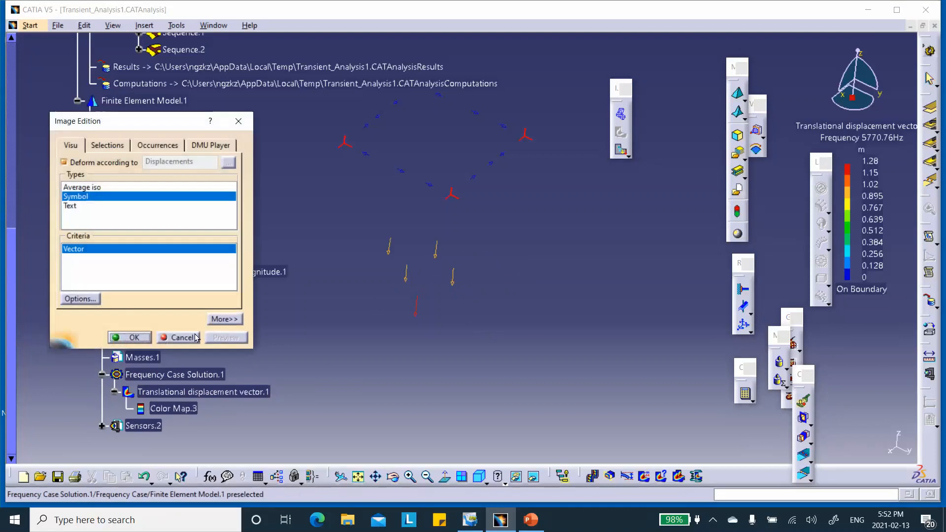
left_click(91, 188)
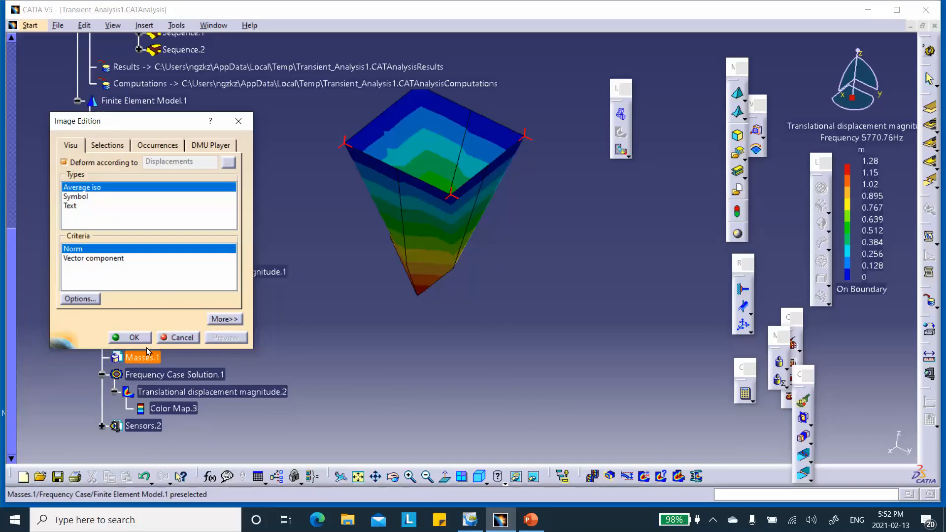
left_click(133, 338)
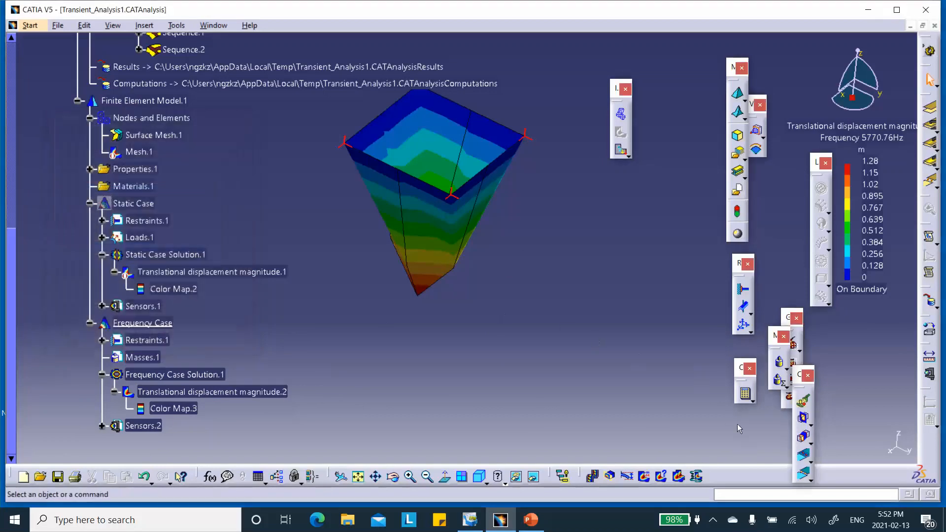
Lower the frequency displacement image's amplification scaling factor to about 0.07
left_click(627, 476)
left_click_drag(831, 399, 779, 400)
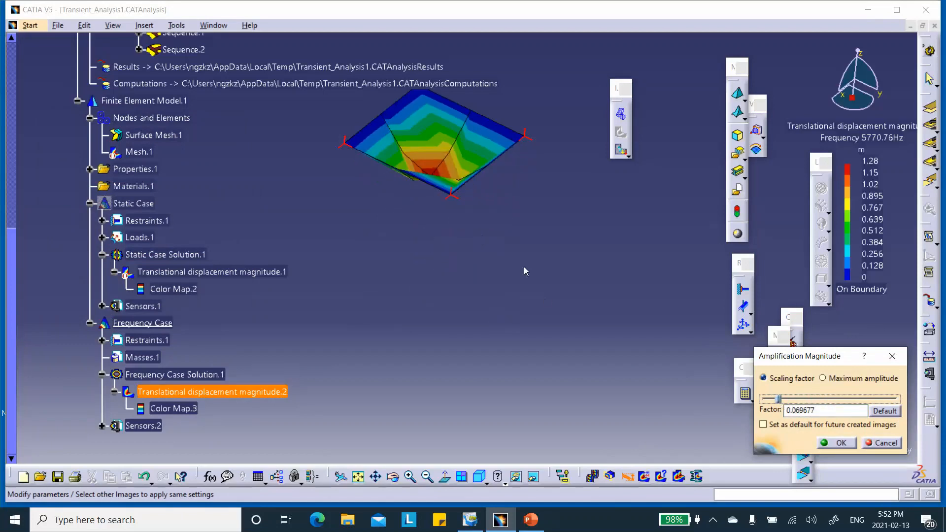
left_click(841, 443)
Step through the frequency displacement image's occurrences from mode 2 onward and apply mode 10
middle_click_drag(404, 282, 448, 179)
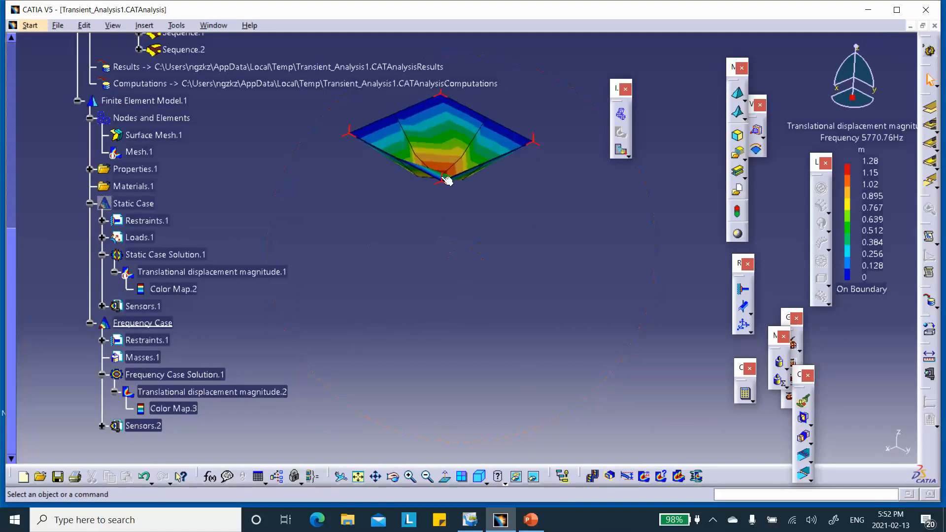
double_click(444, 132)
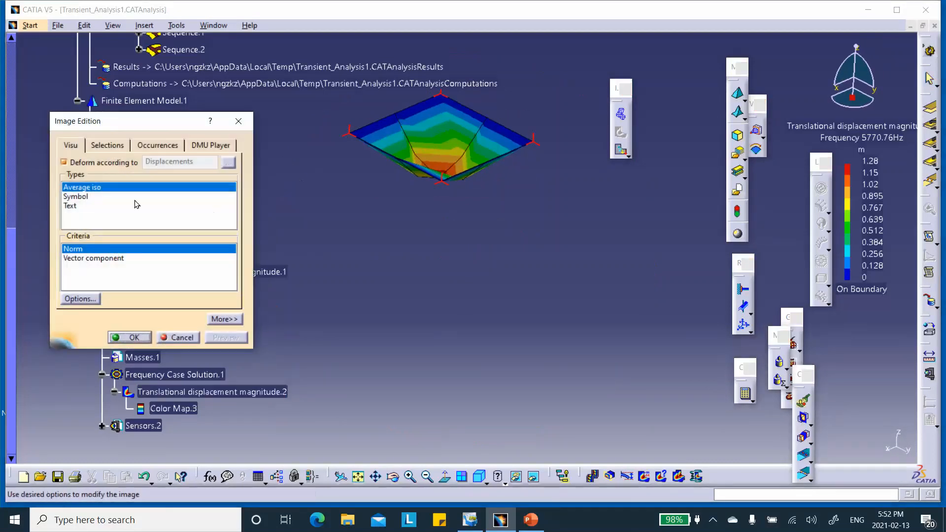
left_click(151, 144)
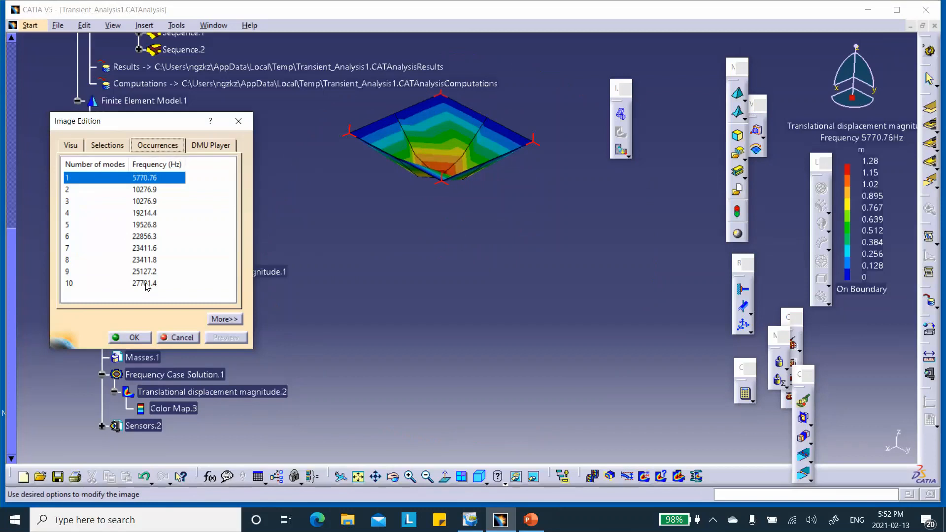
left_click(150, 190)
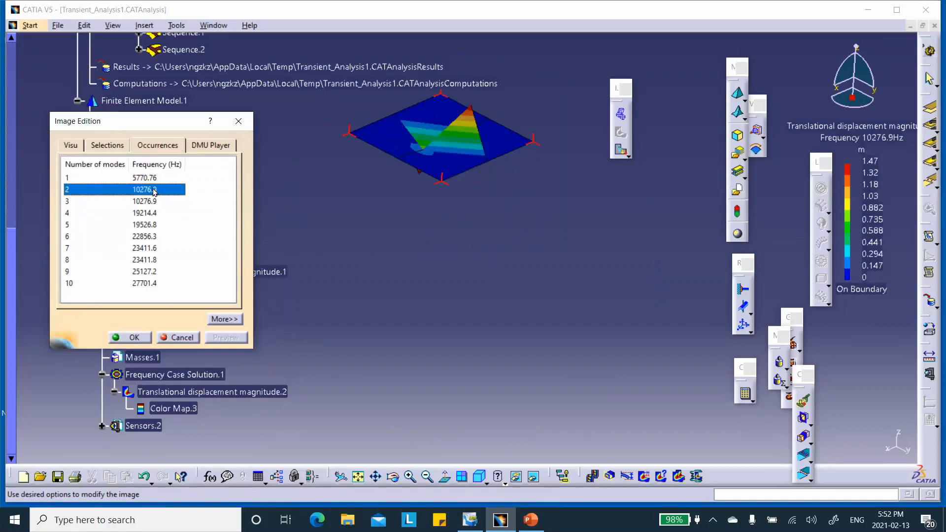
left_click(151, 205)
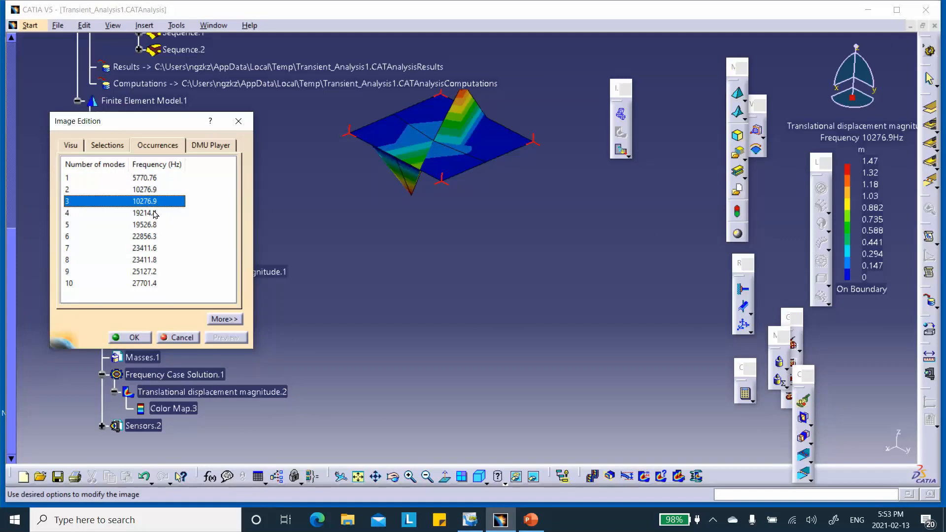
left_click(150, 215)
left_click(147, 238)
left_click(145, 260)
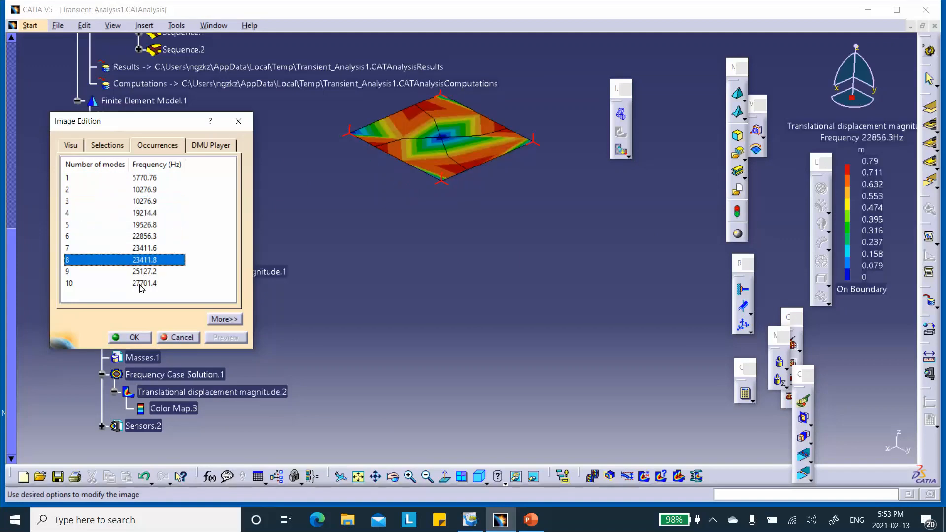
left_click(143, 283)
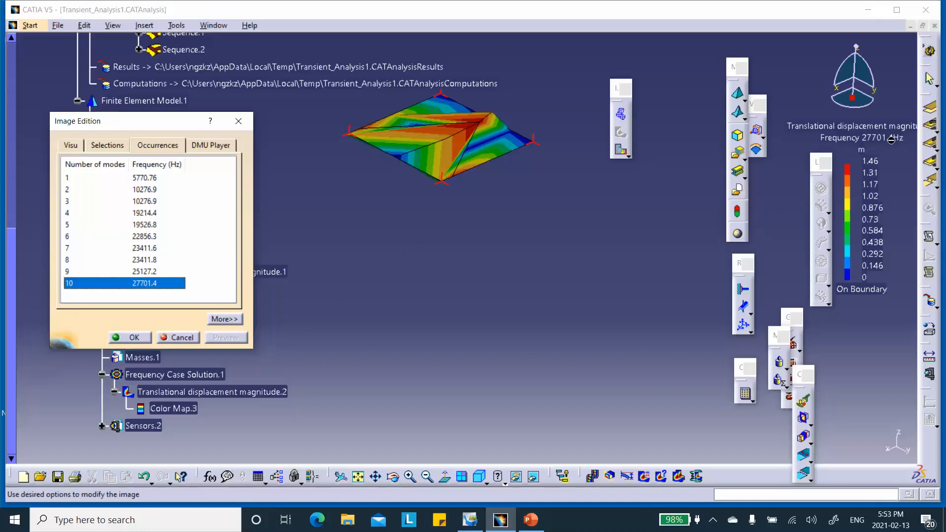
left_click(146, 336)
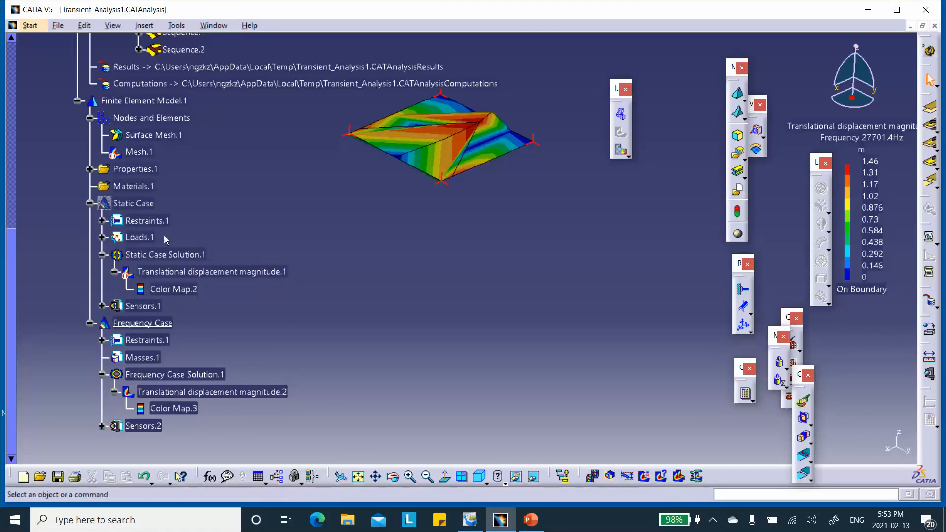
Save the analysis document
scroll(182, 193, "down", 5)
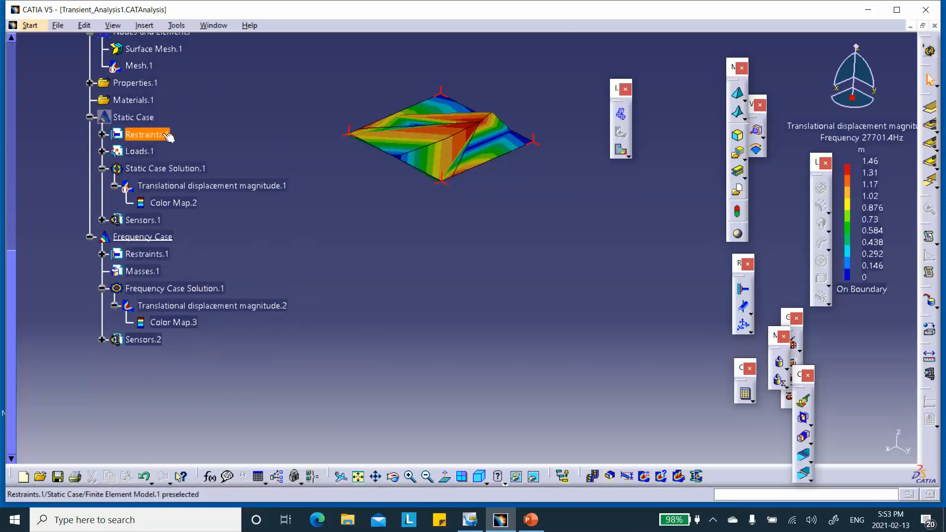
left_click(59, 478)
left_click(492, 290)
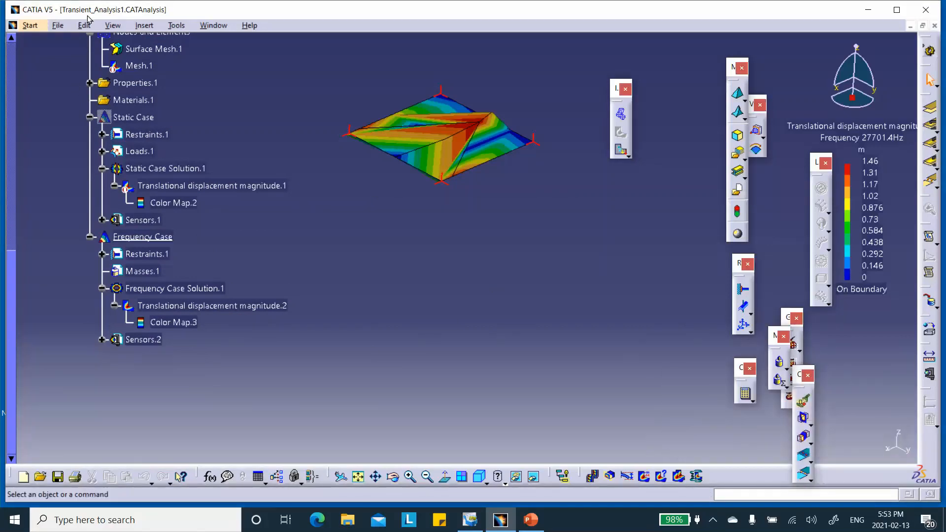
Add a Transient Dynamic Response Case referencing Frequency Case Solution.1 with a new load excitation, and expand the case in the tree
left_click(144, 25)
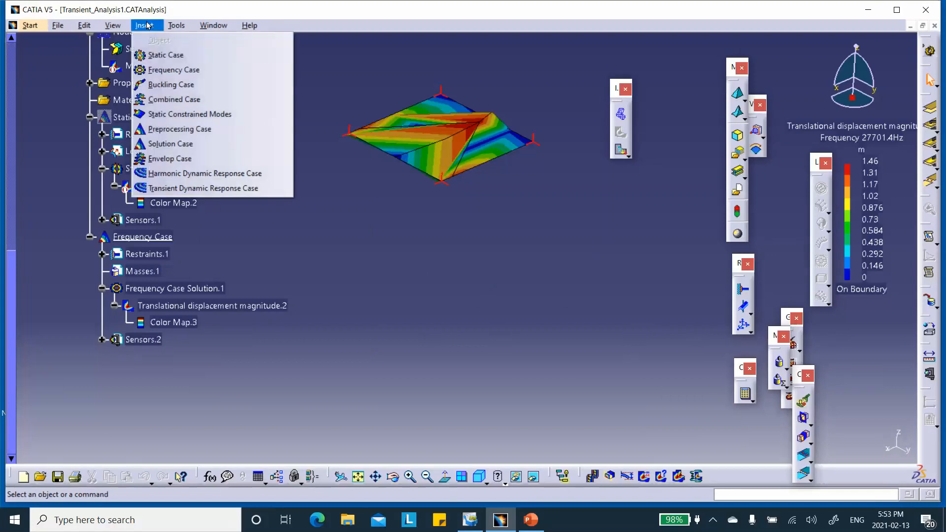
left_click(177, 189)
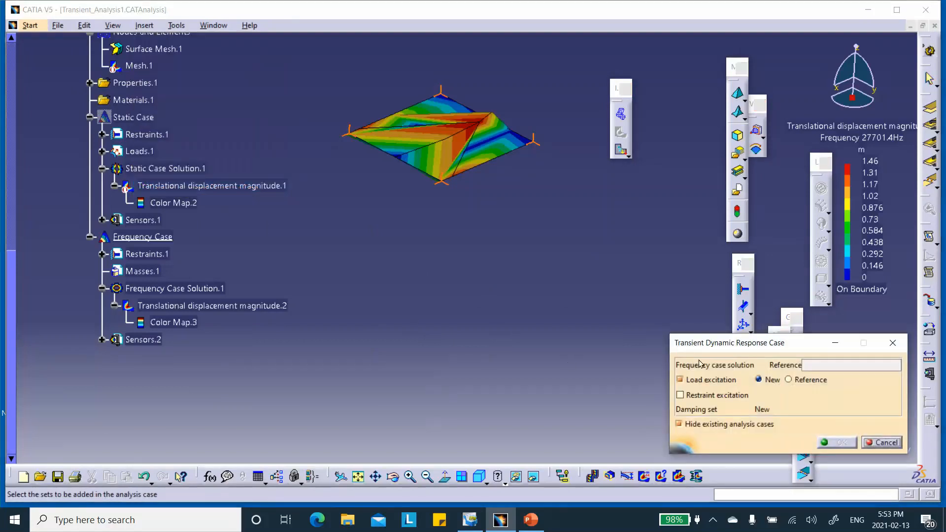
left_click_drag(711, 346, 549, 277)
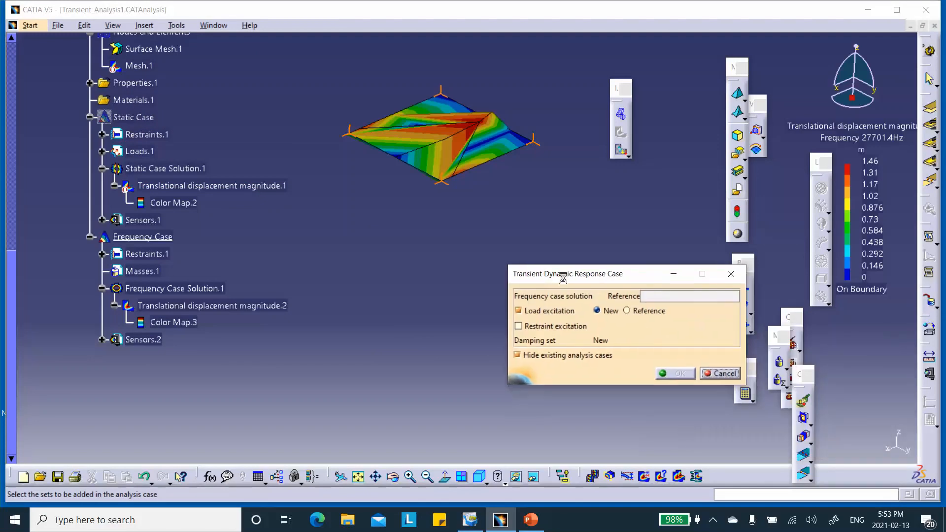
left_click(643, 296)
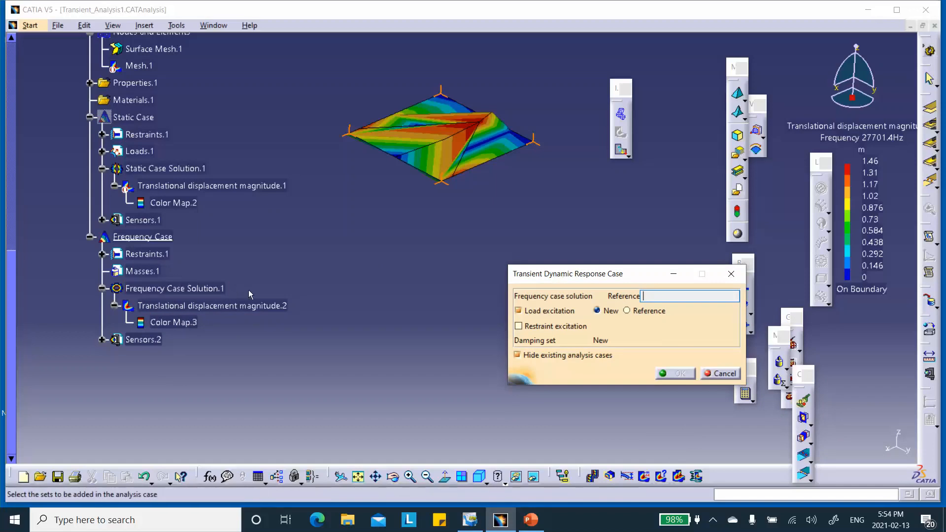
left_click(207, 295)
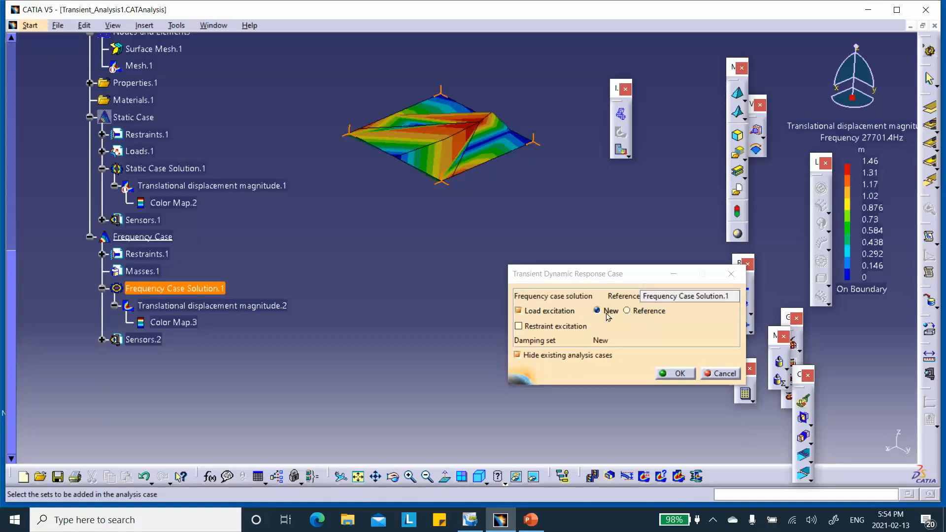
left_click(674, 372)
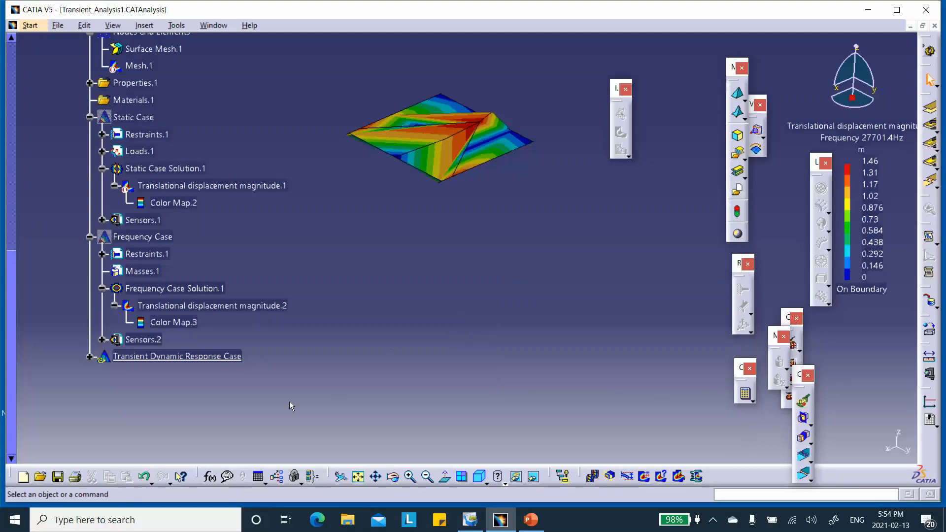
scroll(311, 298, "down", 3)
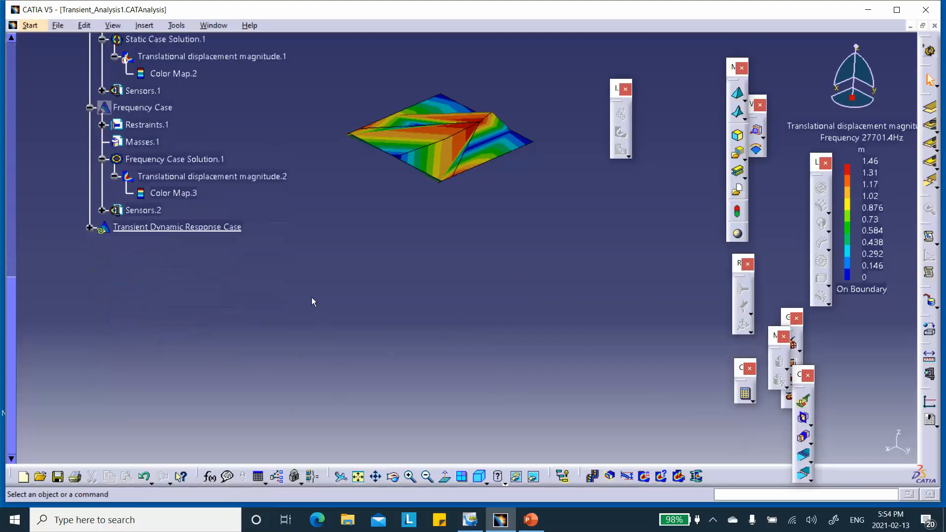
left_click(90, 228)
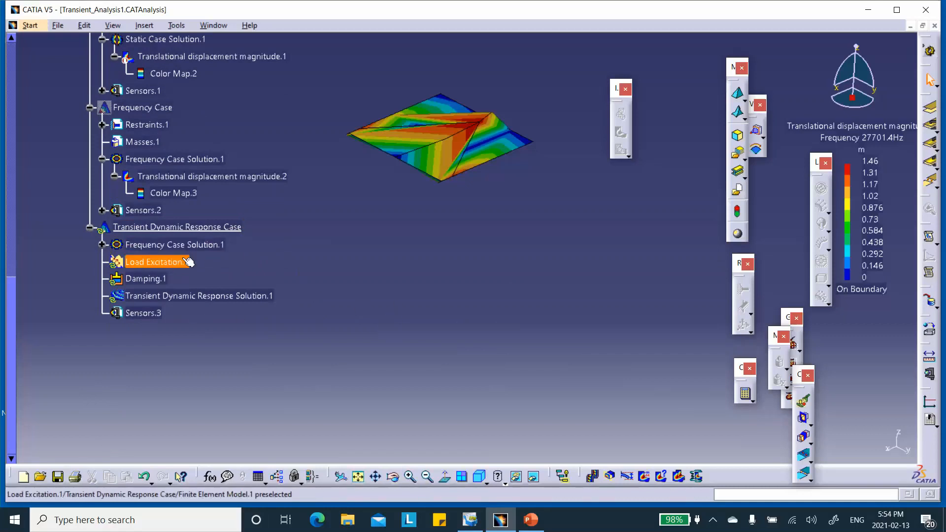
left_click(168, 262)
double_click(168, 262)
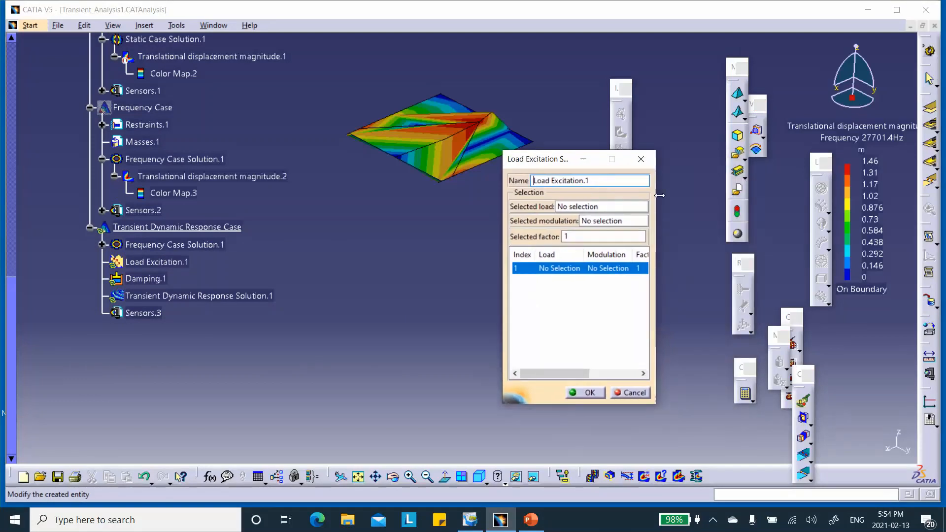
left_click_drag(656, 199, 776, 199)
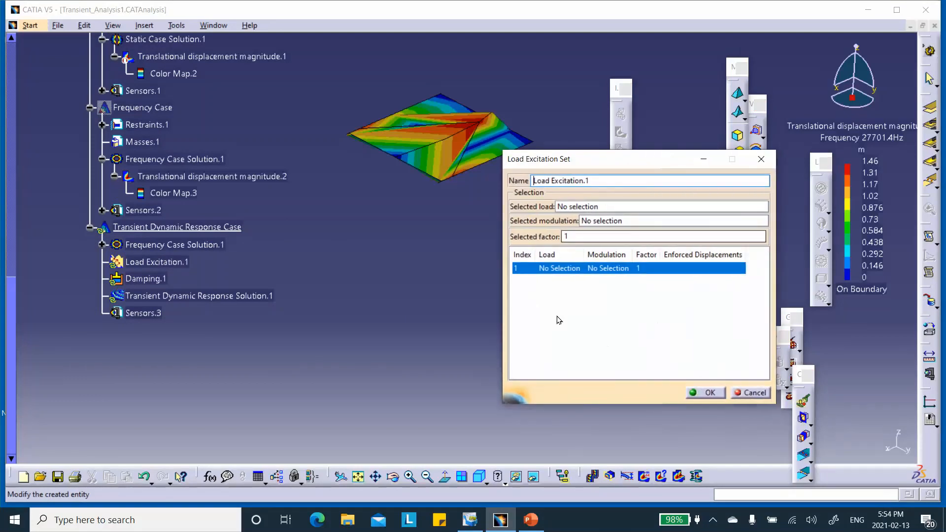
scroll(128, 148, "up", 2)
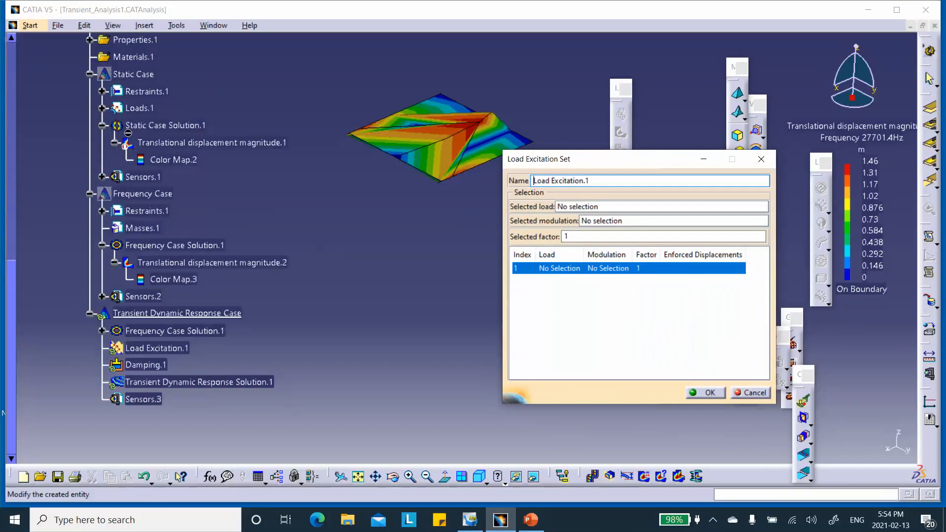
left_click(102, 108)
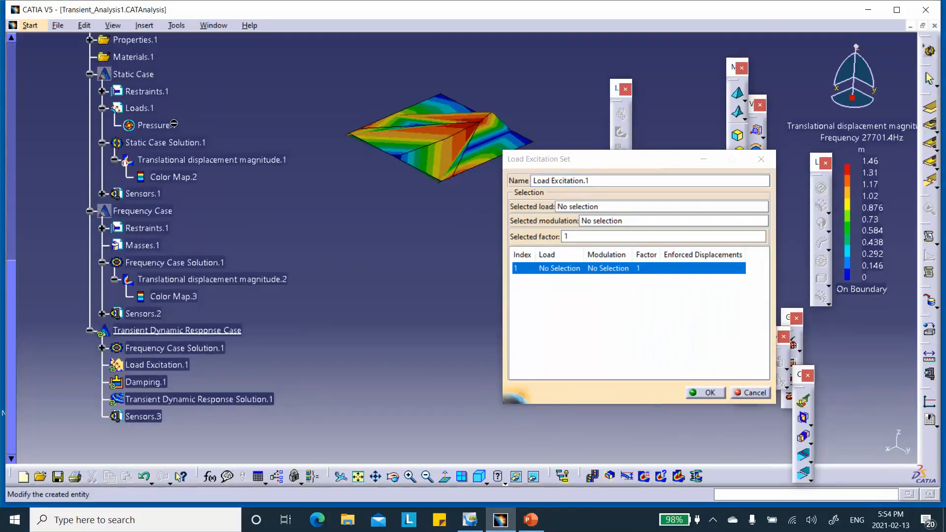
left_click(581, 208)
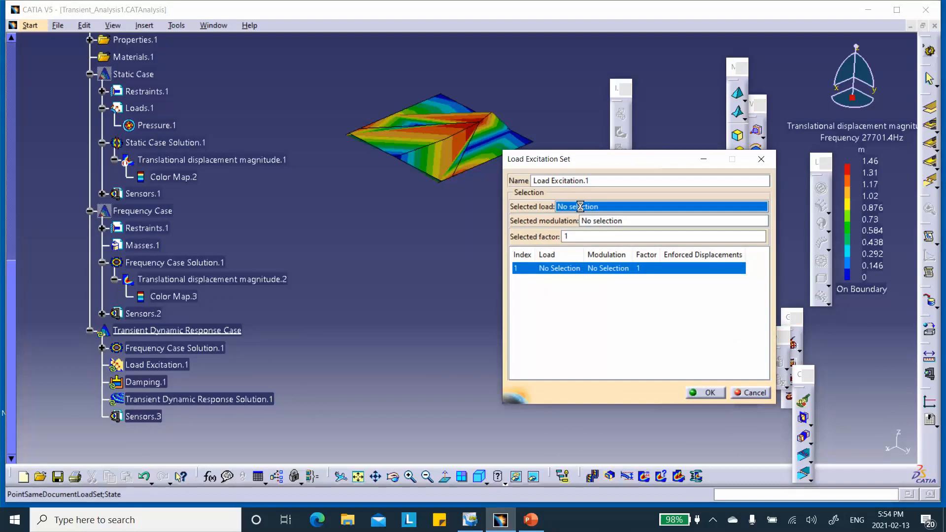
left_click(165, 126)
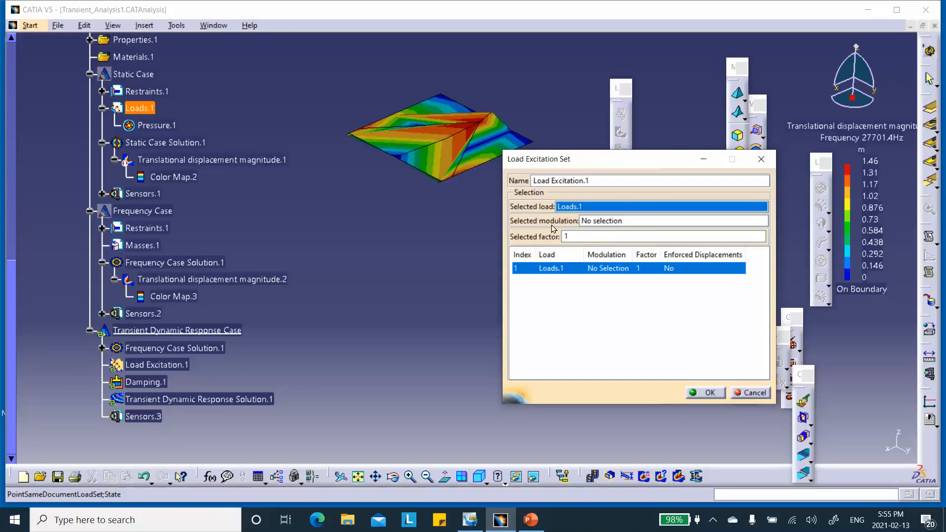
left_click(607, 223)
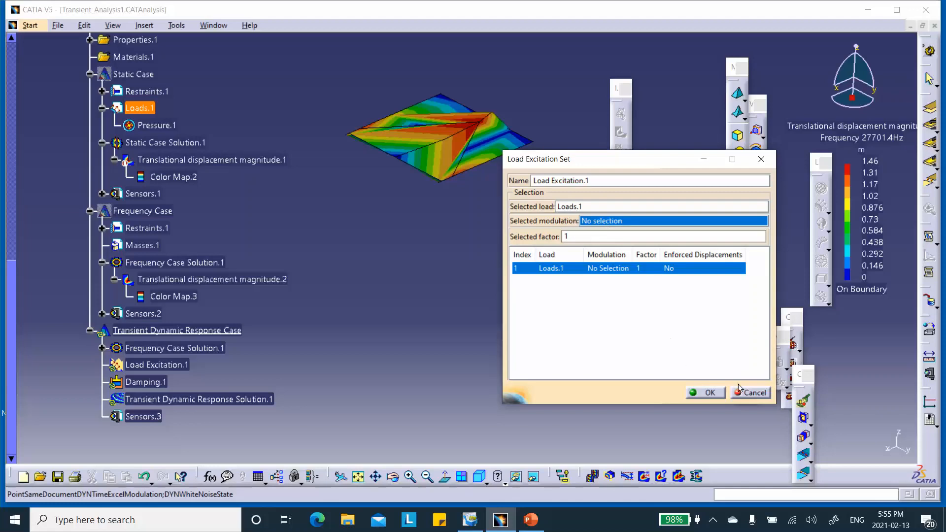
left_click(752, 394)
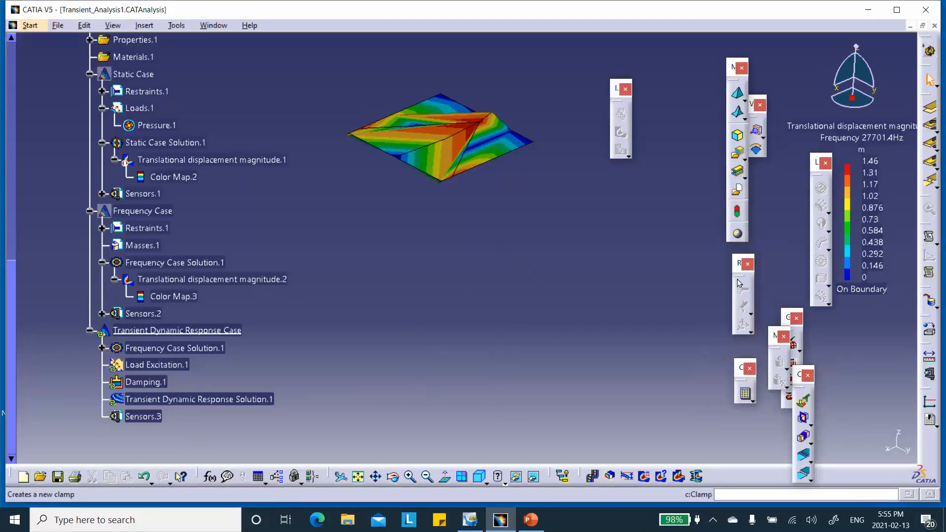
Insert a white noise modulation under its default name and expand the Modulations set to show it
left_click_drag(769, 356, 772, 299)
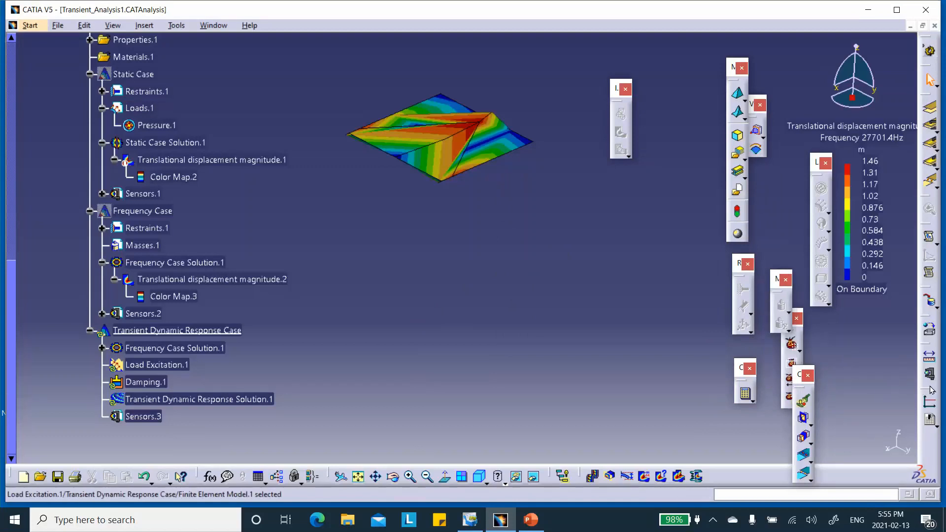
left_click_drag(928, 392, 525, 57)
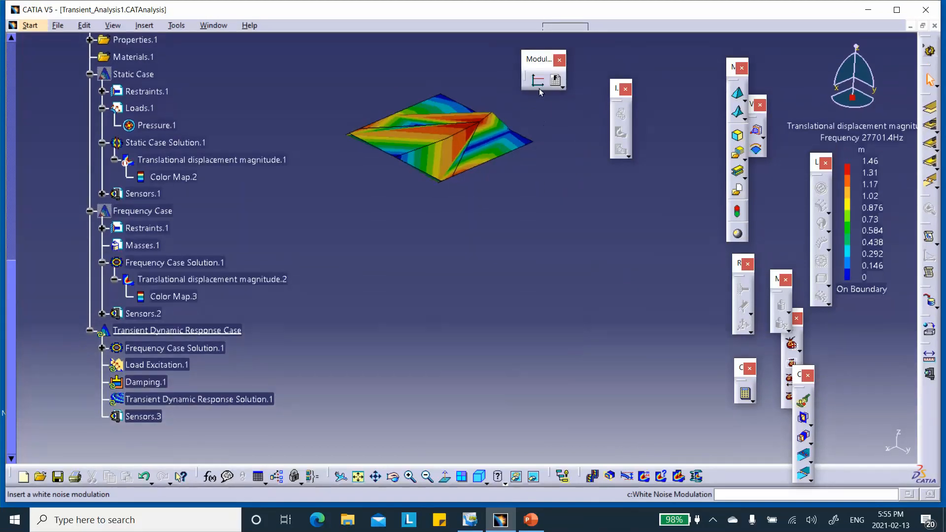
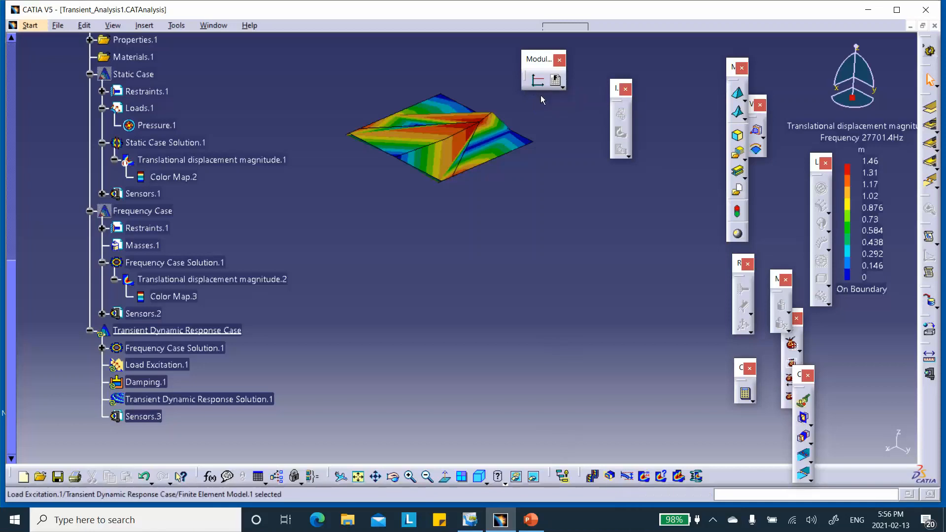
left_click(563, 87)
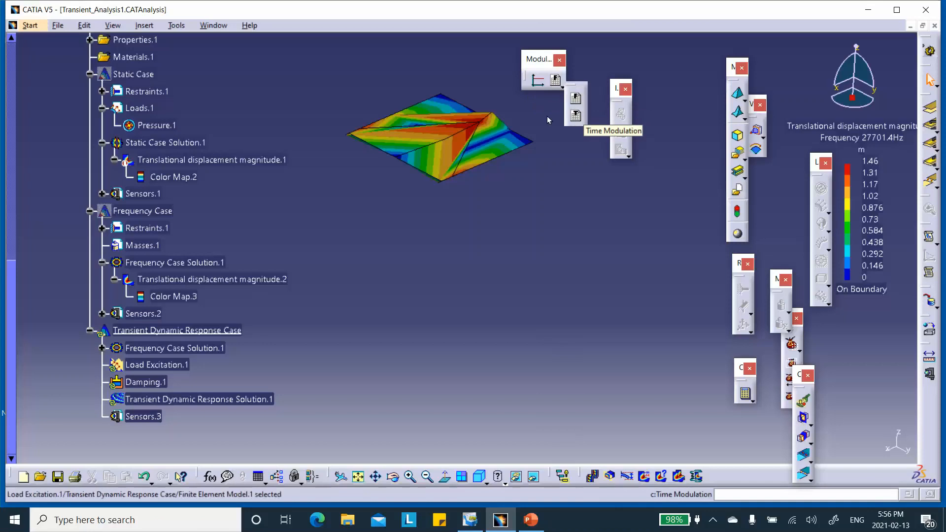
left_click(538, 82)
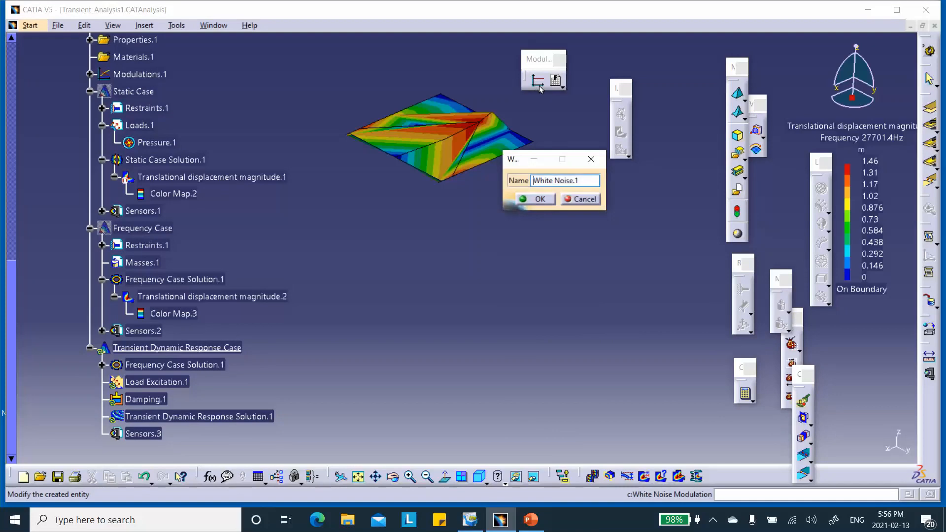
scroll(325, 206, "up", 3)
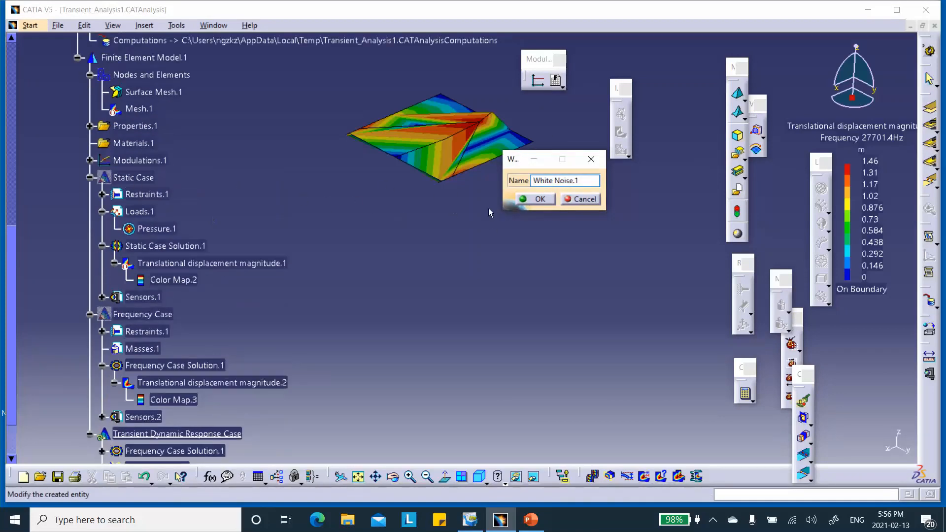
left_click(544, 200)
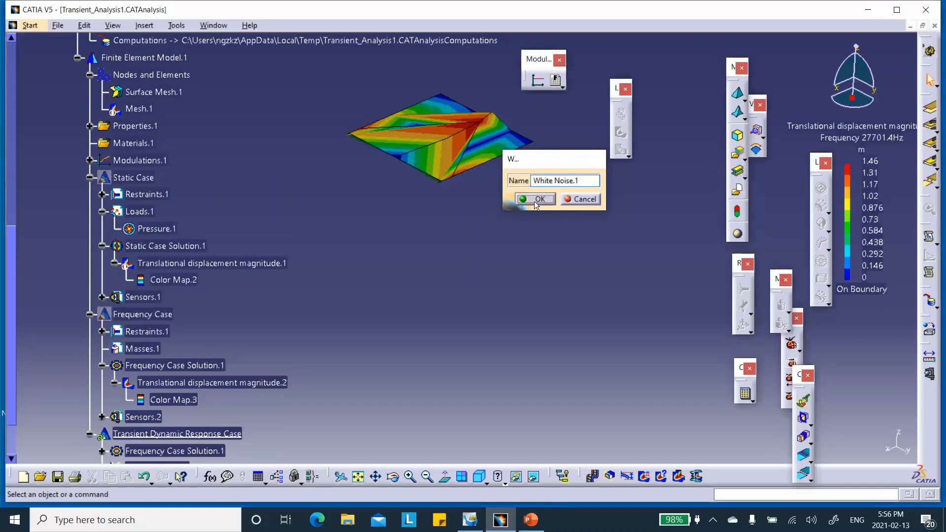
left_click(90, 160)
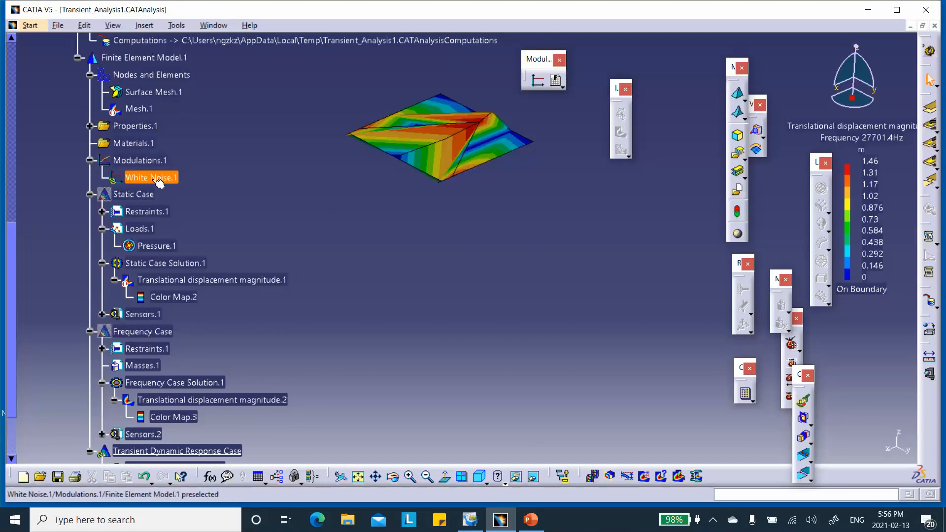
scroll(240, 173, "down", 3)
scroll(248, 140, "down", 2)
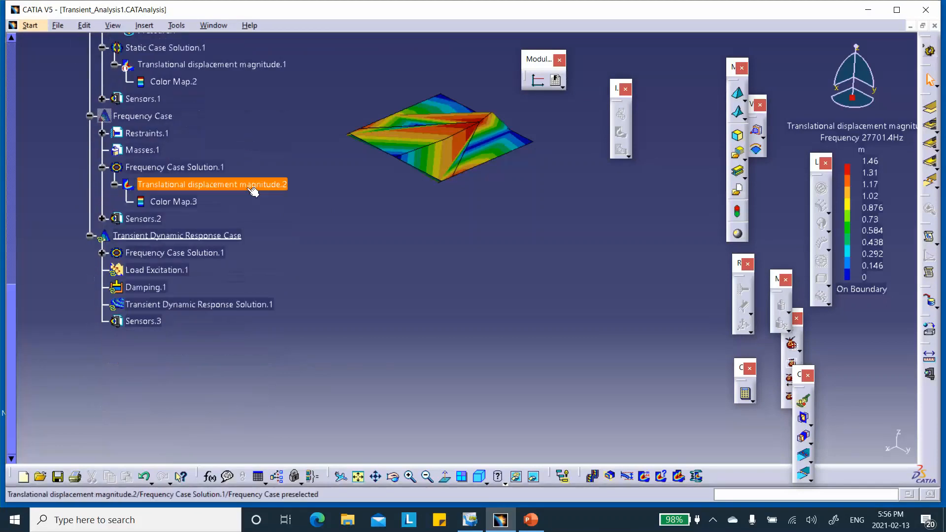
Edit Load Excitation.1 to use Loads.1 of the static case as its load and White Noise.1 as its modulation
double_click(167, 276)
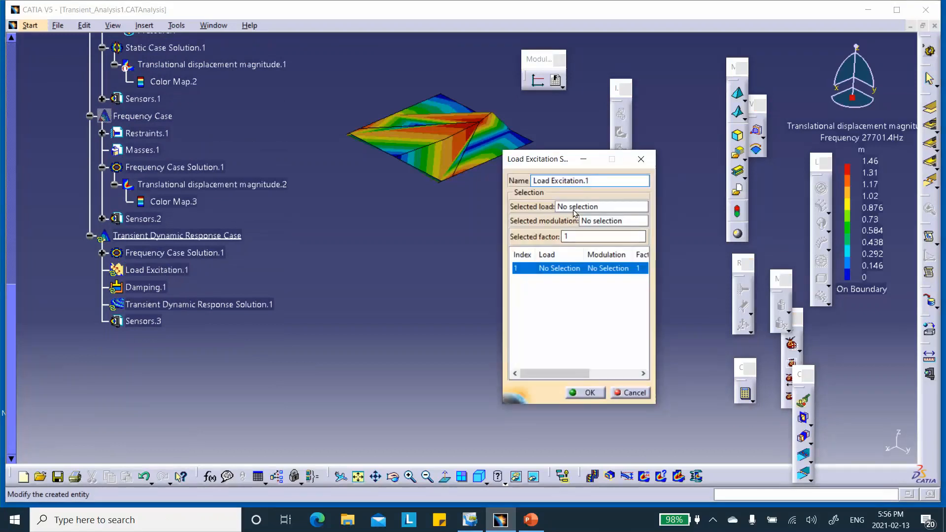
scroll(241, 151, "up", 2)
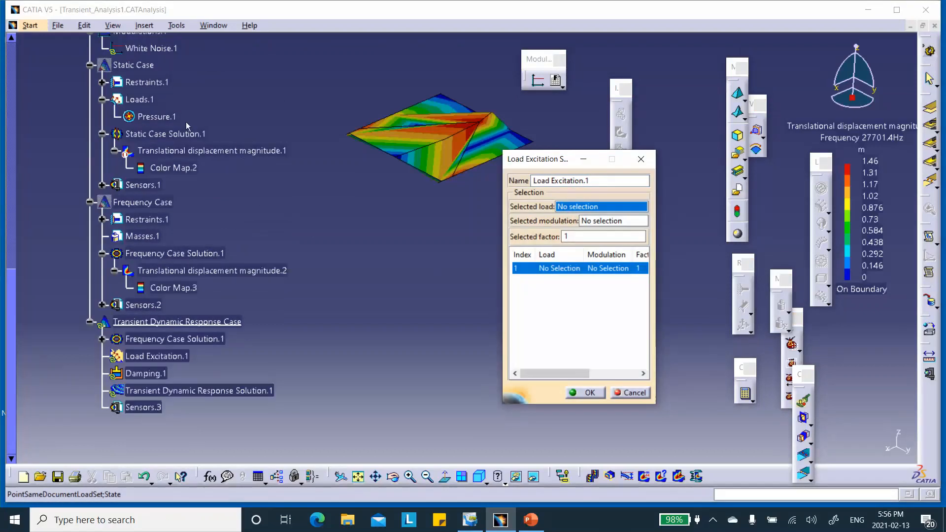
left_click(139, 99)
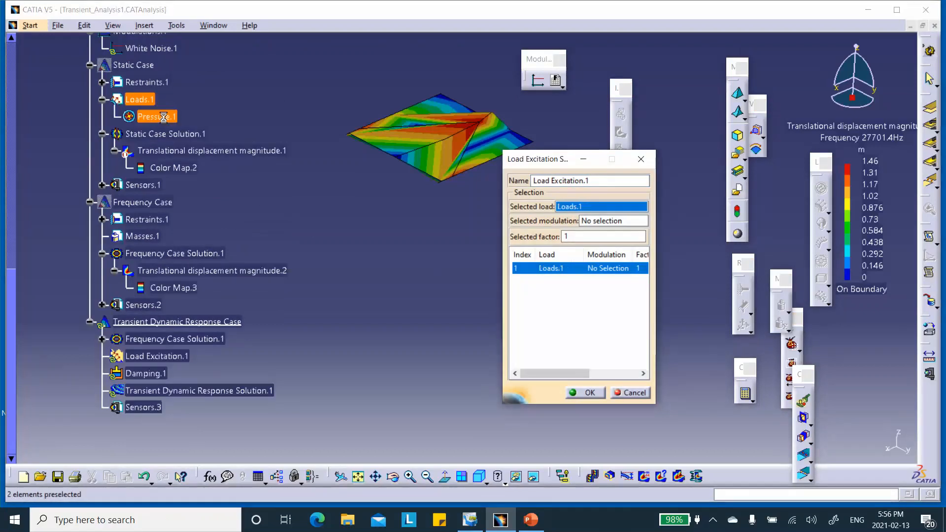
left_click(605, 221)
scroll(211, 86, "up", 1)
left_click(150, 91)
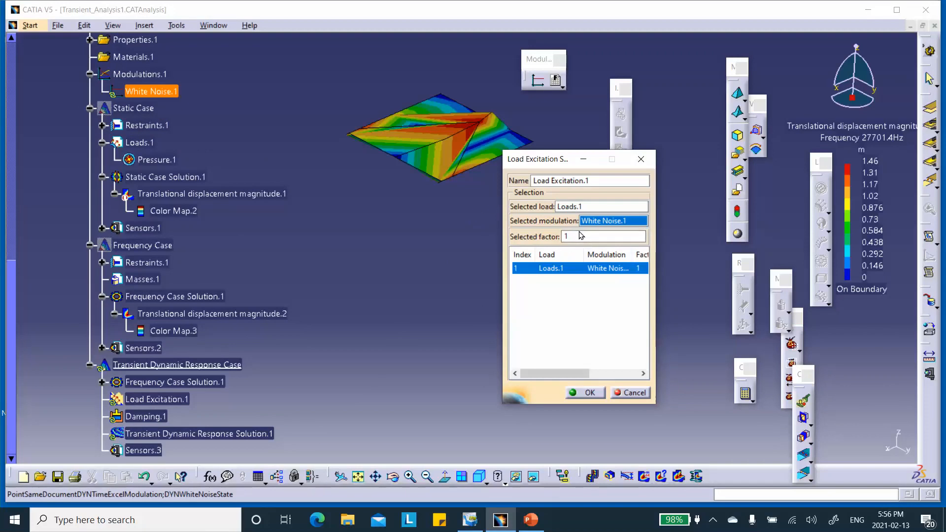
left_click(591, 393)
scroll(416, 285, "down", 3)
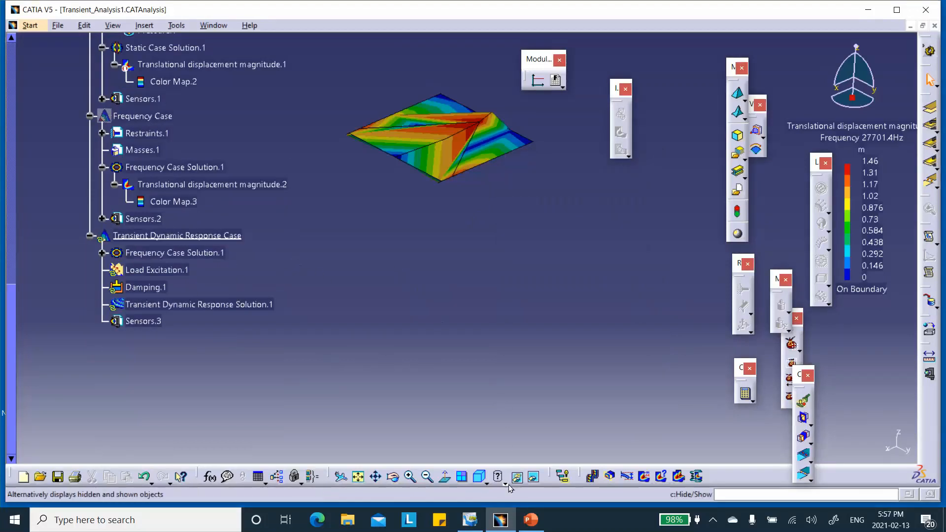
Switch to PowerPoint to review slide 5 outlining the analysis workflow, and return to the CATIA analysis
left_click(530, 520)
left_click(69, 316)
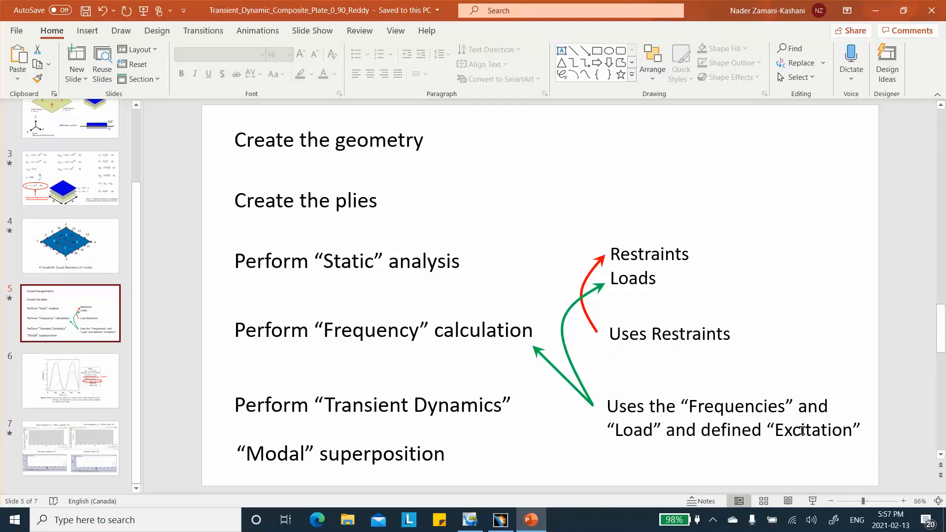
left_click(875, 10)
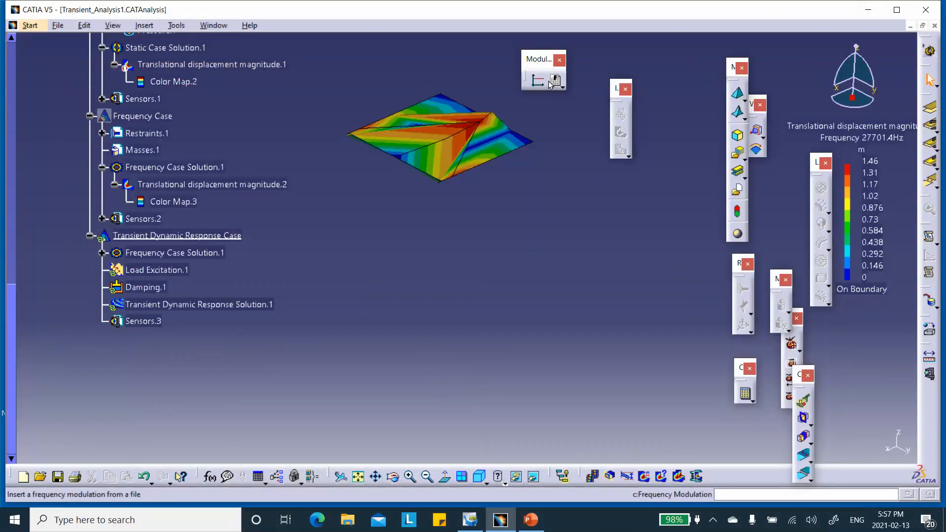
Compute all solutions of the analysis and accept the resource estimation
left_click(745, 393)
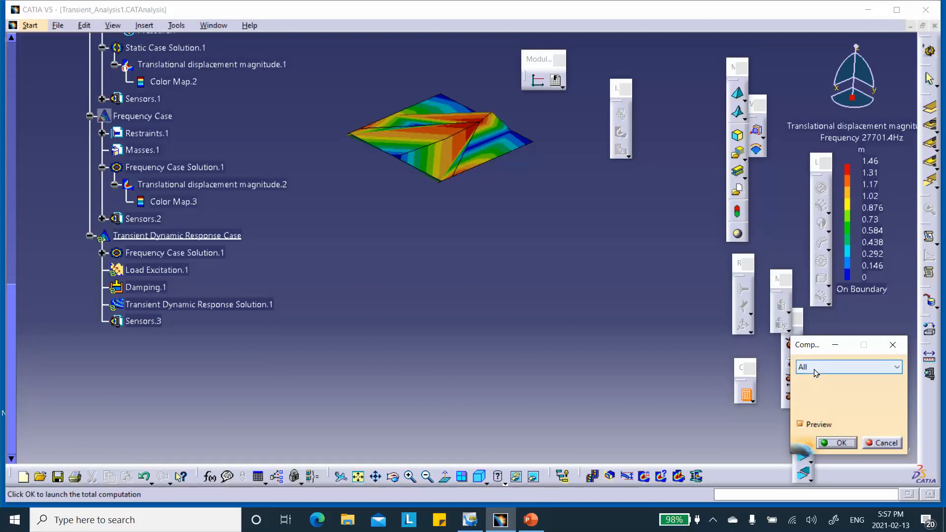
left_click(840, 443)
left_click(850, 443)
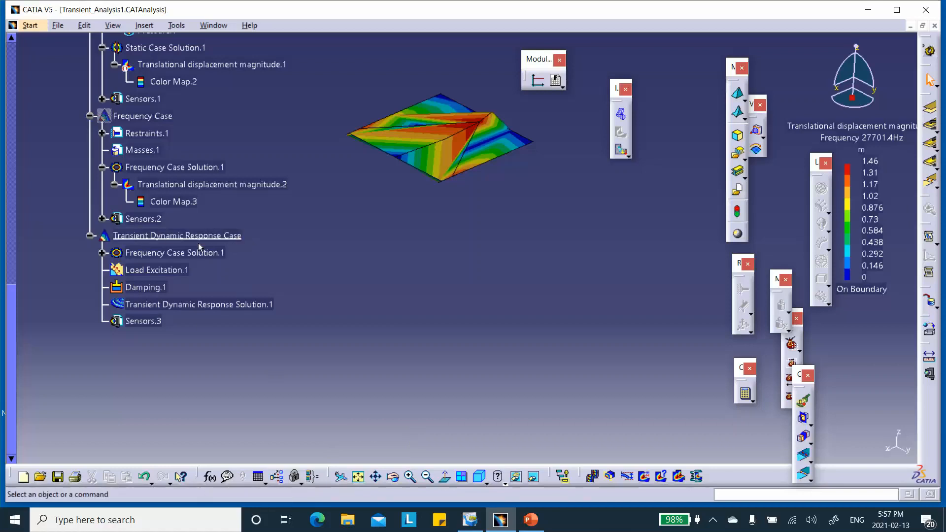
Edit Transient Dynamic Response Solution.1 and set its maximum sampling to 4e-004 s, keeping the minimum at 0 s
left_click(190, 307)
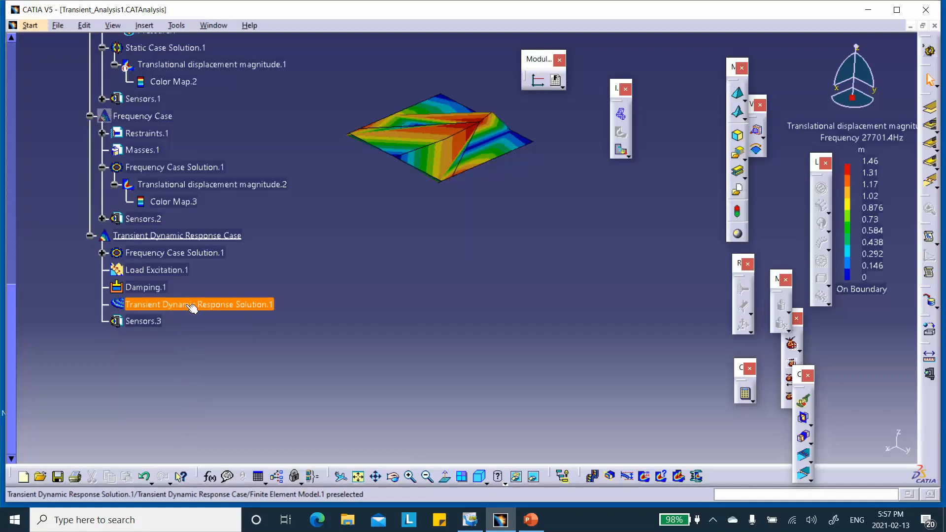
double_click(192, 307)
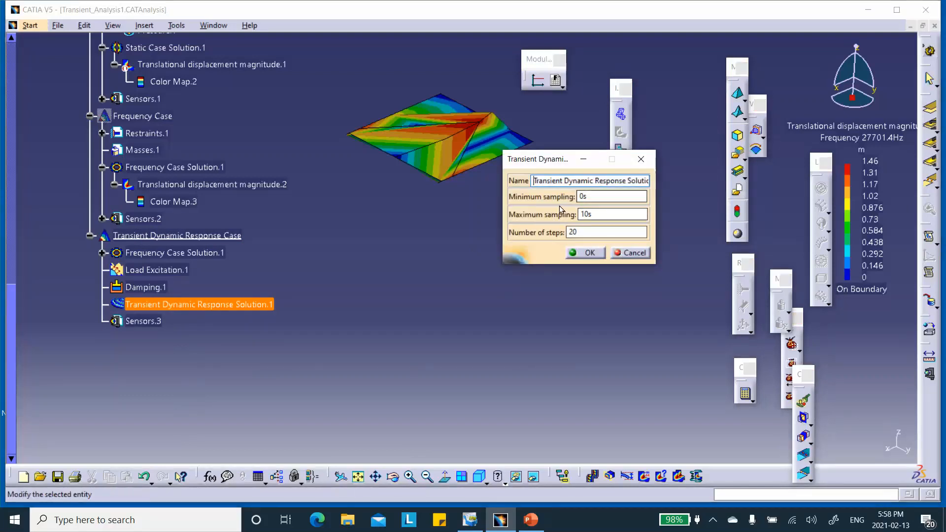
double_click(597, 211)
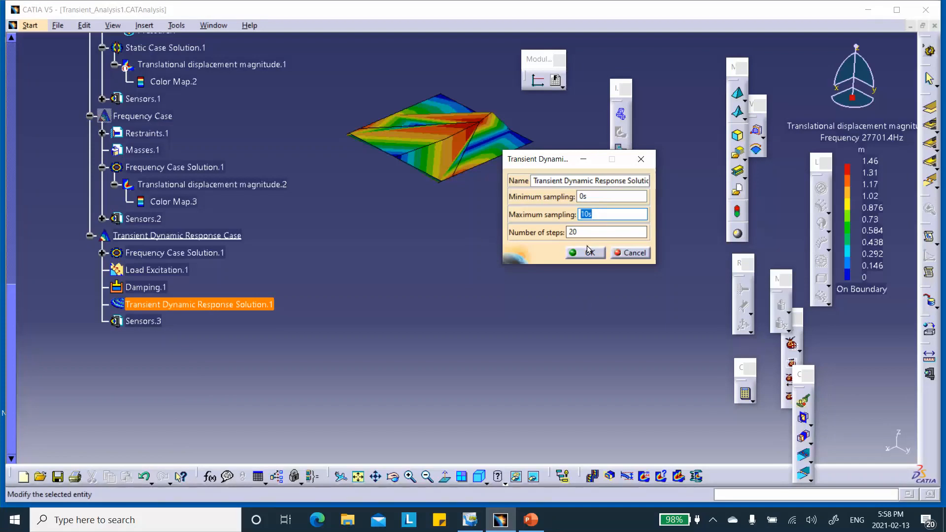
type("4e-004")
left_click(602, 196)
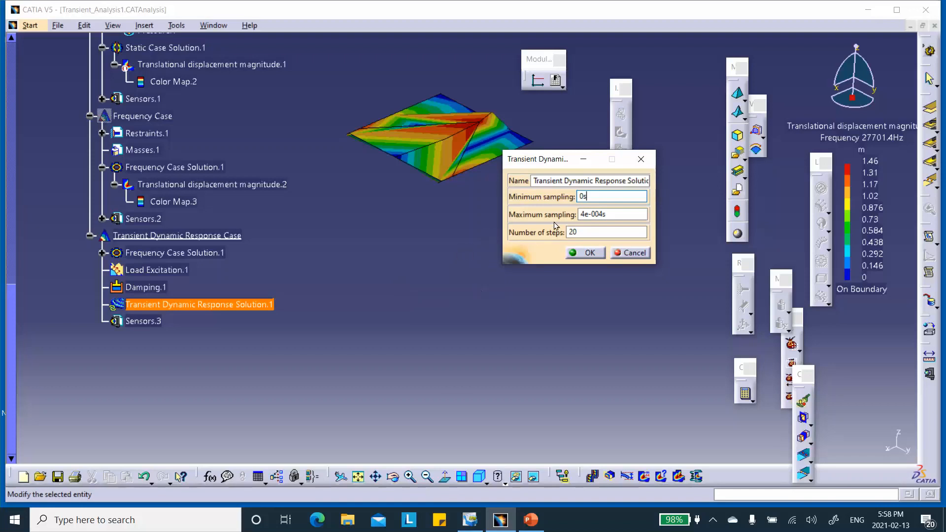
left_click(597, 215)
left_click(599, 230)
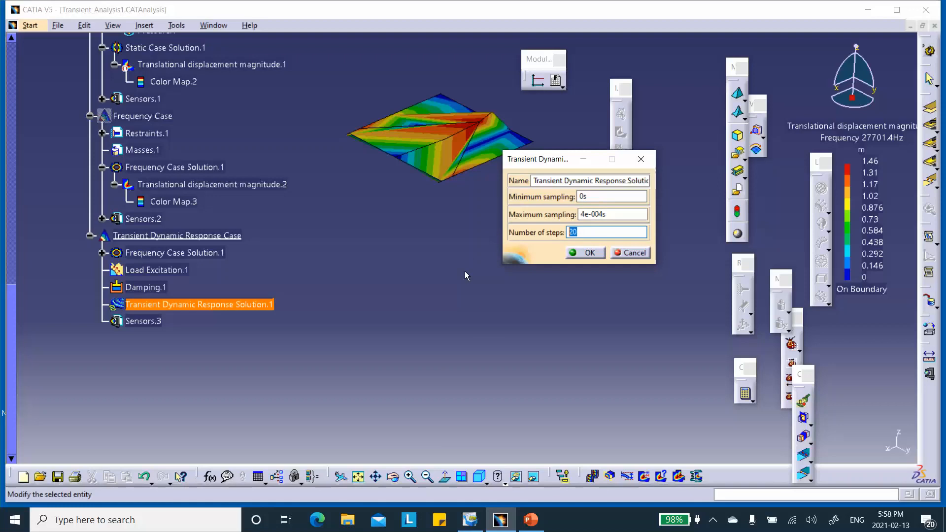
Switch to PowerPoint to review the displacement-time graphs on slide 7, and return to CATIA
left_click(531, 520)
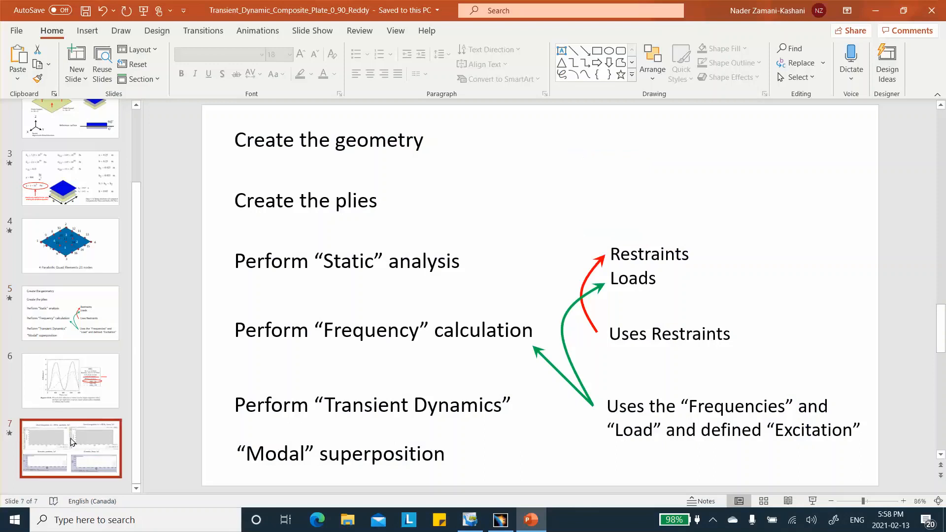
left_click(67, 448)
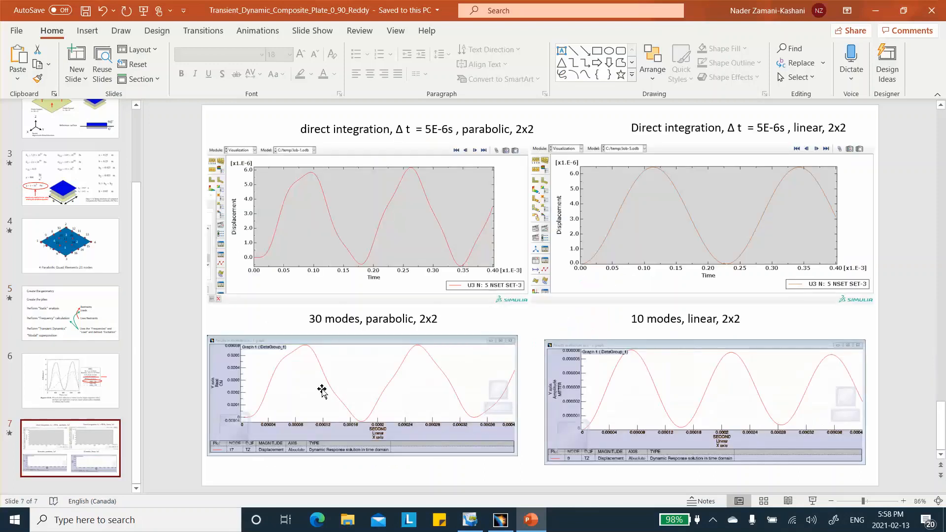
left_click(885, 12)
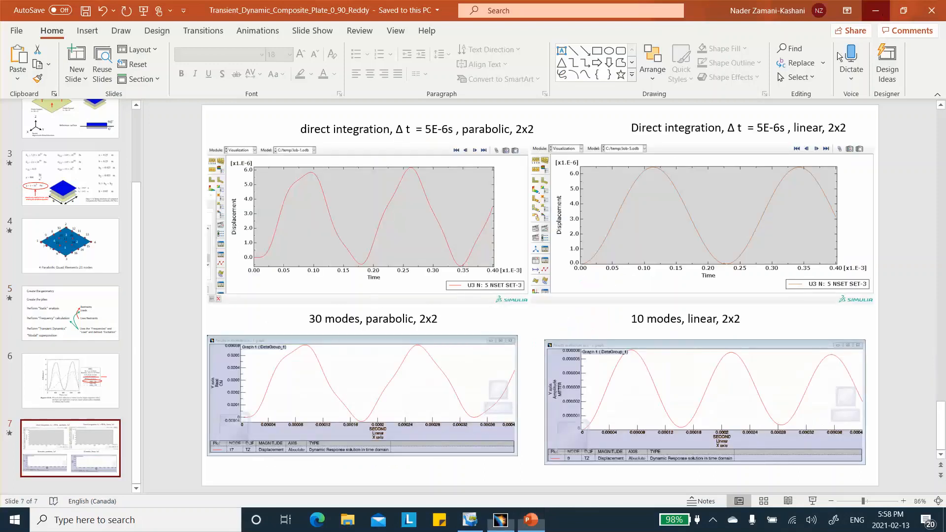
Set the transient solution's number of steps to 800 and apply the sampling settings
double_click(582, 231)
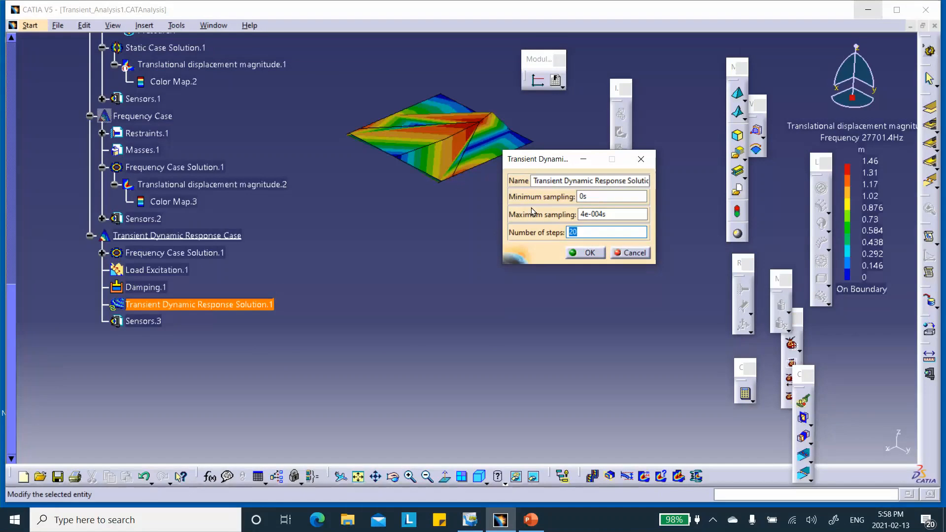
type("800")
left_click(585, 253)
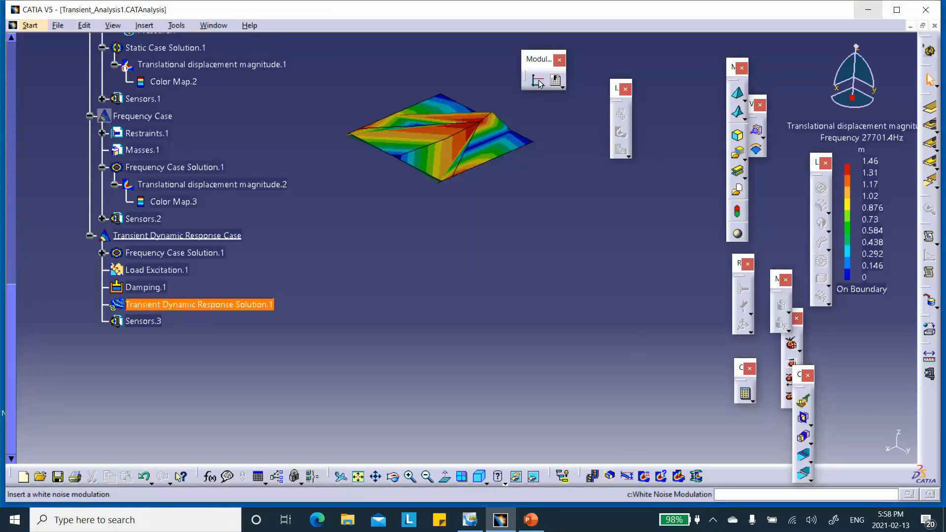
Recompute the analysis with the scope changed from the selected case solution to All, and continue past the resource estimation
left_click(746, 394)
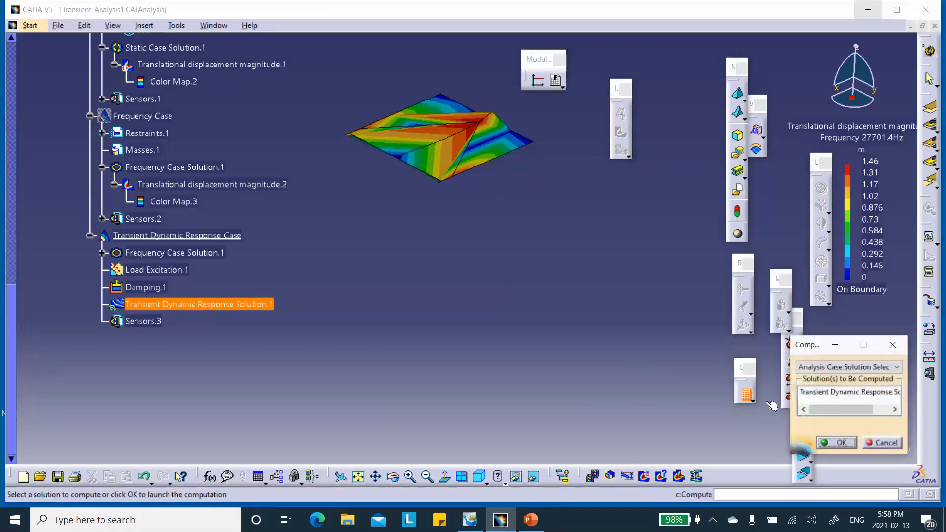
left_click(891, 370)
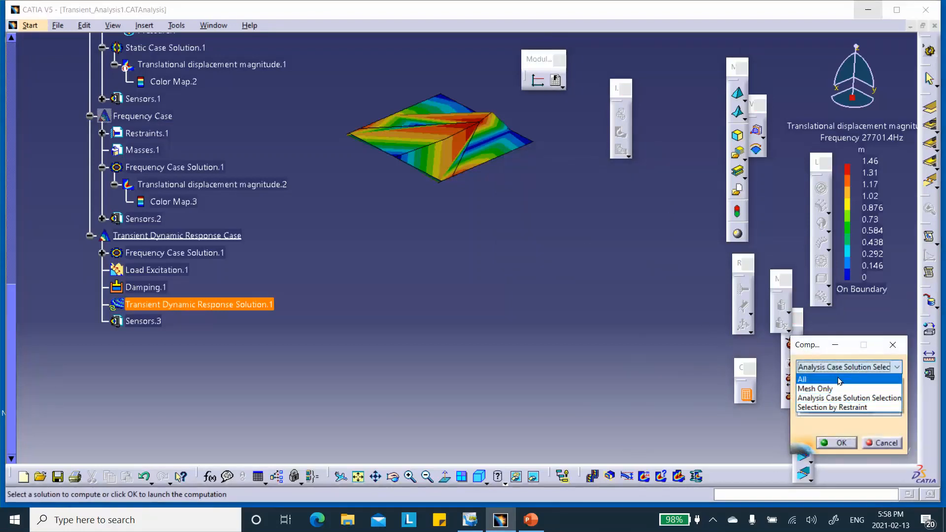
left_click(839, 380)
left_click(844, 440)
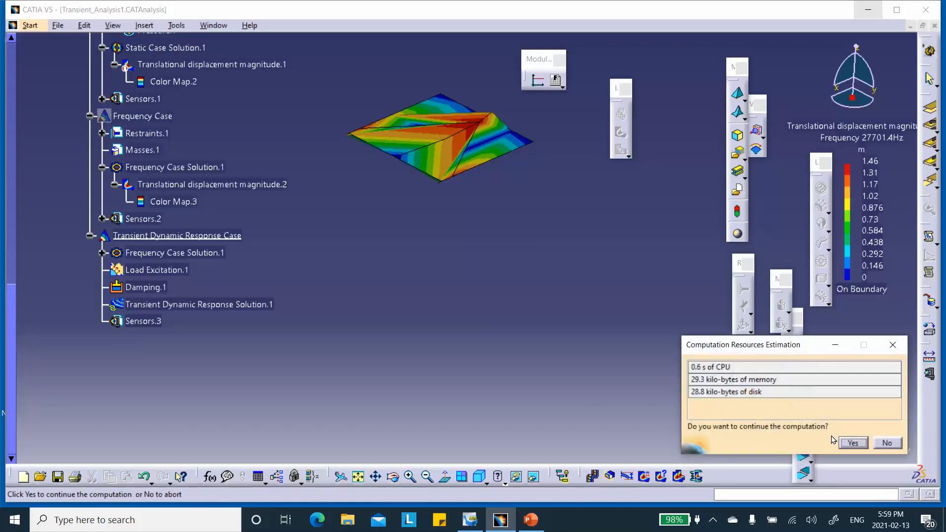
left_click(854, 443)
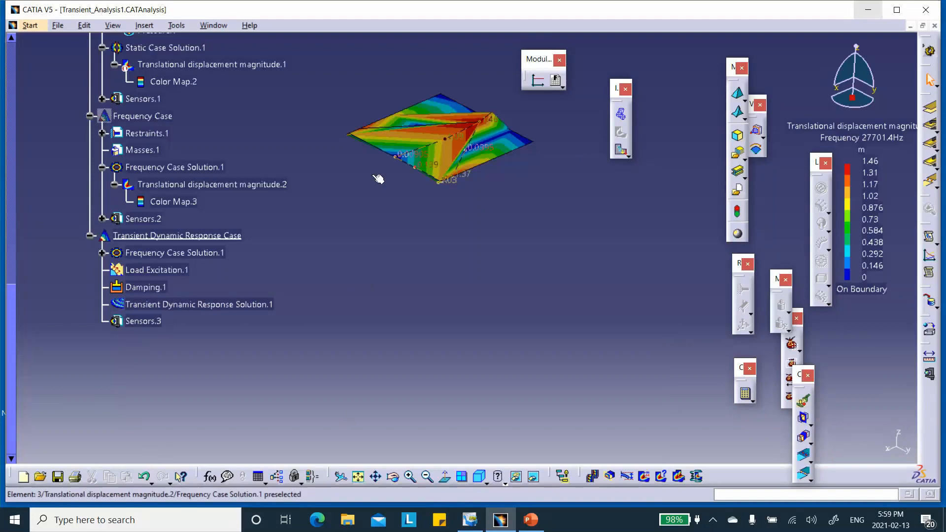
Deactivate the frequency case's displacement image and generate a displacement image for the transient dynamic response solution
right_click(206, 184)
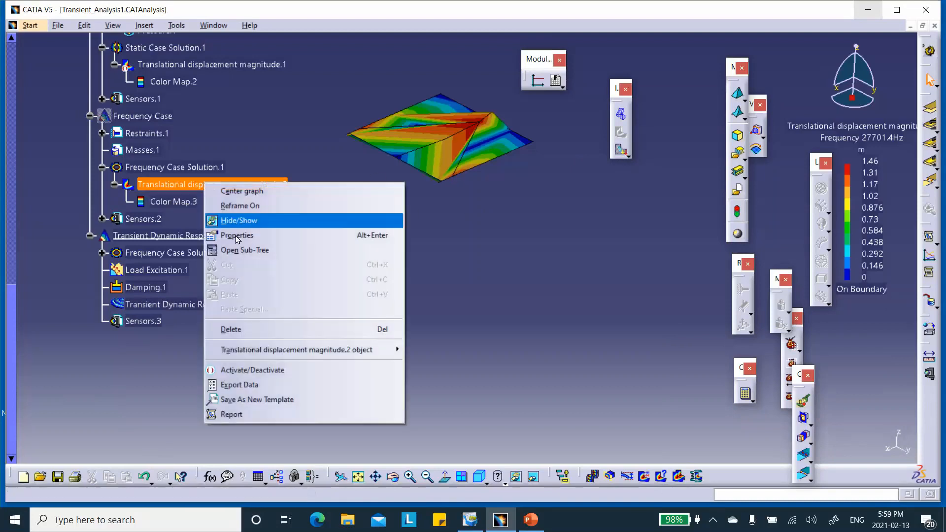
left_click(249, 370)
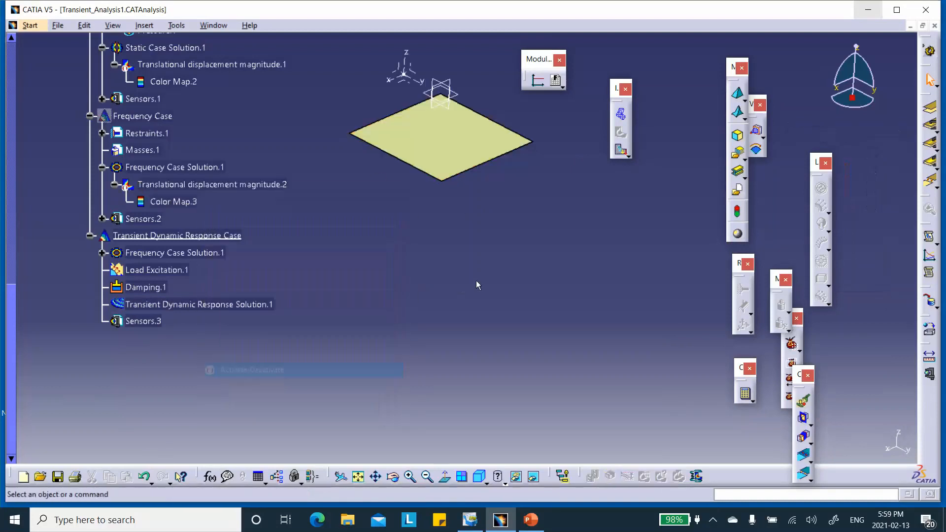
left_click(621, 151)
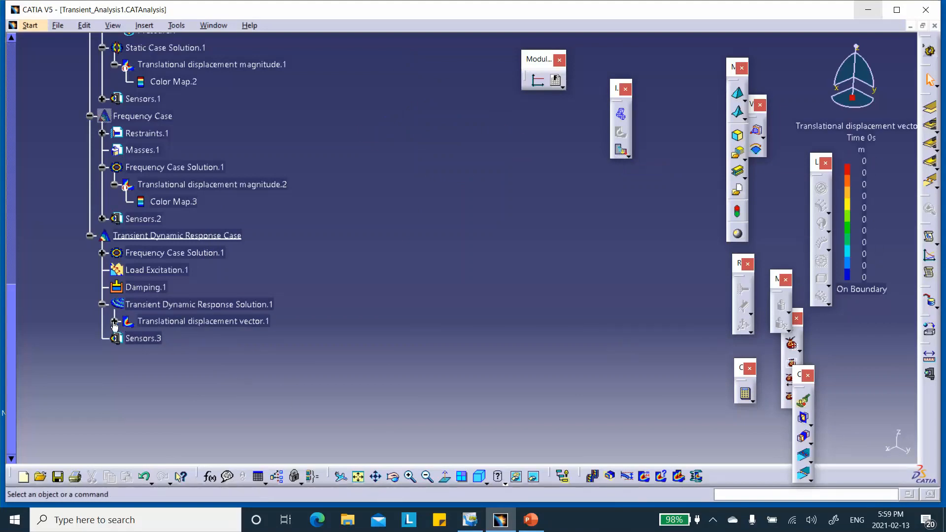
left_click(115, 321)
Edit the transient displacement image to show occurrence 2 at 5e-007 s, with Average iso as its visualization type
double_click(192, 321)
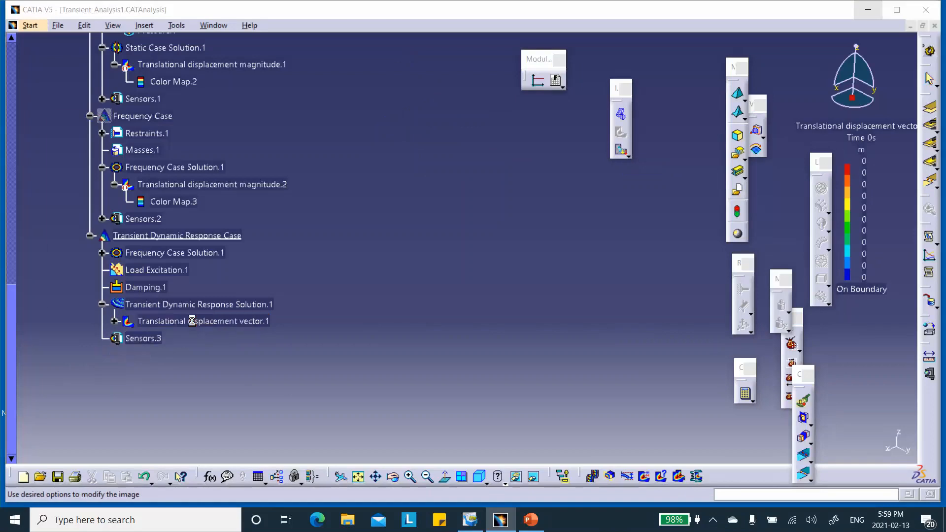
left_click(165, 149)
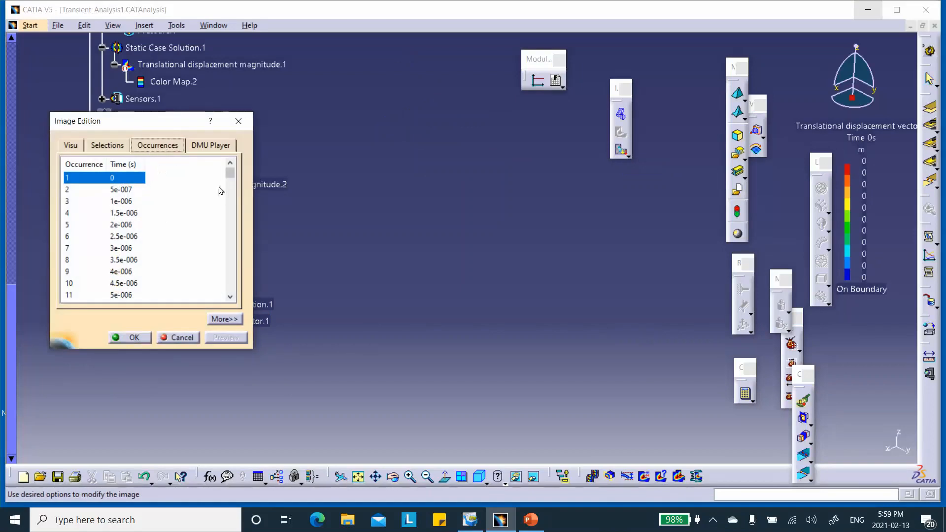
left_click(232, 174)
left_click_drag(231, 176, 155, 182)
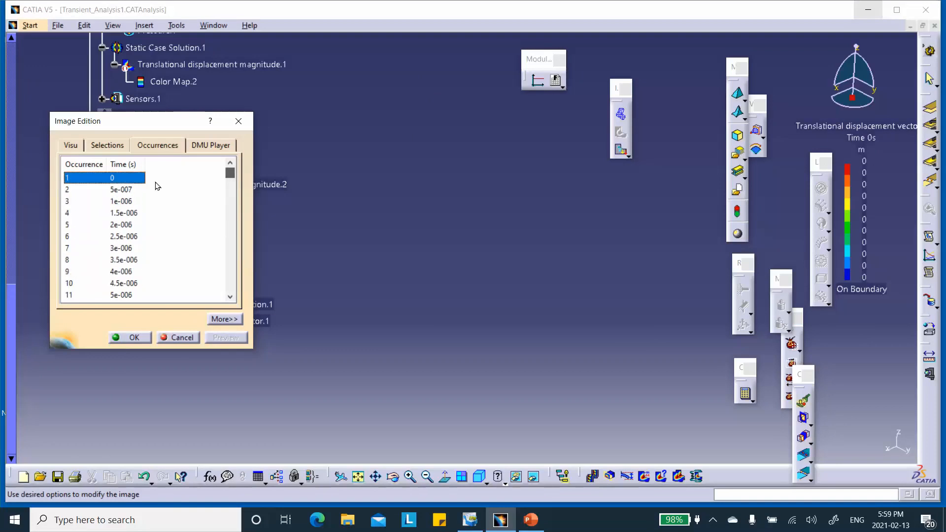
left_click(122, 192)
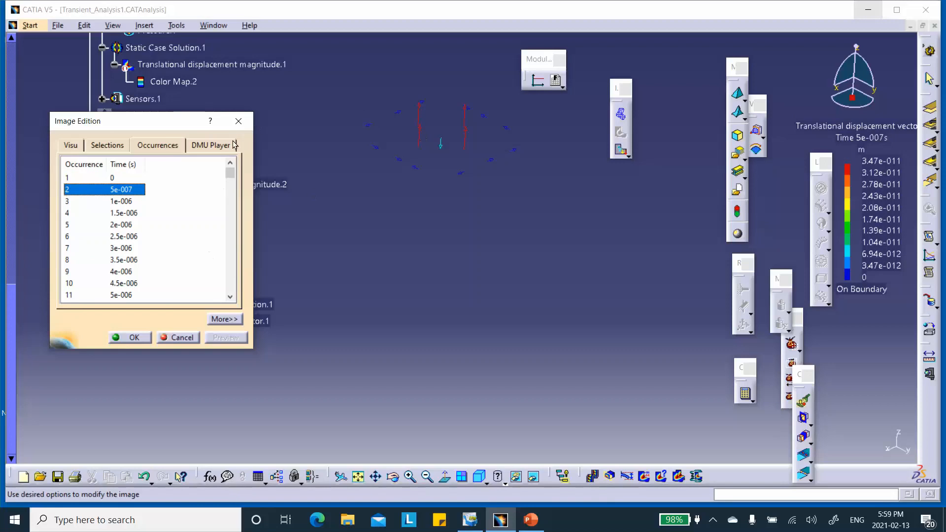
left_click(71, 145)
left_click(86, 191)
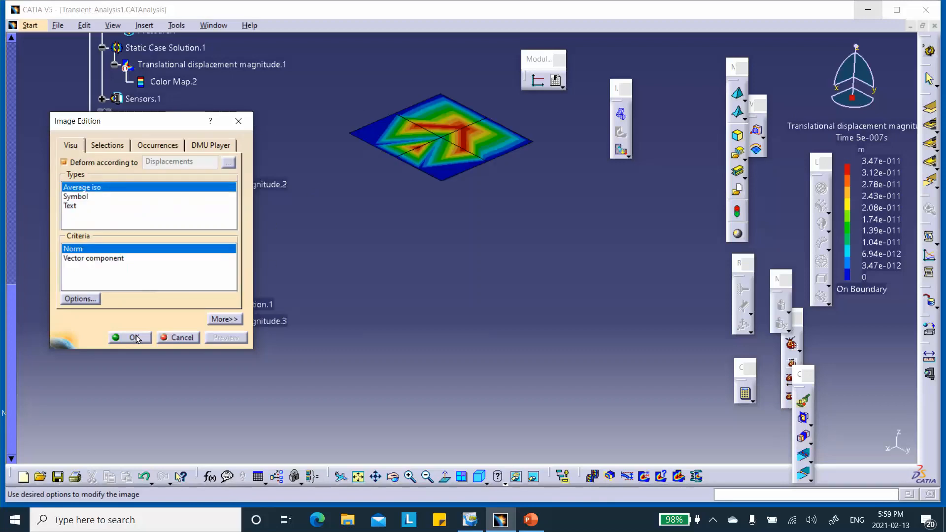
Display the transient displacement image at occurrence 256, time 0.0001275 s, and inspect the plate from different angles
left_click(158, 145)
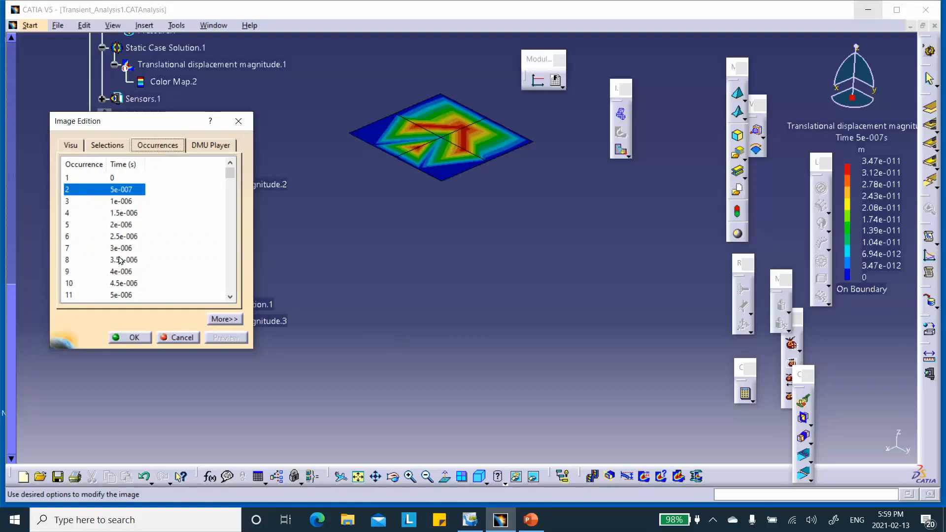
left_click_drag(231, 173, 230, 209)
left_click(127, 249)
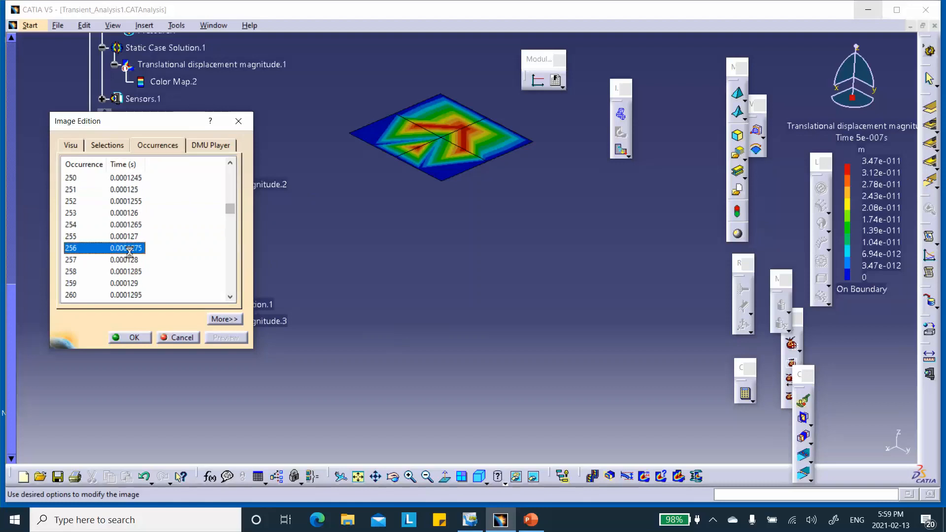
middle_click_drag(425, 260, 479, 248)
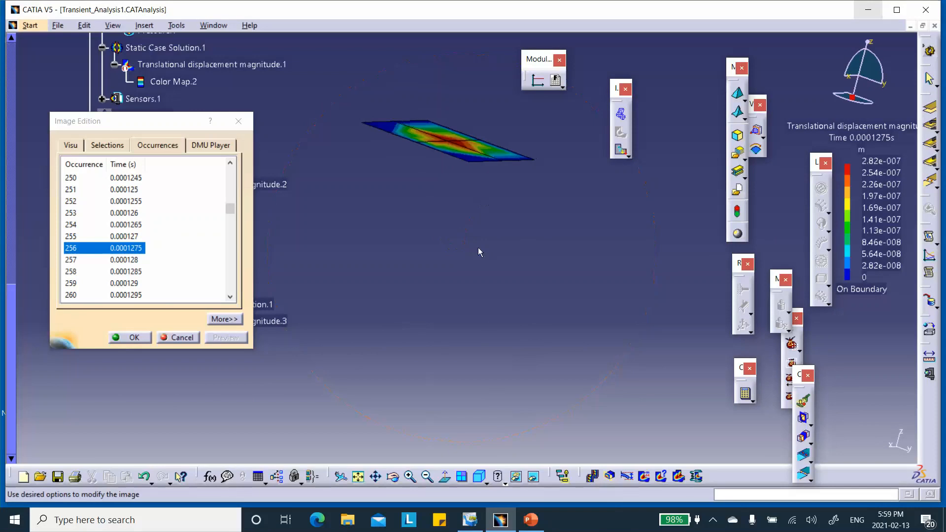
middle_click_drag(387, 206, 409, 157)
Step the displacement image through further occurrences, including 270 at 0.0001345 s, 271 at 0.000135 s and 299 at 0.000149 s
scroll(160, 225, "down", 4)
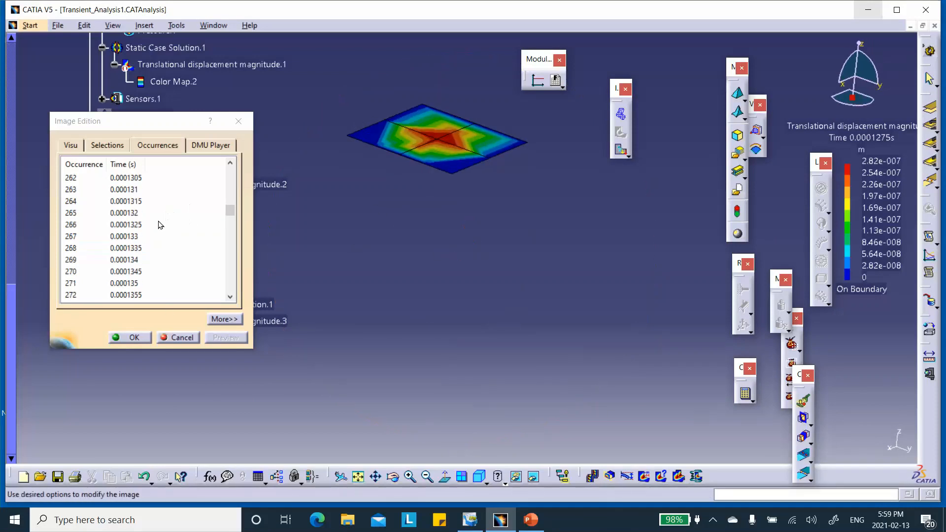
left_click(129, 248)
left_click(126, 271)
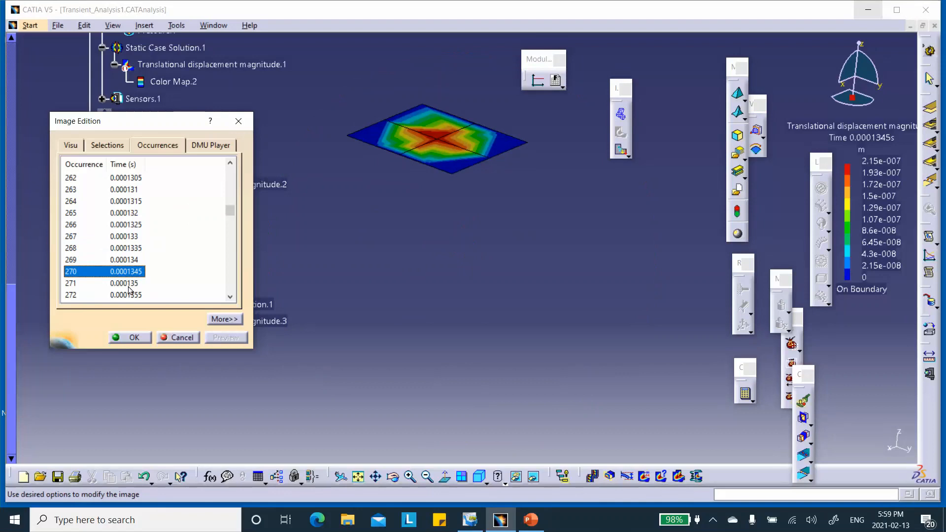
left_click(129, 284)
scroll(158, 222, "down", 10)
left_click(129, 260)
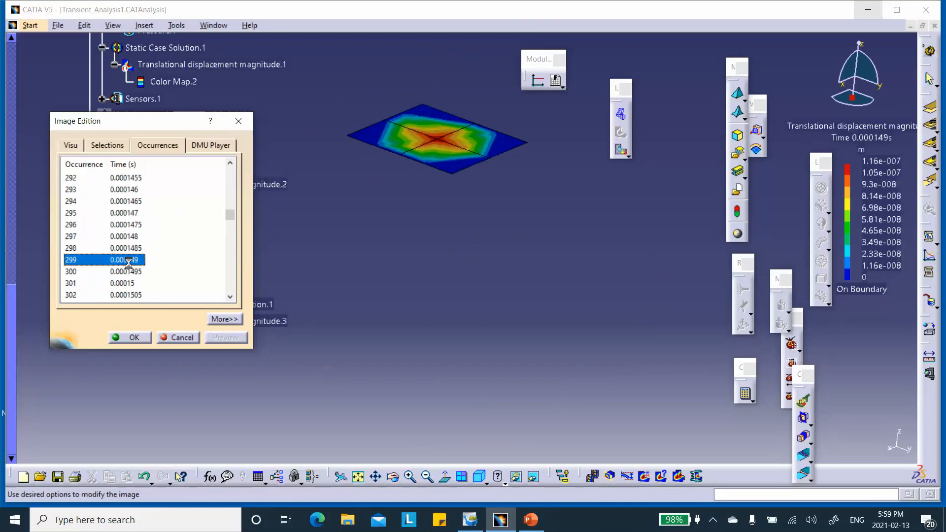
Display occurrence 800 of the displacement image, and set it to the last one, 801 at 0.0004 s
scroll(140, 295, "down", 20)
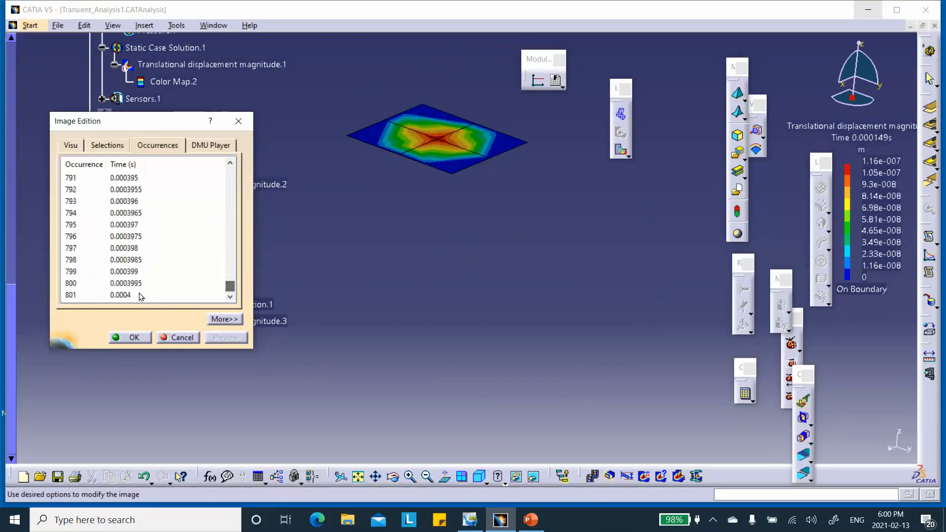
left_click(132, 283)
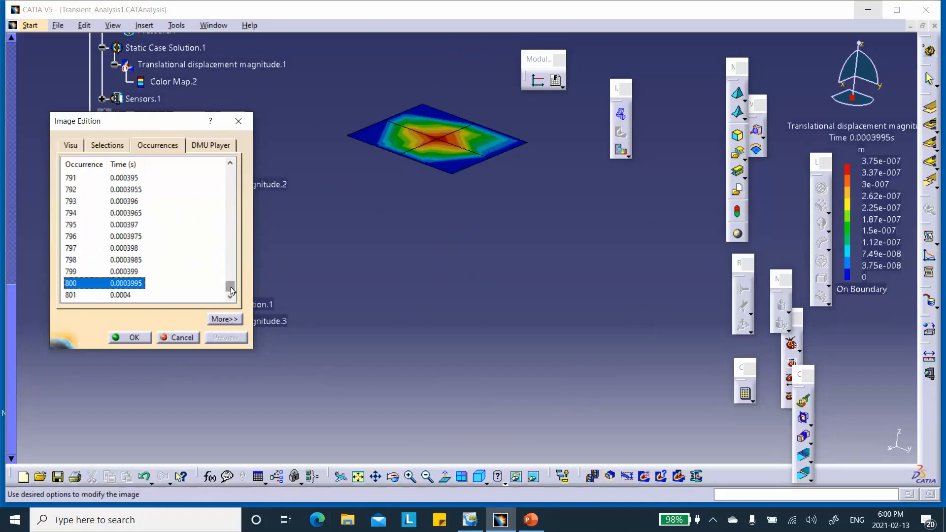
left_click(130, 295)
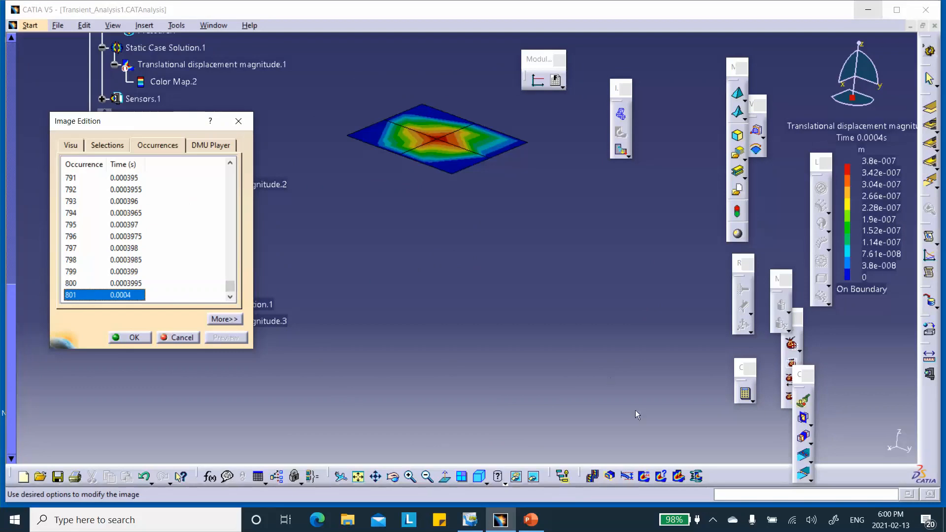
Apply the default scaling factor of 9.8595e+005 as the displacement image's amplification magnitude
left_click(628, 477)
left_click(884, 410)
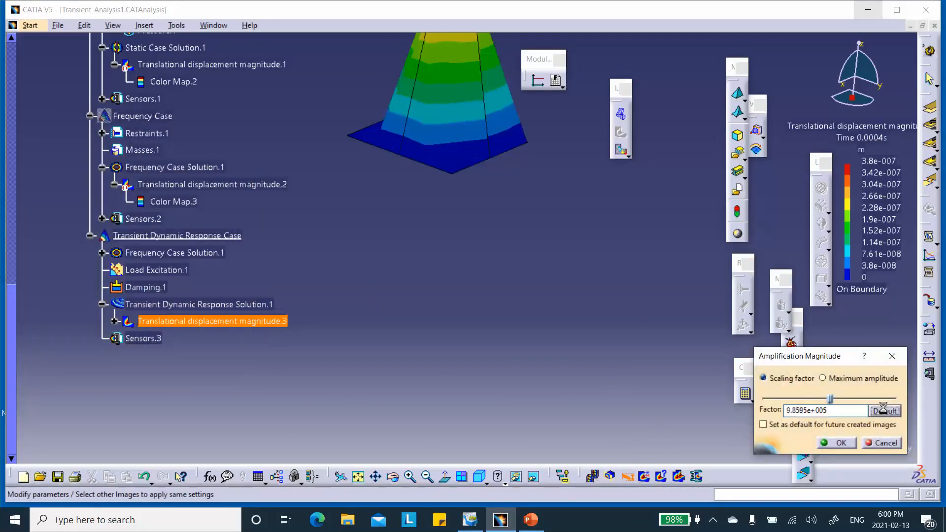
middle_click_drag(407, 210, 399, 276)
left_click(838, 443)
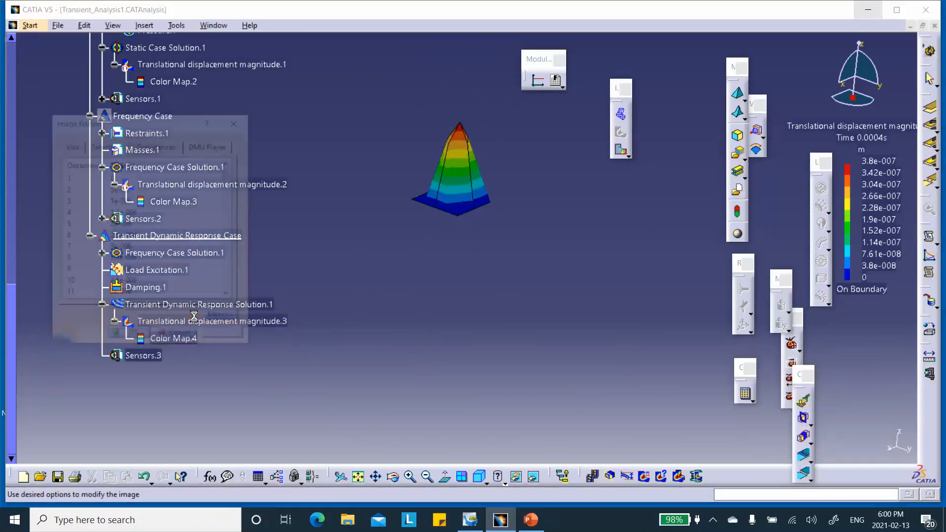
Step the amplified displacement image through occurrences 1, 6 and 8, and on to 316, 318 and 319
left_click(124, 177)
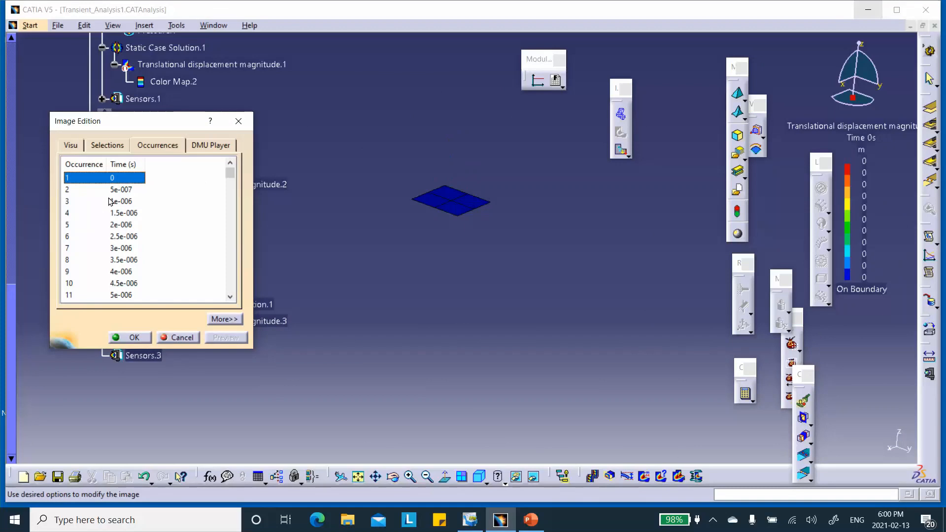
left_click(123, 236)
left_click(146, 260)
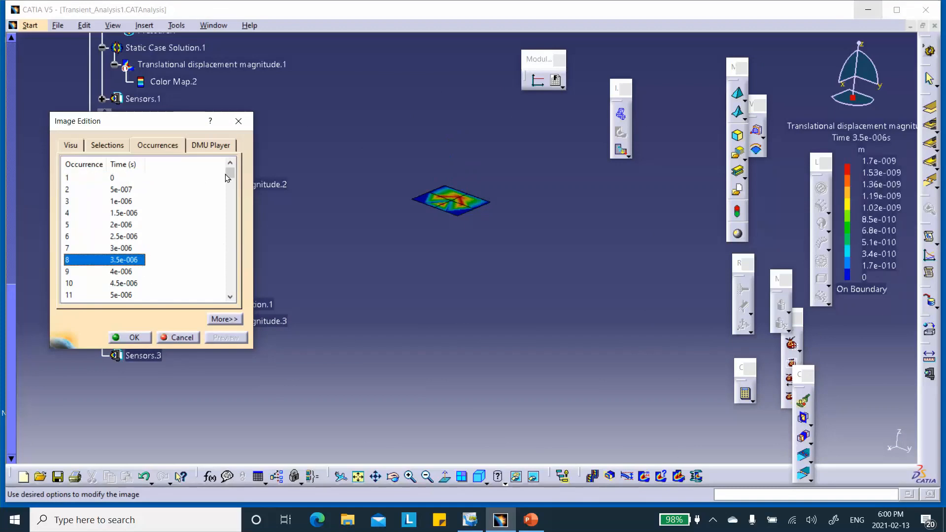
left_click_drag(230, 173, 230, 217)
left_click(134, 249)
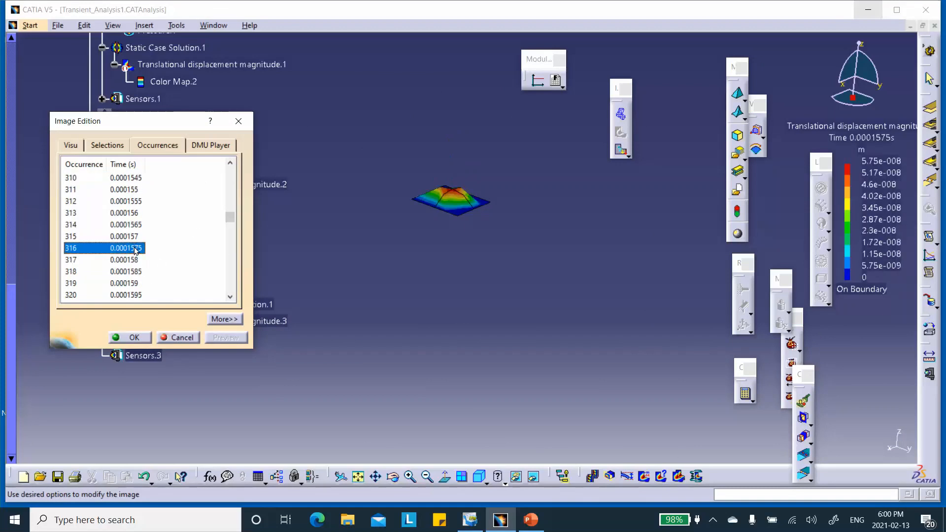
left_click(138, 274)
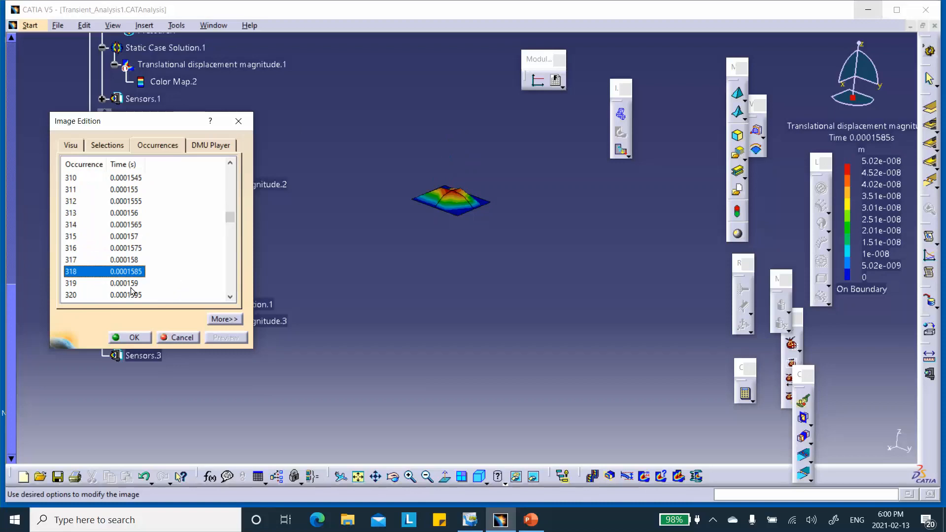
left_click(132, 281)
Preview the amplified displacement at occurrence 426, time 0.0002125 s, and cancel the image edit
left_click_drag(232, 217, 232, 233)
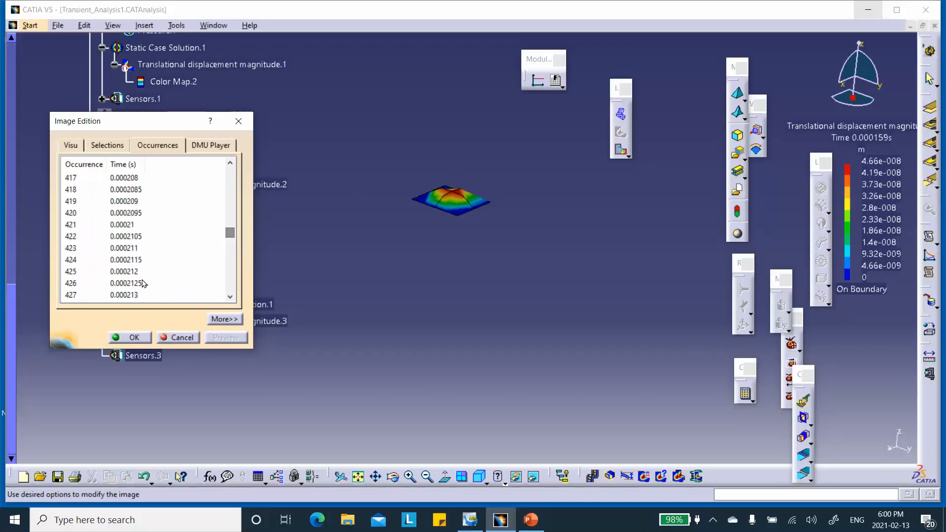
left_click(132, 283)
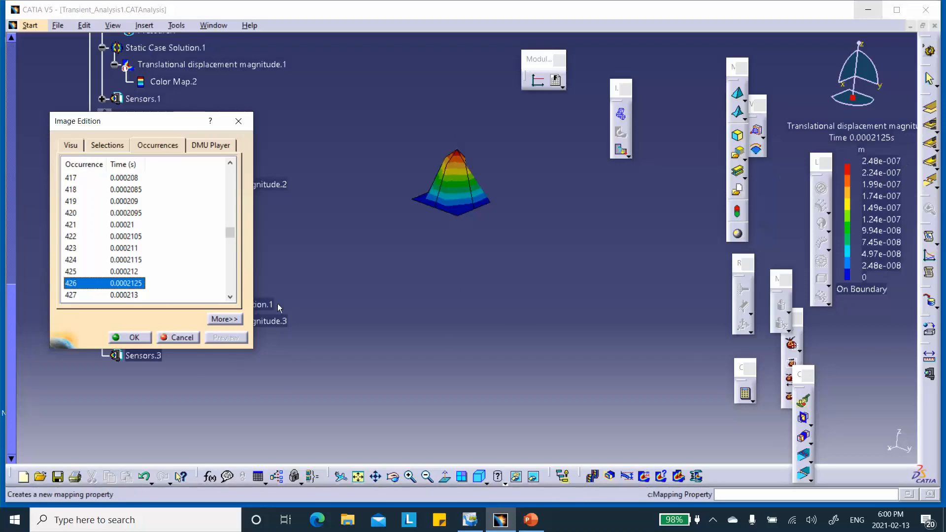
left_click(187, 339)
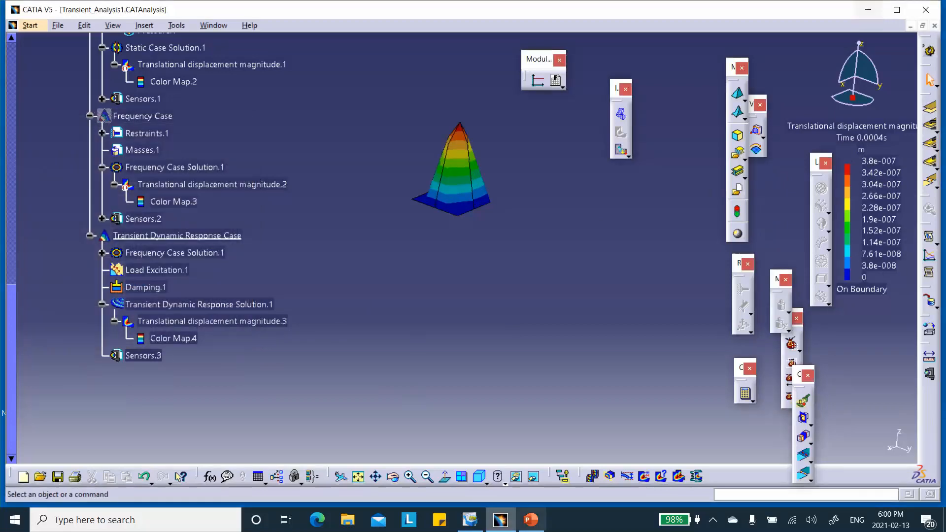
Switch to PowerPoint to review slide 4 showing the parabolic quad element mesh, and return to CATIA
left_click(533, 526)
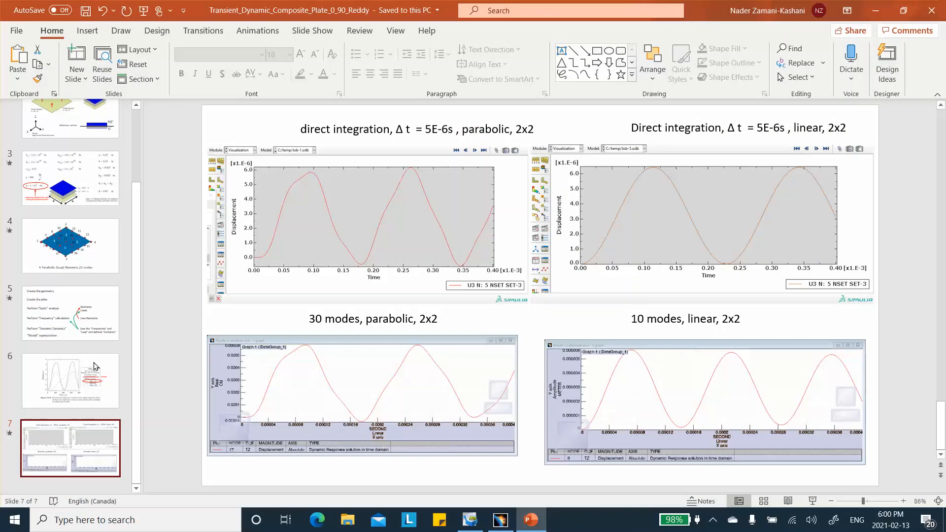
left_click(57, 253)
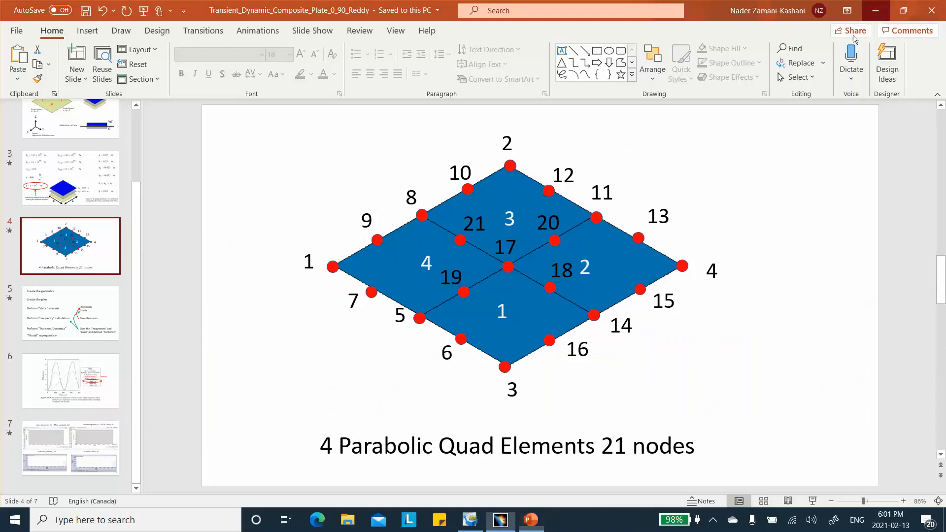
left_click(876, 11)
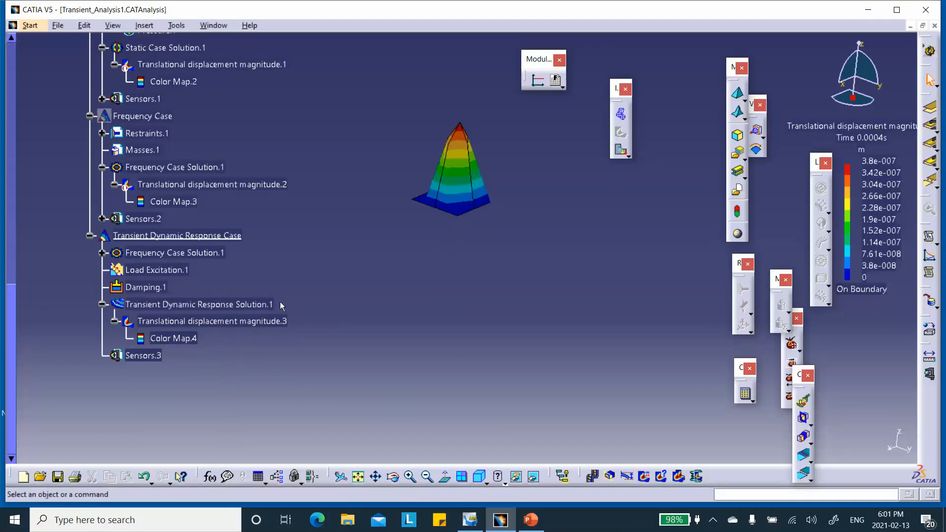
Generate a Stress full tensor component (nodal values) image for Transient Dynamic Response Solution.1, filtering the images by Stress
right_click(203, 305)
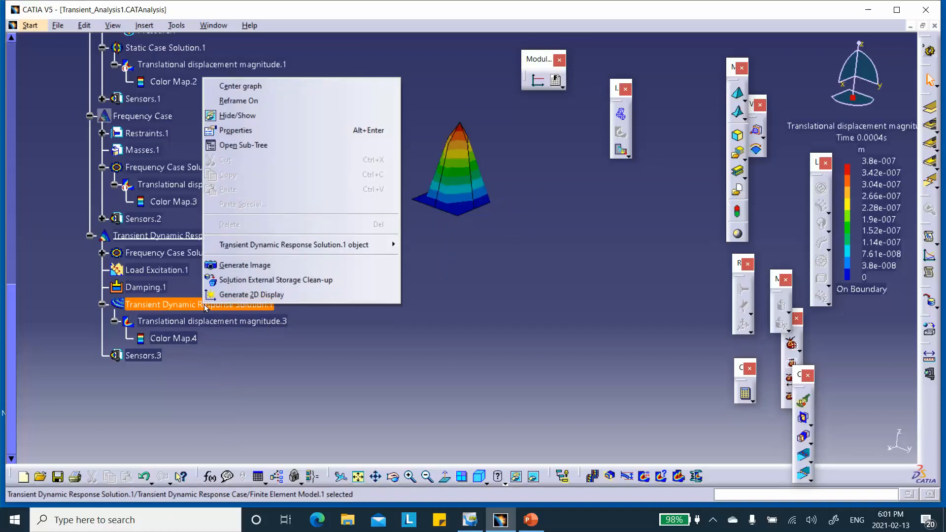
left_click(240, 267)
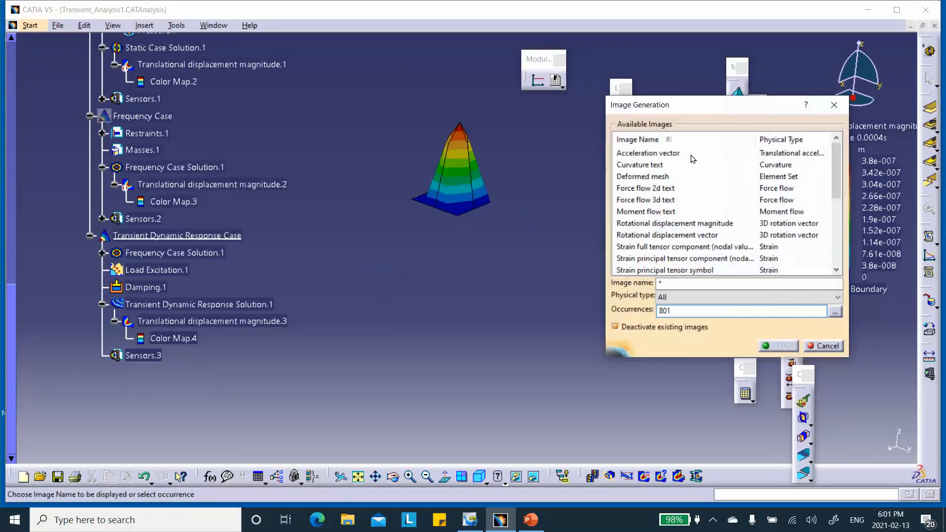
left_click(738, 304)
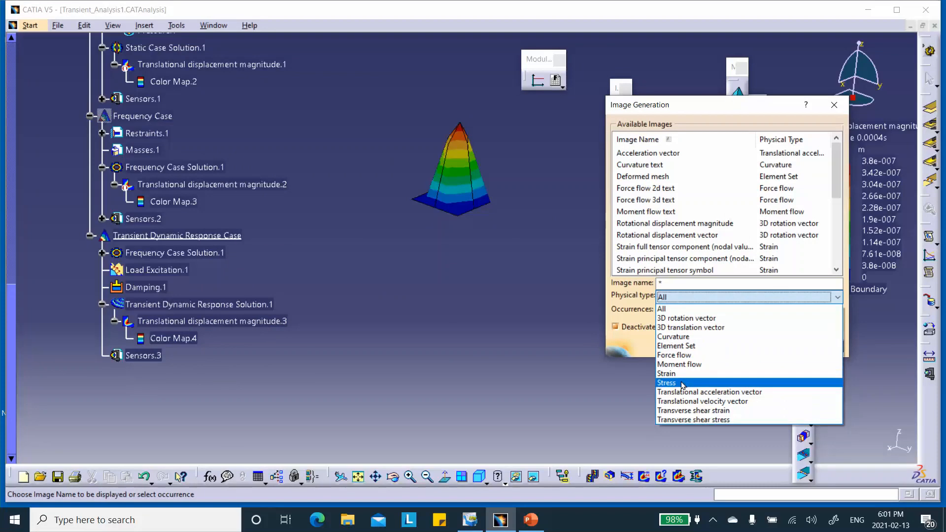
left_click(669, 376)
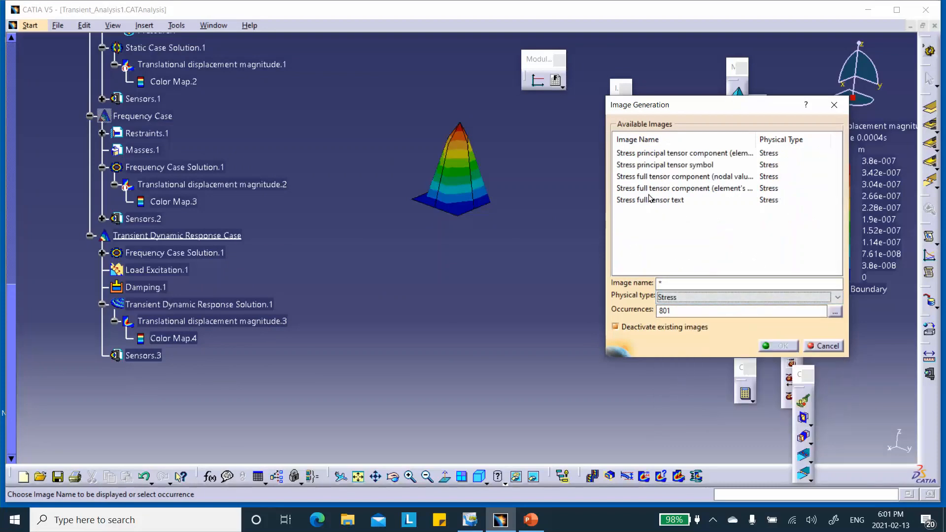
left_click(662, 178)
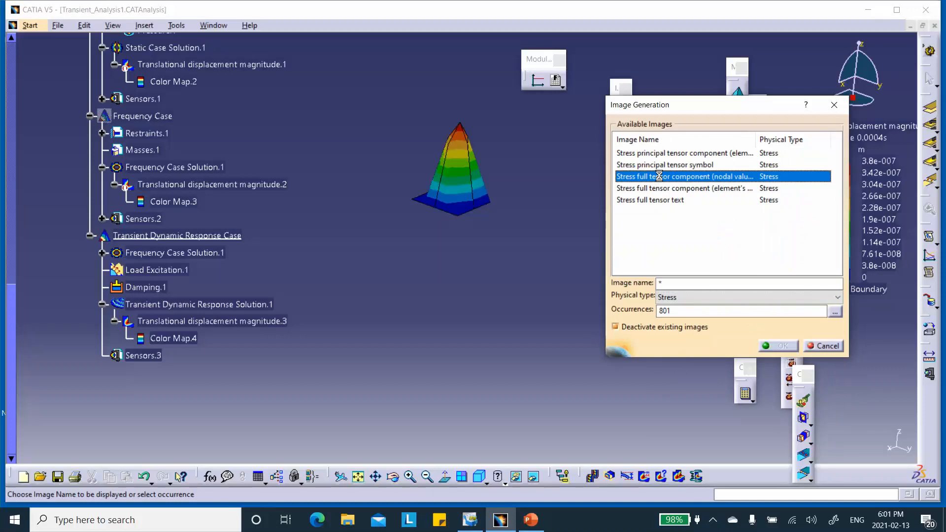
left_click(780, 346)
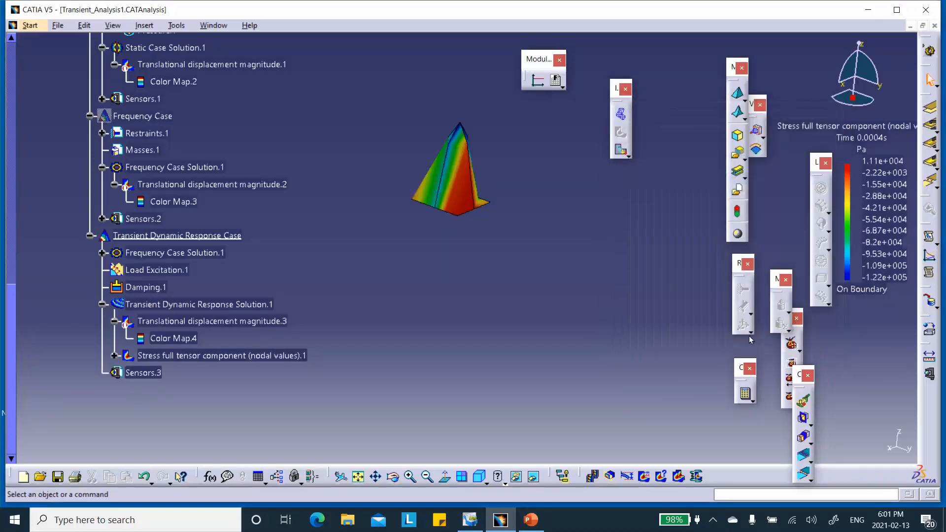
Edit the stress image with its extended options shown, and compare component C11 on lamina 2 and lamina 1
double_click(249, 357)
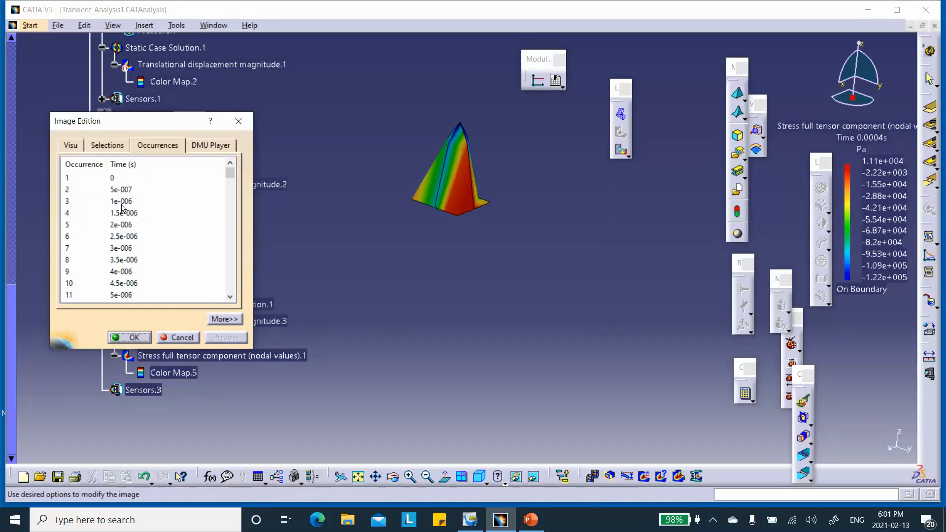
left_click(223, 320)
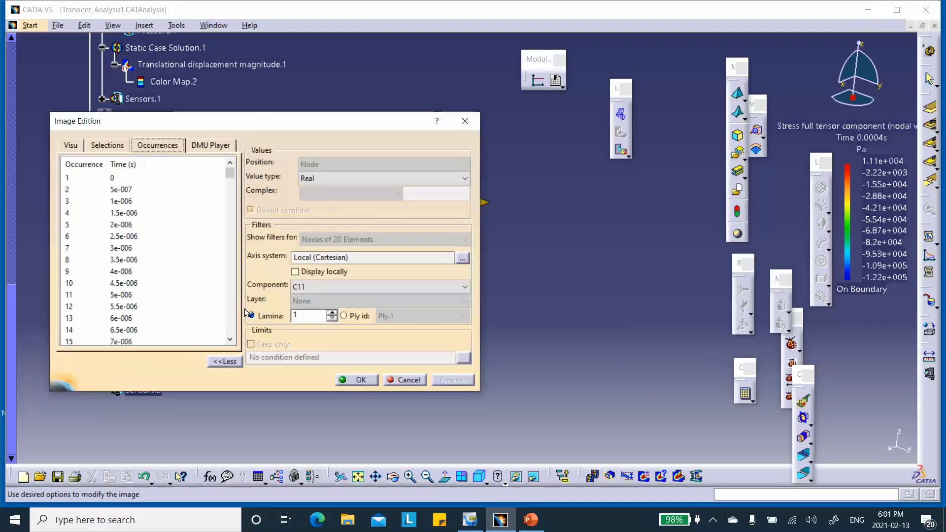
left_click_drag(225, 125, 205, 220)
middle_click_drag(408, 154, 381, 182)
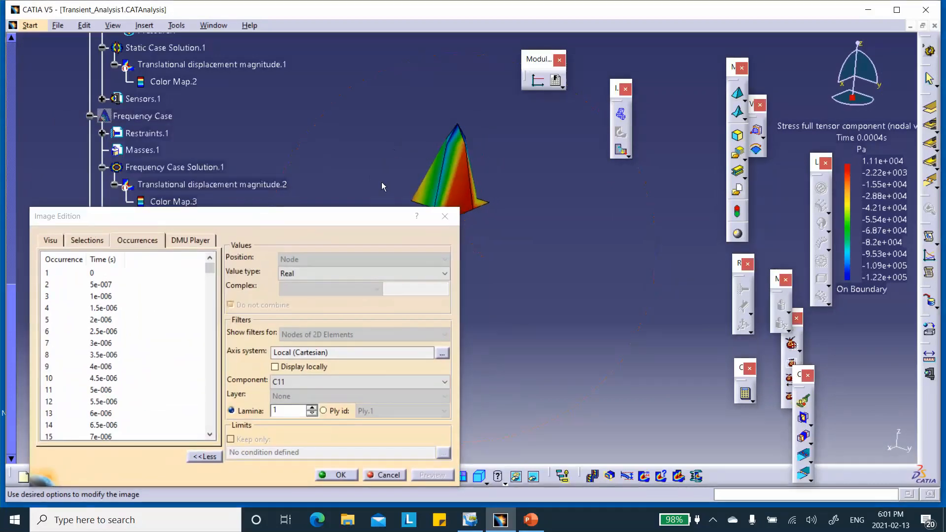
left_click(313, 410)
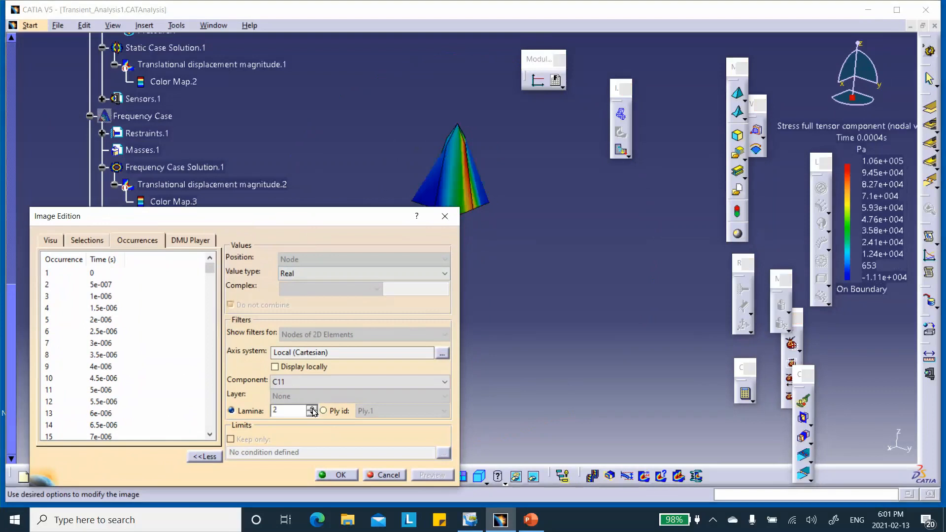
left_click(313, 415)
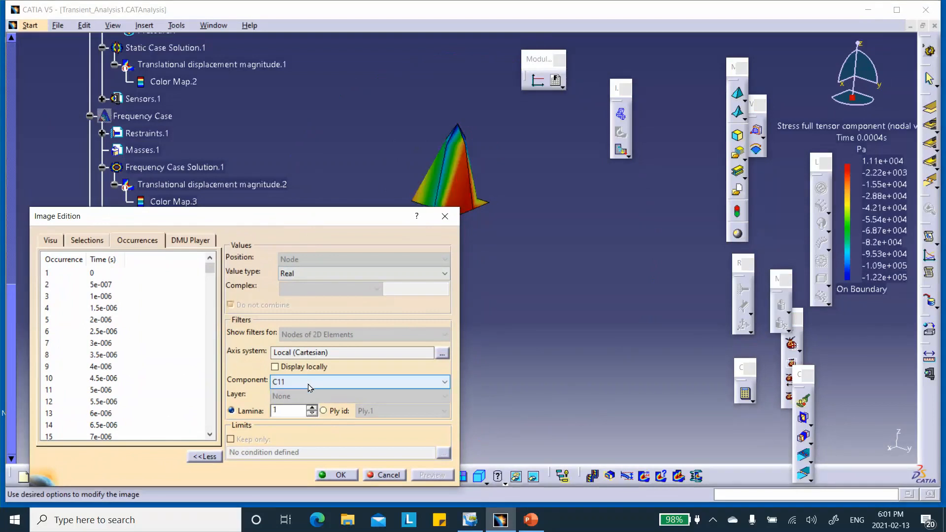
Display stress component C22 for lamina 1, and switch the component to C12
left_click(309, 383)
left_click(297, 406)
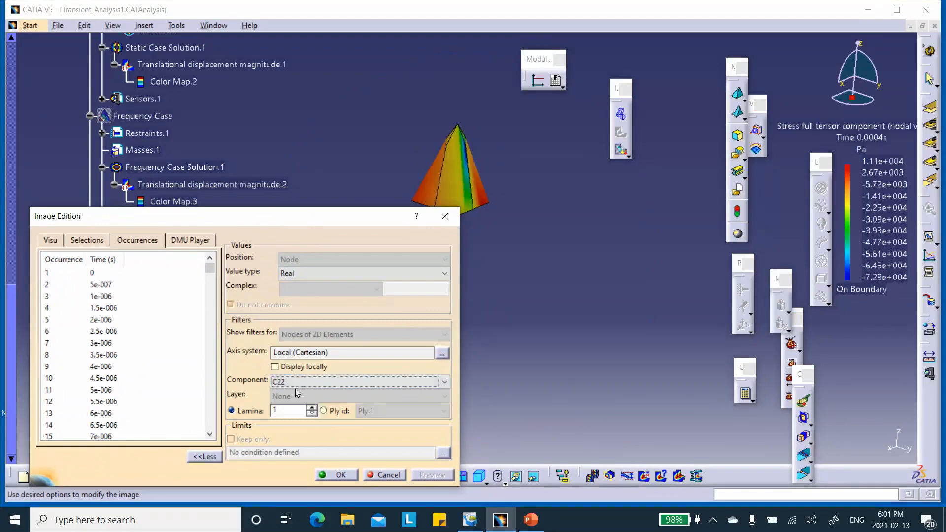
left_click(311, 383)
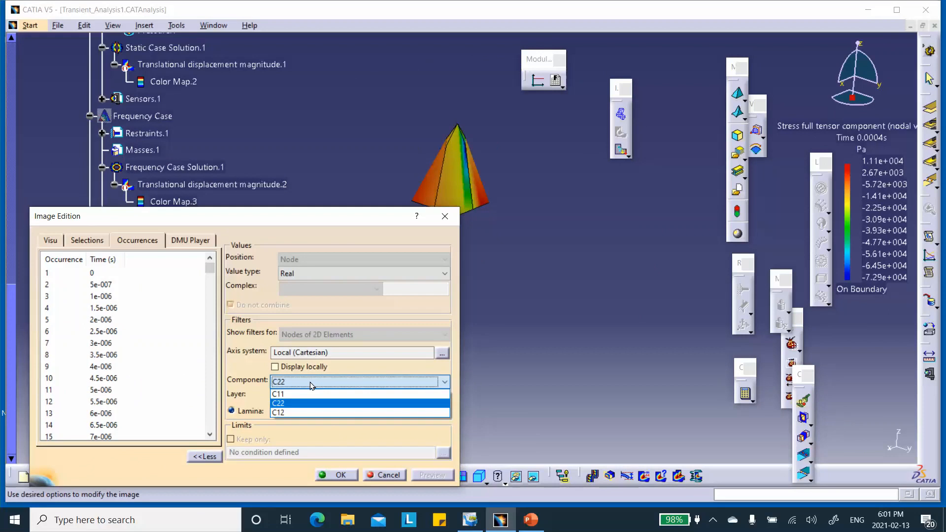
left_click(303, 413)
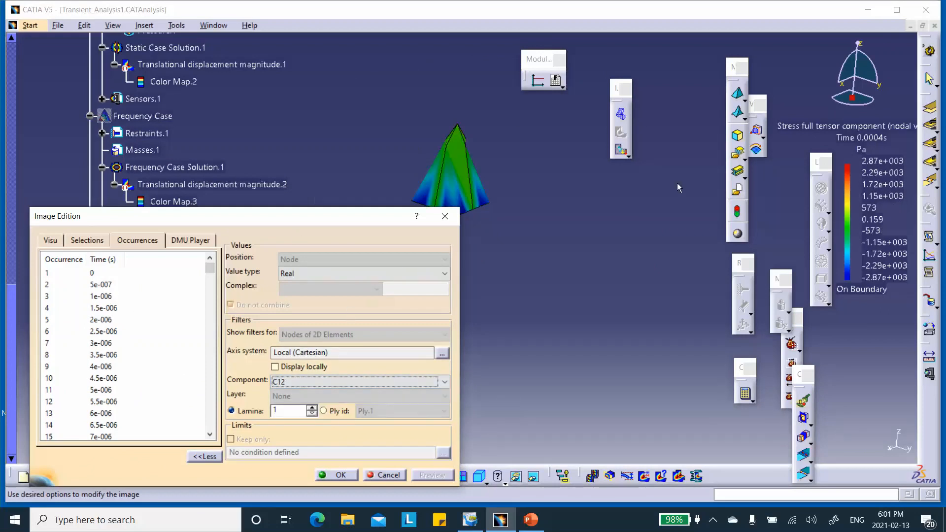
Browse the stress image's time occurrences, display time 0 and then 5e-007 s, and accept the image edition
scroll(151, 321, "down", 8)
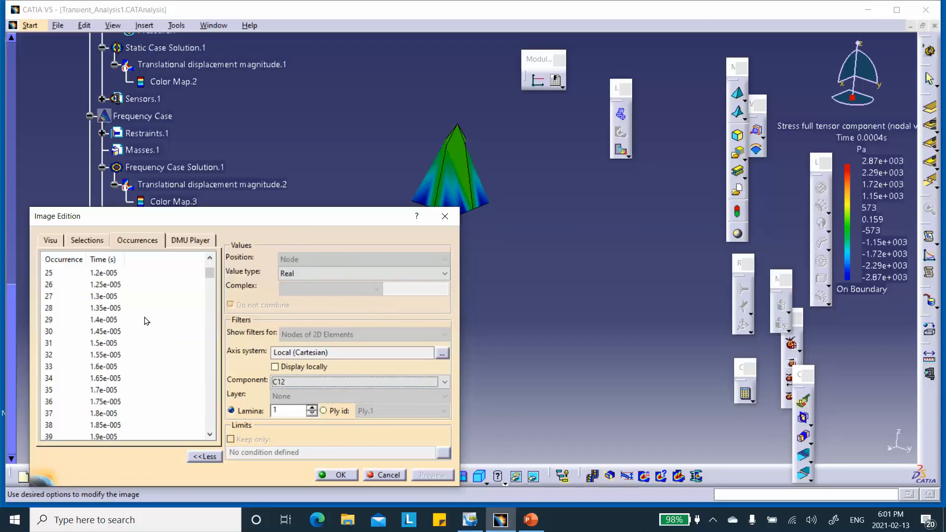
scroll(144, 315, "up", 8)
left_click(99, 275)
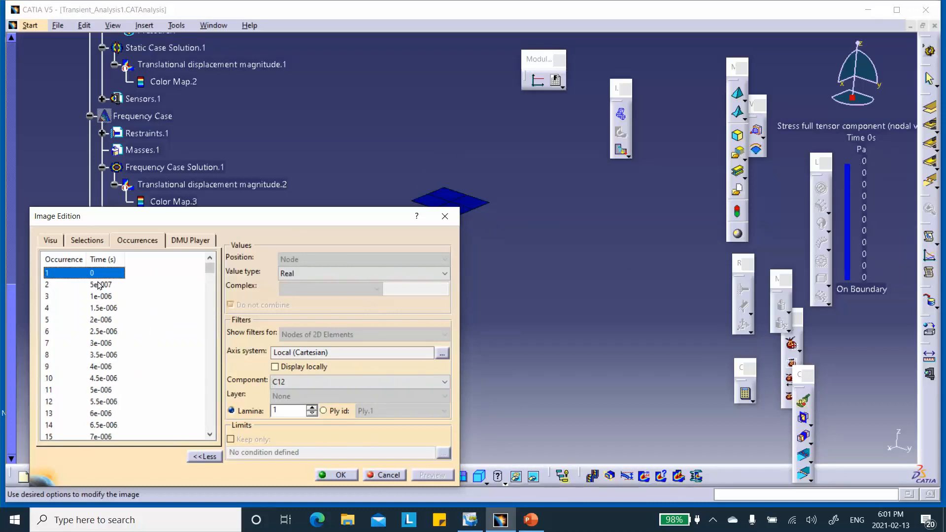
left_click(100, 286)
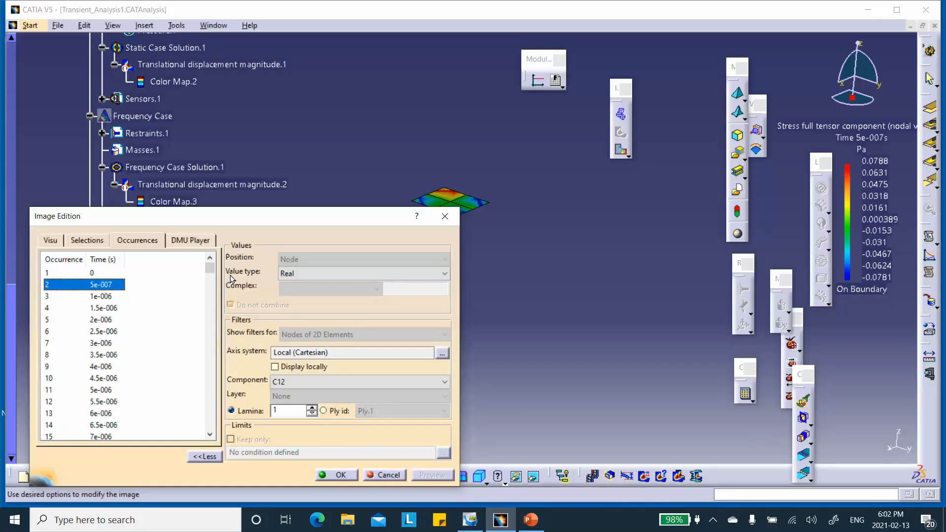
left_click(341, 476)
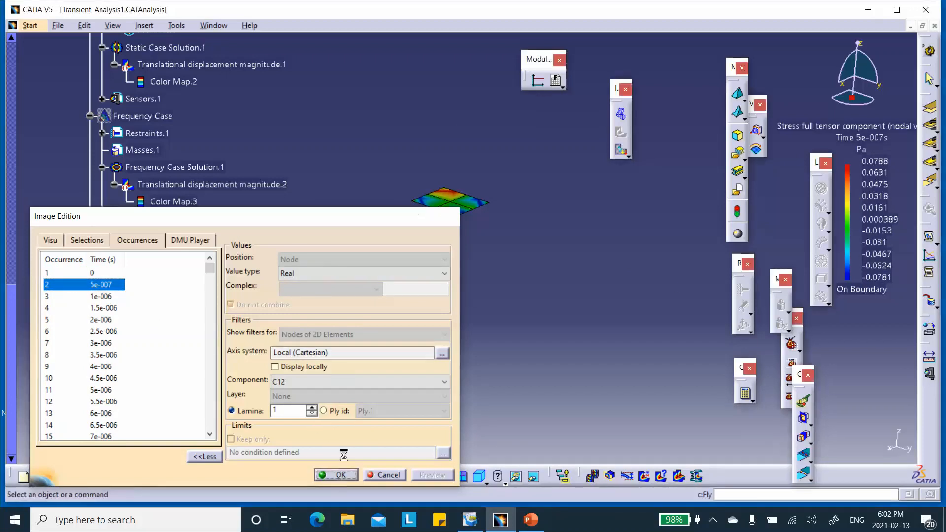
Generate a 2D display of Transient Dynamic Response Solution.1 using Results in absolute axis
scroll(220, 269, "down", 5)
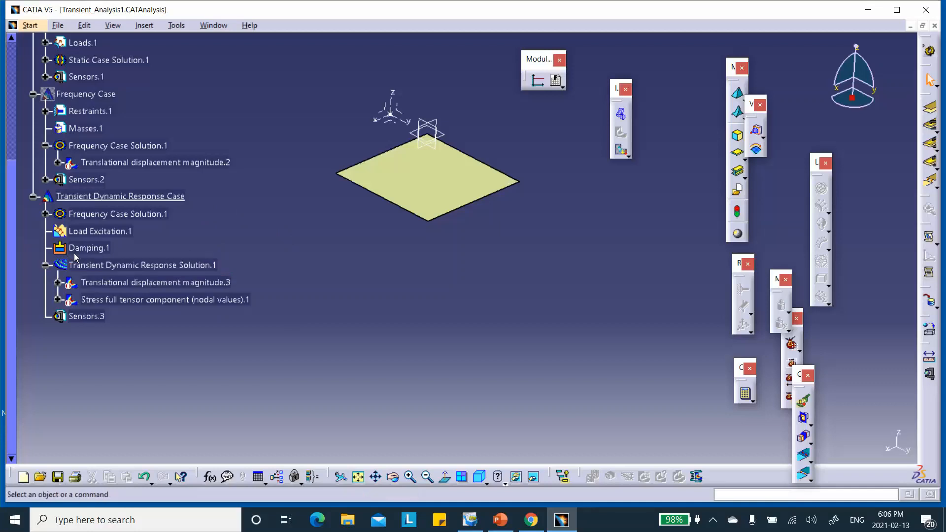
right_click(144, 268)
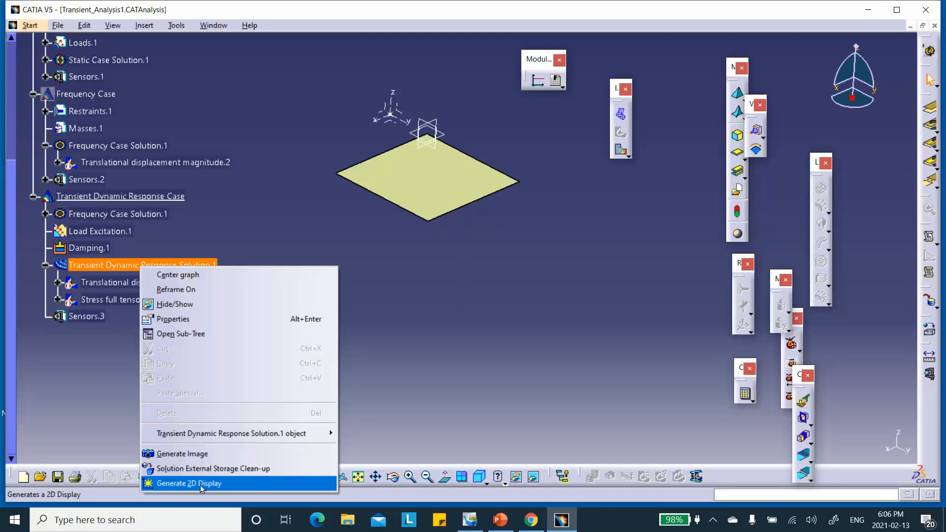
left_click(182, 484)
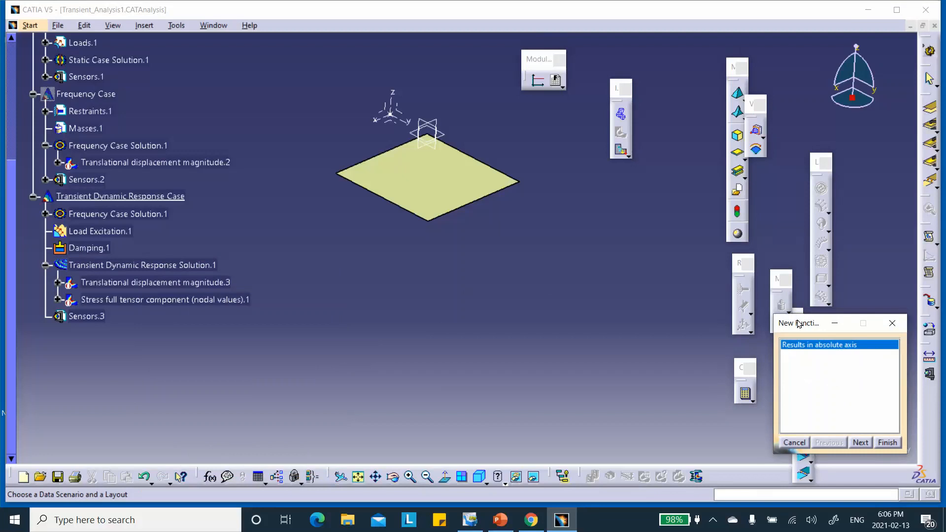
left_click(888, 443)
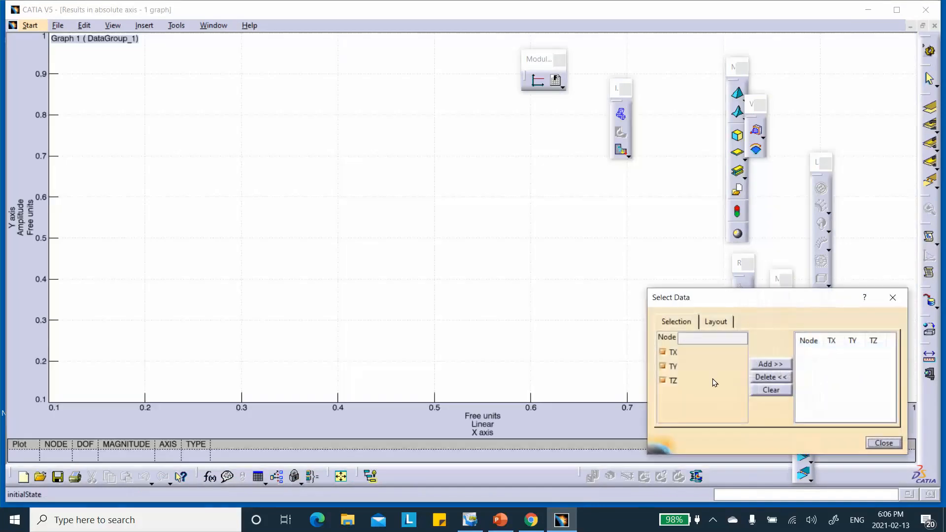
Add the plate's centre node 17 to the graph data with only the TZ component enabled, picking it in the analysis window's mesh
left_click_drag(765, 303, 598, 183)
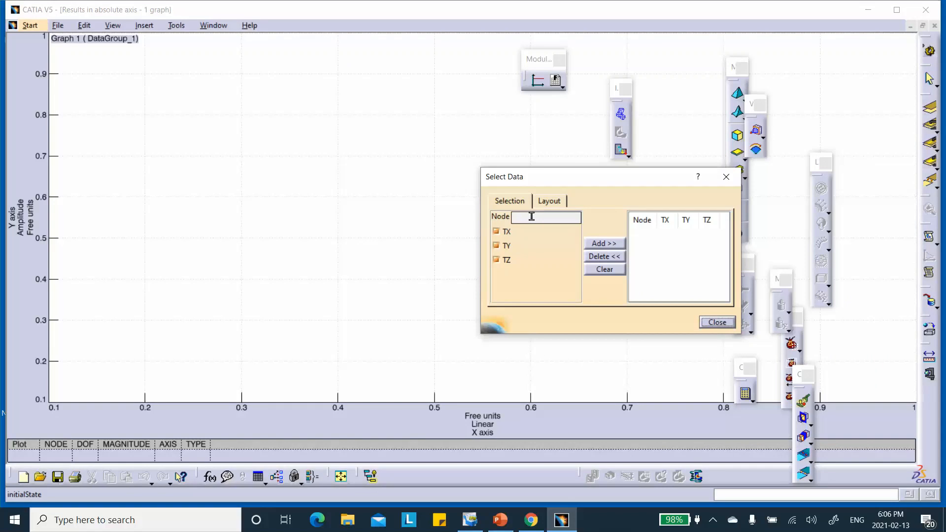
left_click(496, 232)
left_click(497, 246)
left_click(914, 30)
left_click(911, 27)
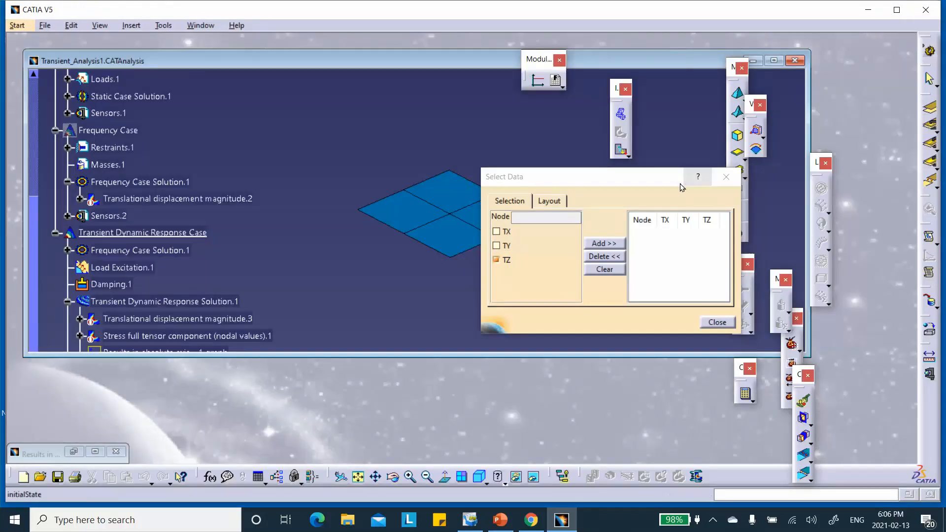
left_click(658, 186)
left_click_drag(658, 186, 788, 292)
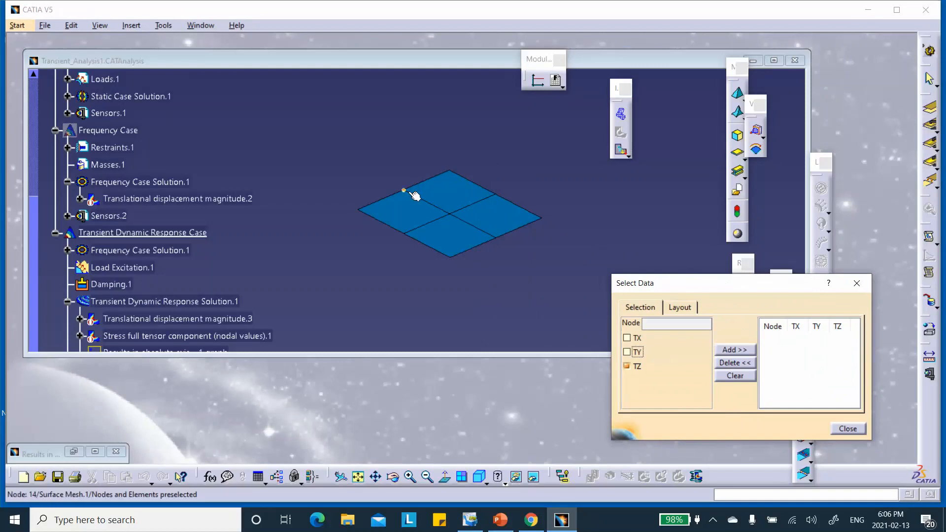
left_click(451, 216)
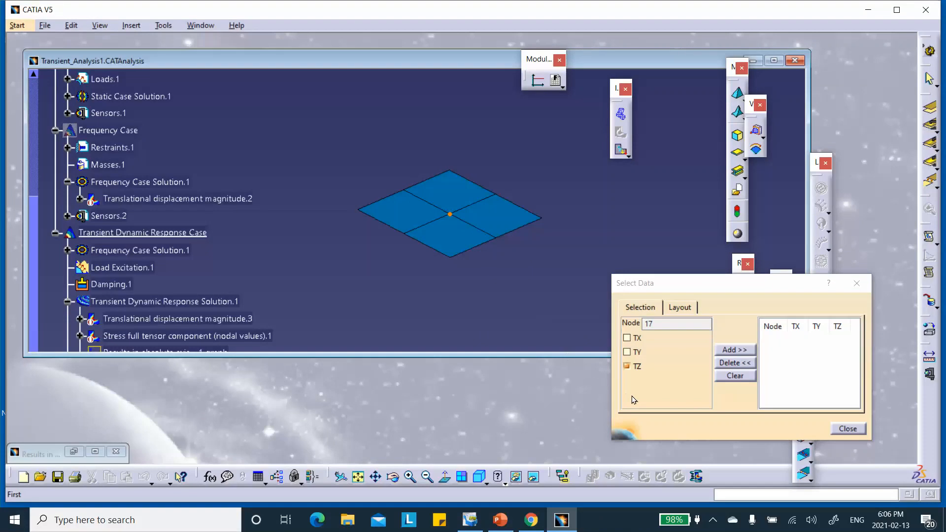
left_click(730, 351)
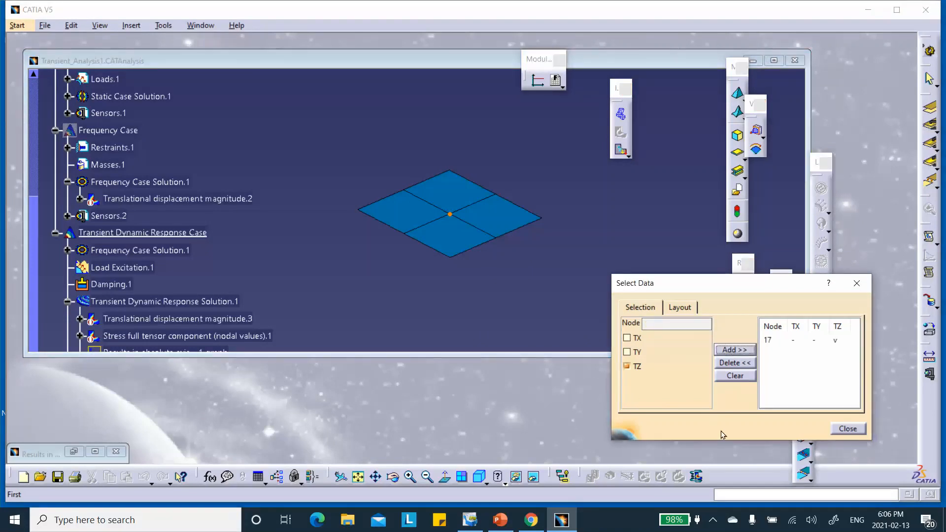
left_click(848, 429)
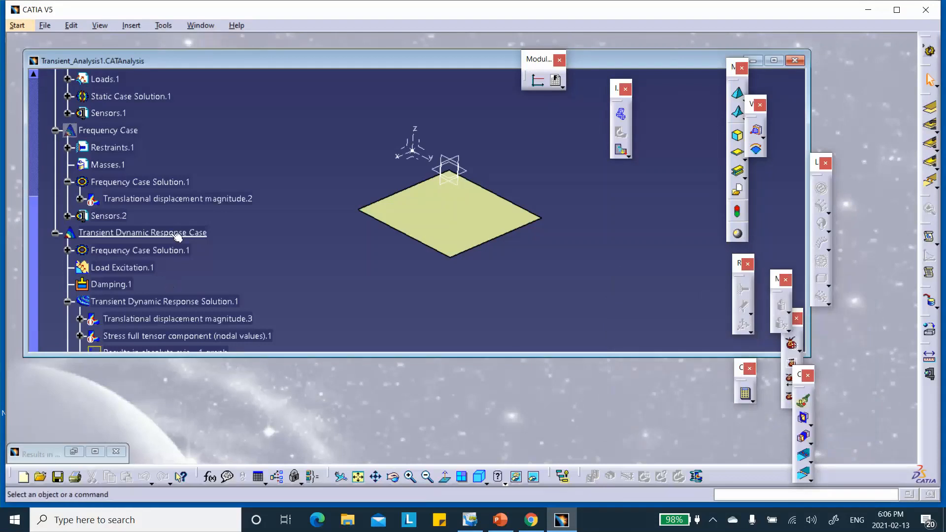
Restore the displacement graph window and set its Y axis format to Real
scroll(146, 272, "down", 3)
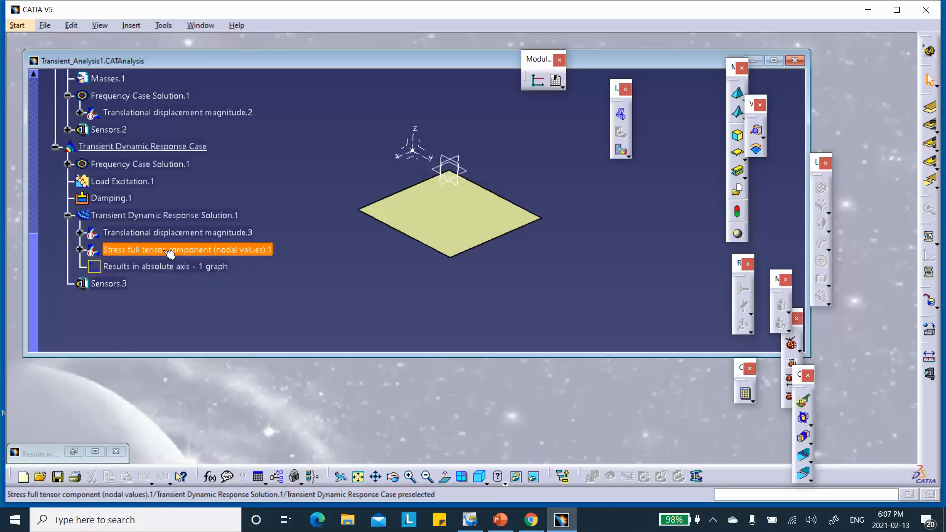
left_click(95, 451)
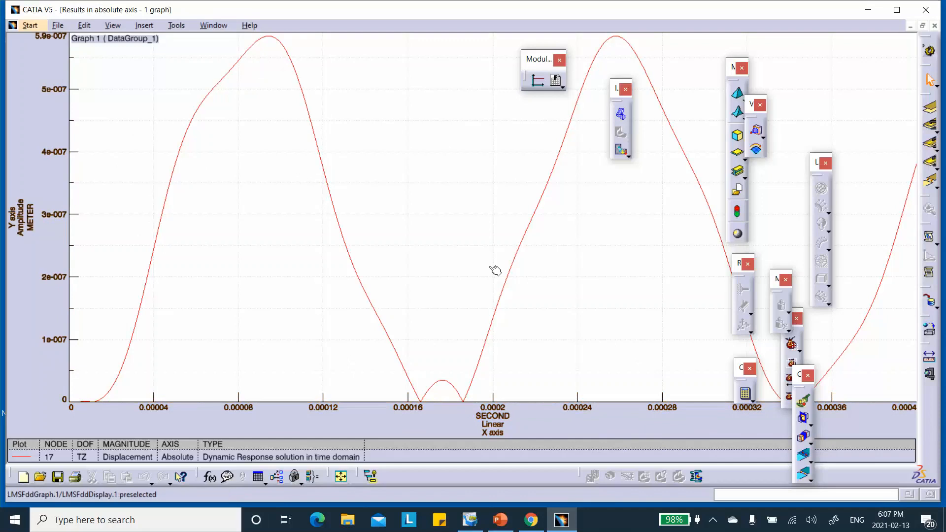
left_click(29, 224)
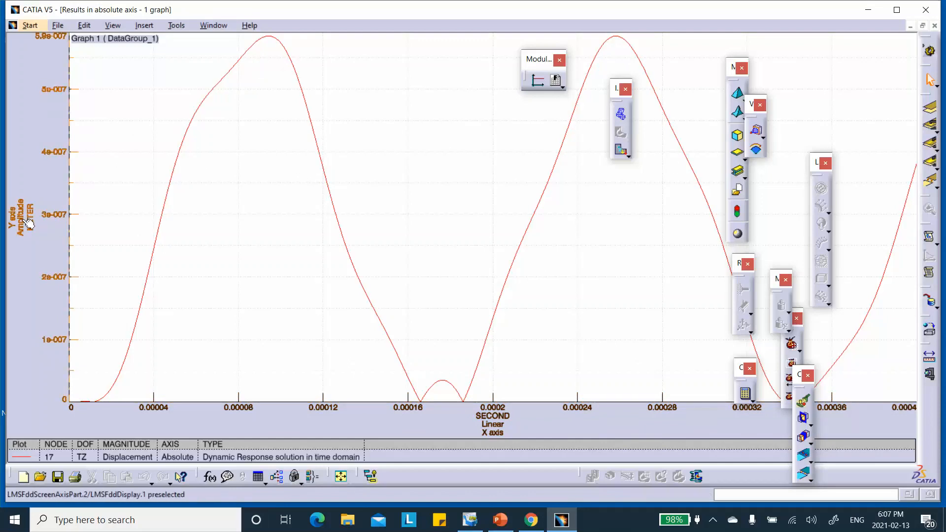
right_click(30, 222)
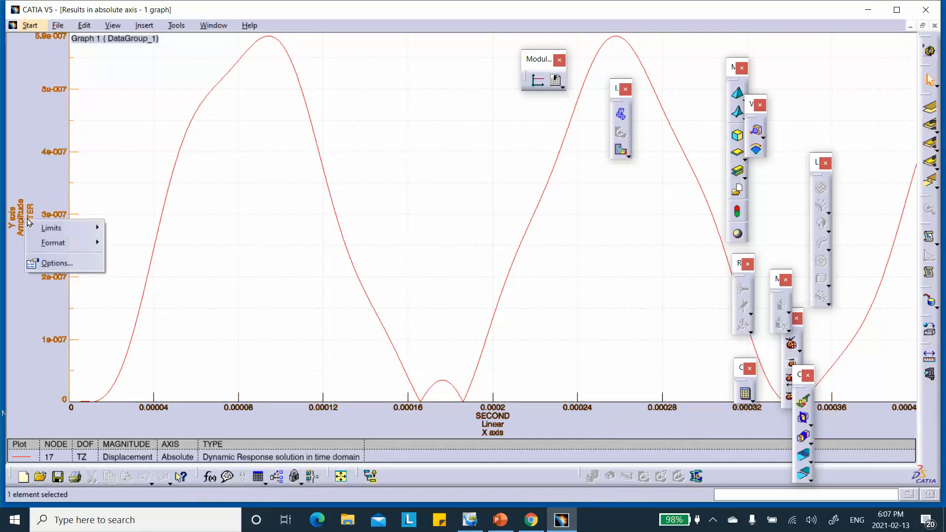
mouse_move(47, 242)
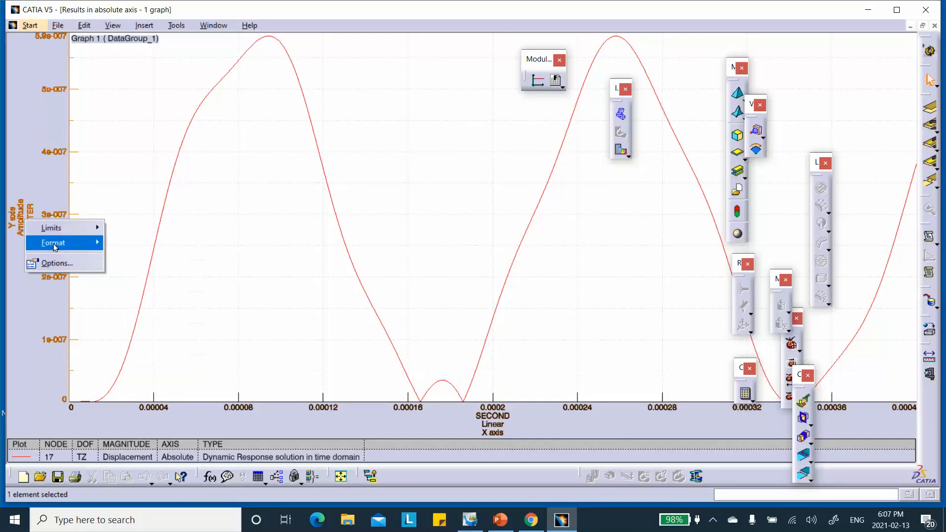
left_click(123, 243)
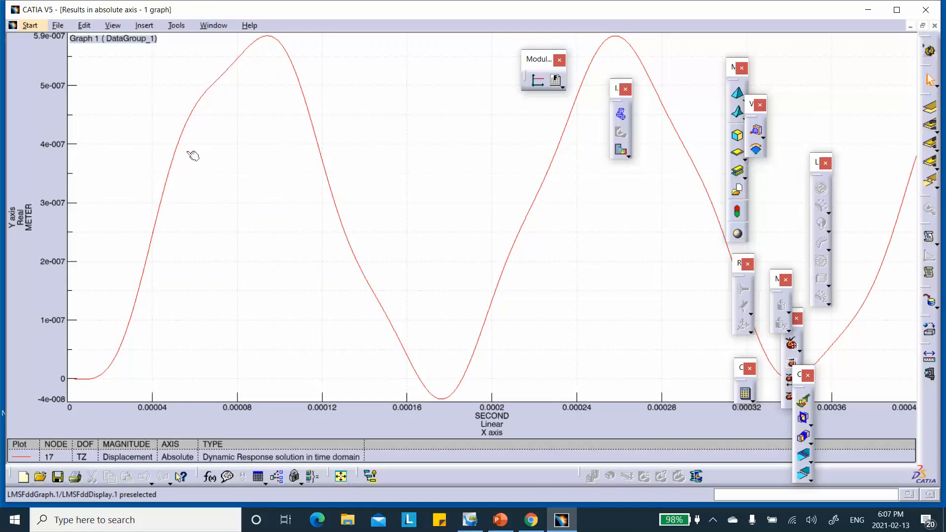
Set the graph's unit system to Options defined
right_click(229, 195)
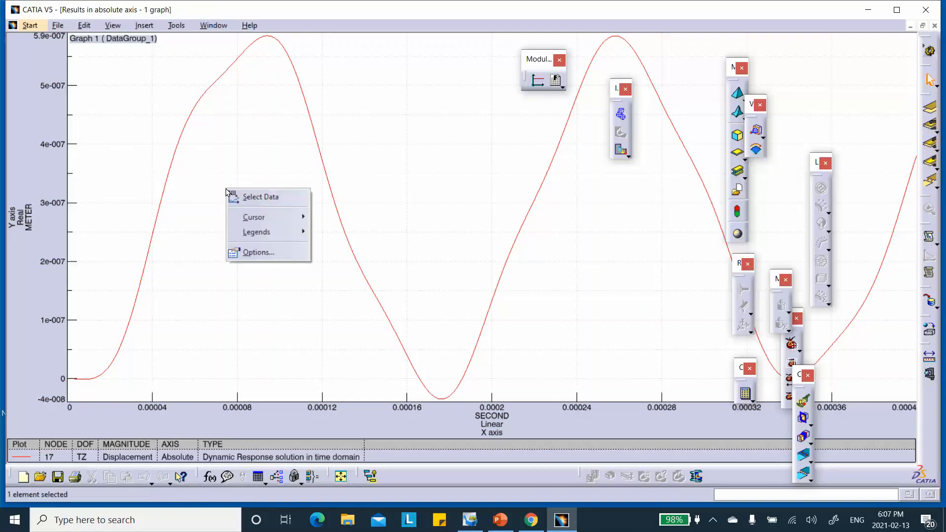
left_click(263, 252)
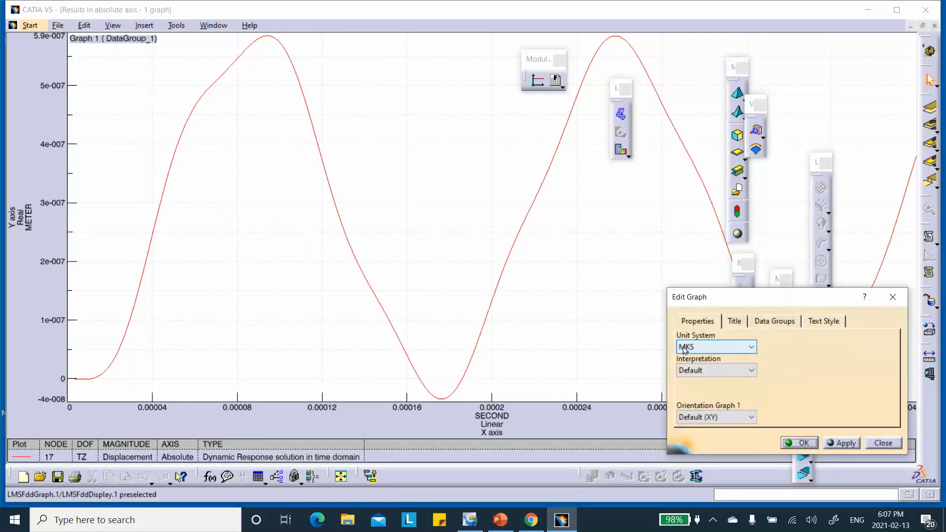
left_click(689, 349)
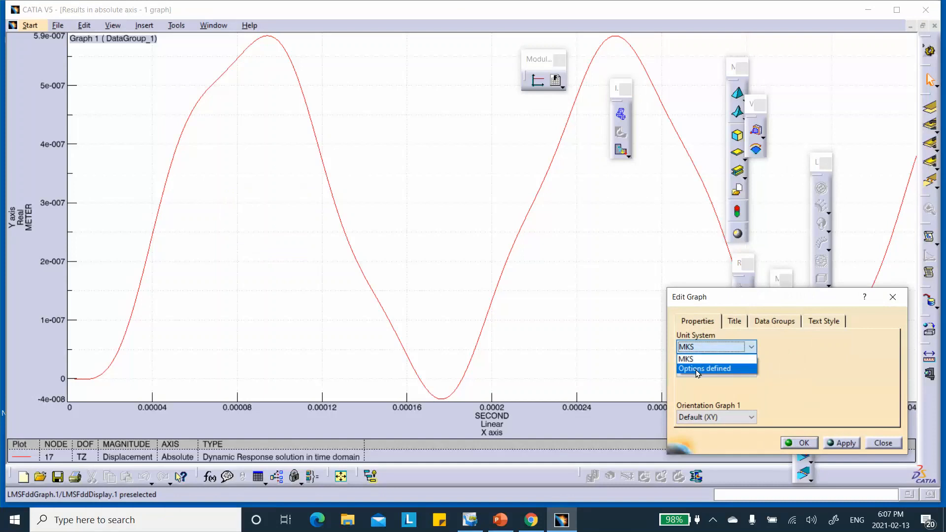
left_click(697, 369)
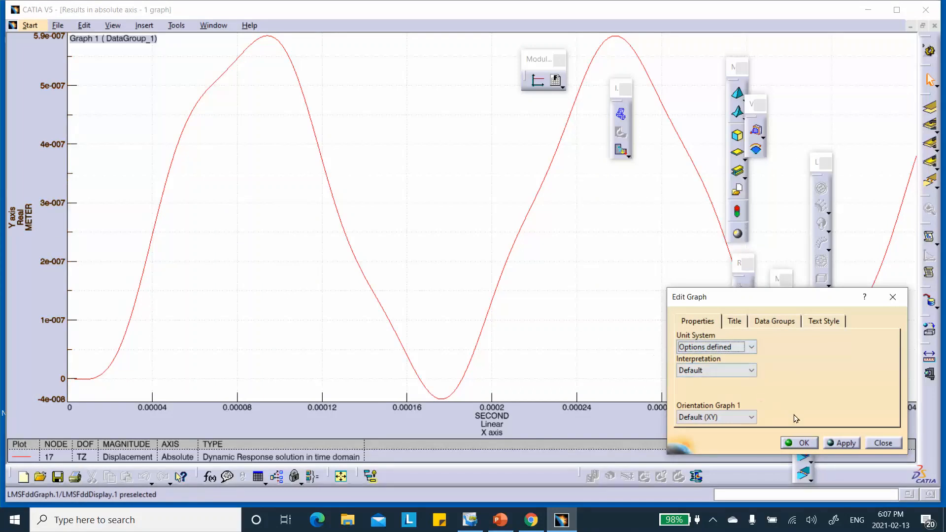
left_click(804, 446)
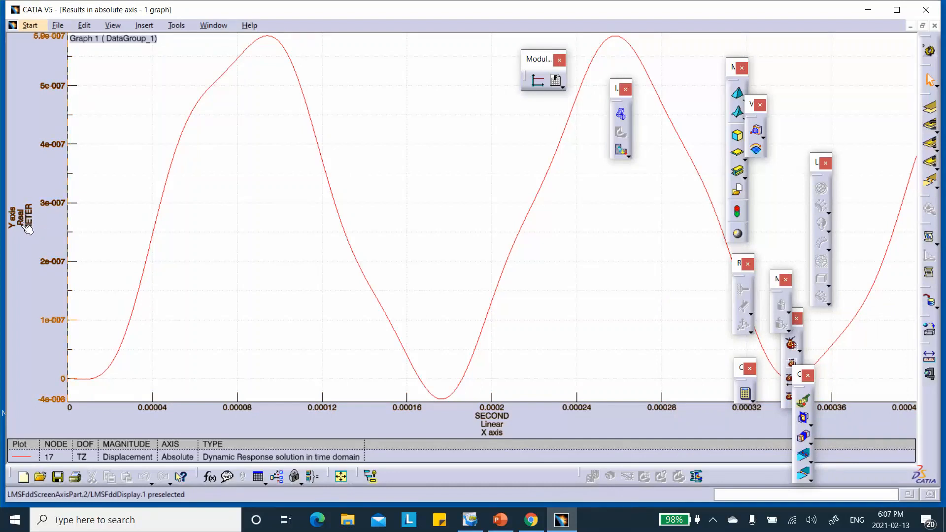
Set the program's length unit to Centimeter (cm) in the general parameters and measure options
left_click(177, 25)
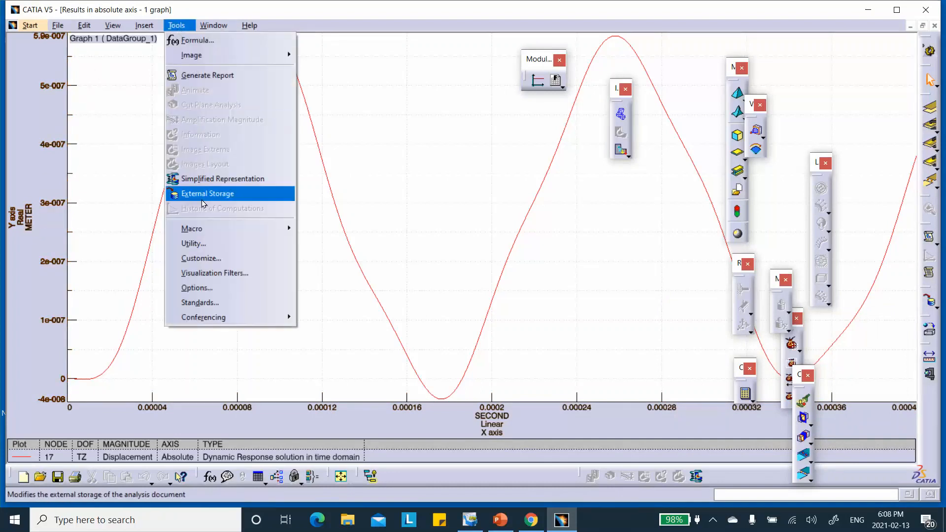
left_click(196, 286)
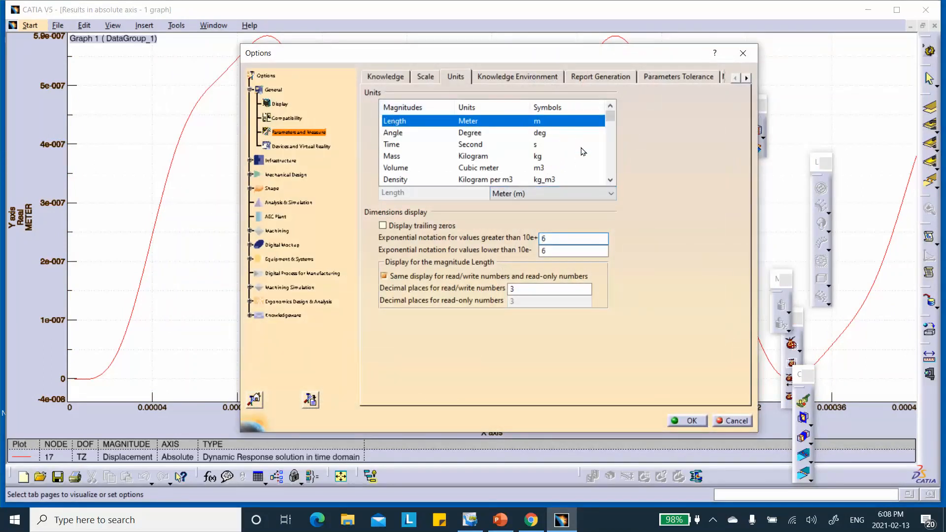
left_click(542, 193)
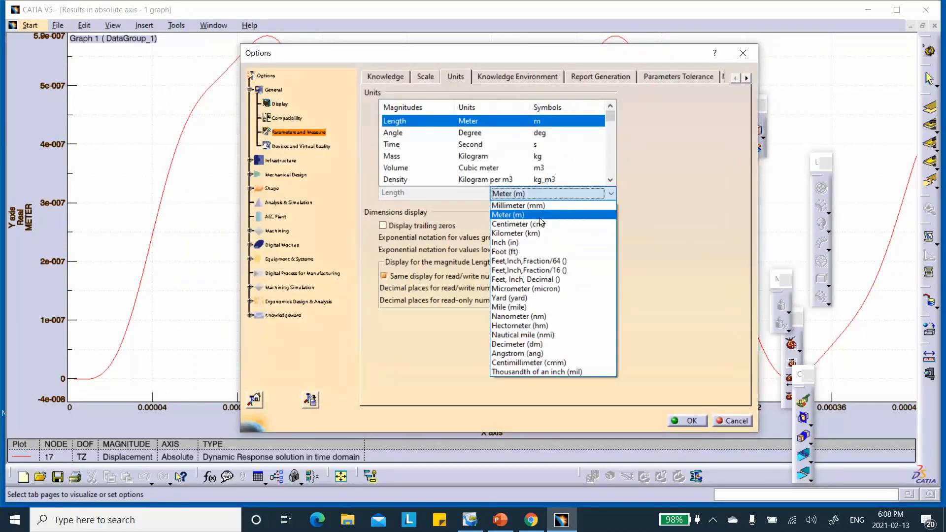
left_click(538, 225)
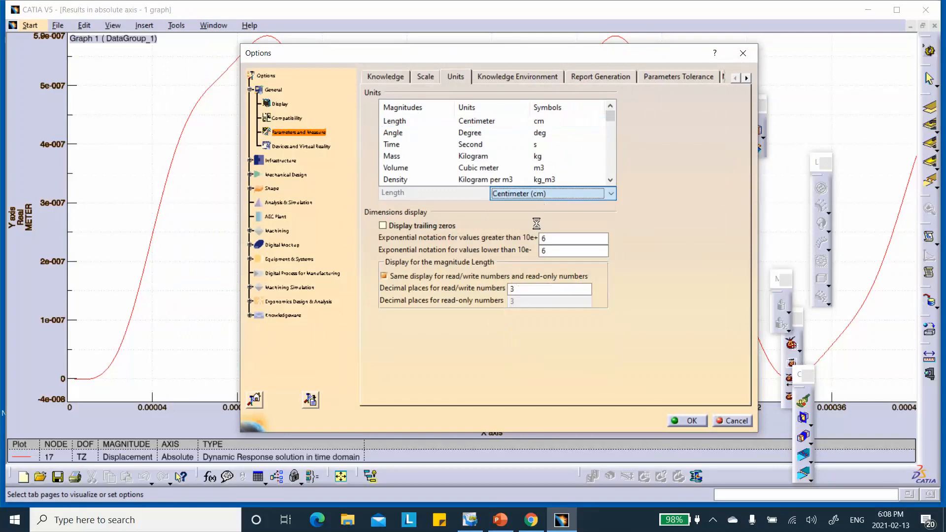
left_click(686, 420)
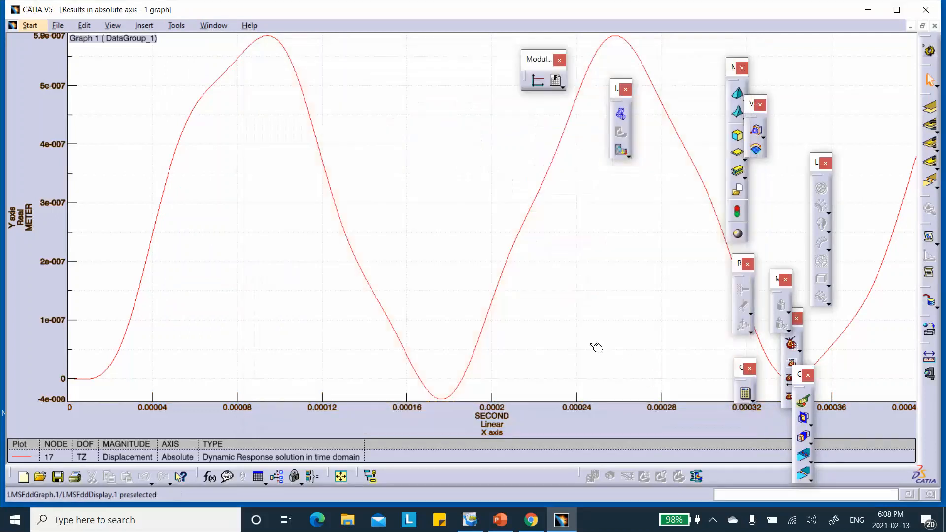
Reapply the Options defined unit system to the graph so its displacement axis uses centimetres
right_click(206, 187)
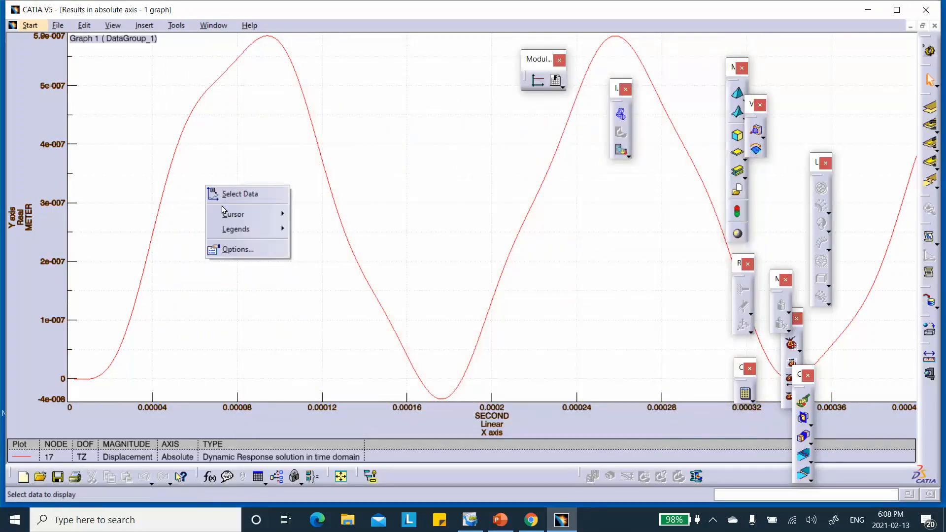
left_click(236, 249)
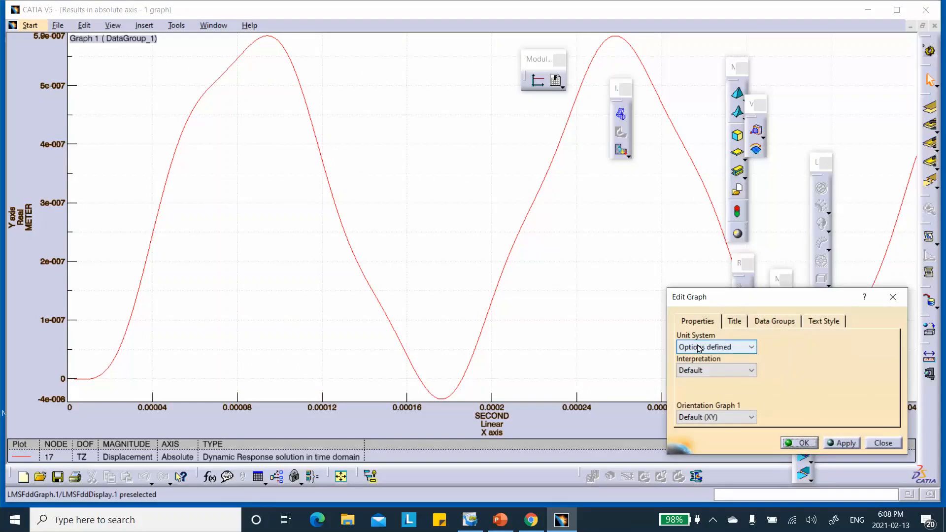
left_click(842, 443)
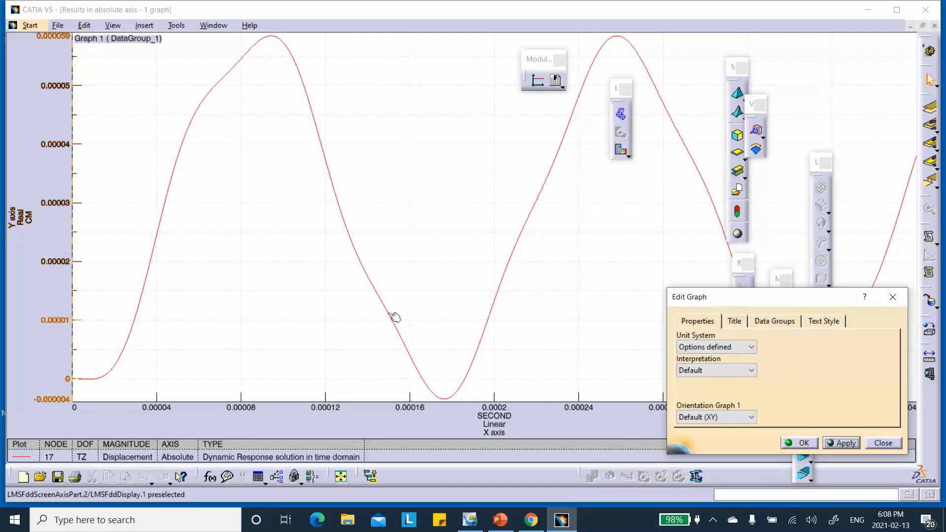
left_click(798, 443)
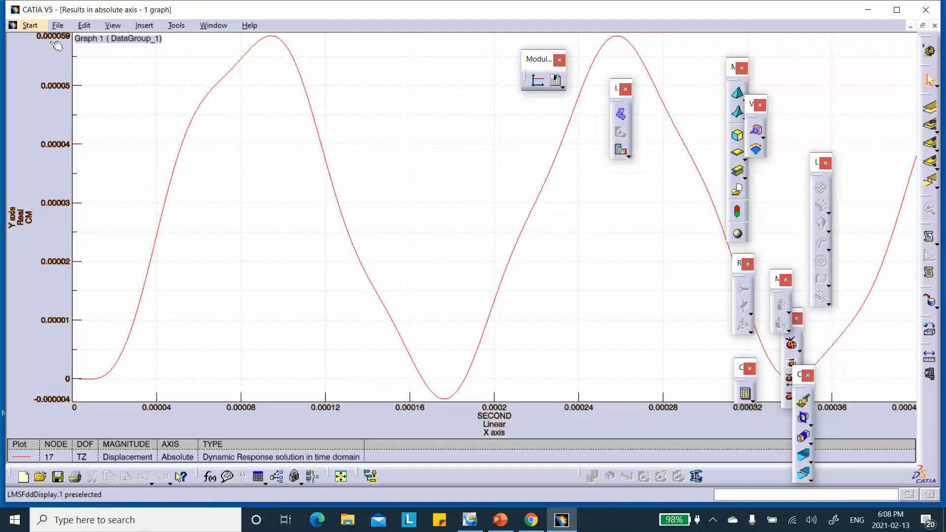
Switch to PowerPoint and examine the 30 modes, parabolic, 2x2 displacement graph on slide 7 at close range
left_click(499, 521)
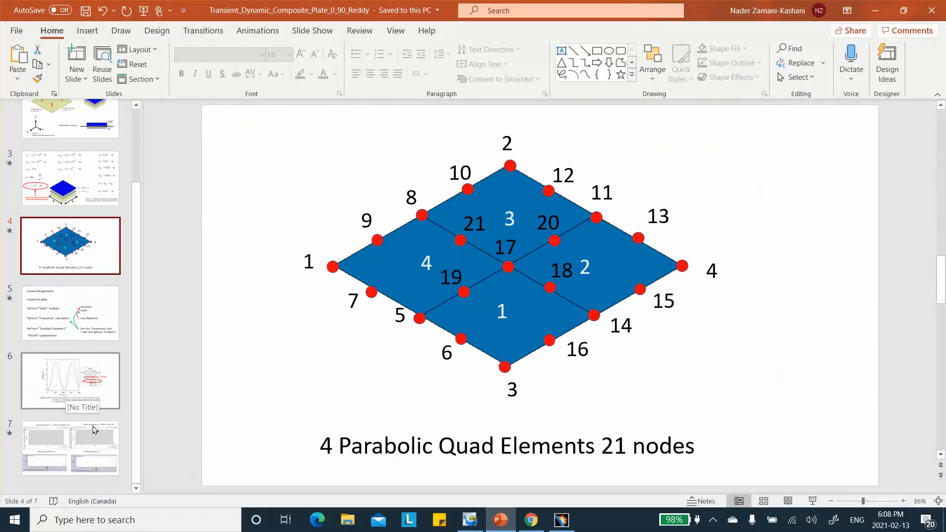
left_click(91, 452)
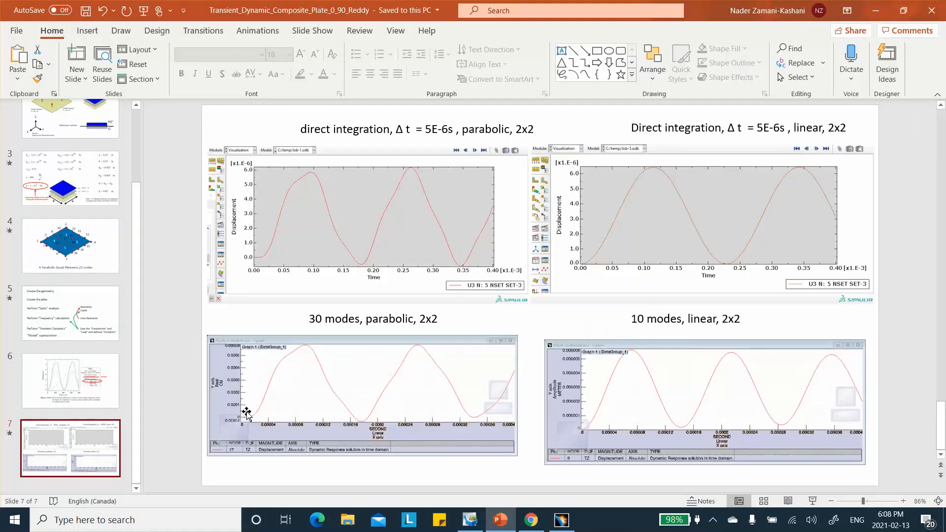
left_click(878, 501)
scroll(446, 375, "down", 1)
scroll(443, 370, "down", 5)
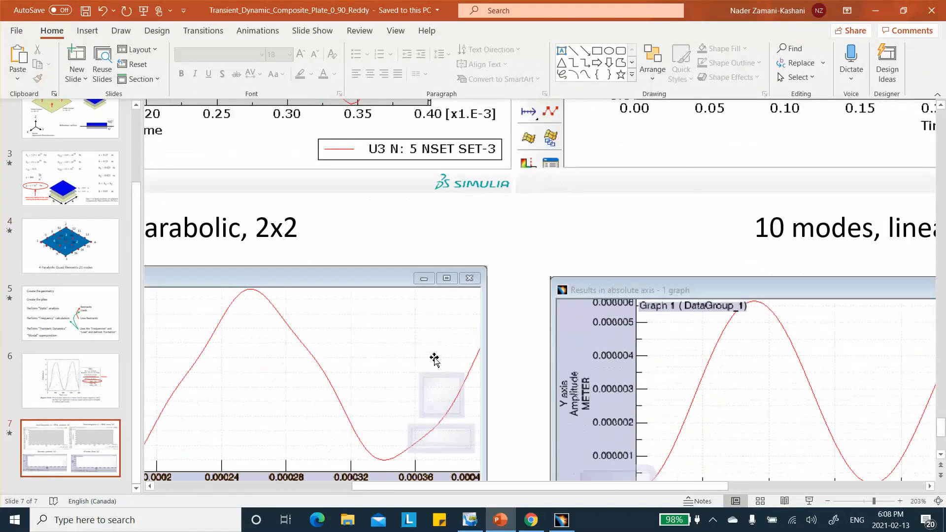
left_click_drag(516, 481, 305, 488)
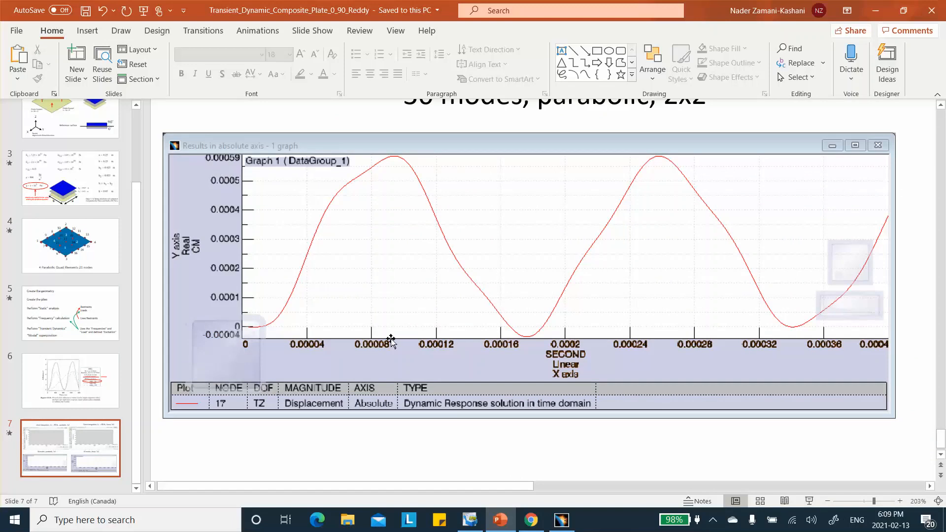
Switch back to CATIA, minimize the graph window and open the Static Case's pressure load definition
left_click(562, 520)
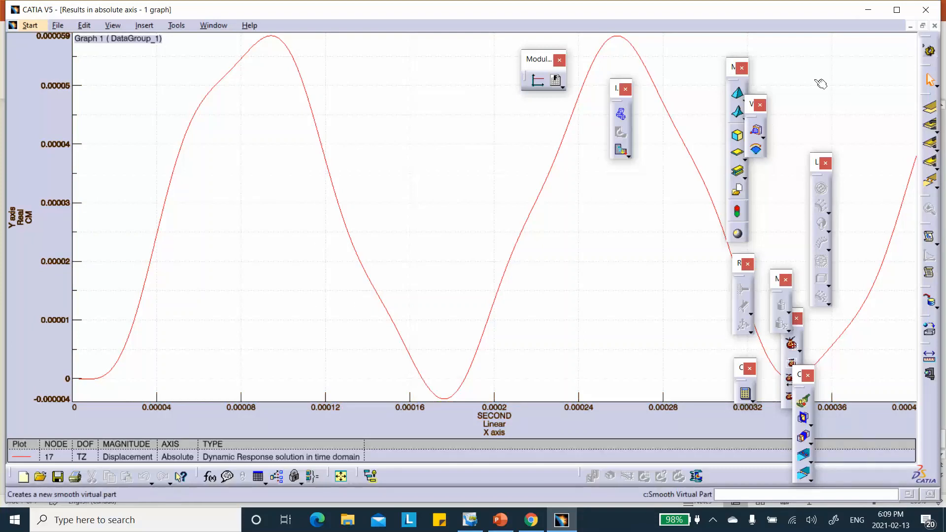
left_click(910, 25)
scroll(177, 213, "up", 3)
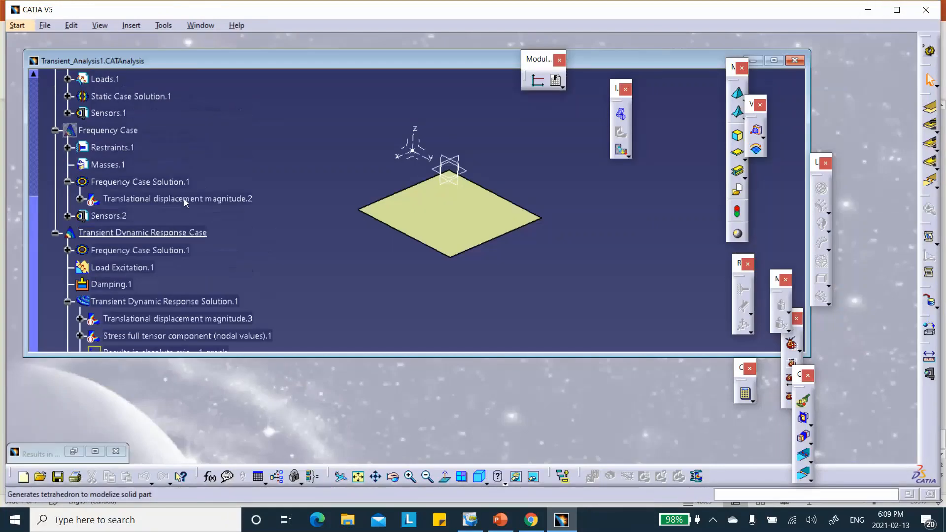
scroll(89, 167, "up", 2)
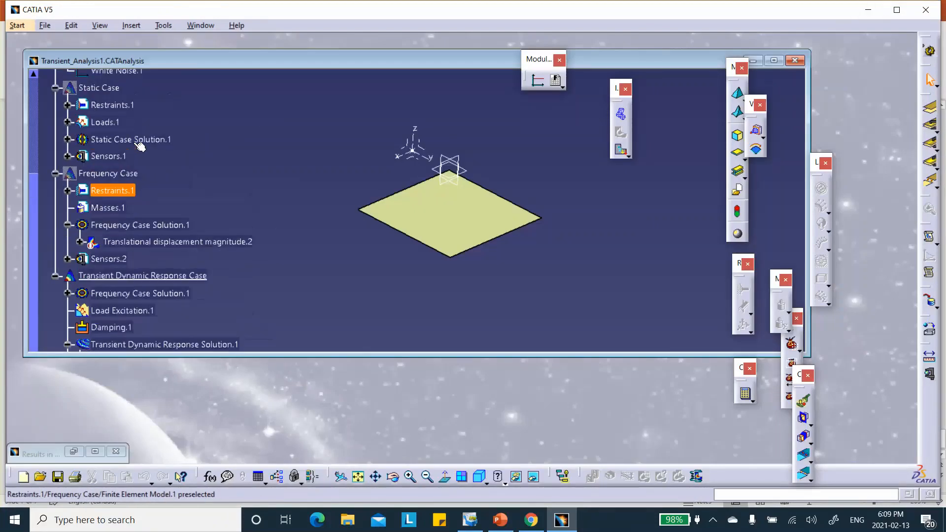
left_click(68, 123)
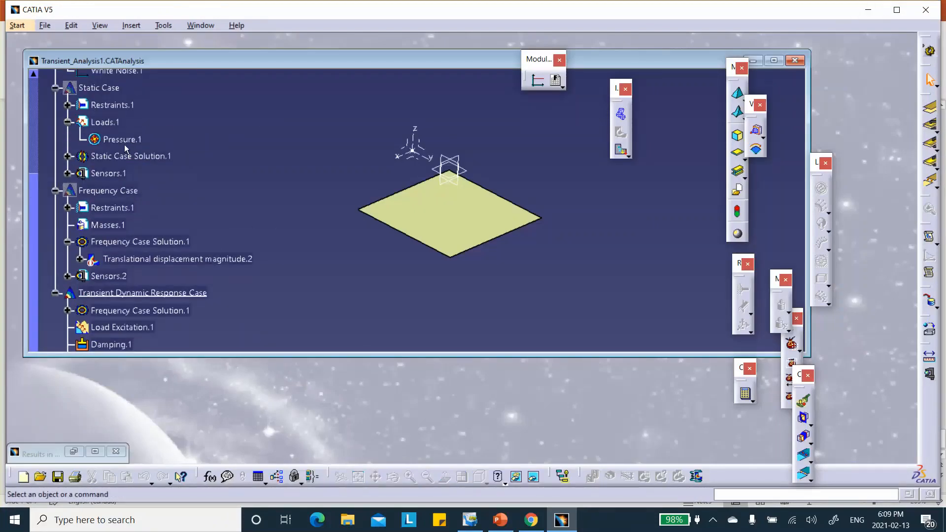
left_click(136, 141)
double_click(136, 141)
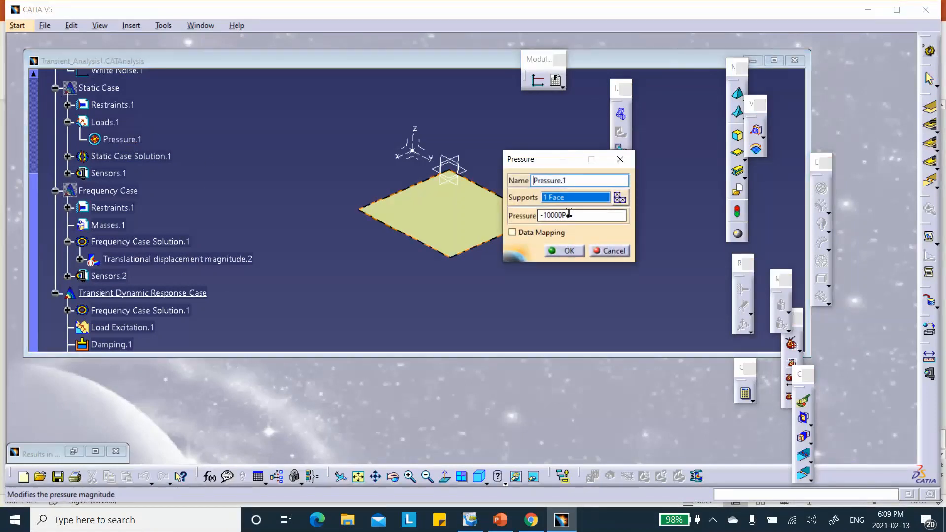
Check the specified impulsive pressure q on slide 3 in PowerPoint, then return to CATIA
left_click(505, 523)
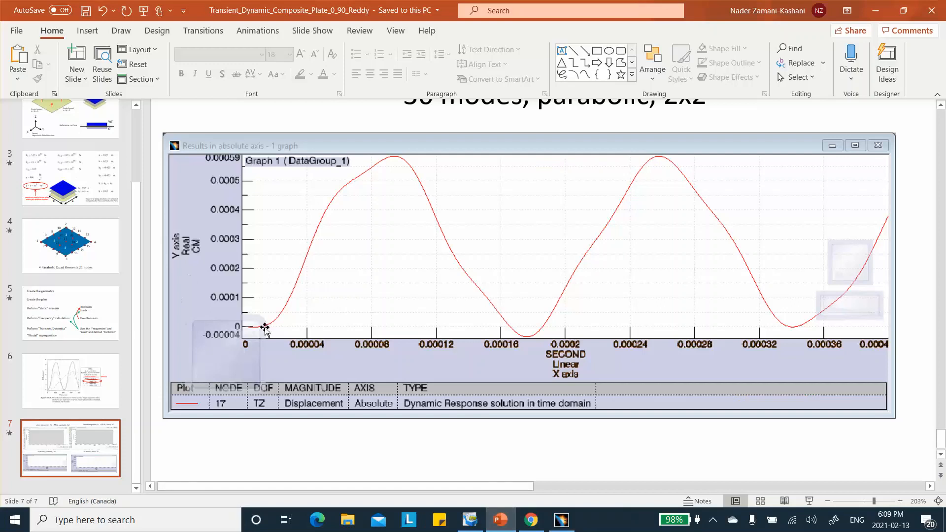
left_click(54, 173)
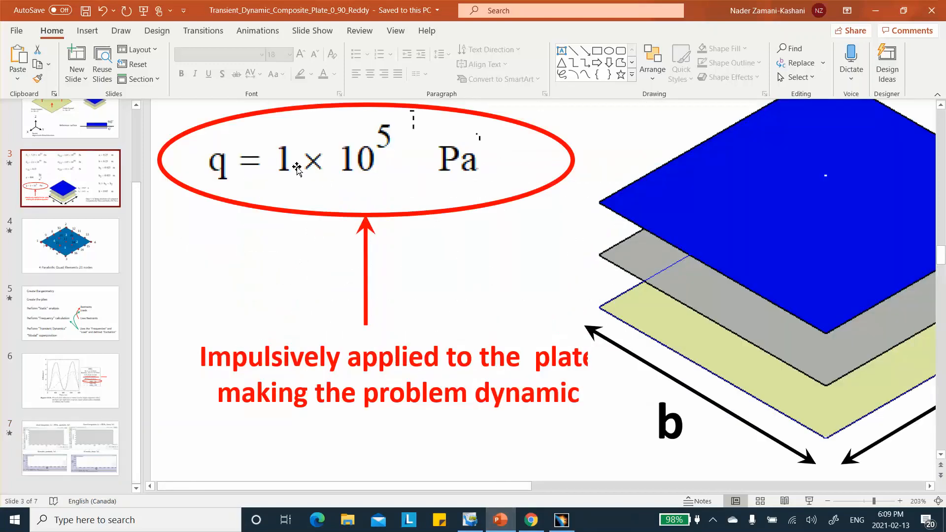
left_click(876, 11)
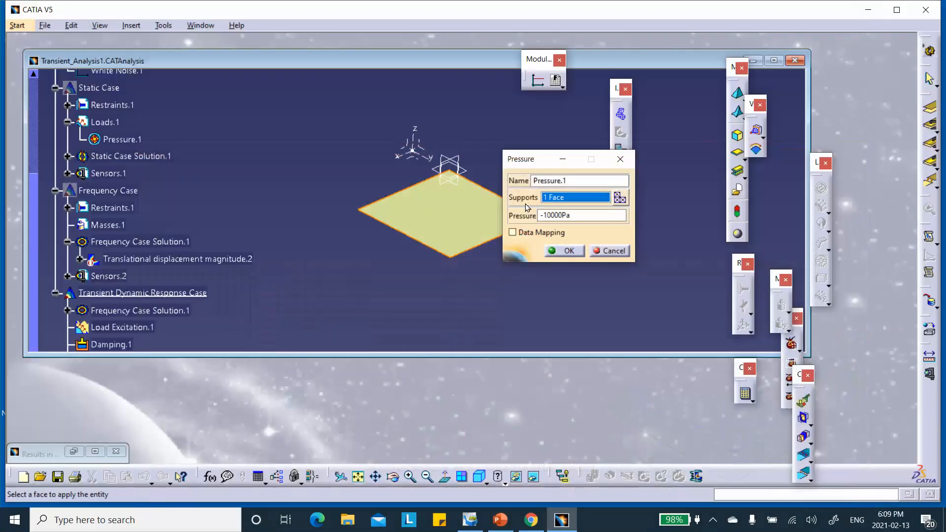
Set the Static Case's pressure load to -100000 Pa
left_click(548, 214)
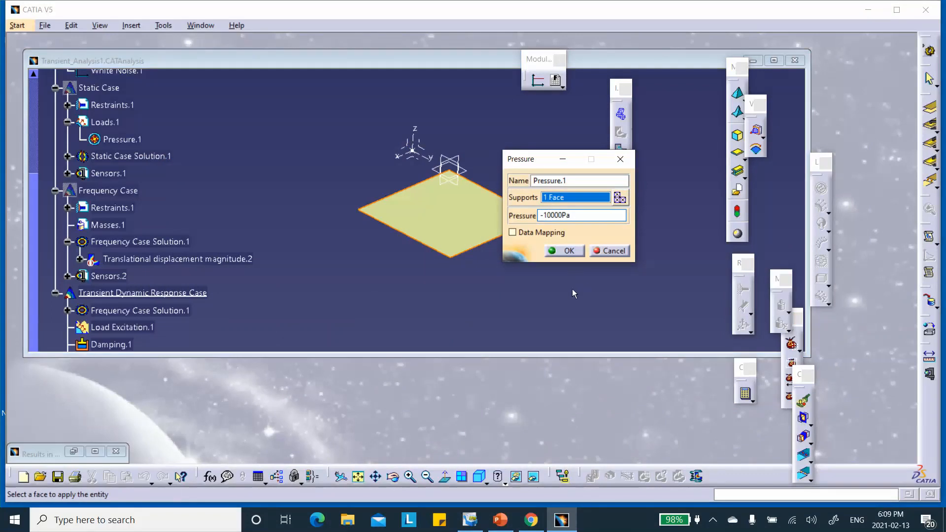
type("0")
left_click(562, 250)
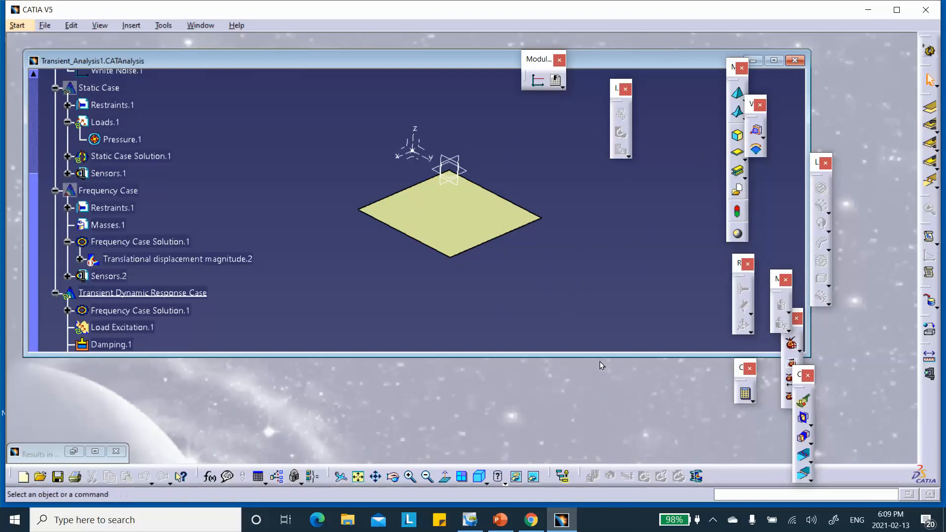
Recompute all of the analysis cases with the updated pressure load
scroll(492, 297, "down", 5)
left_click(747, 397)
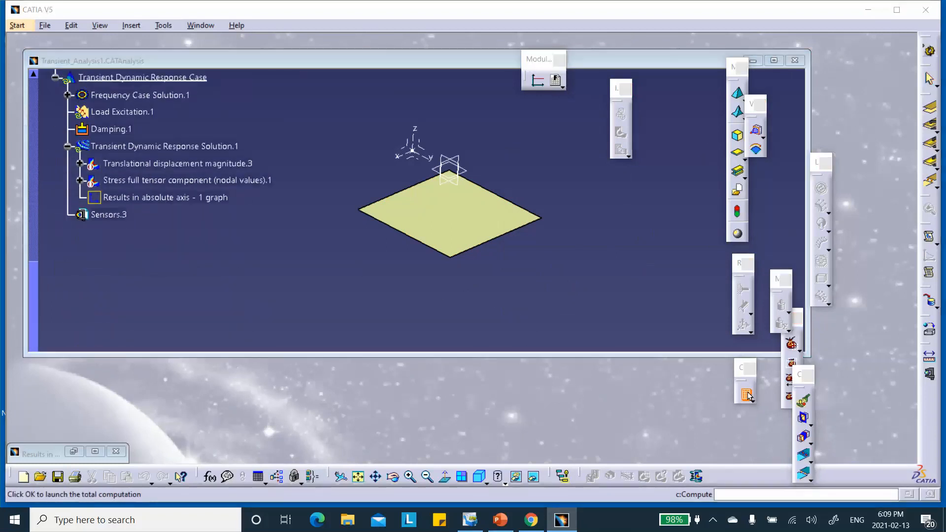
left_click(838, 443)
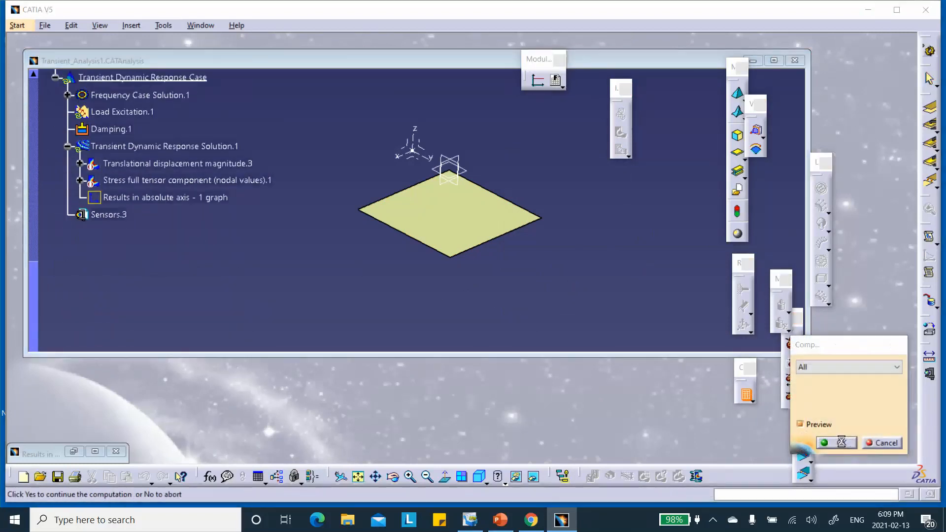
left_click(854, 443)
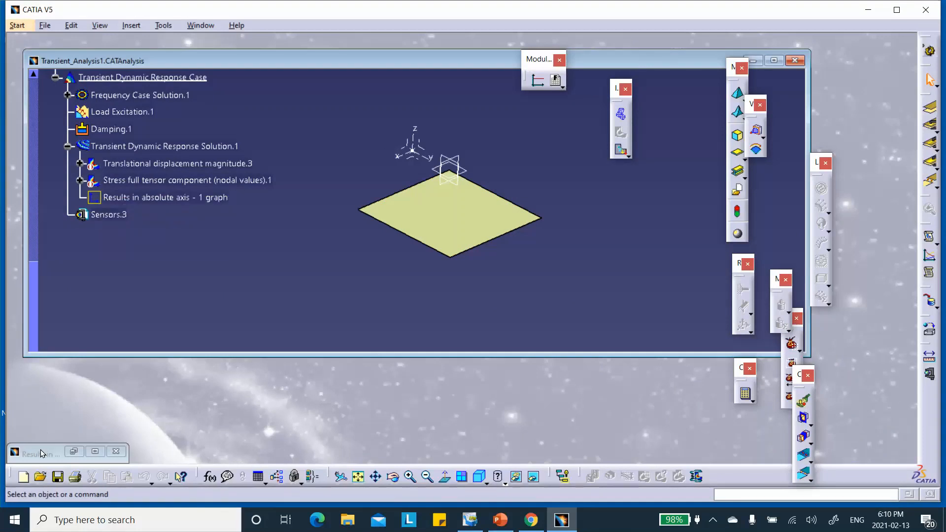
Close the outdated displacement graph window and delete its Results in absolute axis graph from the Transient Dynamic Response Solution
left_click(95, 451)
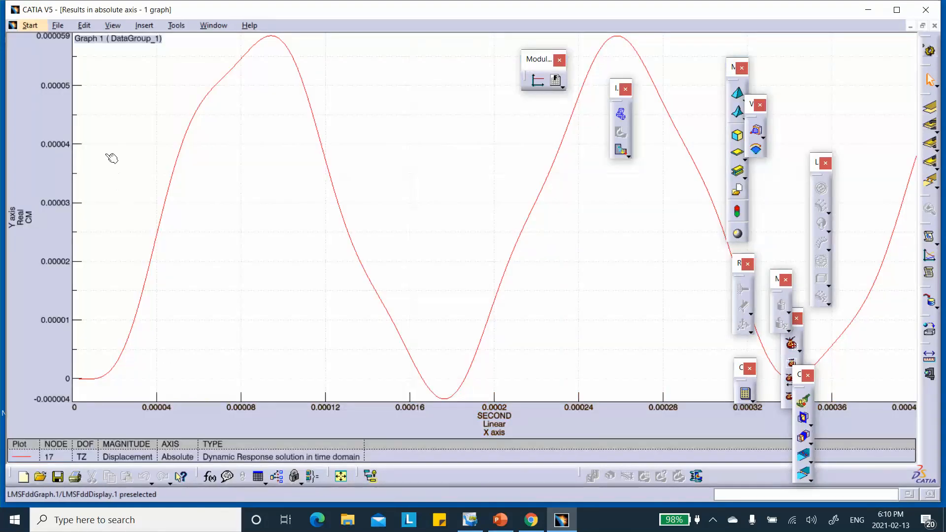
left_click(936, 25)
right_click(124, 162)
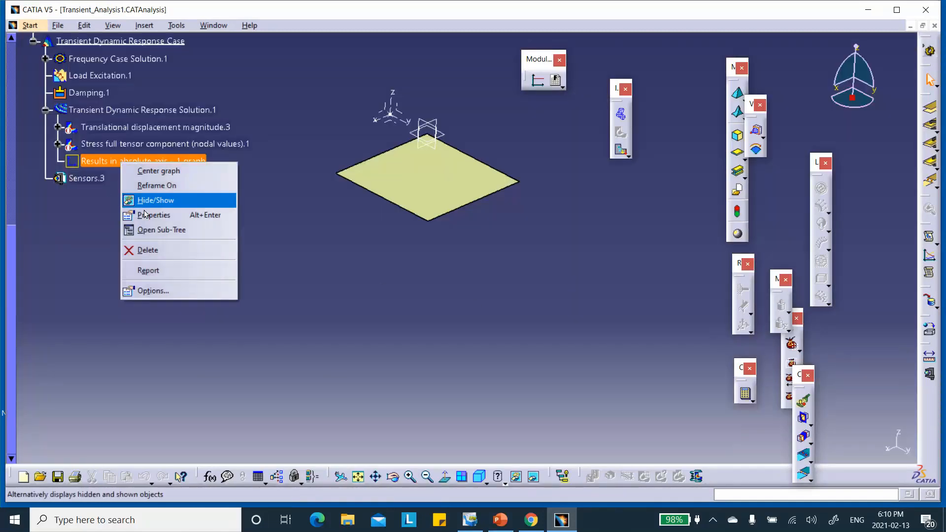
left_click(157, 251)
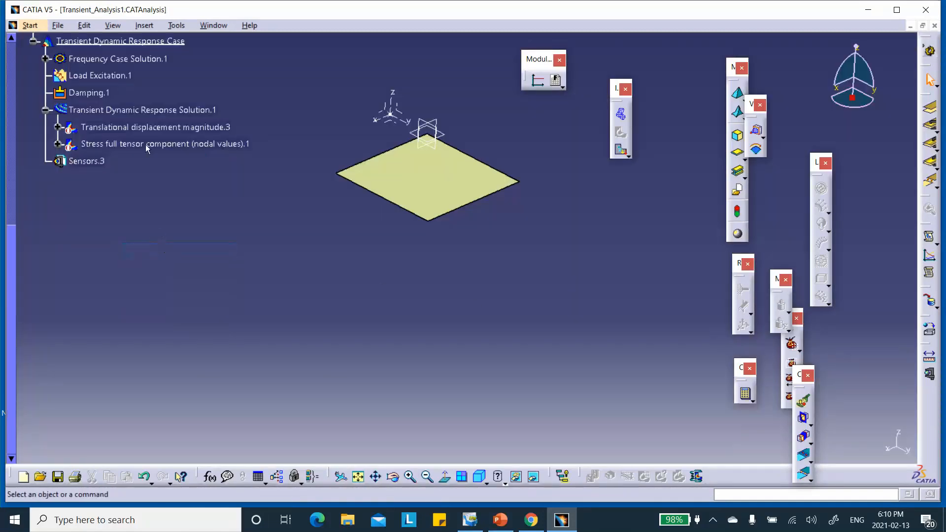
Generate a new Results in absolute axis 2D display from the Transient Dynamic Response Solution
left_click(137, 109)
right_click(133, 109)
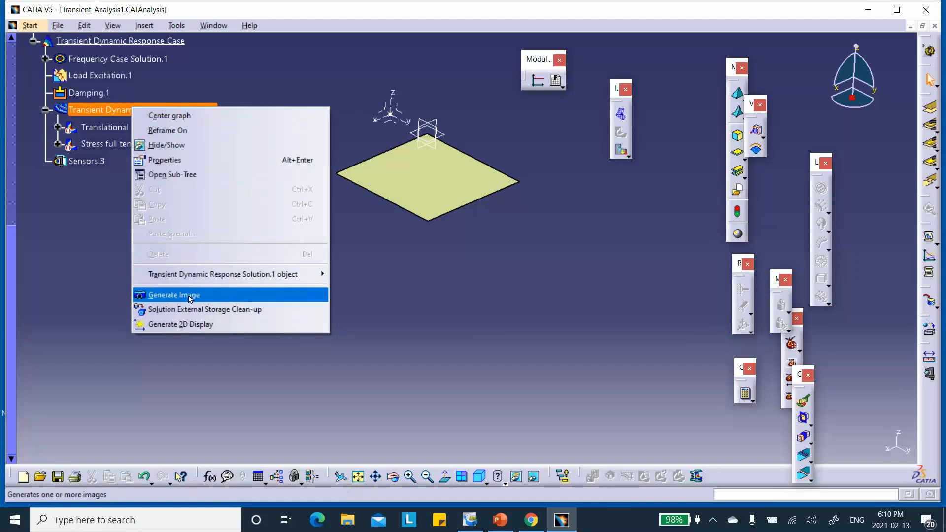
left_click(185, 325)
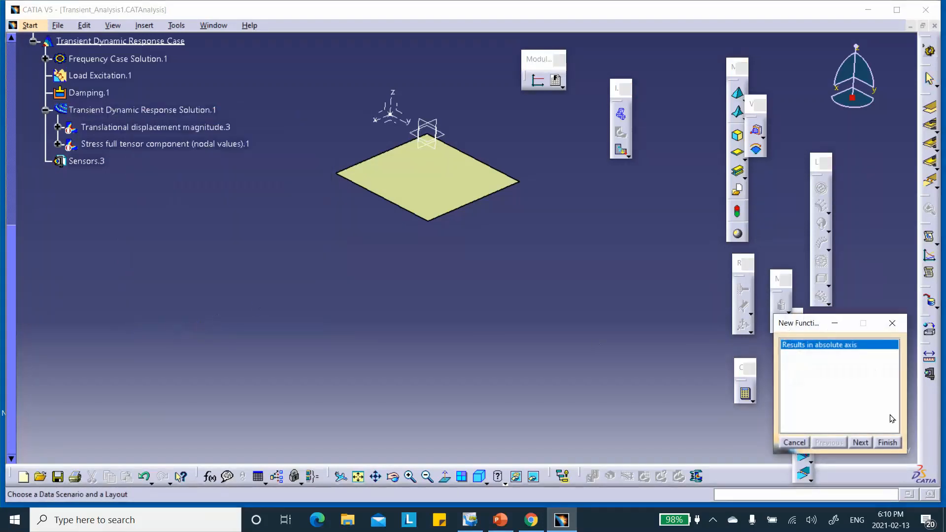
left_click(888, 442)
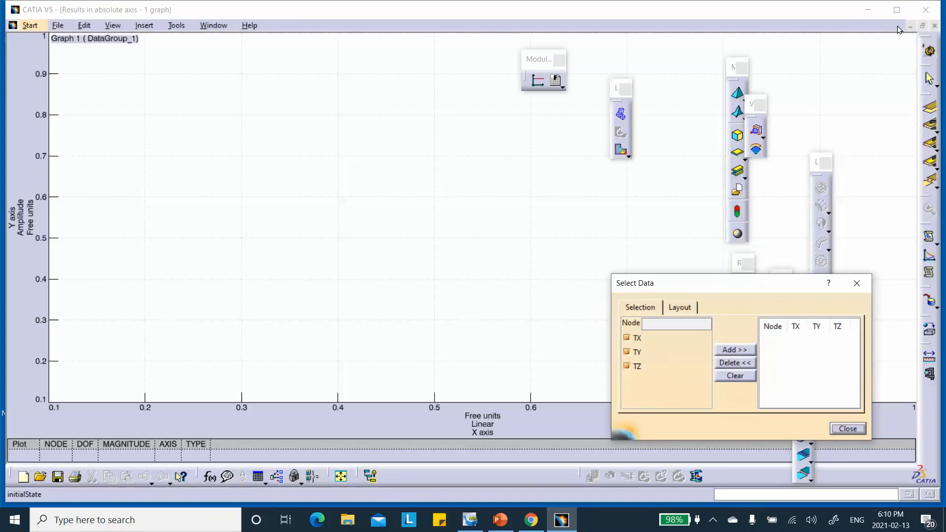
Add only the TZ component of the plate's centre node 17 to the new graph's data
left_click(912, 26)
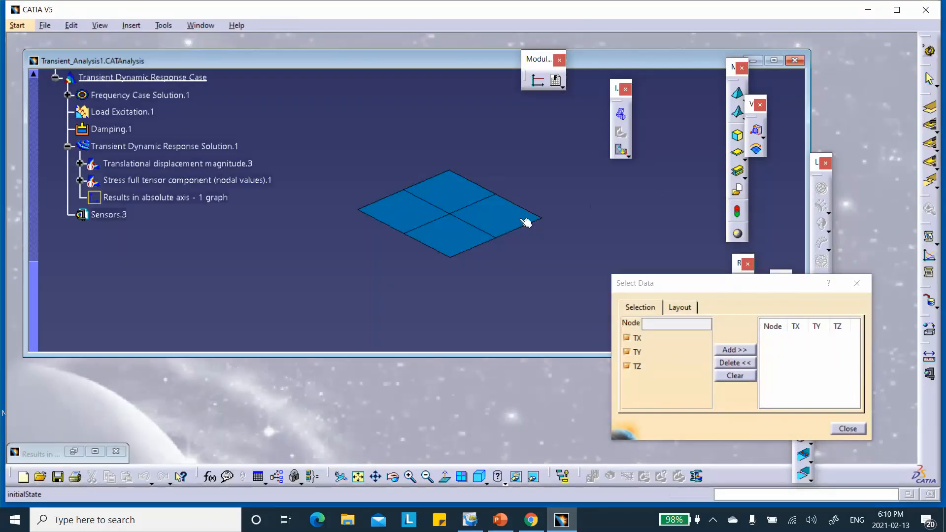
left_click(453, 217)
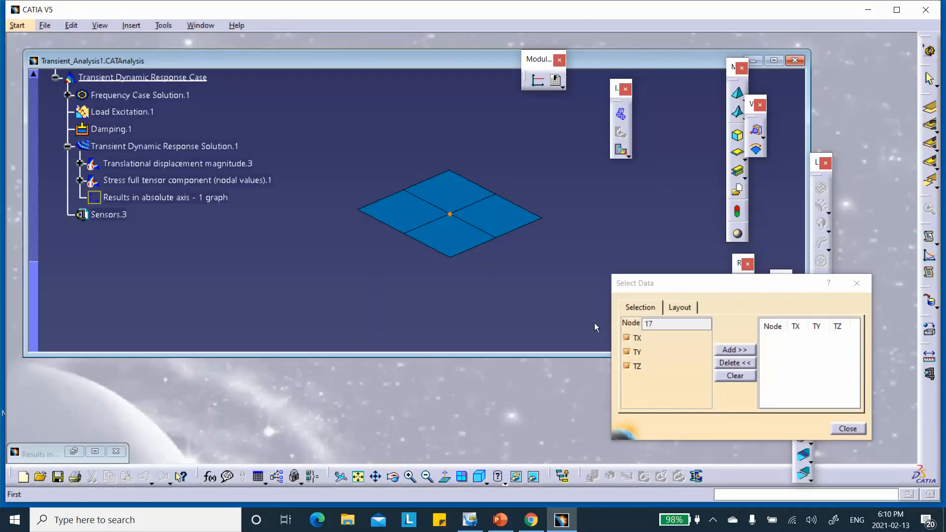
left_click(629, 340)
left_click(627, 353)
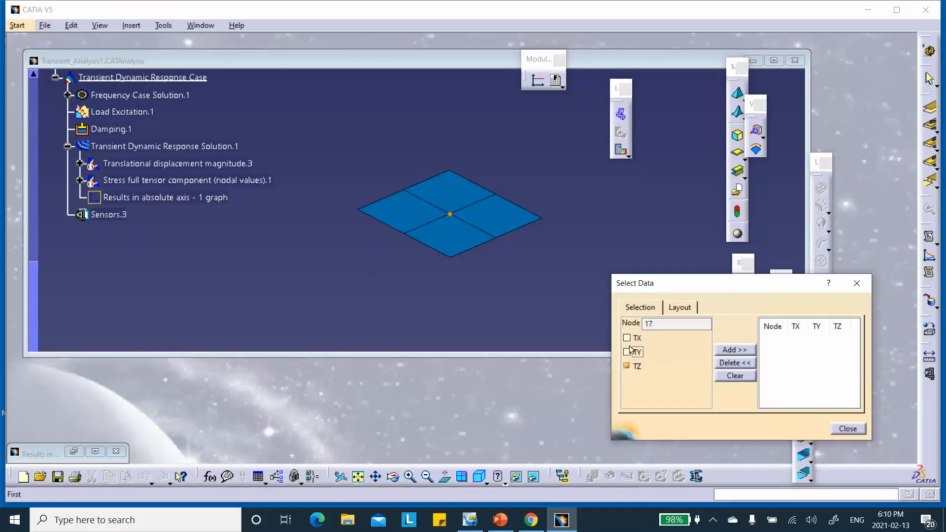
left_click(740, 351)
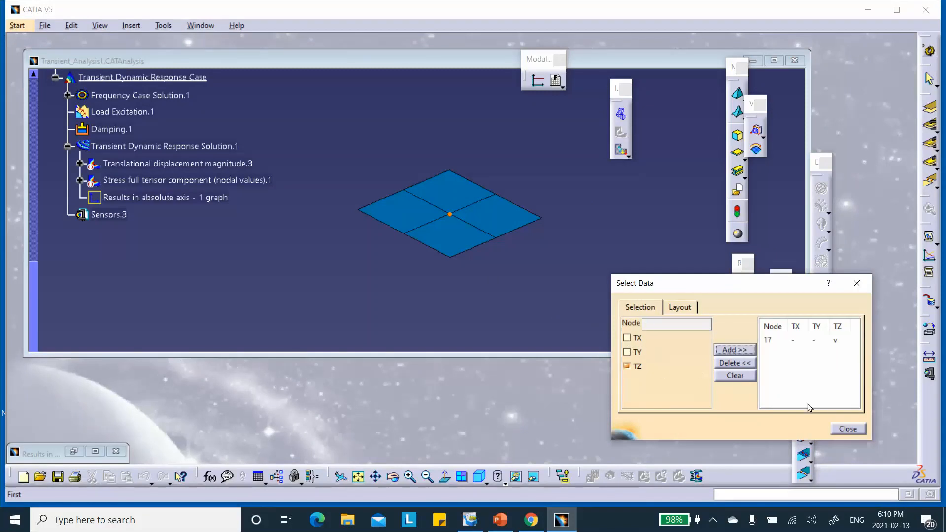
left_click(848, 428)
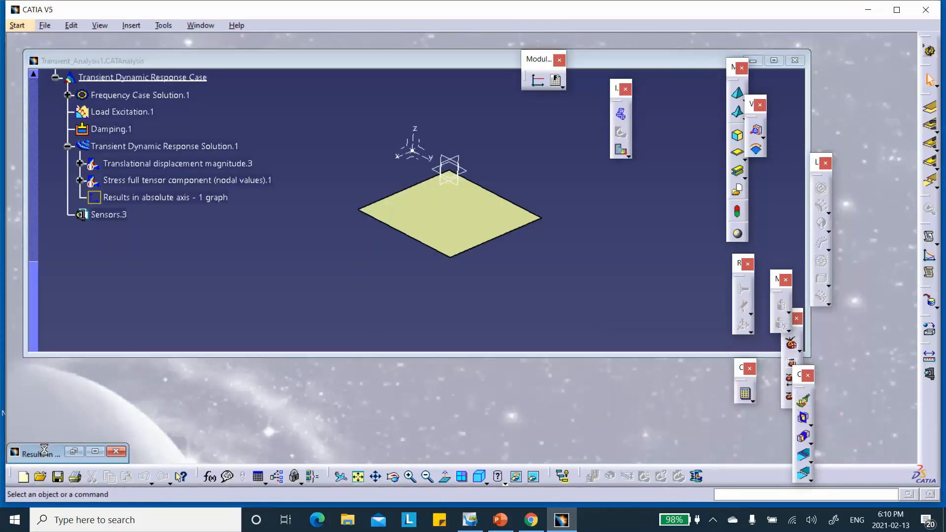
Restore the new displacement graph window and set its Y axis format to Real
left_click(44, 451)
left_click(60, 344)
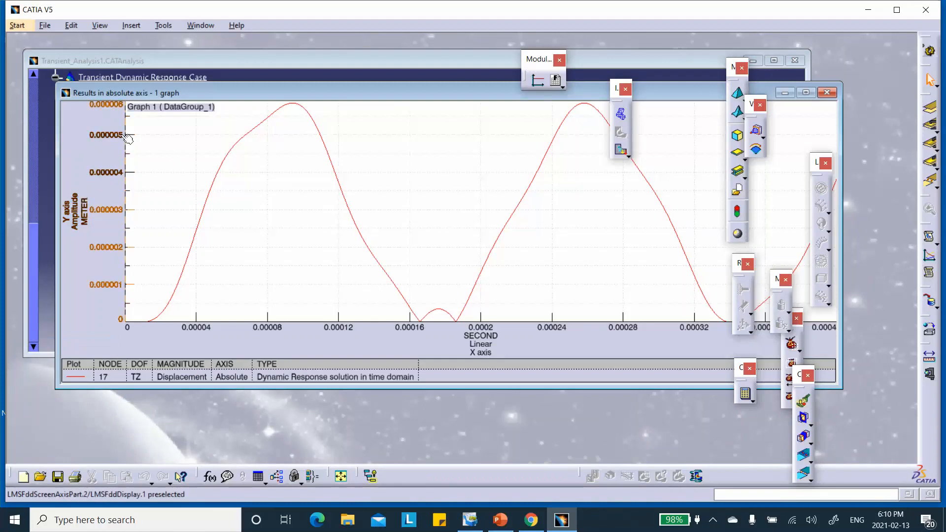
right_click(75, 215)
mouse_move(108, 224)
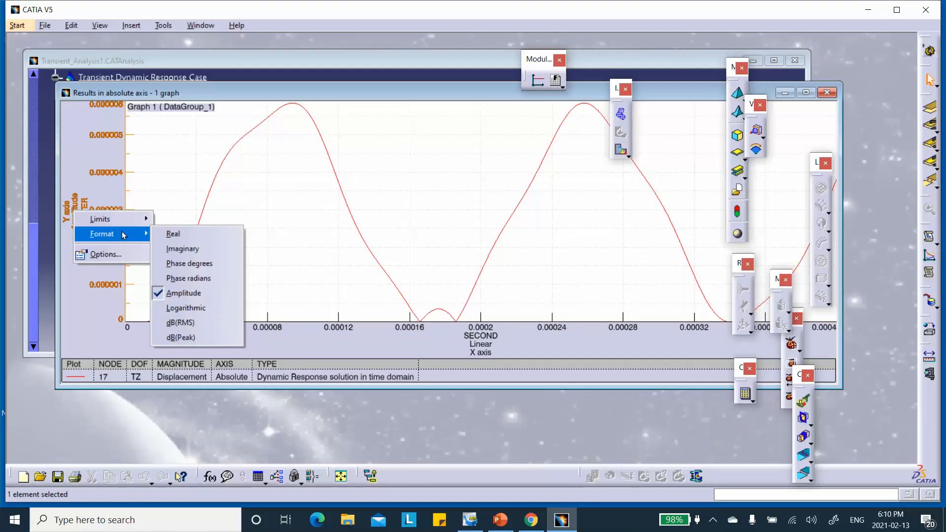
left_click(173, 233)
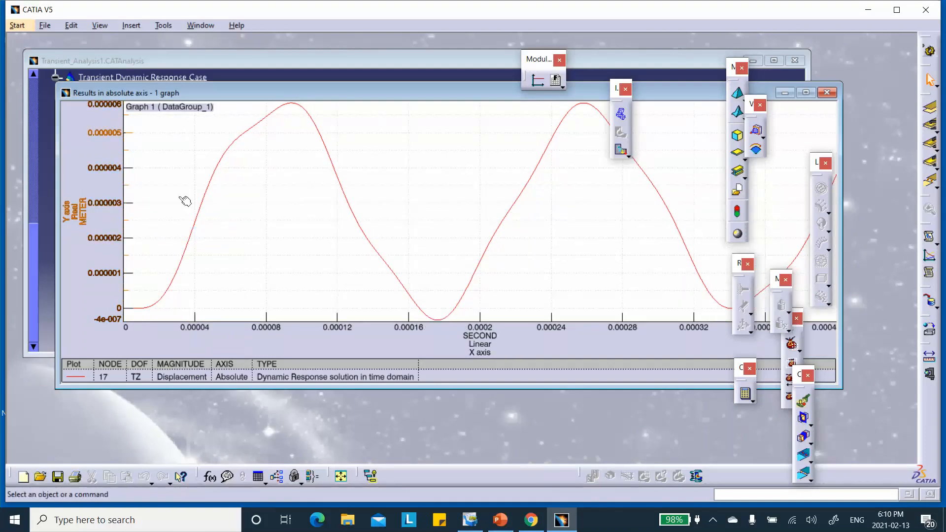
Apply the Options defined unit system to the new graph so its displacement axis uses centimetres
right_click(239, 221)
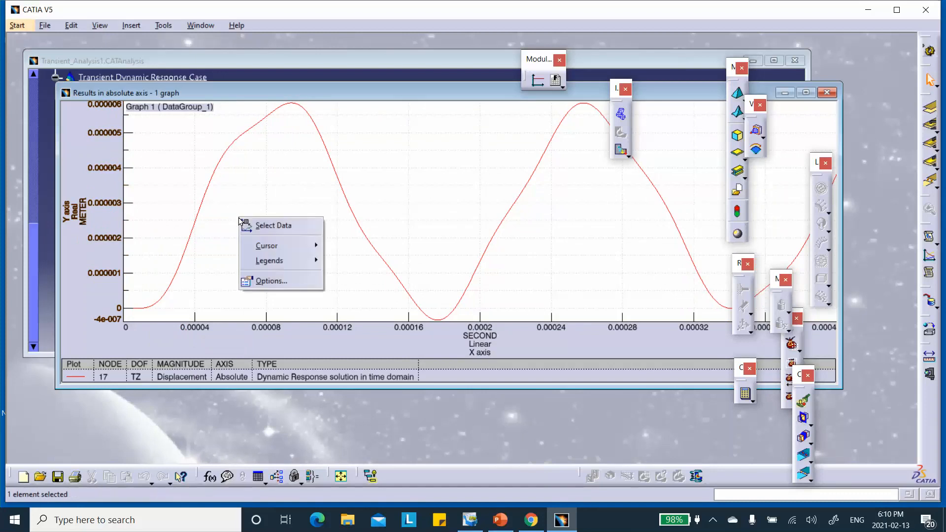
left_click(266, 281)
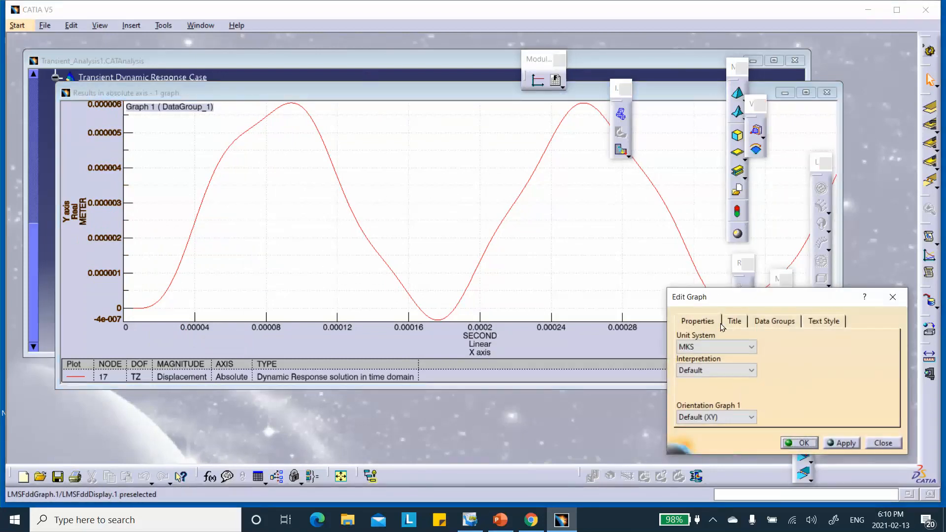
left_click(727, 347)
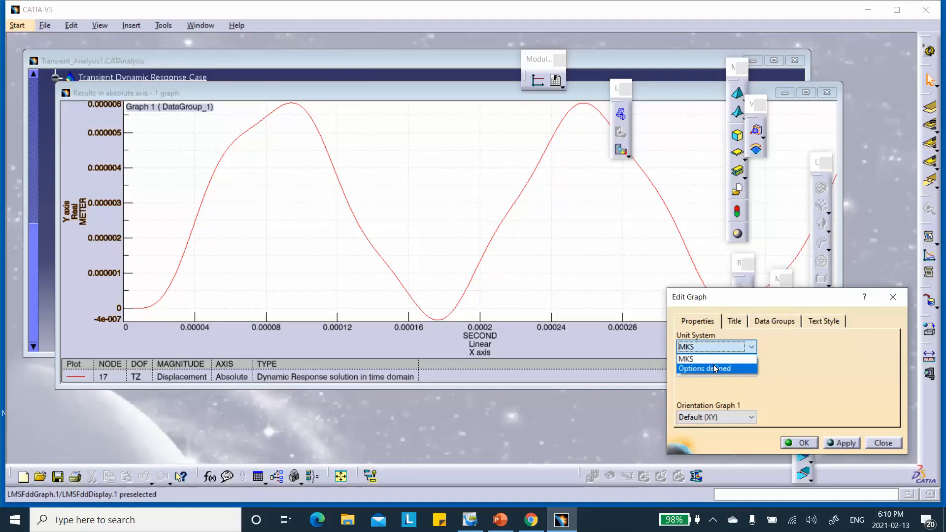
left_click(715, 369)
left_click(831, 443)
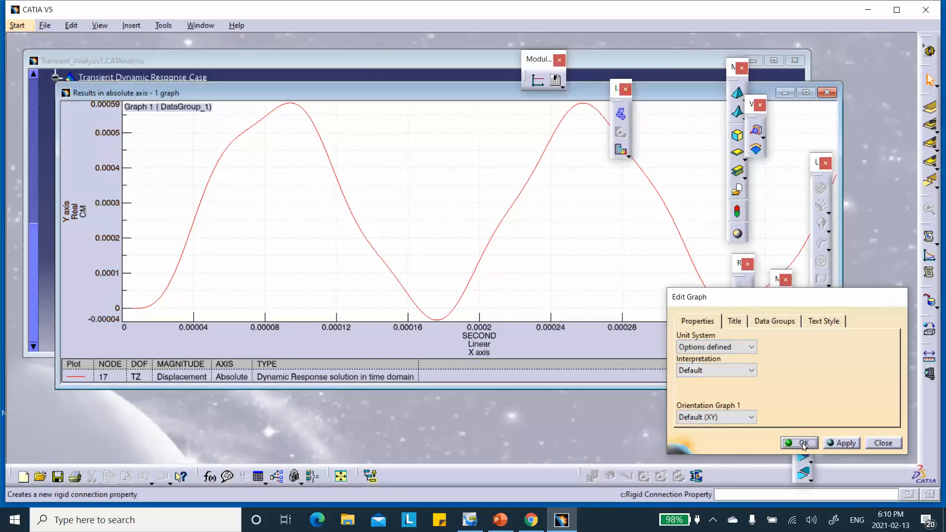
Accept the displacement graph's Options defined unit system and finish editing the graph
left_click(799, 443)
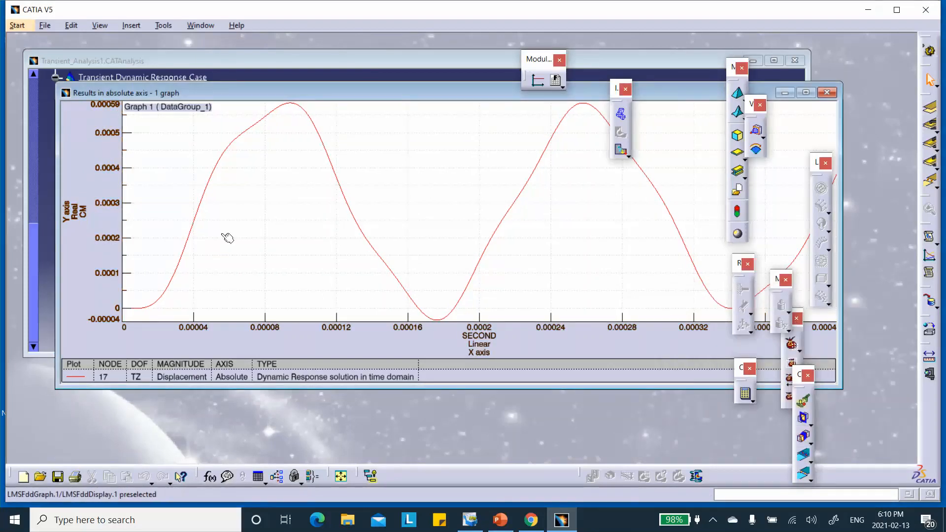
Switch to the PowerPoint presentation and compare the CATIA displacement graph with the direct integration and modal plots on slide 7
left_click(501, 520)
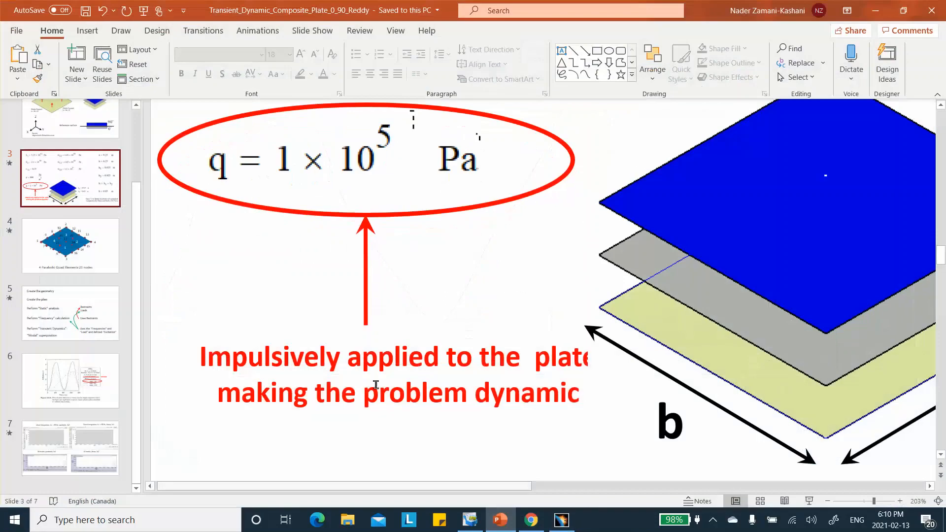
left_click(95, 437)
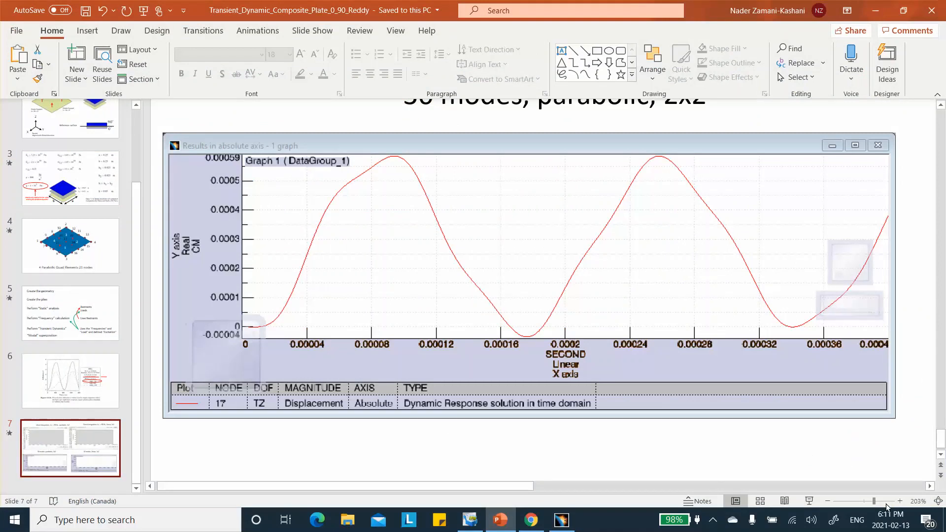
left_click_drag(874, 501, 858, 501)
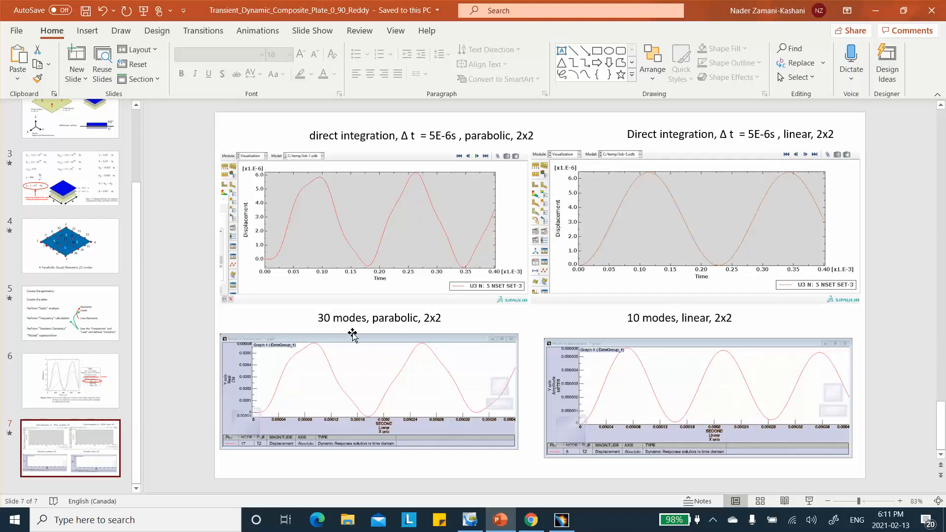
left_click(877, 11)
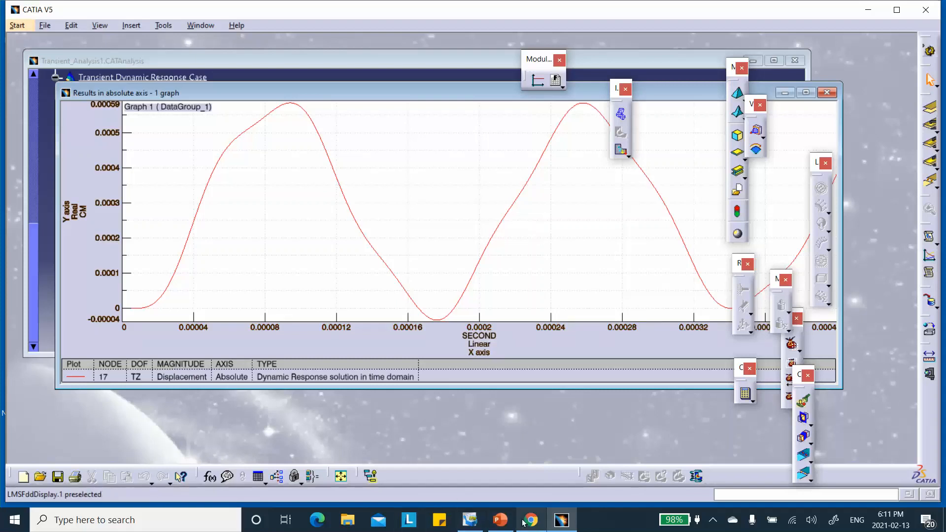
left_click(499, 519)
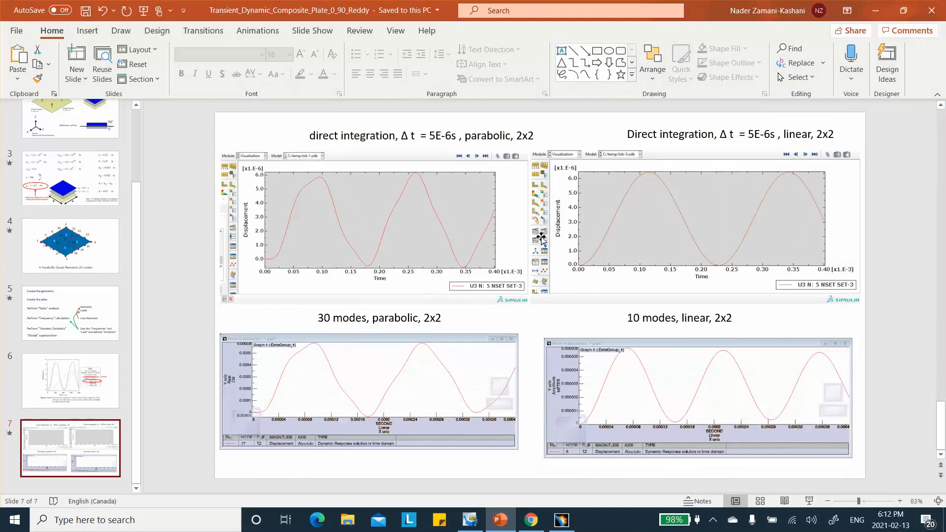
left_click(876, 11)
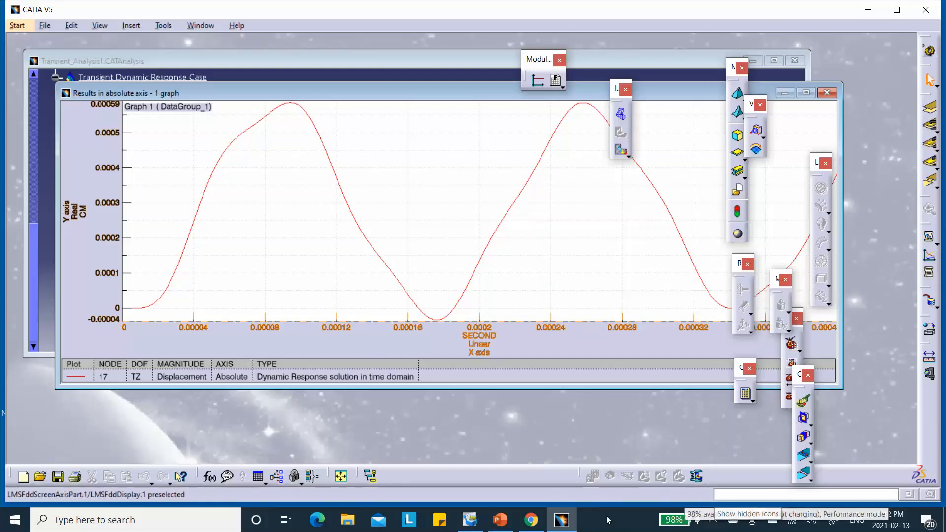
Review the analysis workflow on slide 5 of the PowerPoint presentation and return to the displacement graph in CATIA
left_click(501, 520)
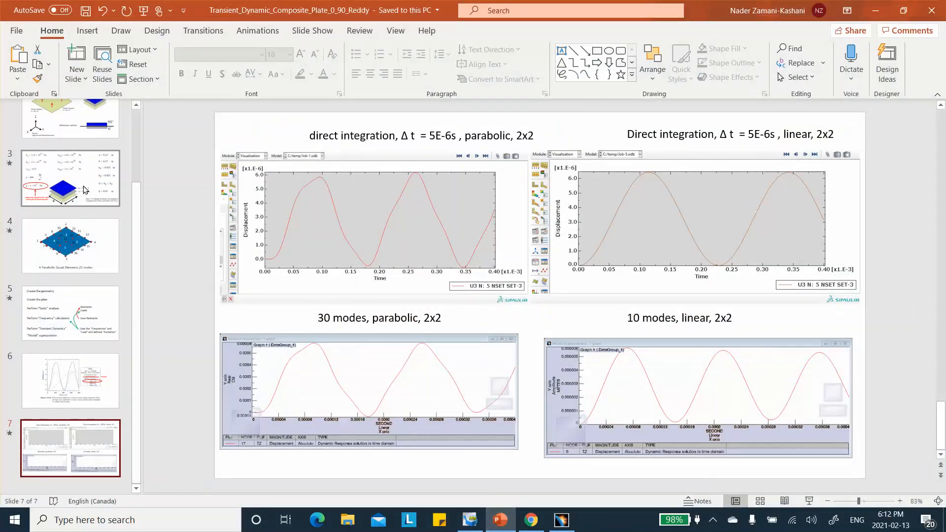
left_click(84, 317)
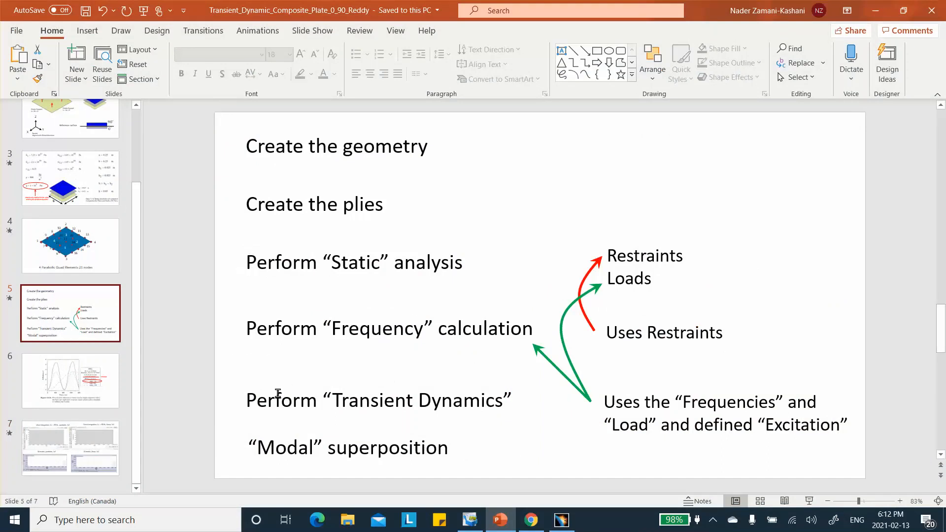
left_click(876, 10)
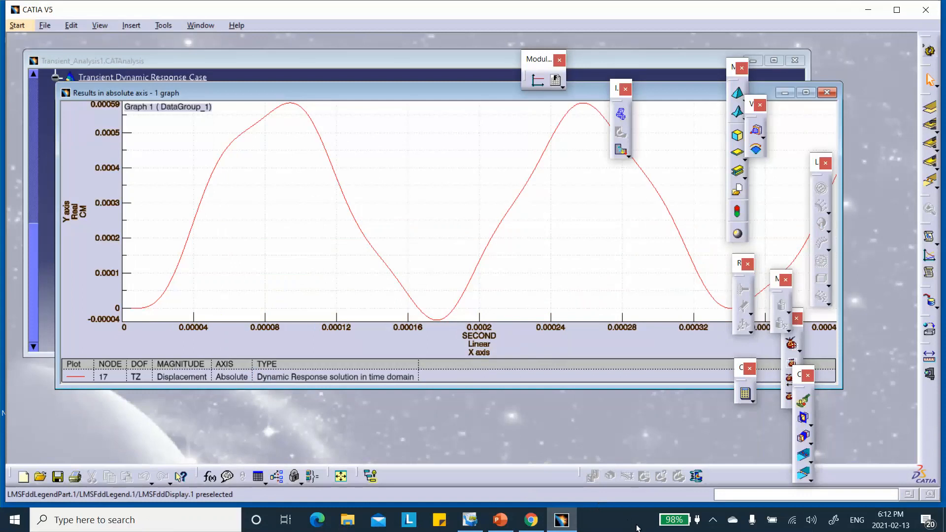
left_click(713, 520)
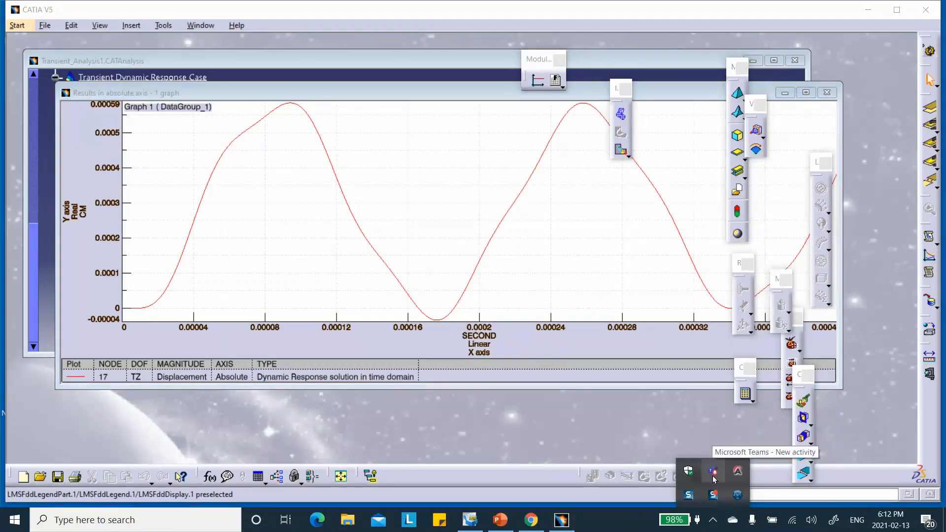